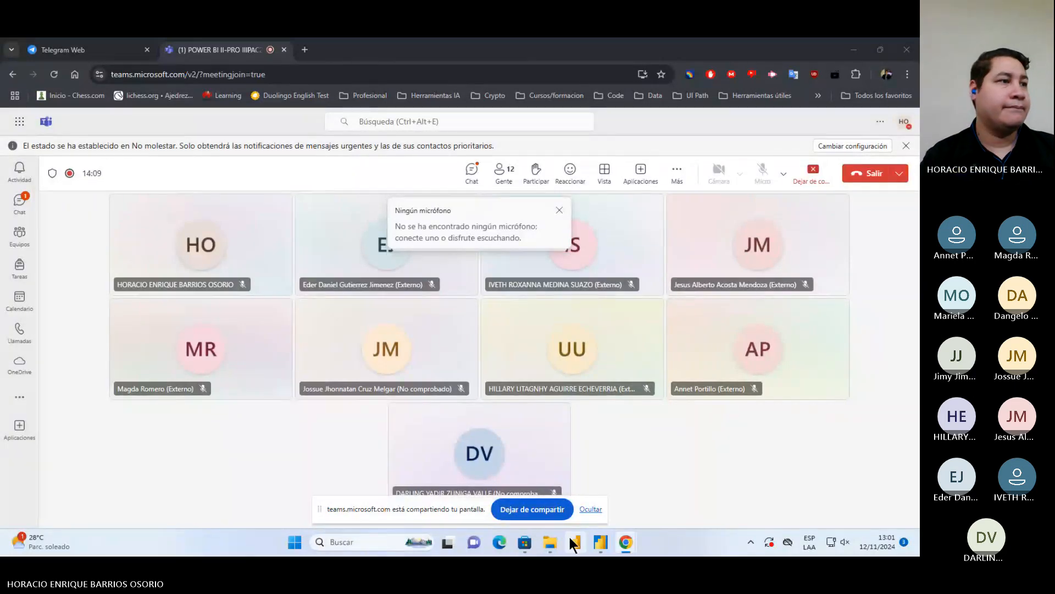
Switch to the semana1 report in Power BI Desktop and select the Denuncias card on Página 1
mouse_move(601, 543)
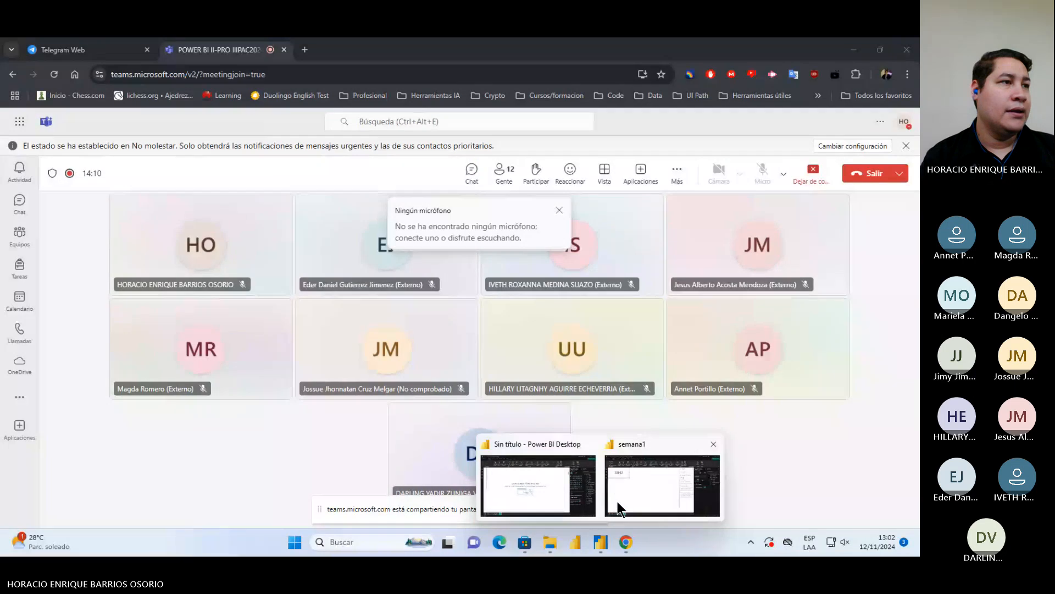
left_click(619, 503)
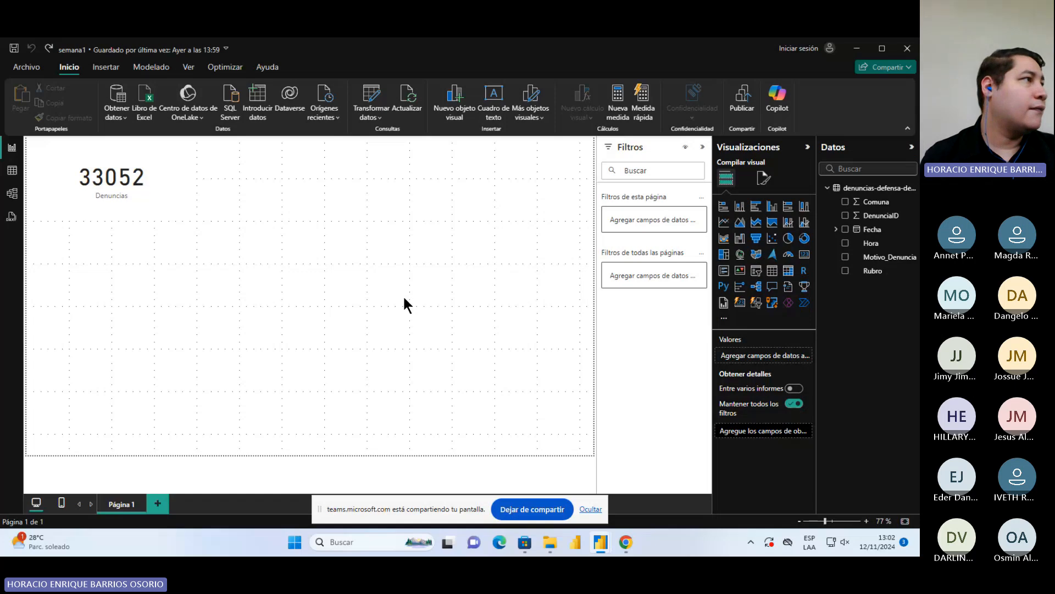
left_click(139, 150)
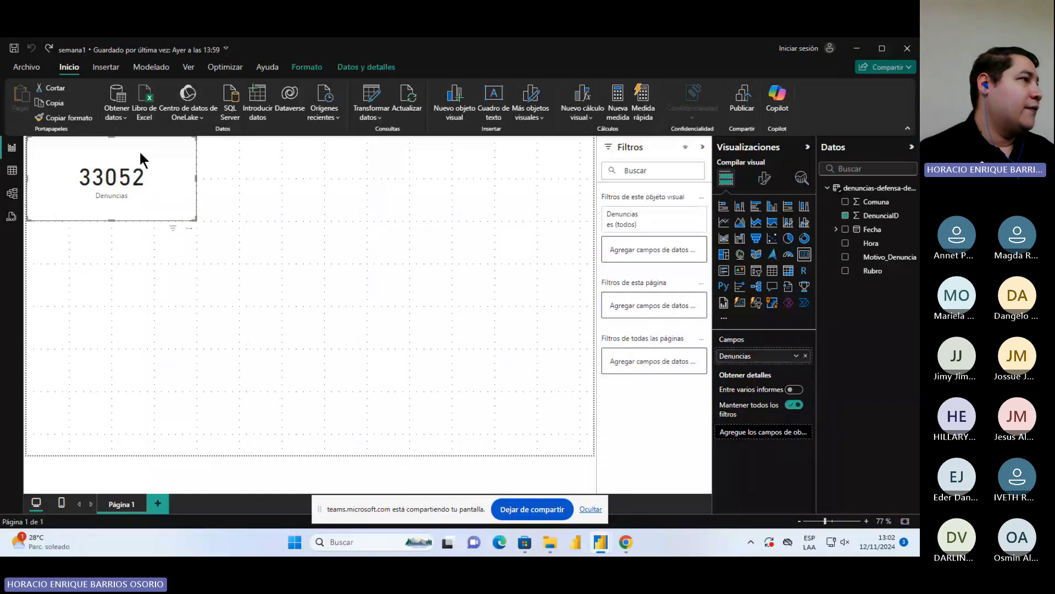
left_click(474, 218)
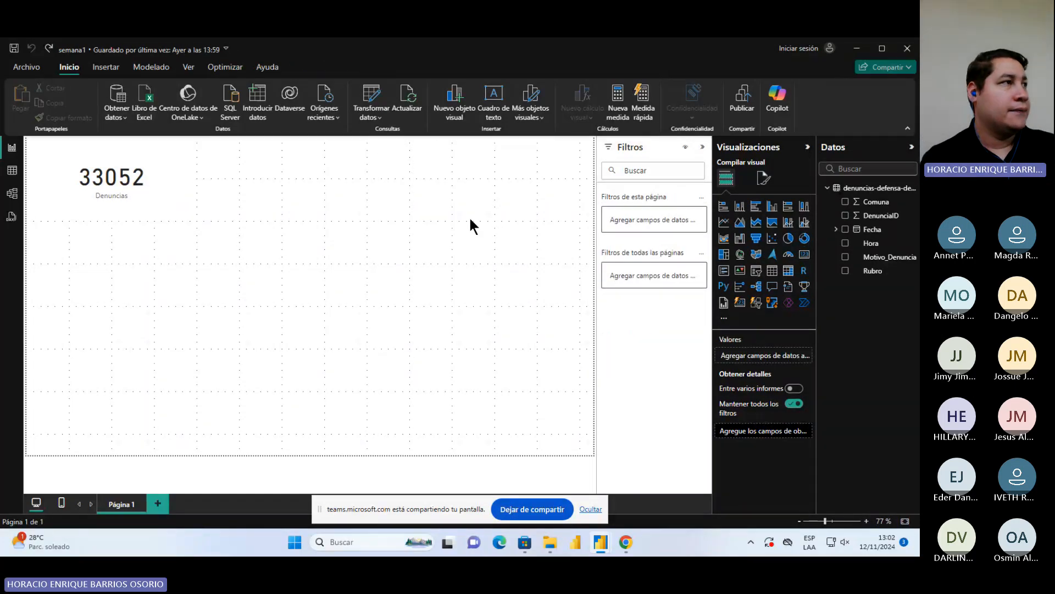
left_click(166, 195)
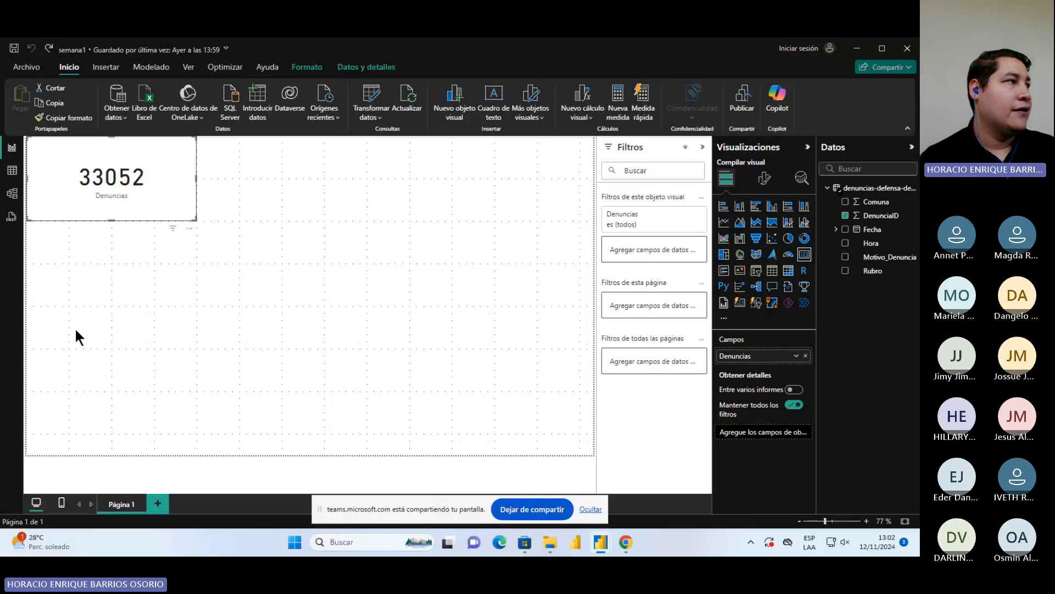
Examine the denuncias-defensa-del-consumidor table's records, checking the DenunciaID, Motivo_Denuncia and Rubro columns down to the end
left_click(11, 170)
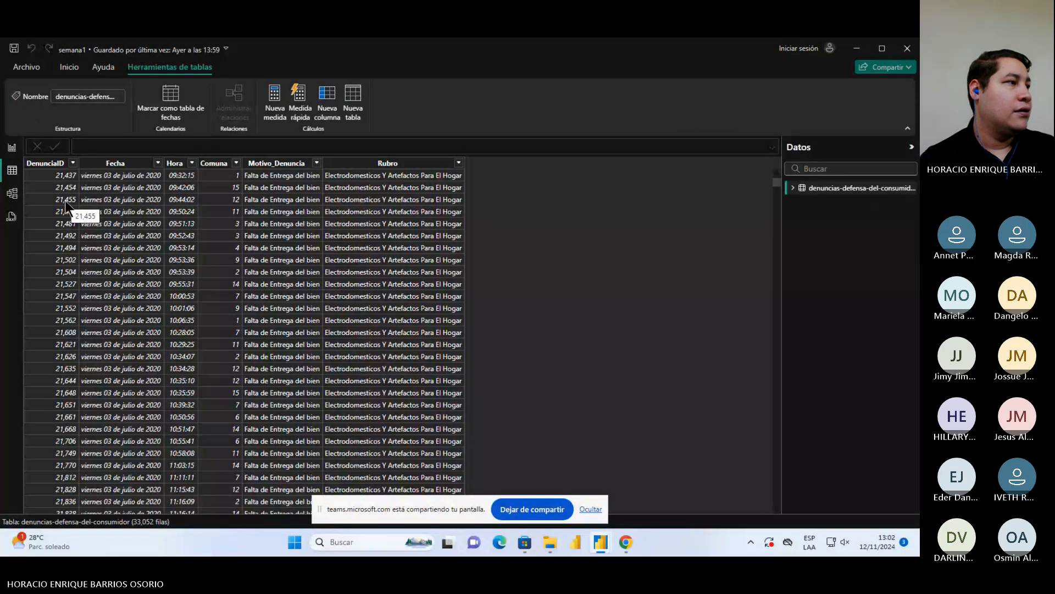
left_click(47, 165)
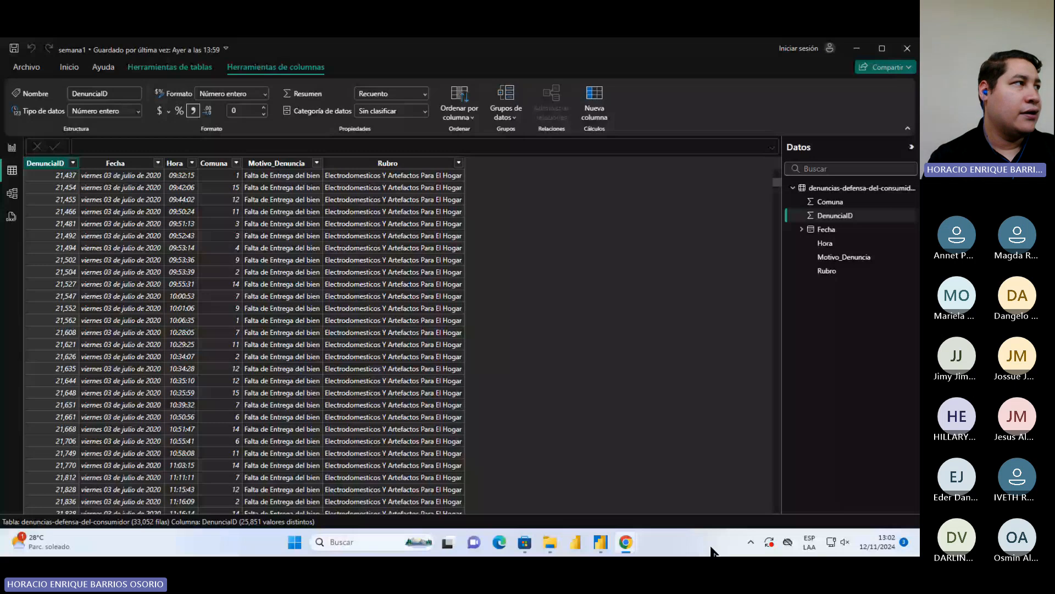
left_click(46, 176)
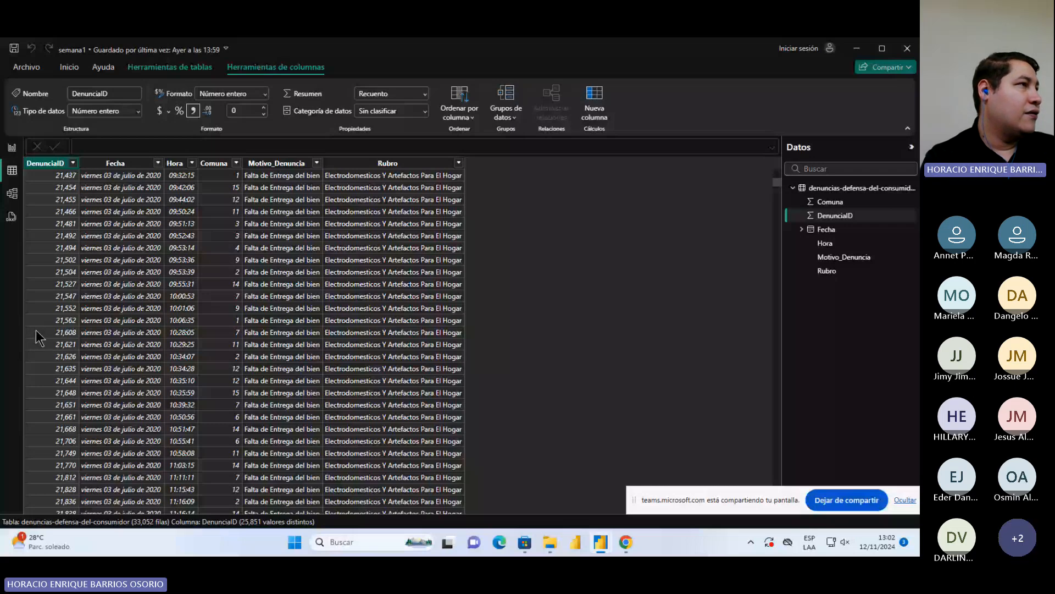
scroll(234, 203, "down", 5)
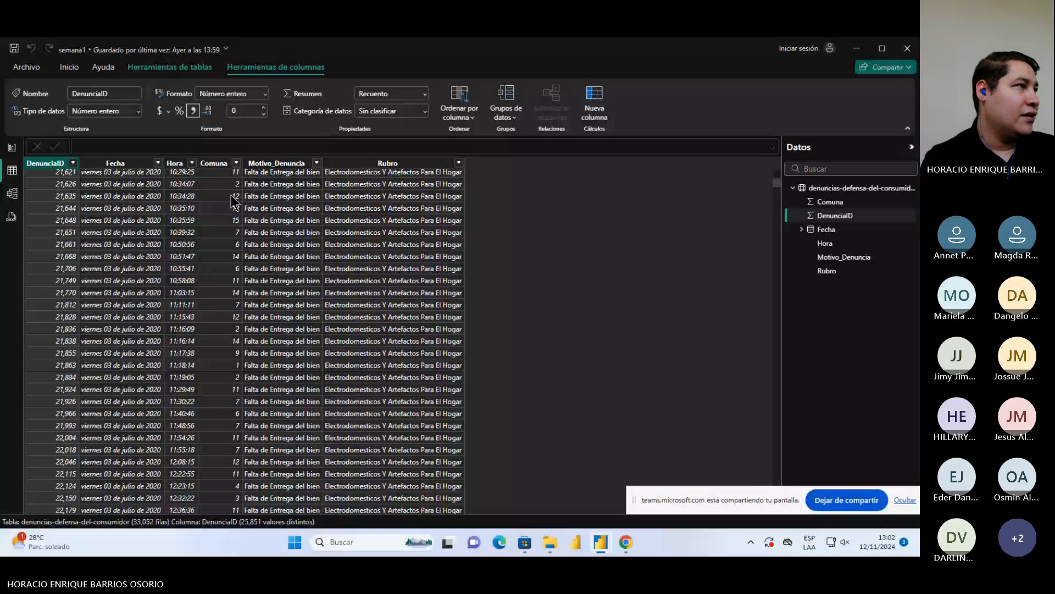
left_click(243, 432)
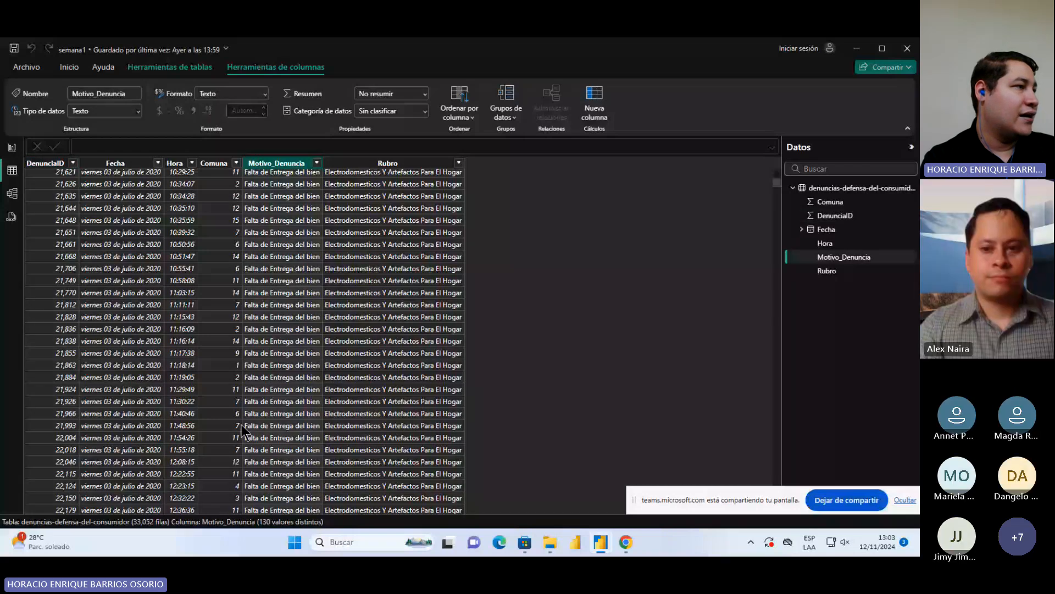
left_click(363, 385)
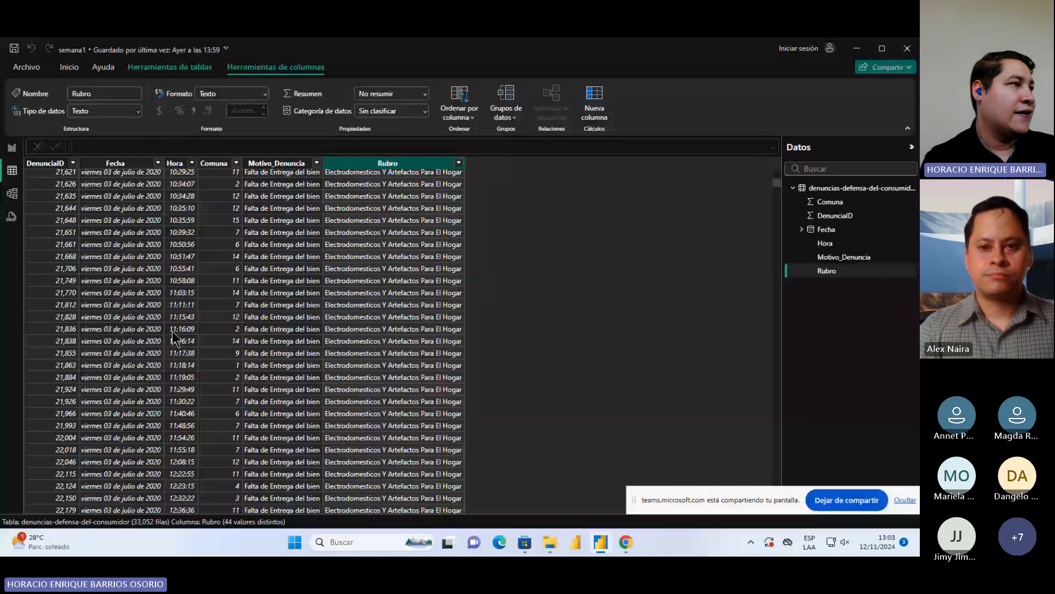
left_click(778, 193)
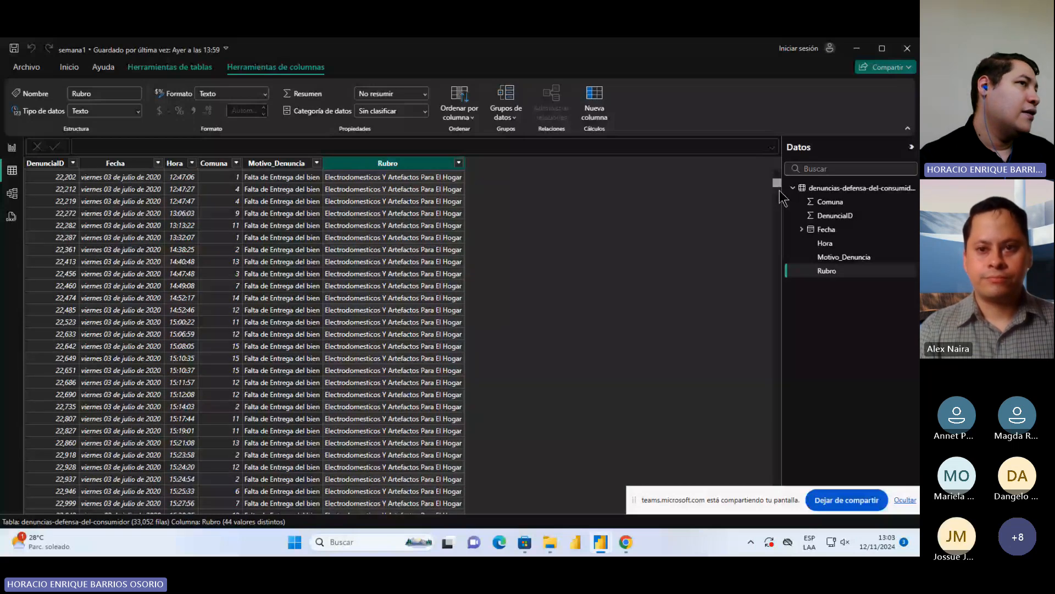
left_click_drag(777, 185, 791, 508)
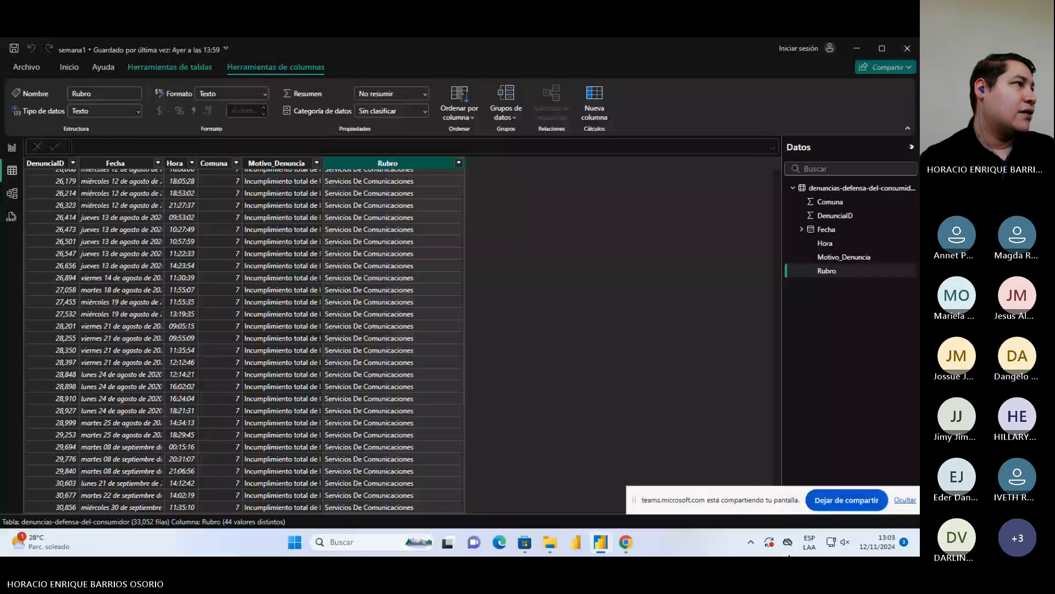
Return to the report and turn on the thousands separator in the DenunciaID column's number format
left_click(12, 147)
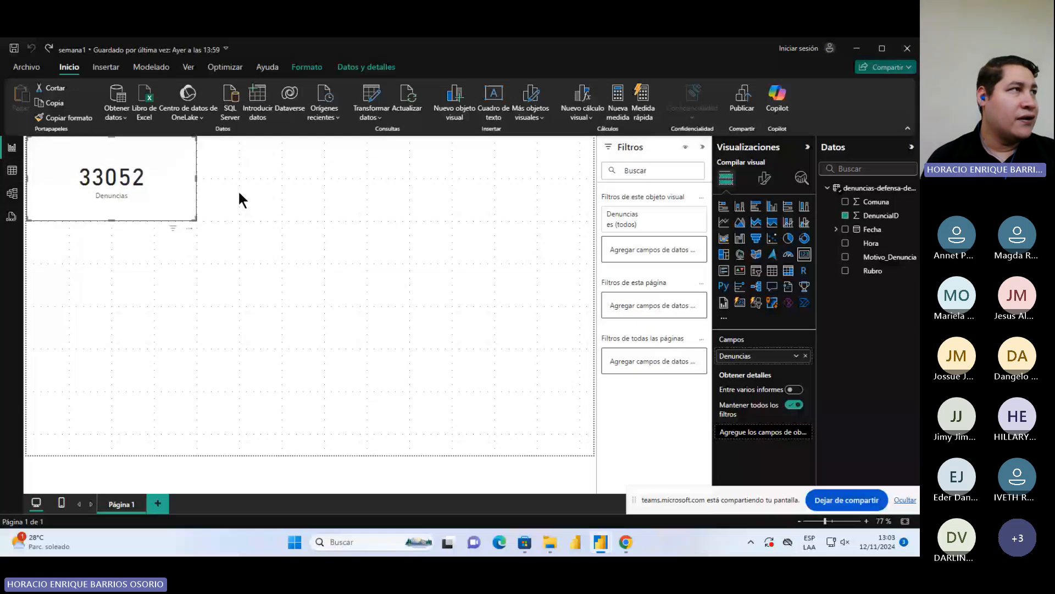
left_click(307, 67)
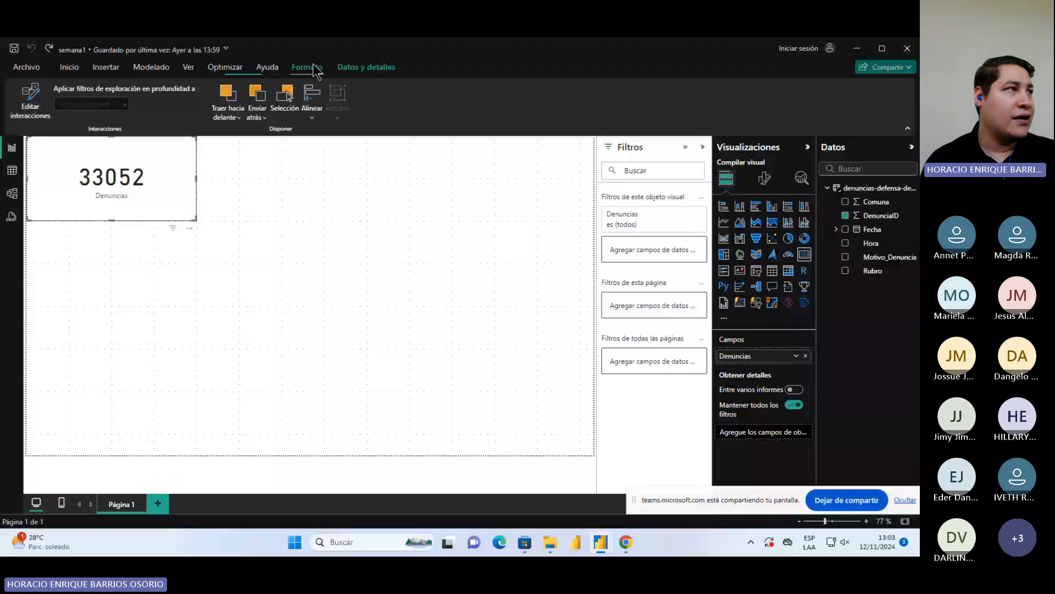
left_click(366, 67)
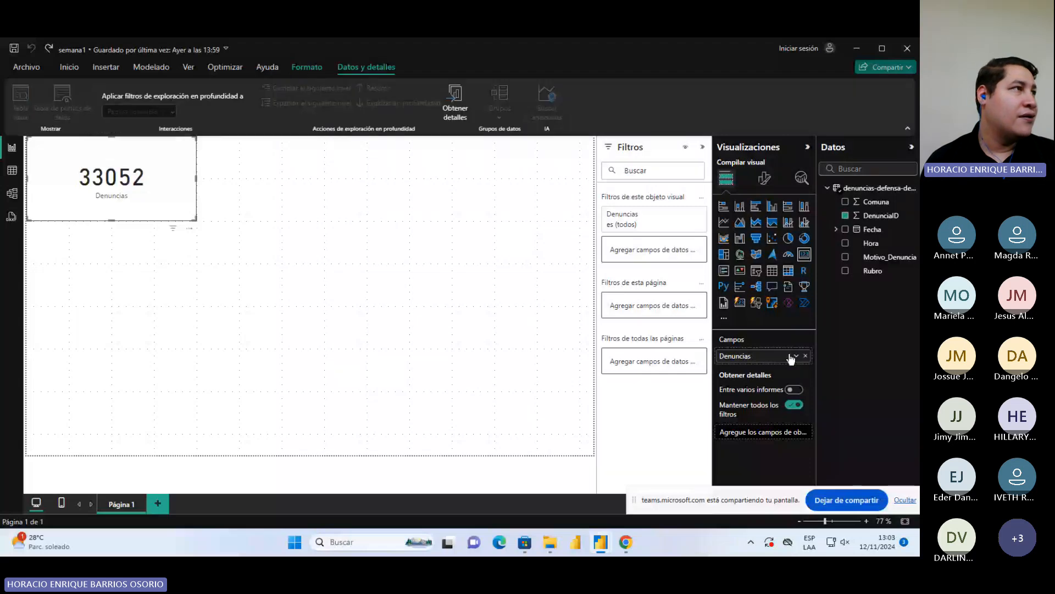
left_click(790, 358)
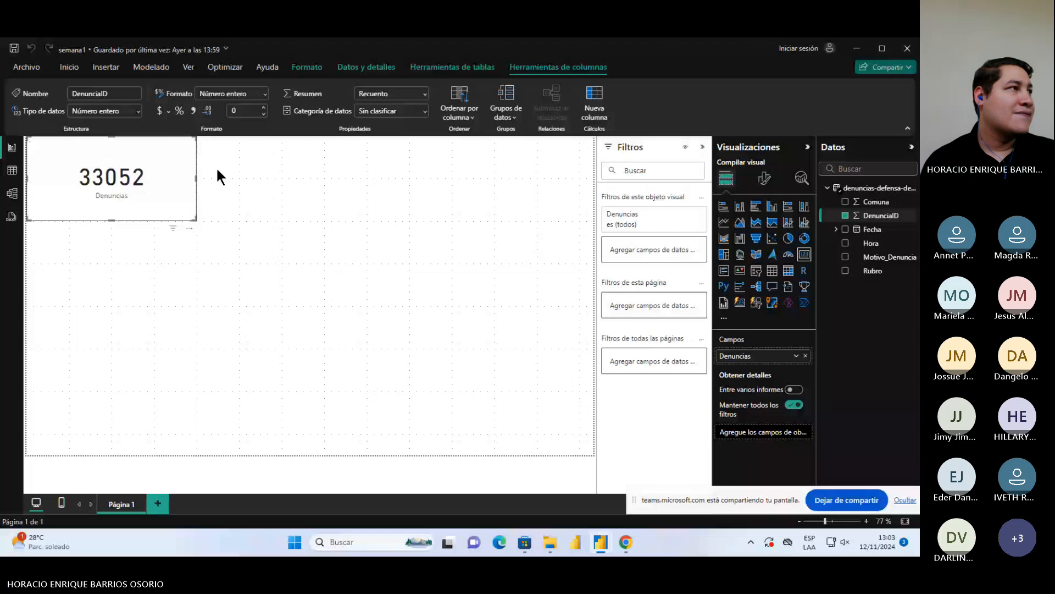
left_click(194, 110)
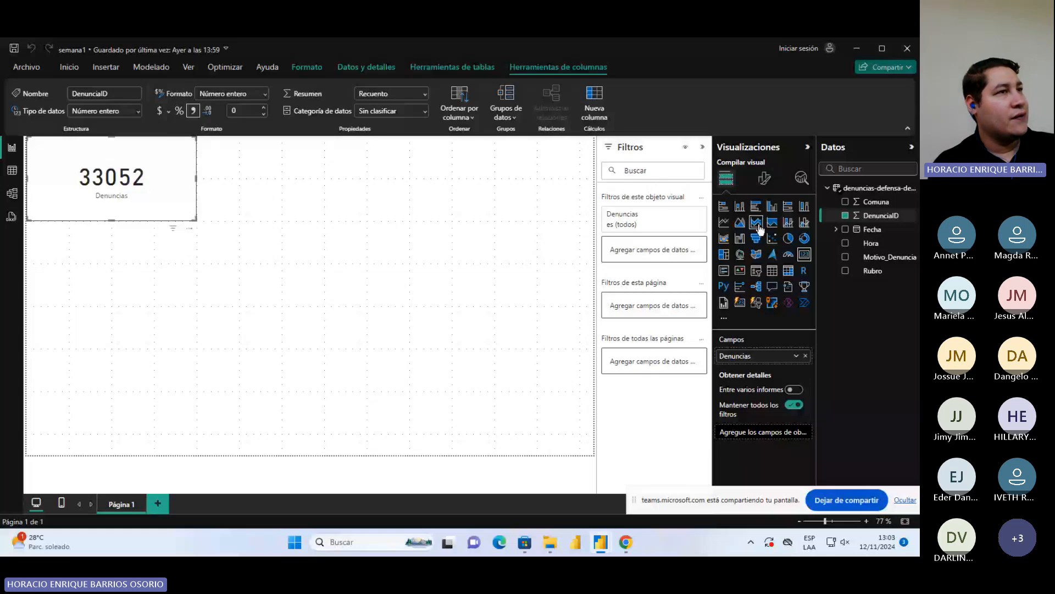
Try the display units Mil millones and Miles on the Denuncias card's callout value
left_click(764, 177)
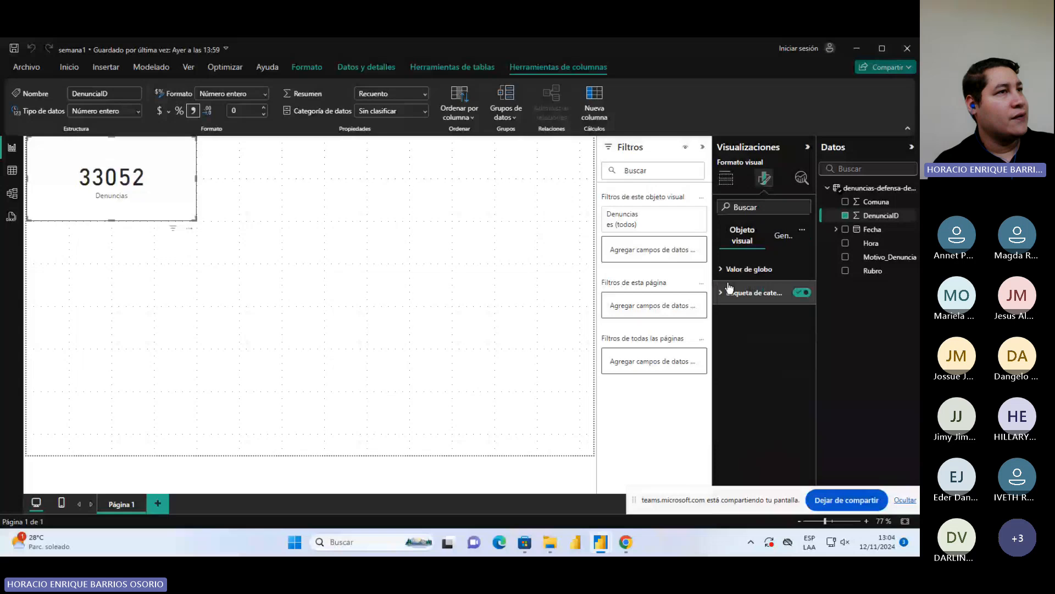
left_click(732, 270)
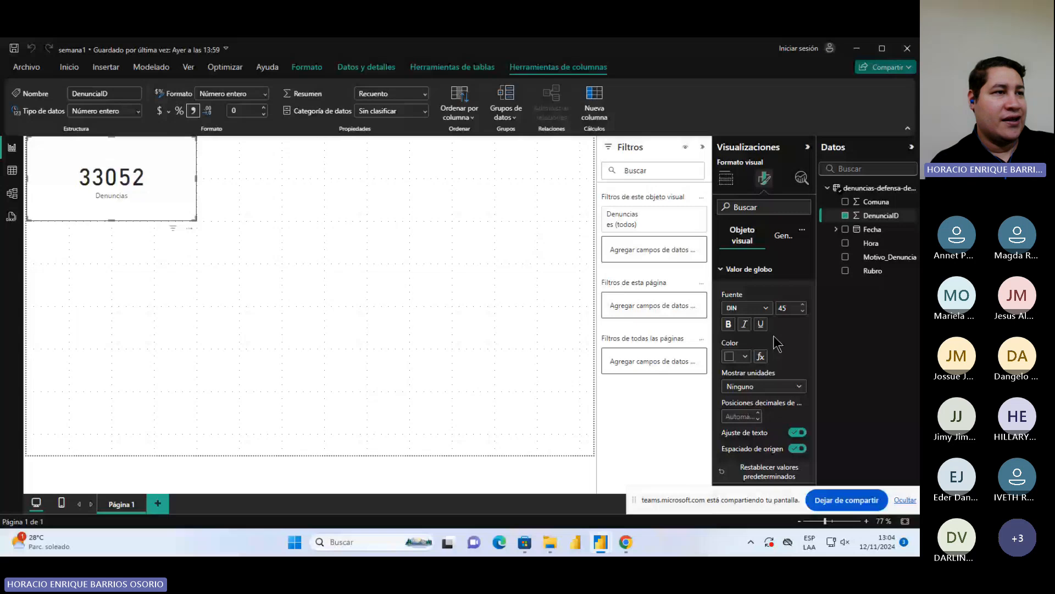
left_click(766, 387)
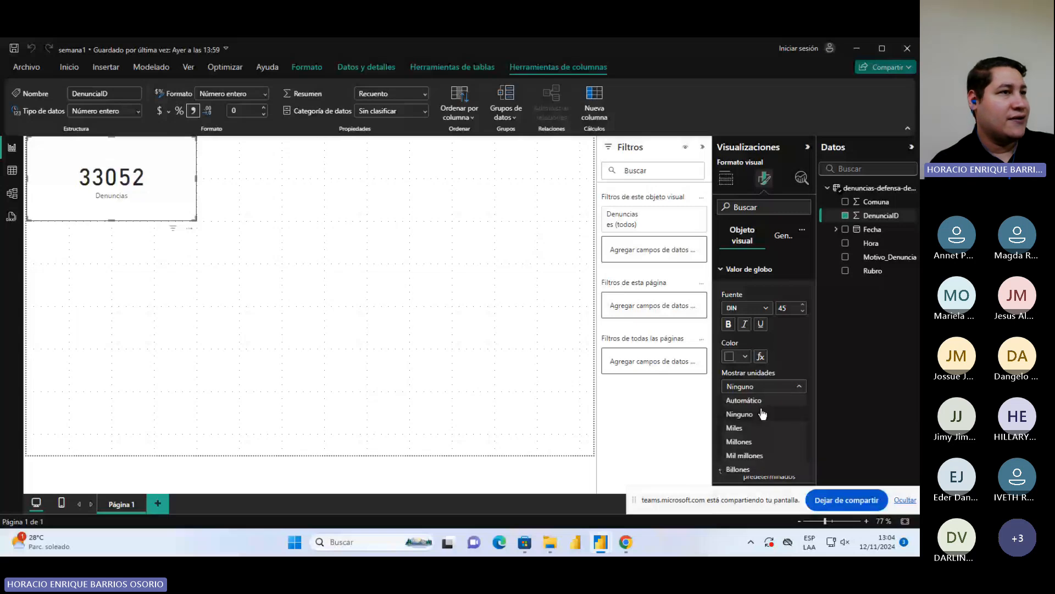
left_click(745, 455)
left_click(764, 386)
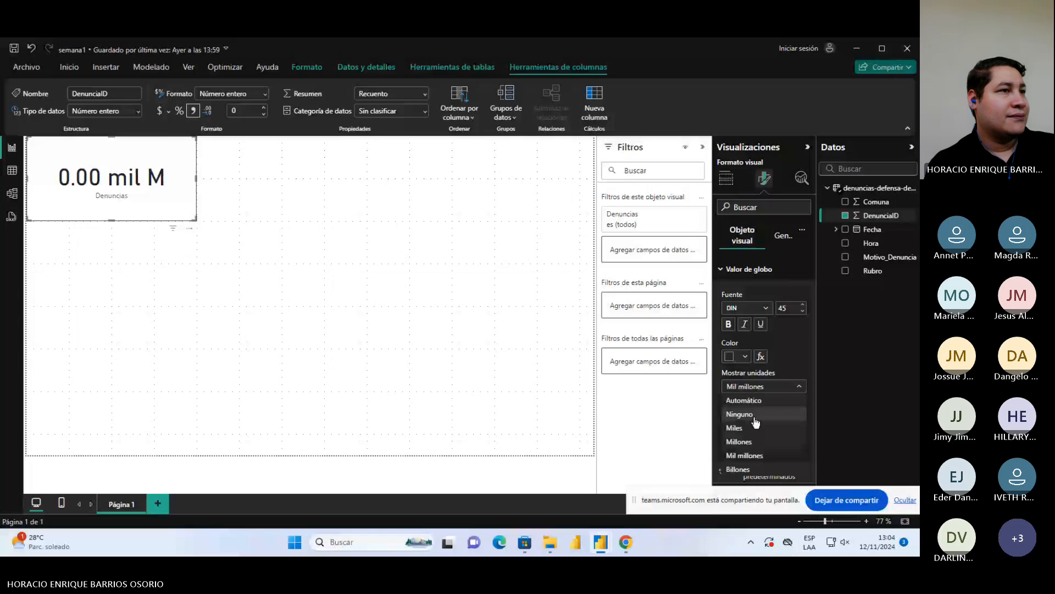
left_click(757, 428)
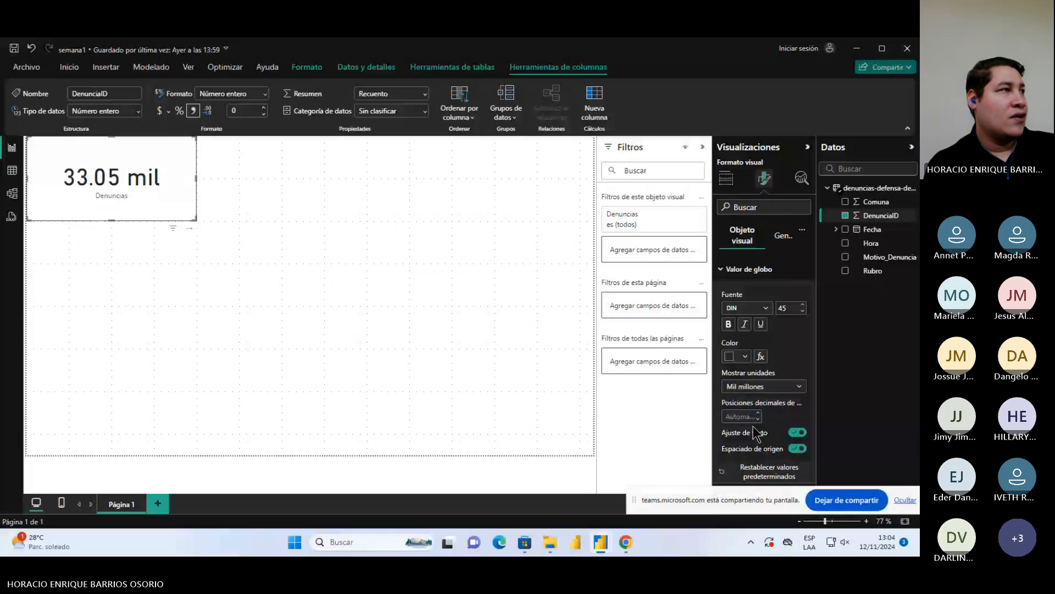
Examine the card's data format options for Denuncias and the number formats available for the DenunciaID column
left_click(779, 242)
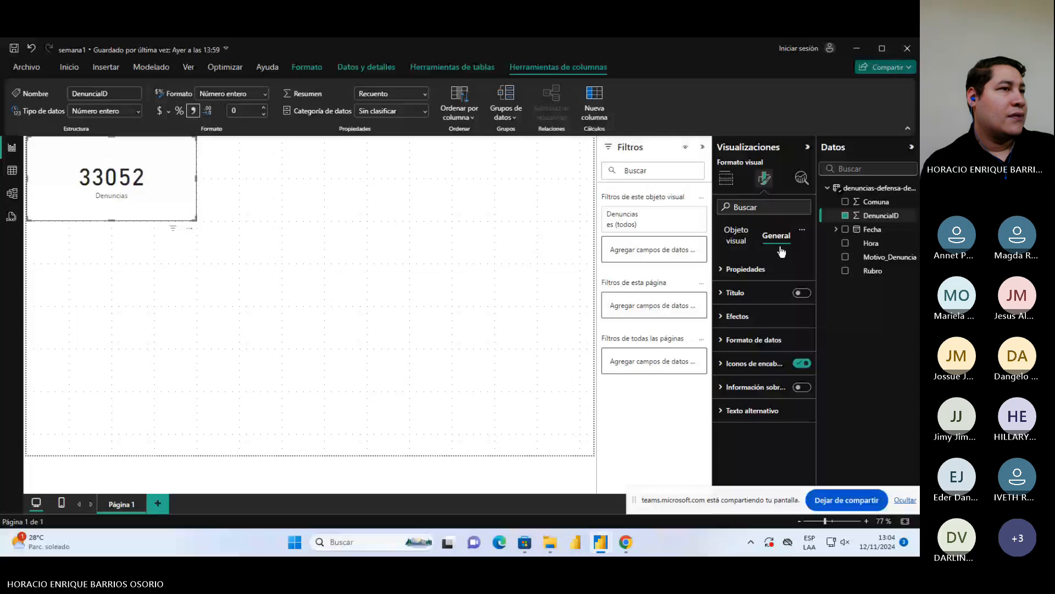
left_click(752, 340)
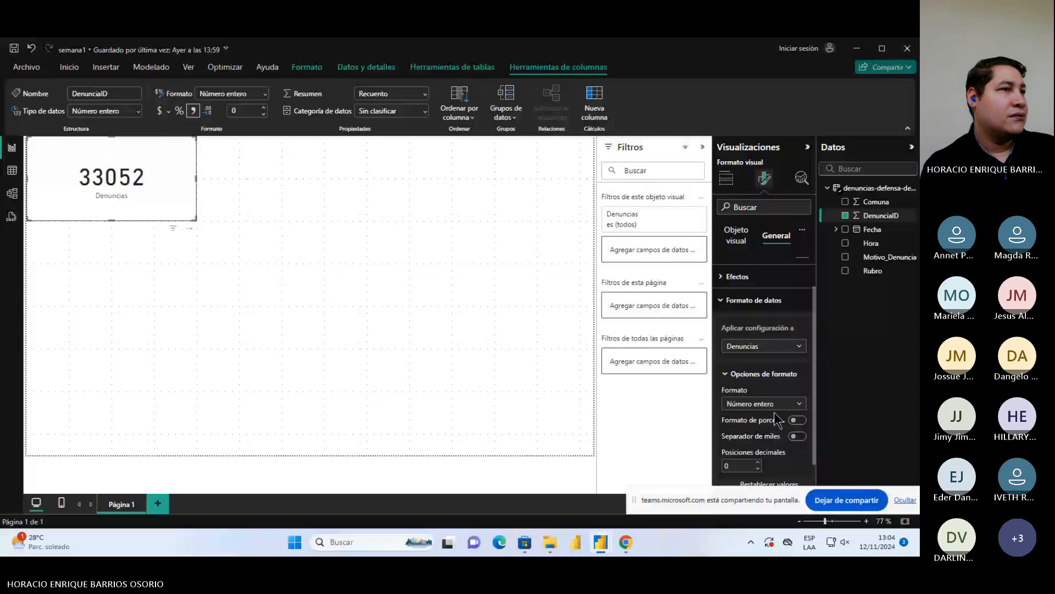
scroll(775, 415, "down", 2)
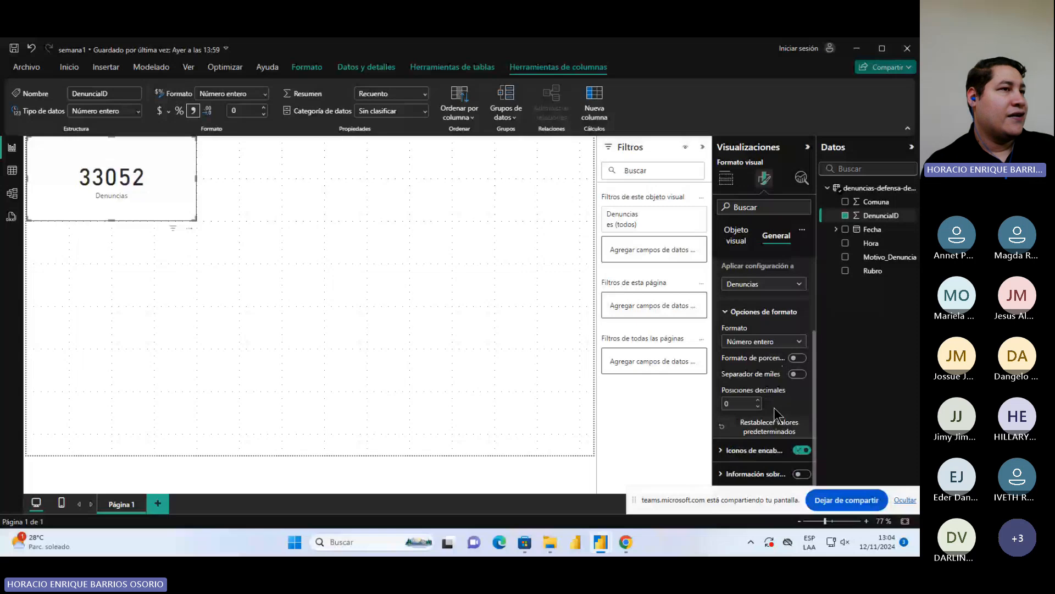
scroll(774, 403, "up", 3)
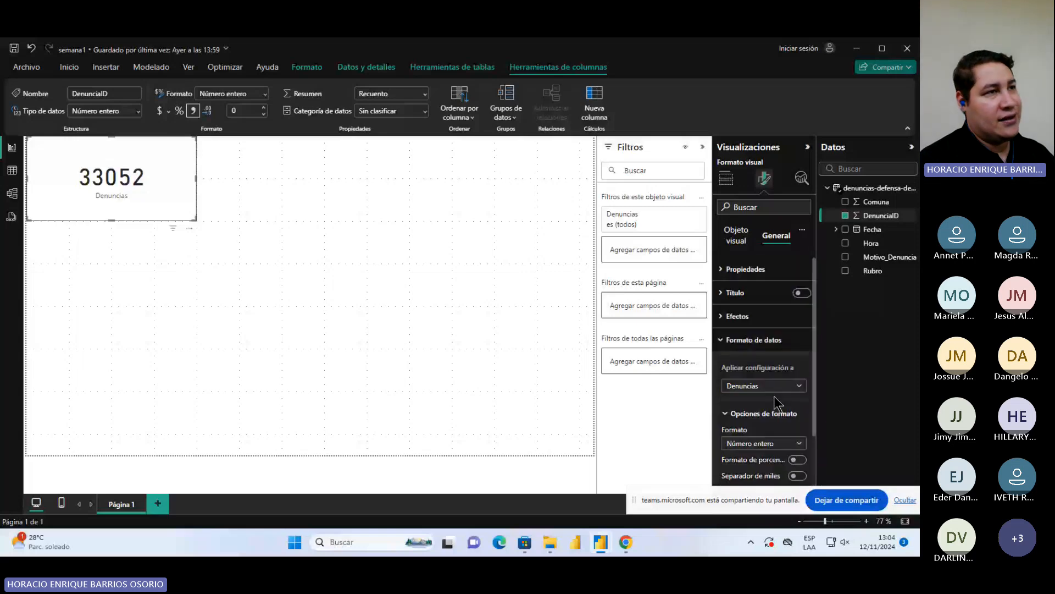
left_click(721, 341)
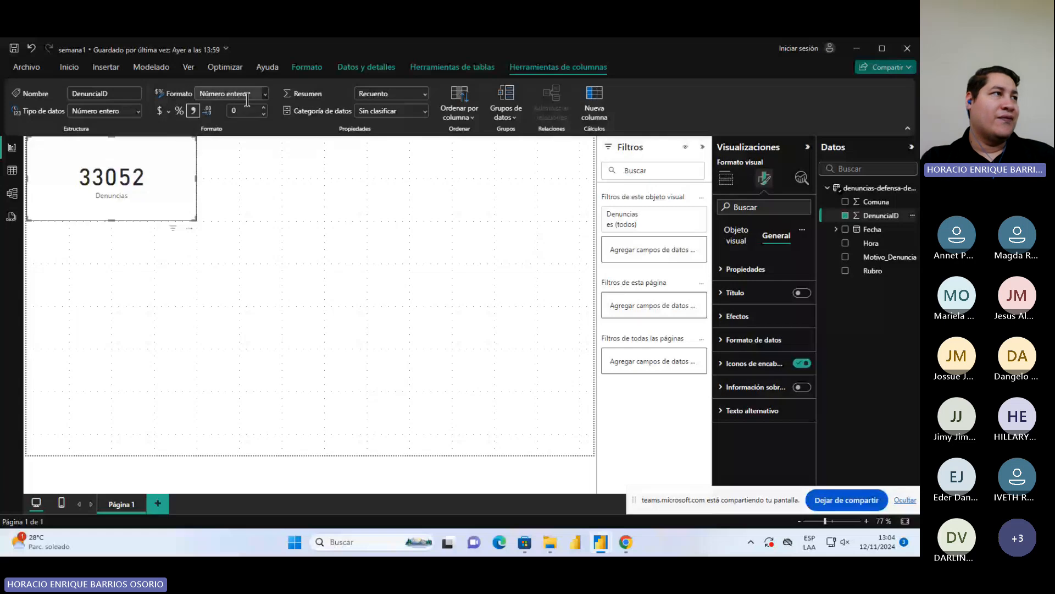
left_click(266, 94)
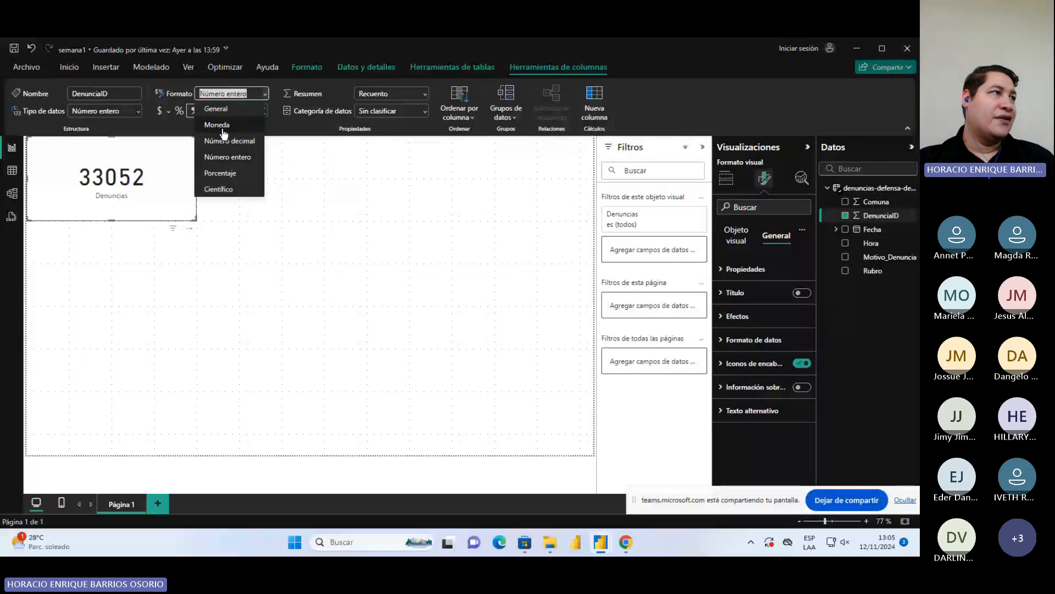
left_click(264, 95)
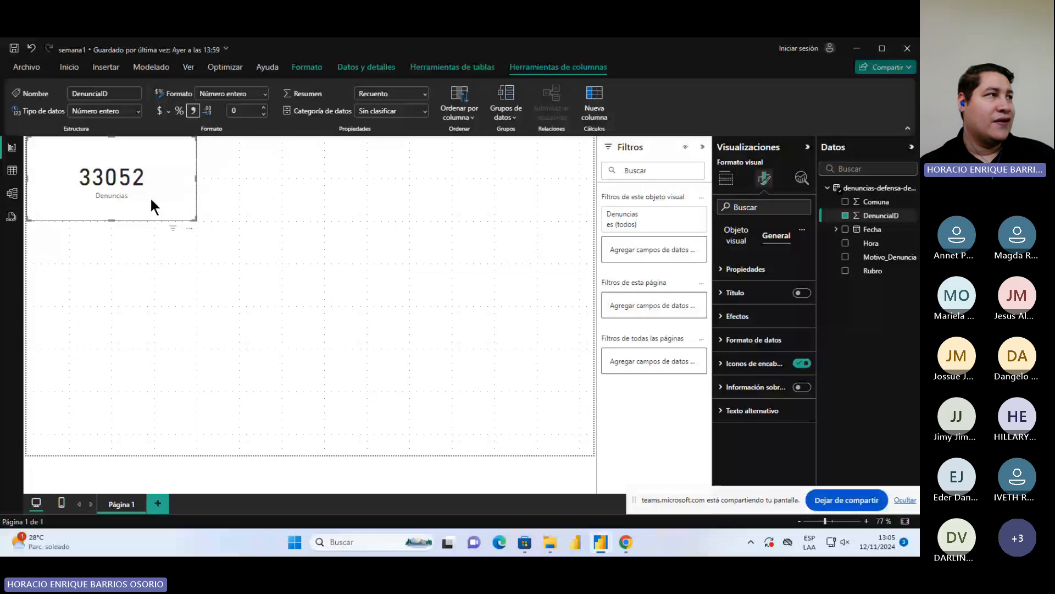
Review the aggregation options of the card's Denuncias field without changing the selection
left_click(726, 179)
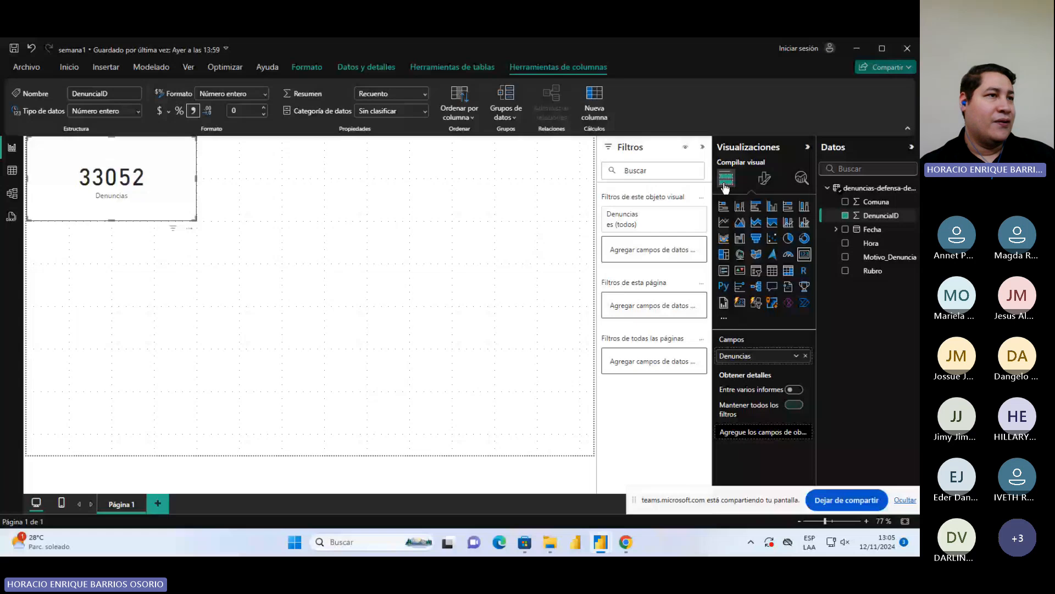
left_click(796, 355)
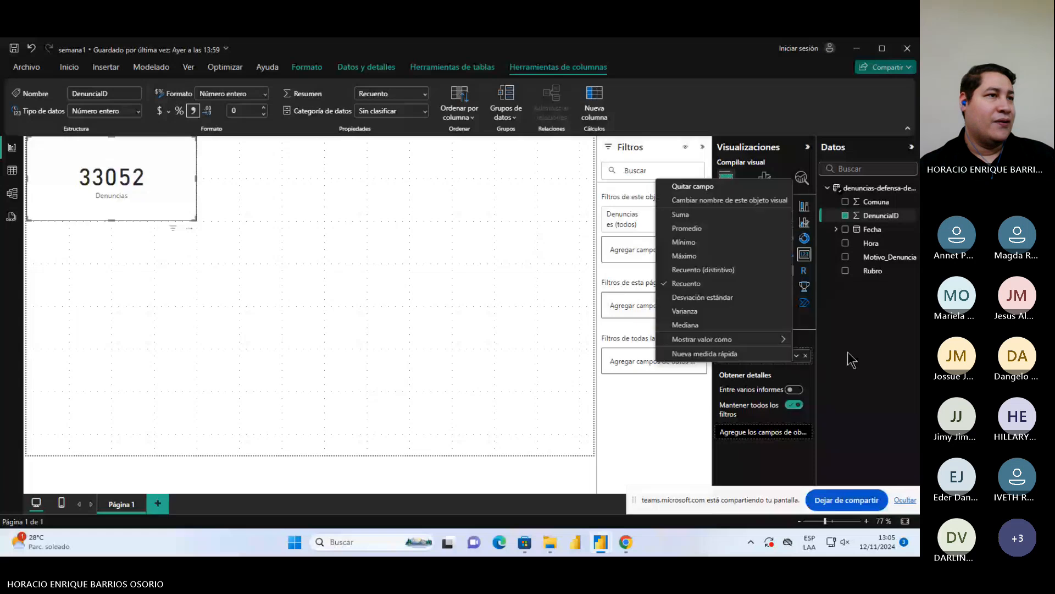
left_click(849, 354)
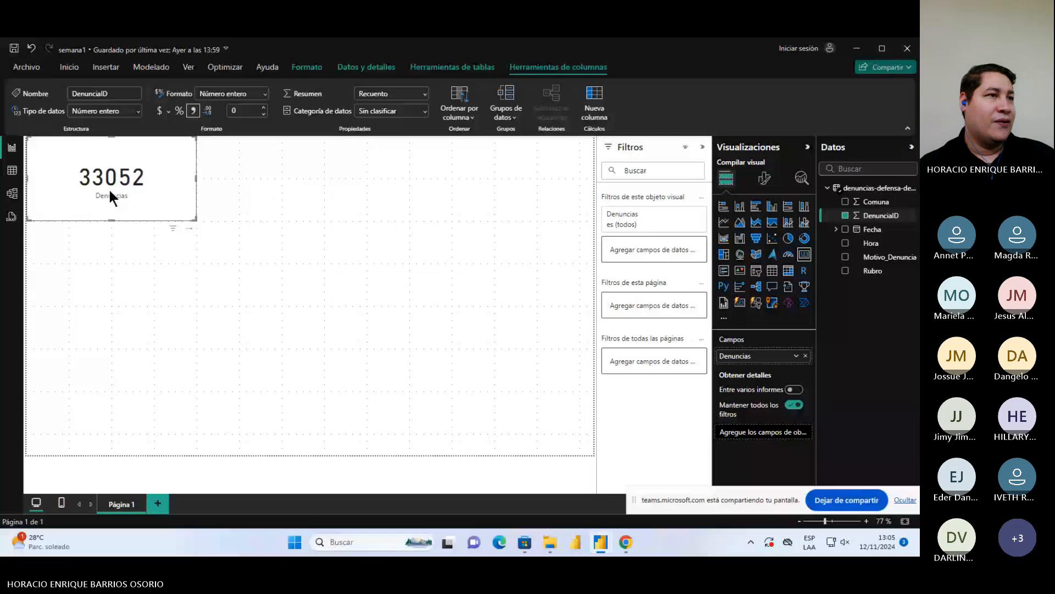
Turn on the Denuncias card's title and set its text to "Denuncias en comunidad"
left_click(768, 183)
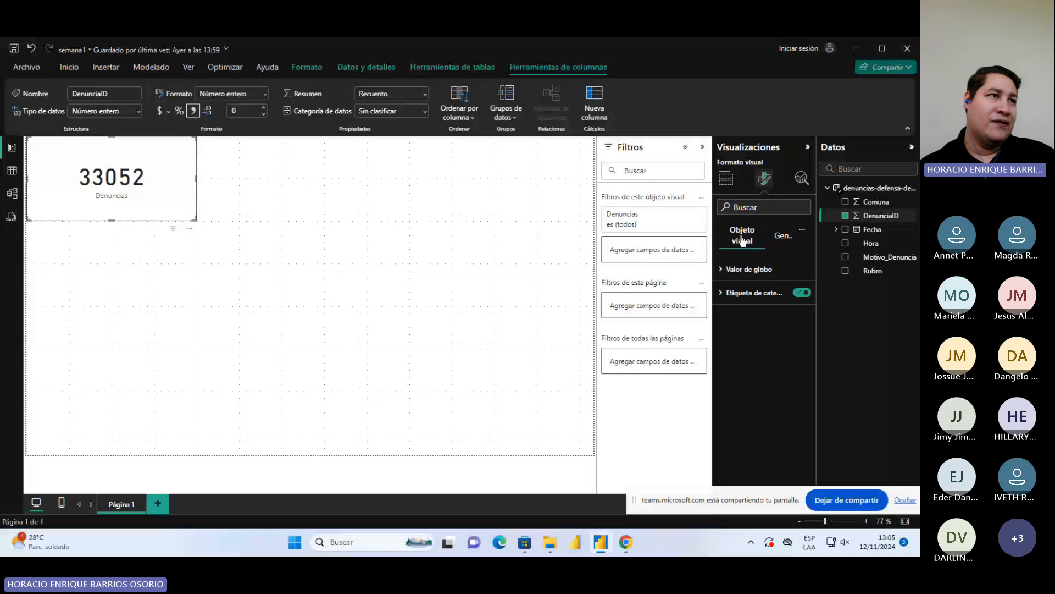
left_click(779, 240)
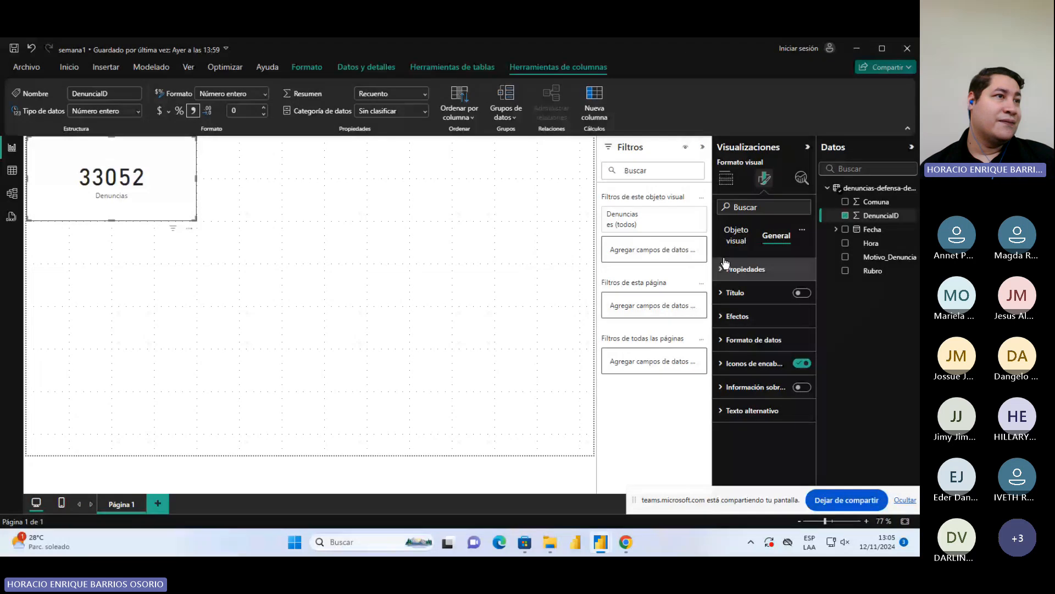
left_click(802, 293)
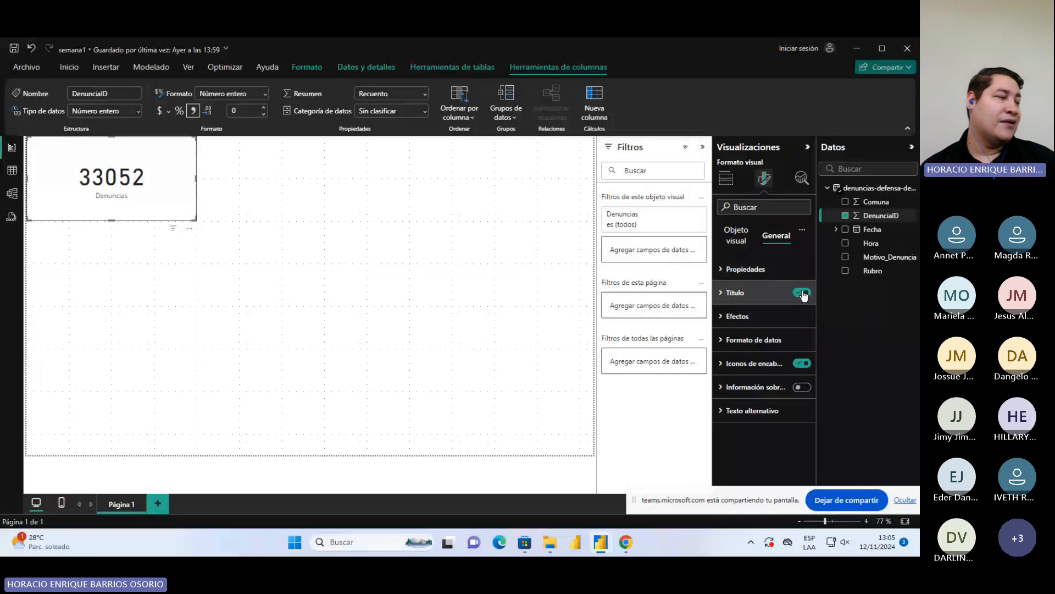
left_click(736, 293)
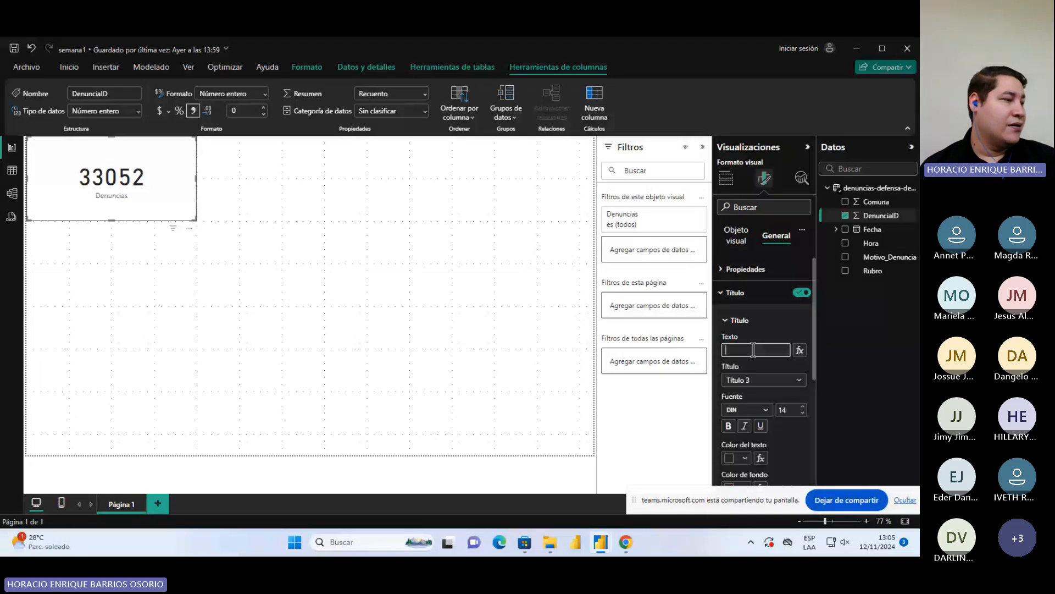
left_click(753, 350)
type("Denun")
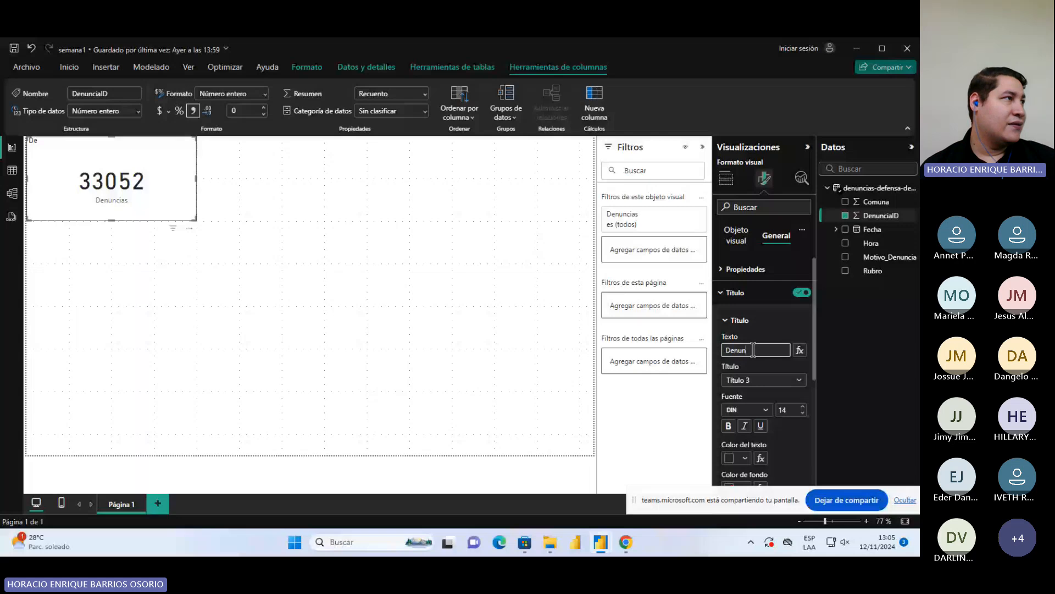
type("ci")
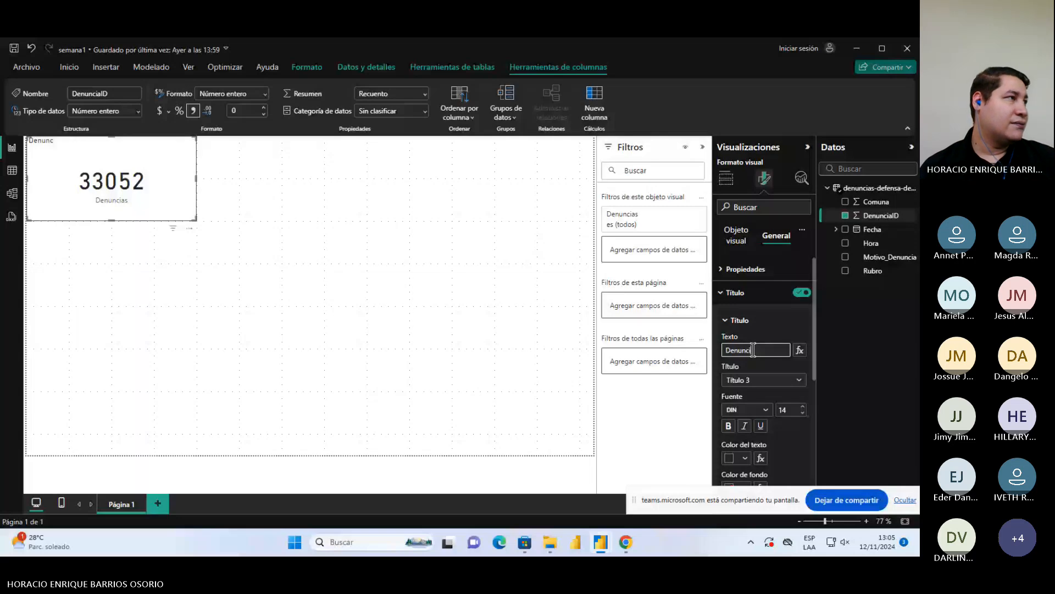
type("as en com")
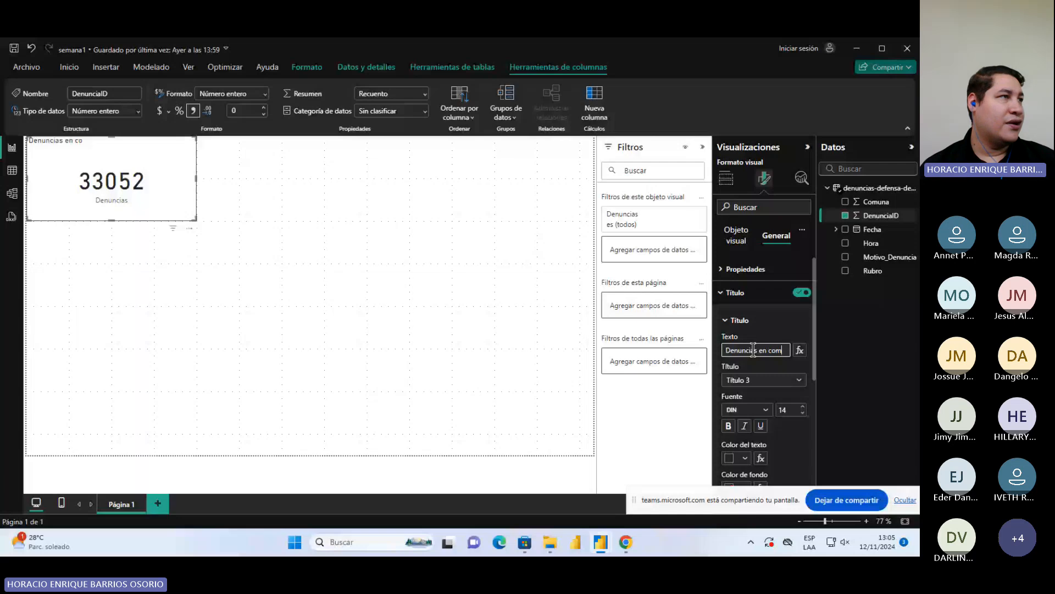
type("un")
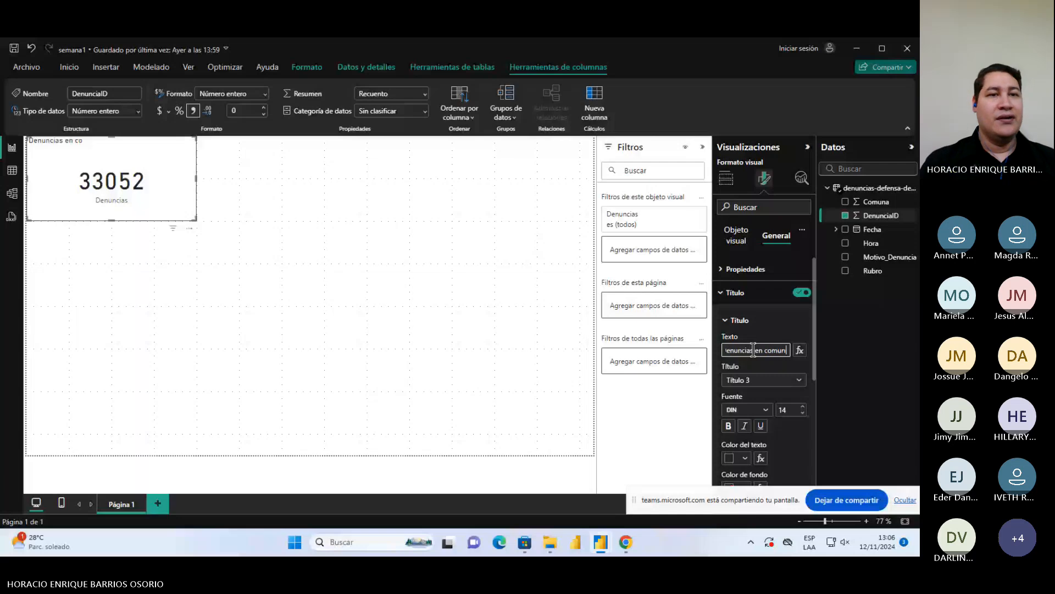
type("idad")
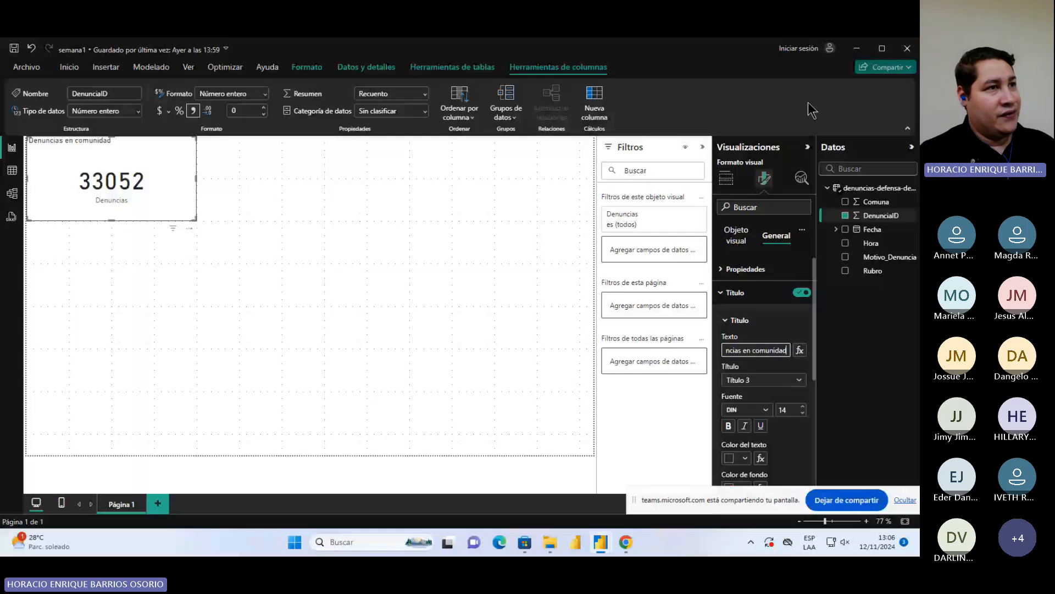
Clear the card's title text and turn the title off
left_click(769, 351)
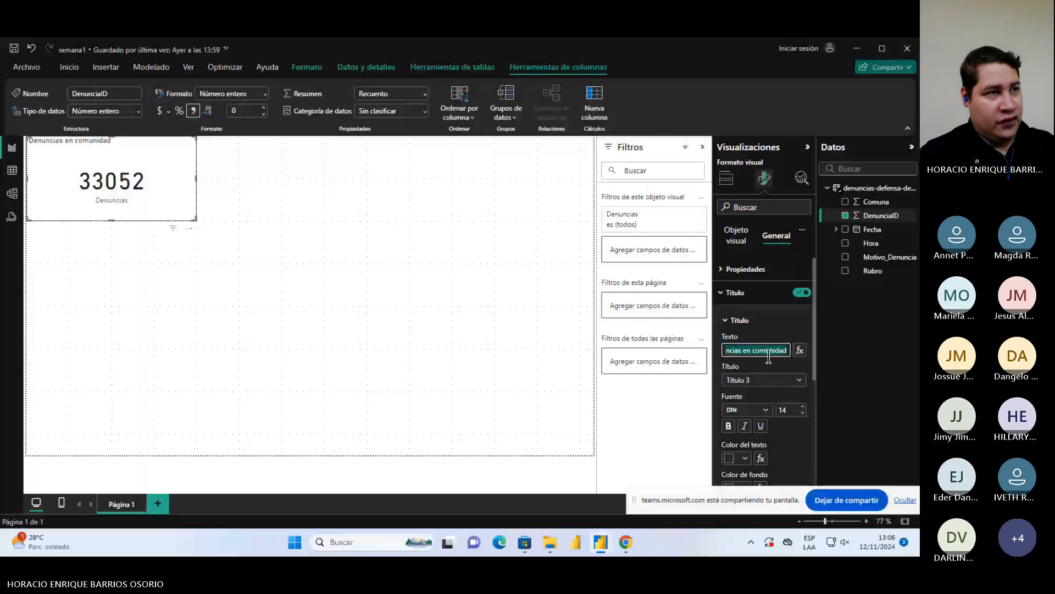
key("BackSpace")
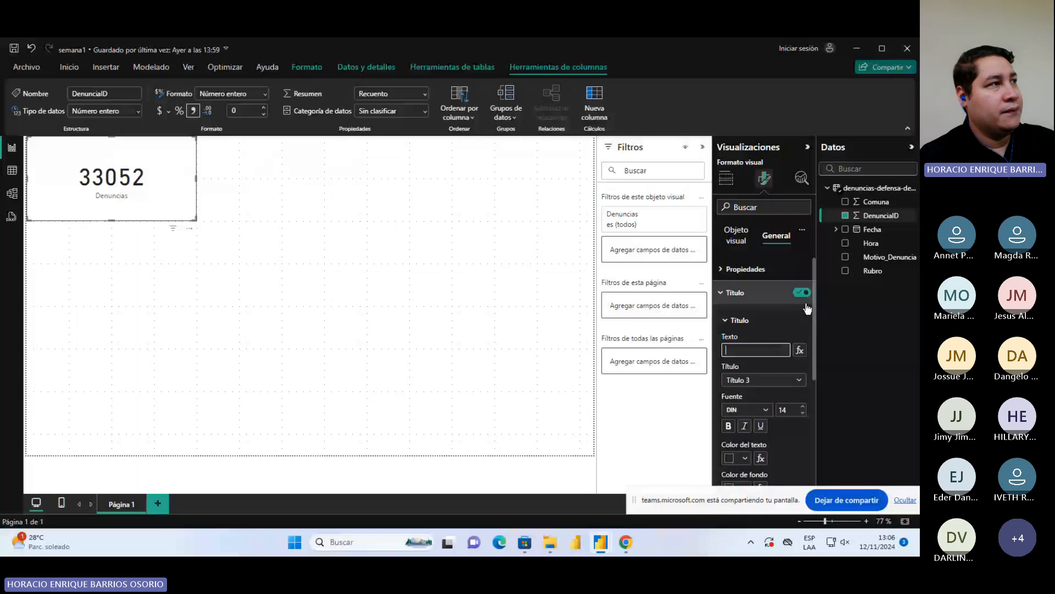
left_click(799, 295)
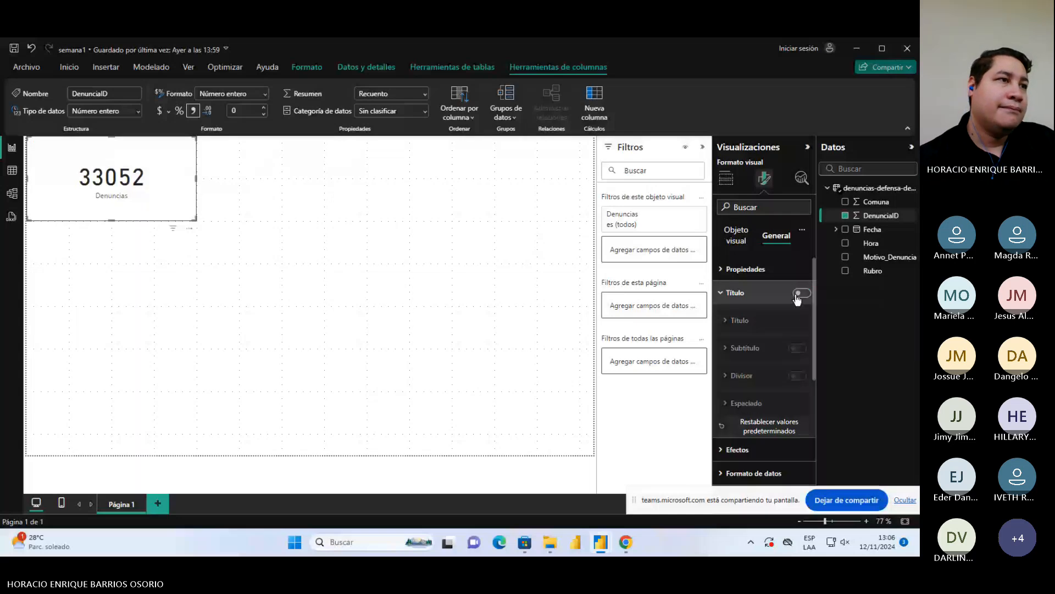
left_click(718, 296)
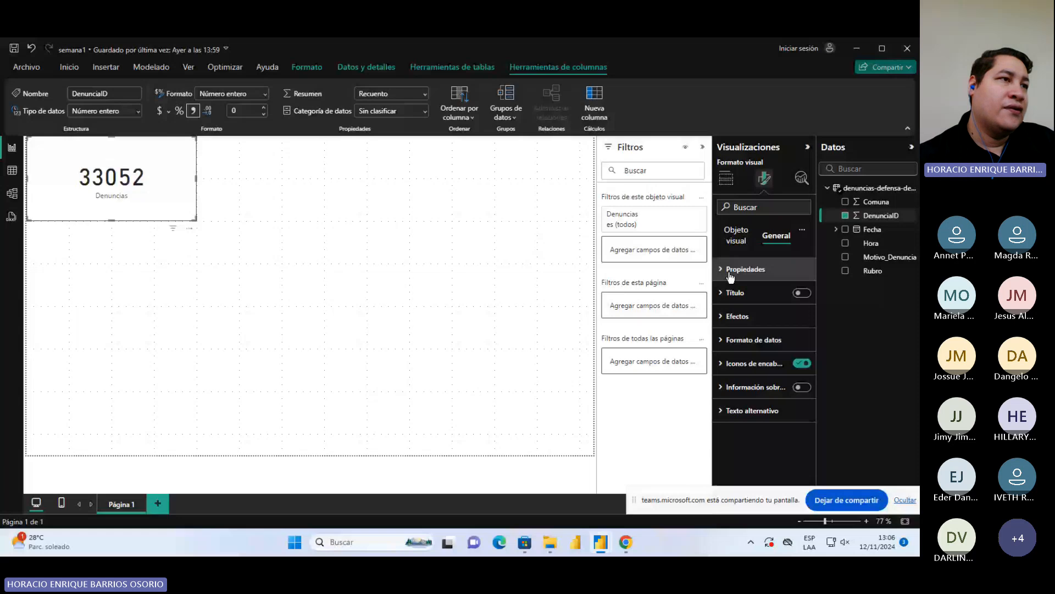
Set the card's background effect to a light blue from the theme colors
left_click(742, 317)
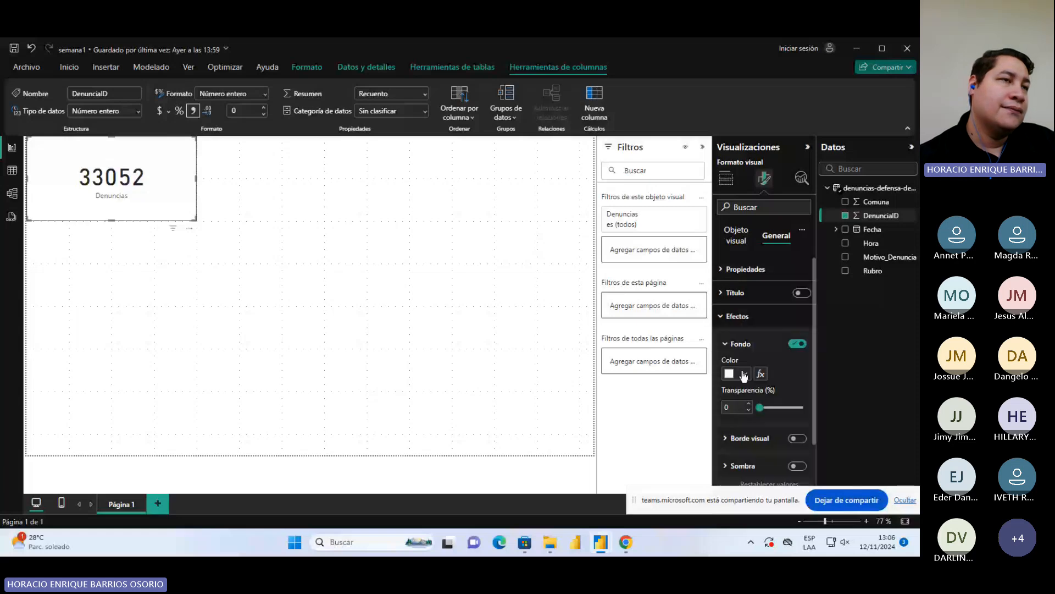
left_click(744, 374)
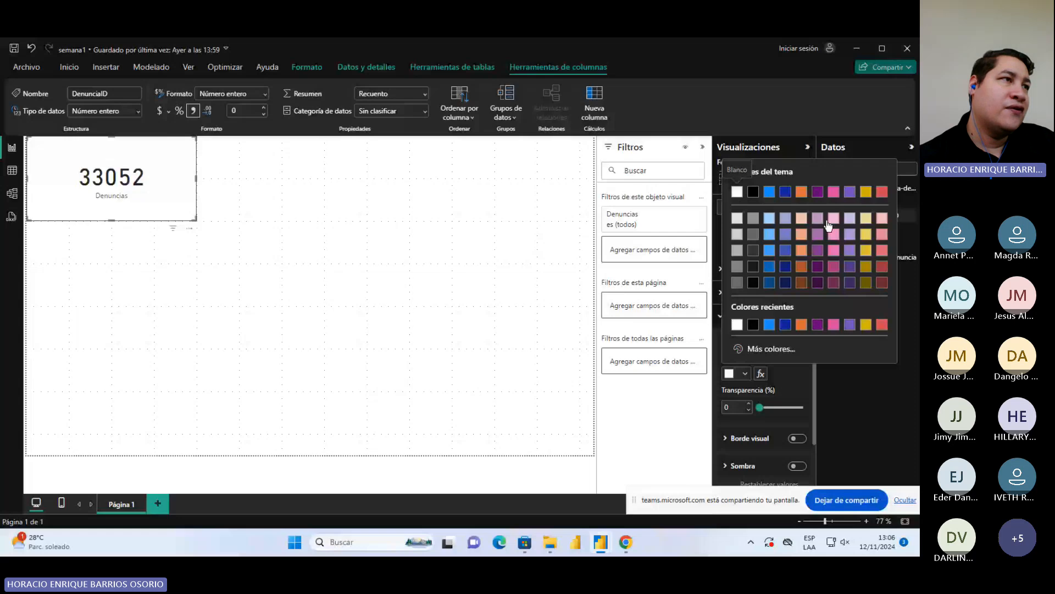
left_click(771, 233)
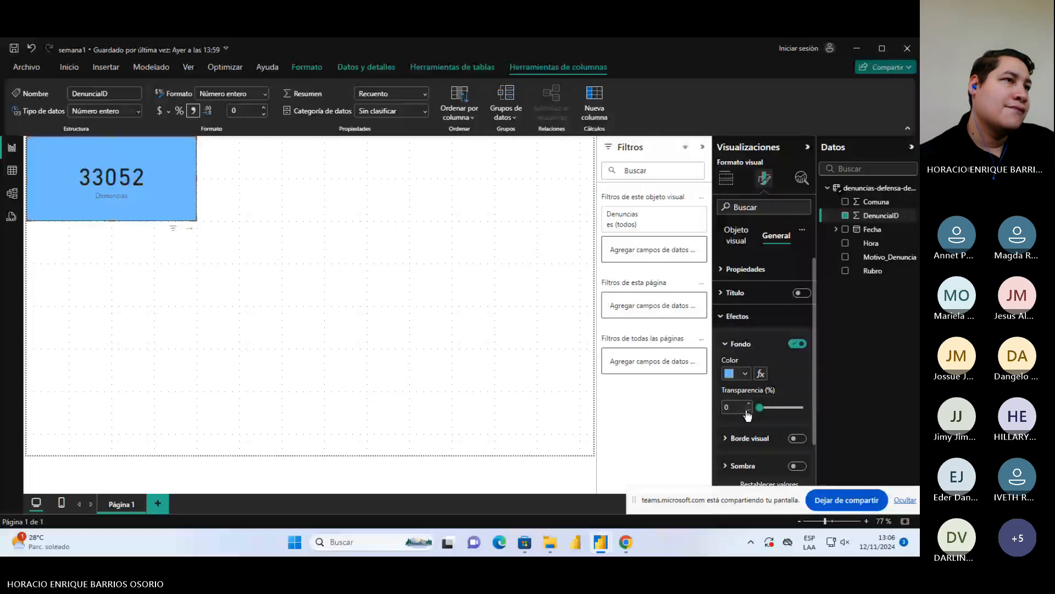
left_click(725, 316)
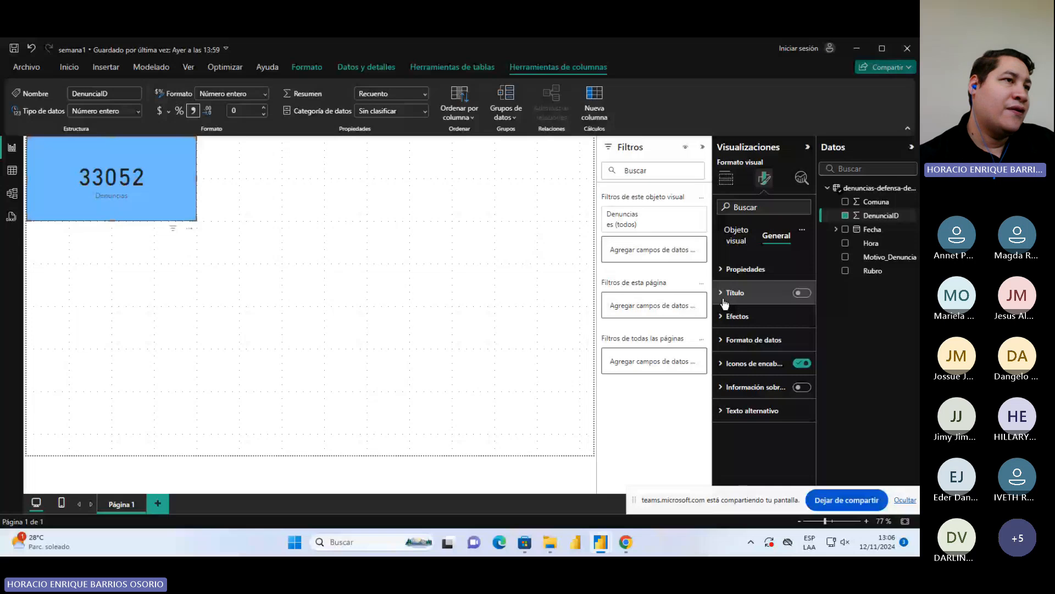
Change the color of the card's callout value to white
left_click(737, 237)
left_click(753, 271)
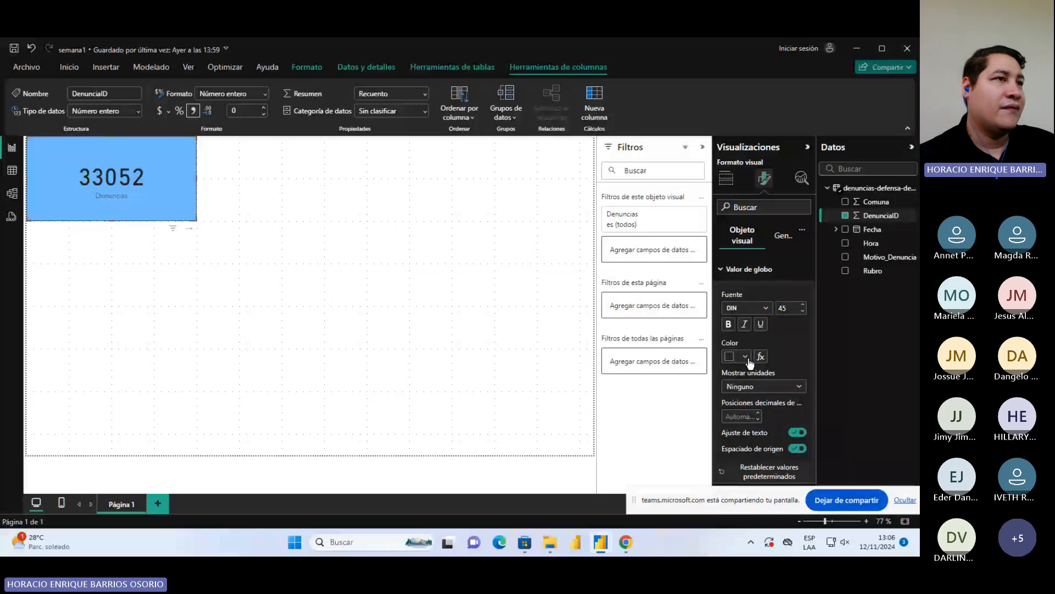
left_click(743, 357)
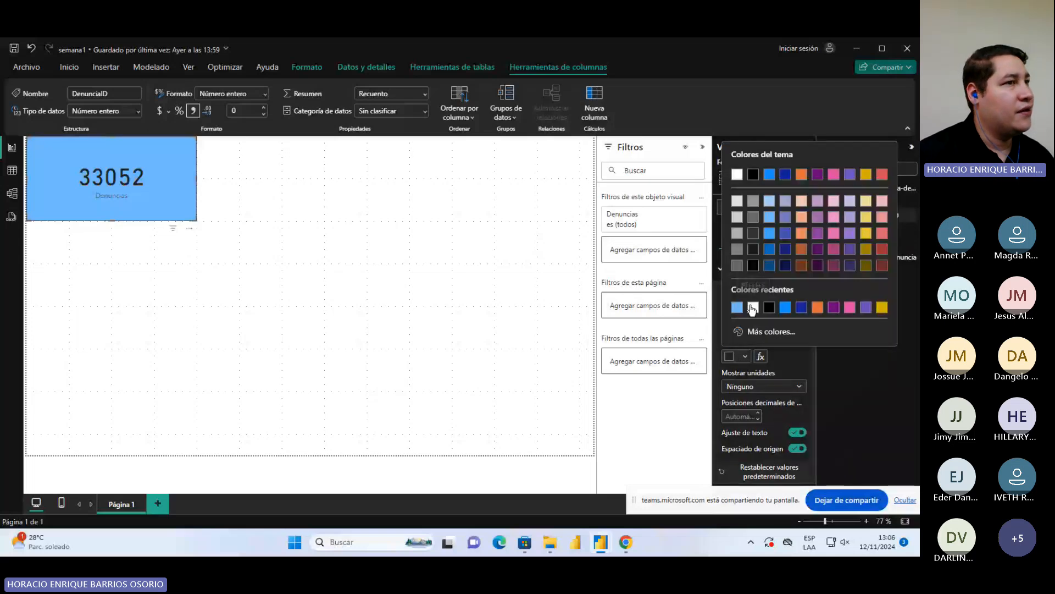
left_click(753, 308)
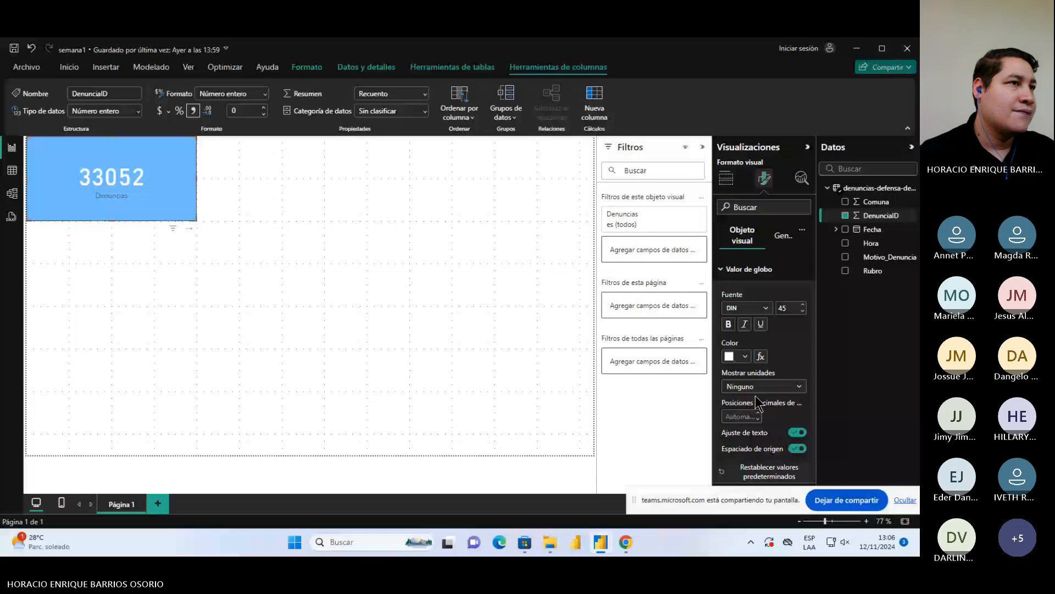
left_click(740, 269)
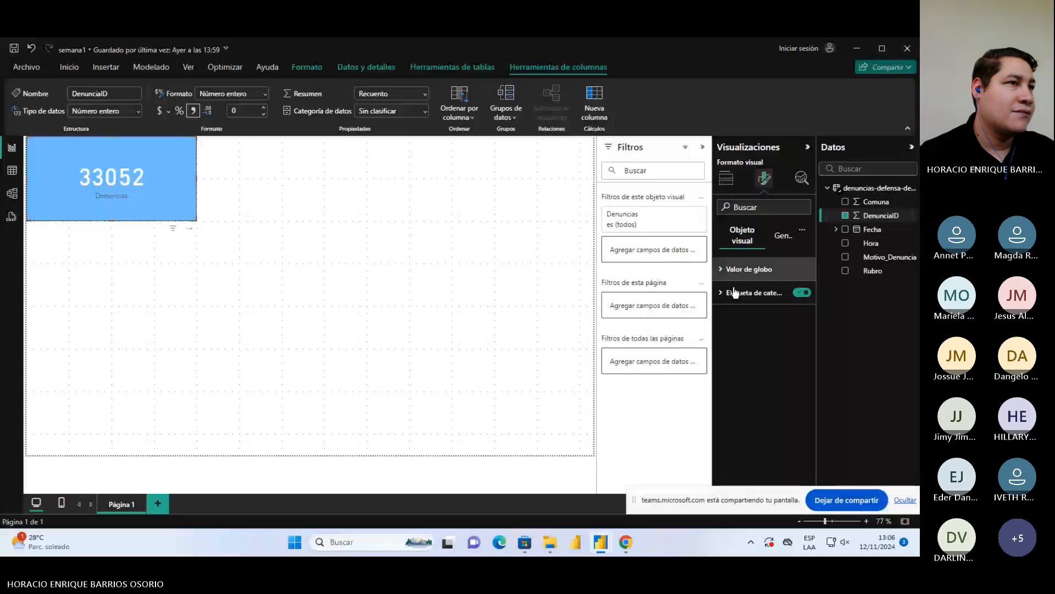
Change the color of the card's category label to white
left_click(735, 292)
left_click(747, 379)
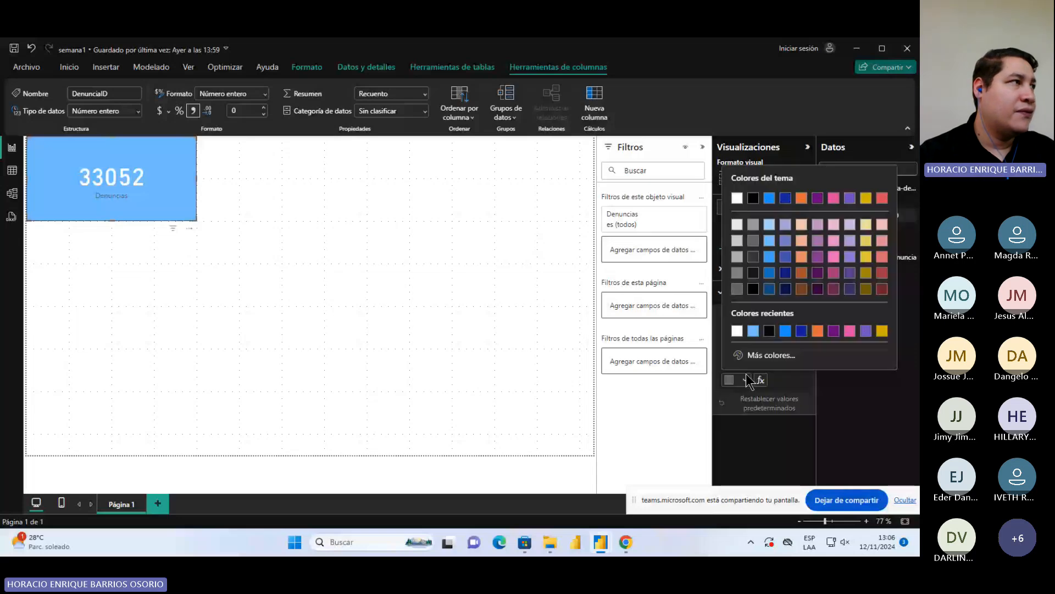
left_click(746, 374)
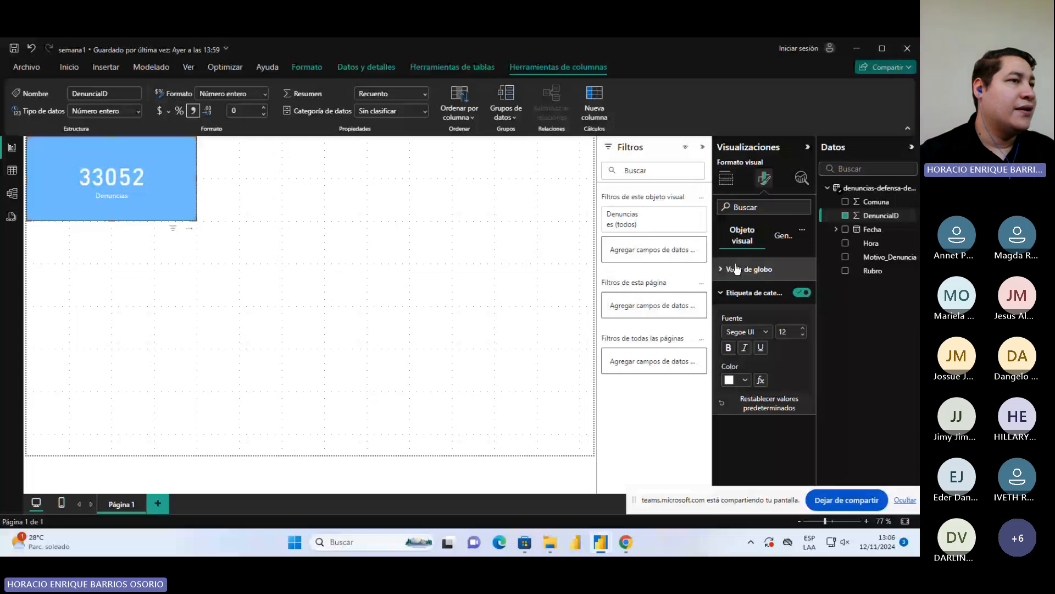
Turn on the thousands separator in the card's data format options for Denuncias
left_click(784, 237)
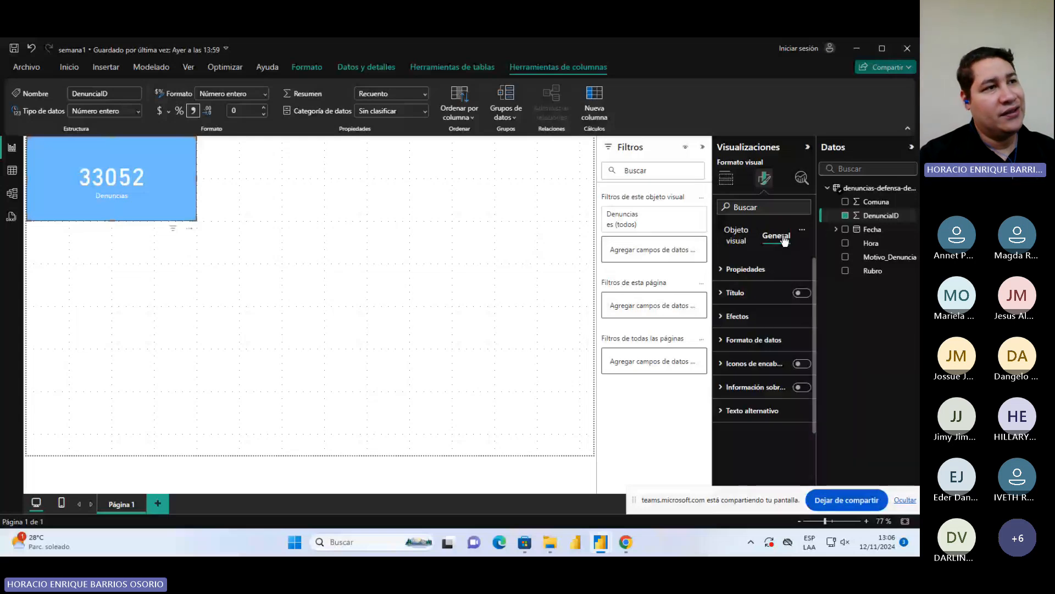
left_click(802, 364)
left_click(734, 339)
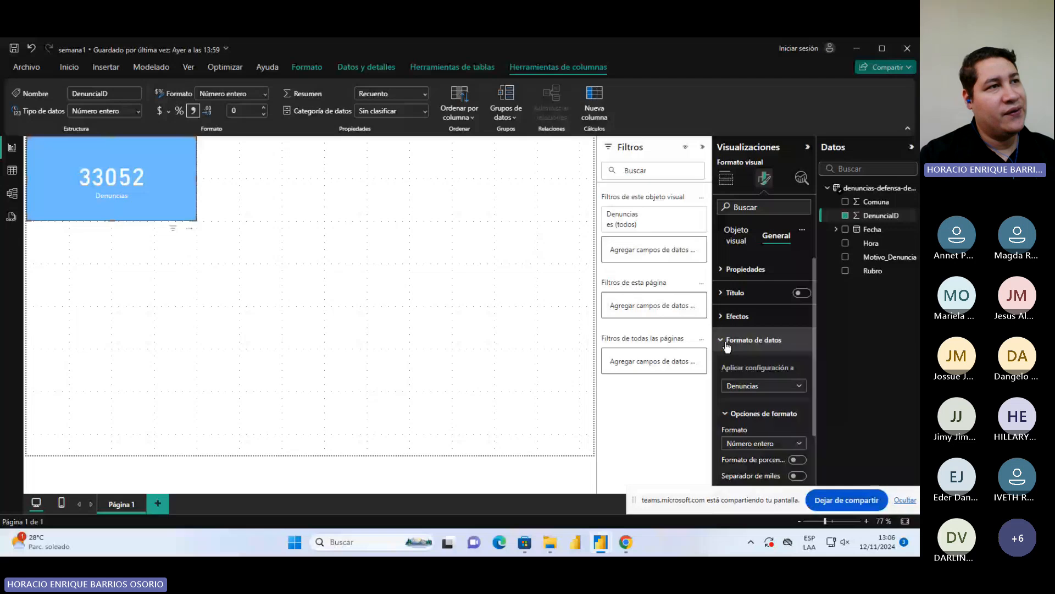
scroll(767, 308, "down", 2)
left_click(769, 282)
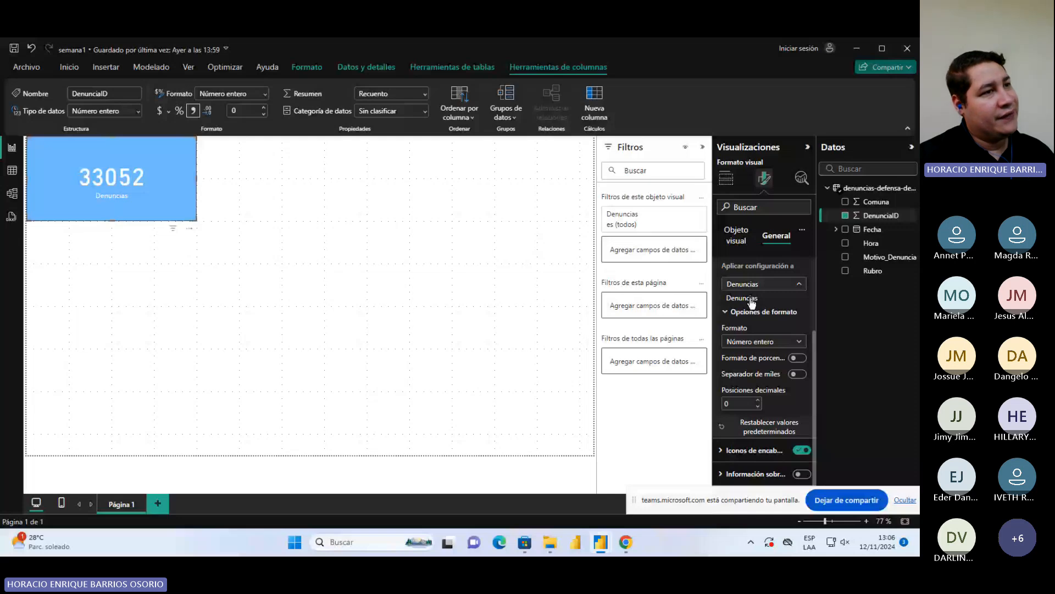
left_click(752, 301)
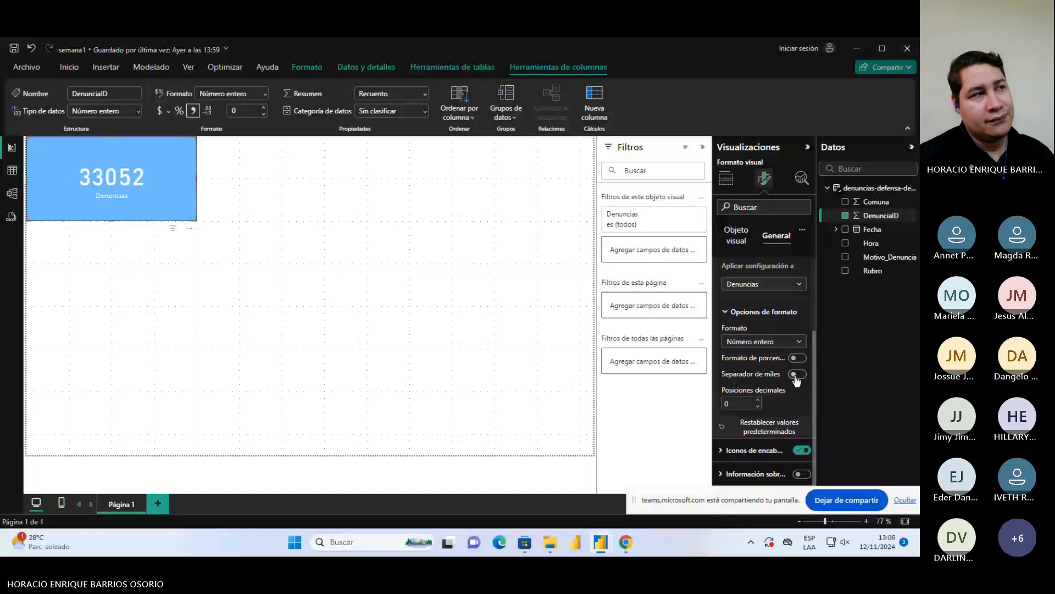
left_click(796, 374)
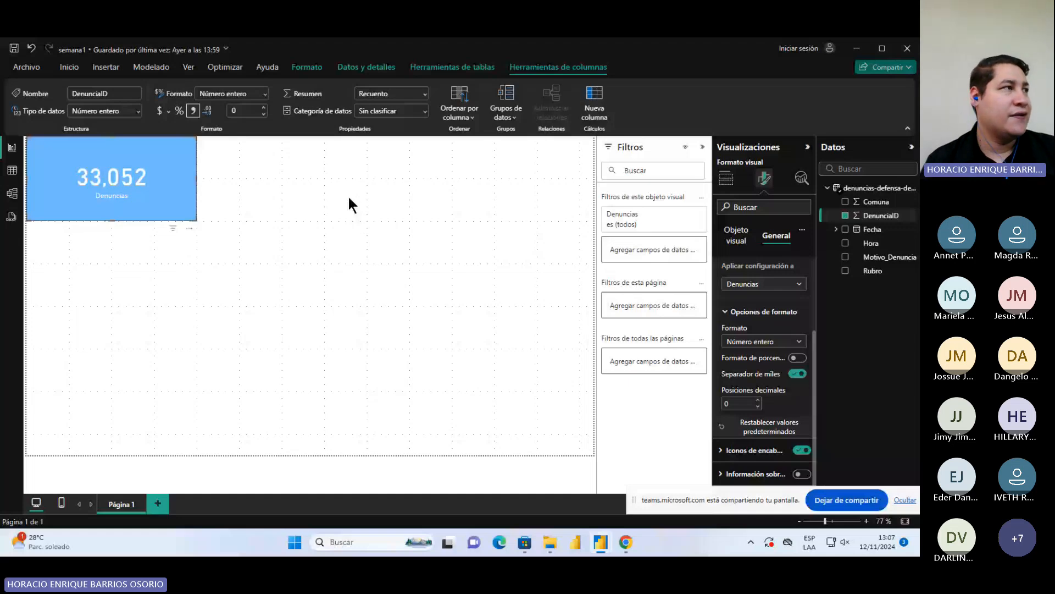
left_click(739, 234)
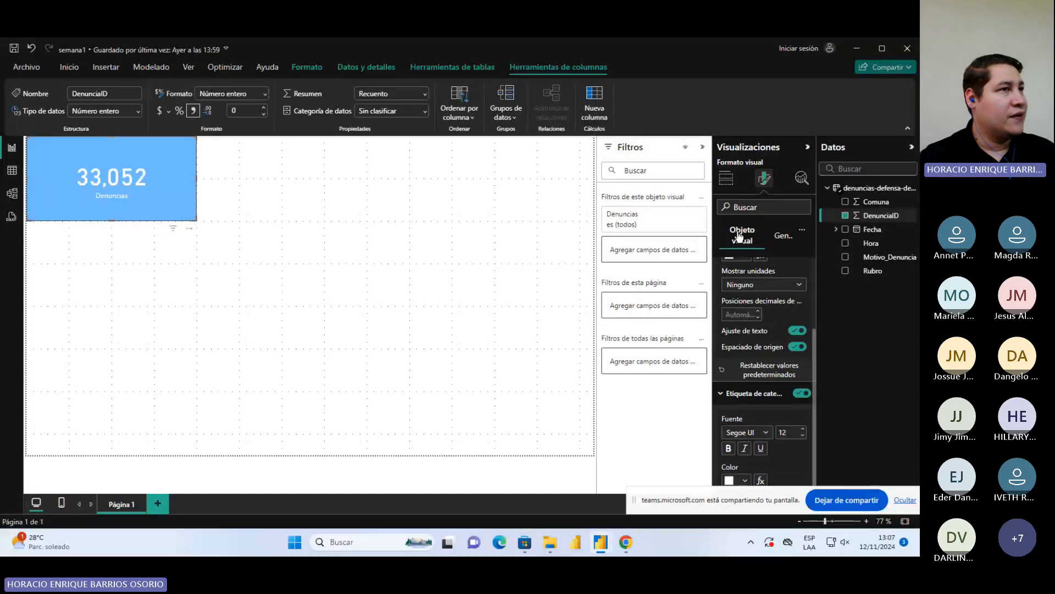
Insert an empty table visual just below the card and stretch it down to the page's lower edge
left_click(317, 365)
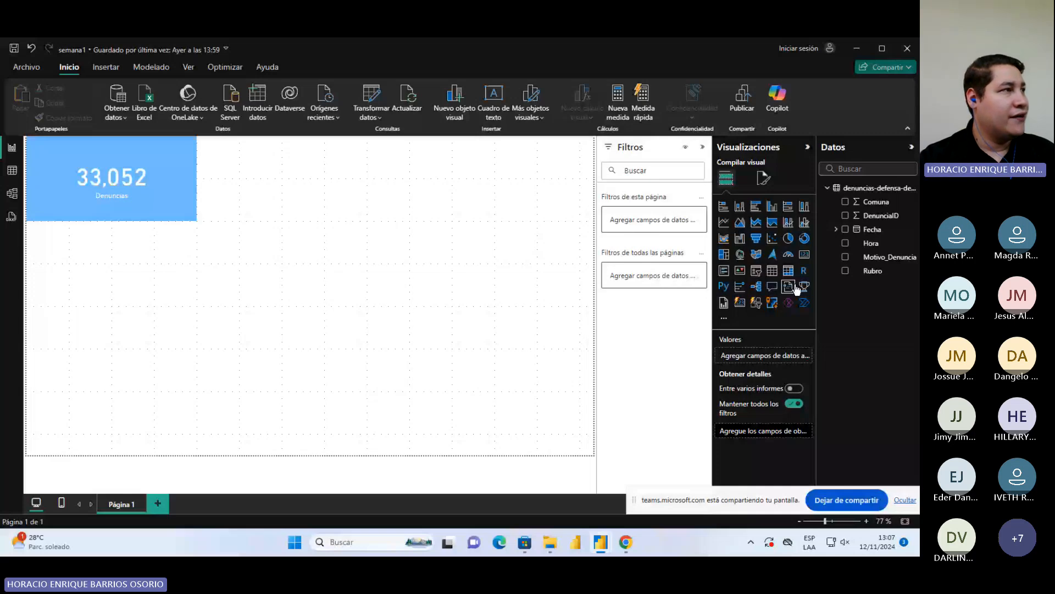
left_click(772, 270)
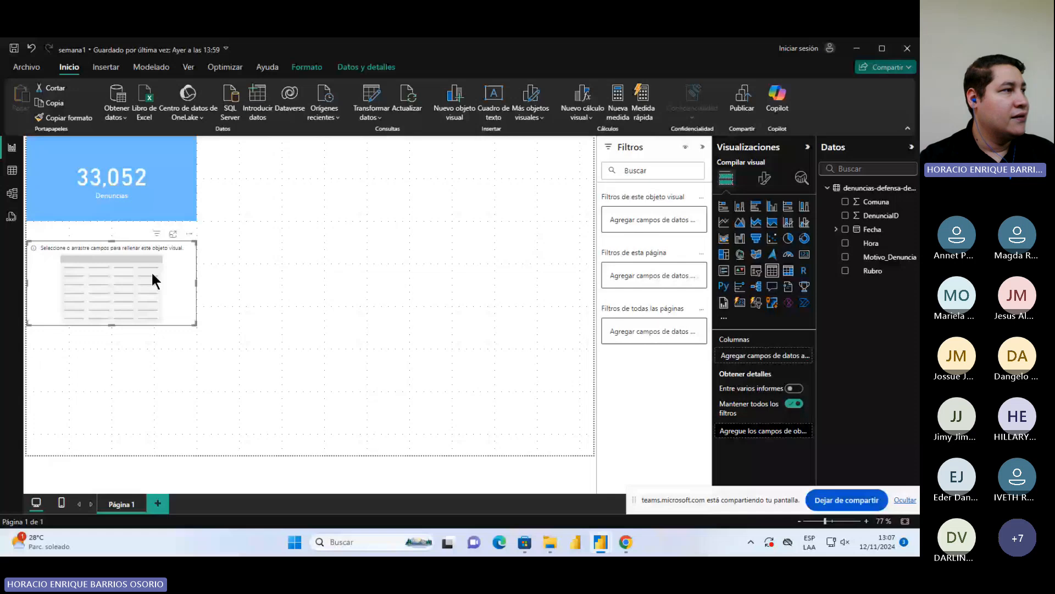
left_click_drag(153, 281, 153, 269)
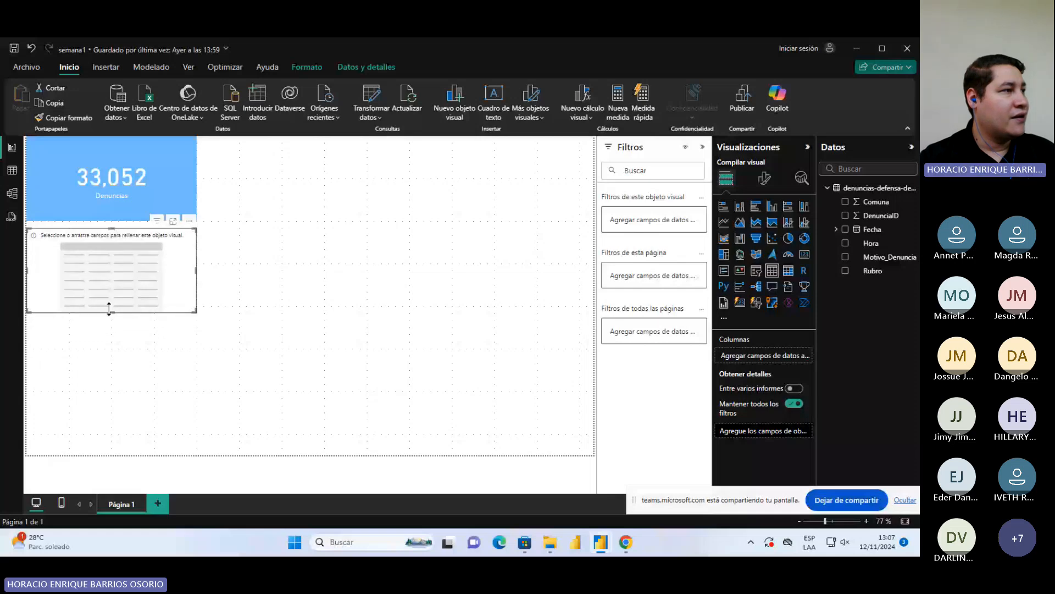
left_click_drag(109, 311, 134, 447)
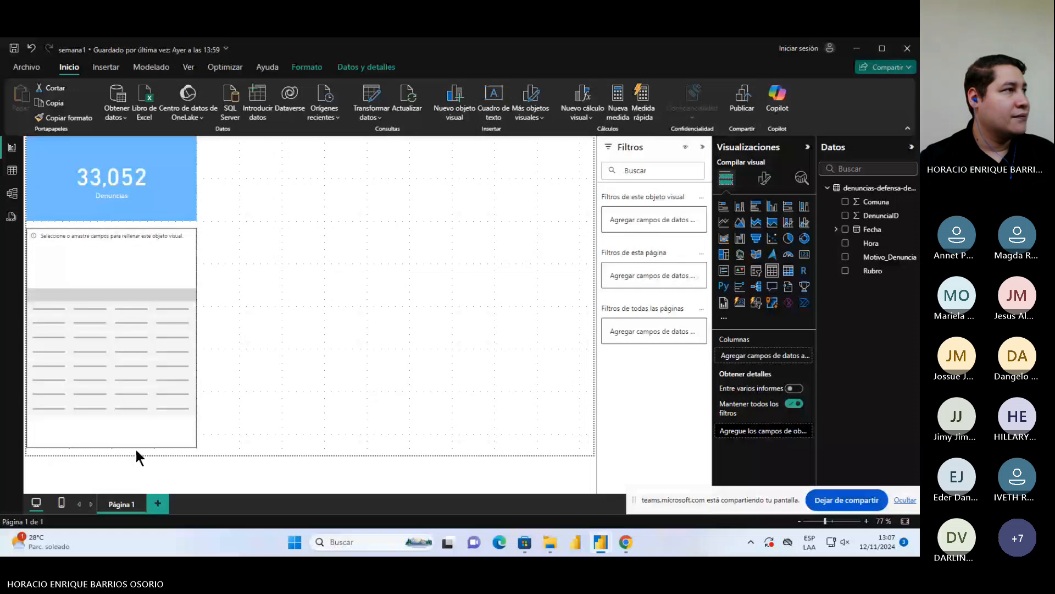
left_click(149, 148)
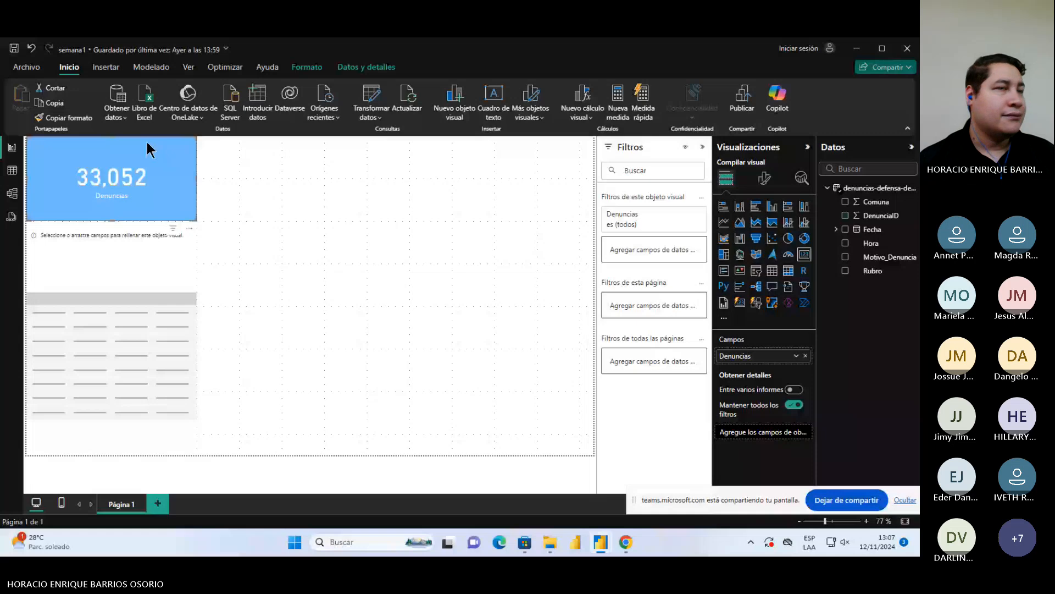
left_click(176, 308)
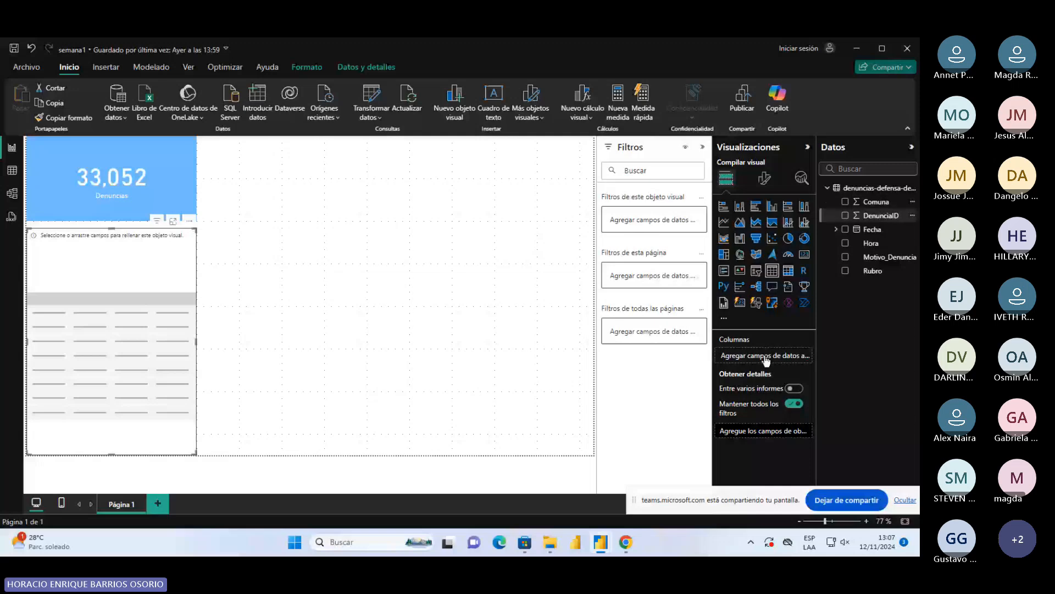
Add the Comuna field to the table set to No resumir, and shorten the table to end just below its last row
left_click_drag(766, 360, 769, 358)
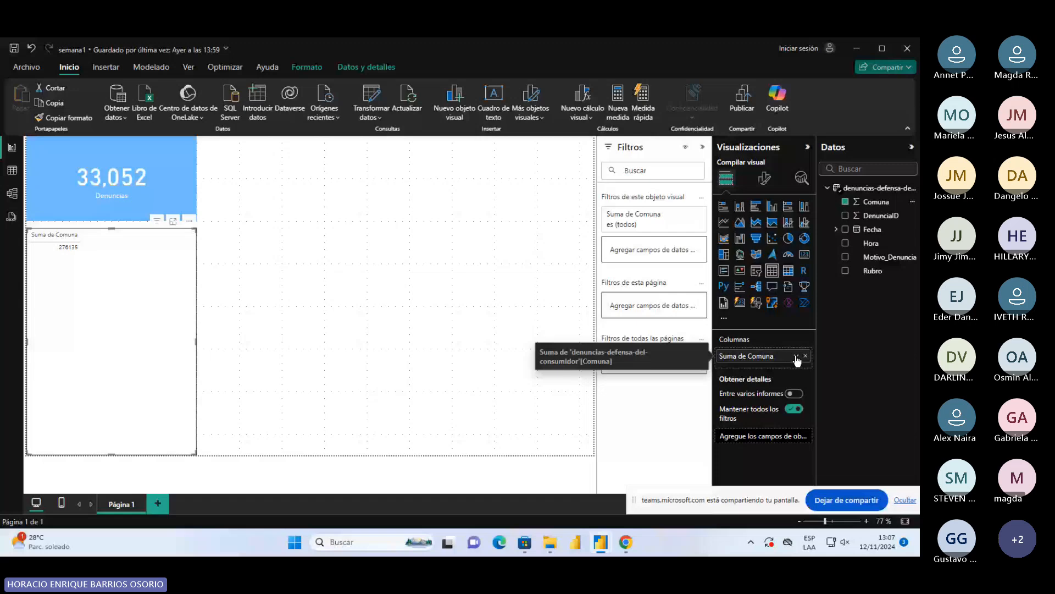
left_click(796, 356)
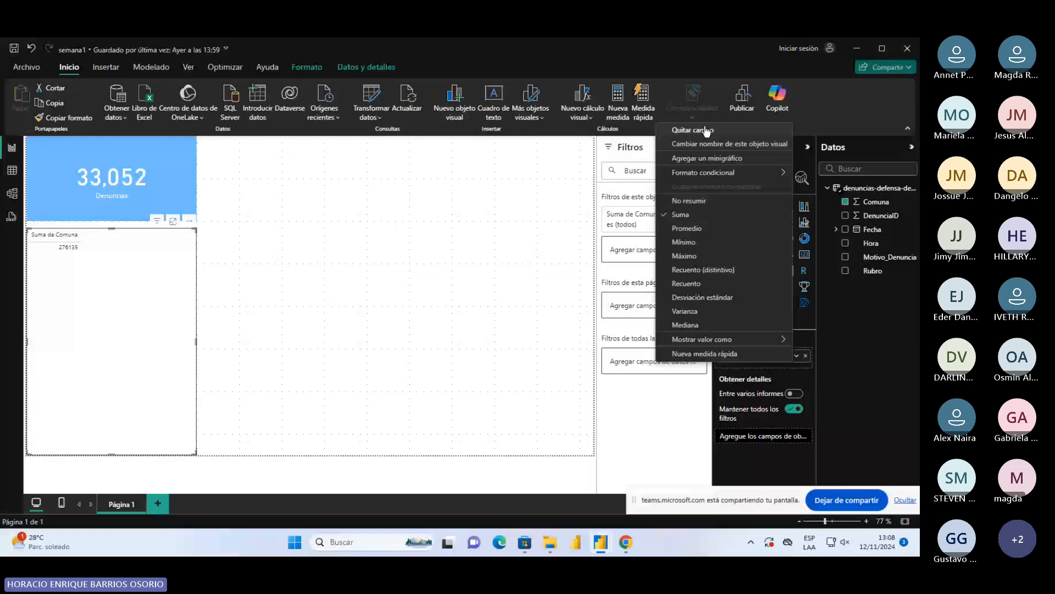
left_click(689, 201)
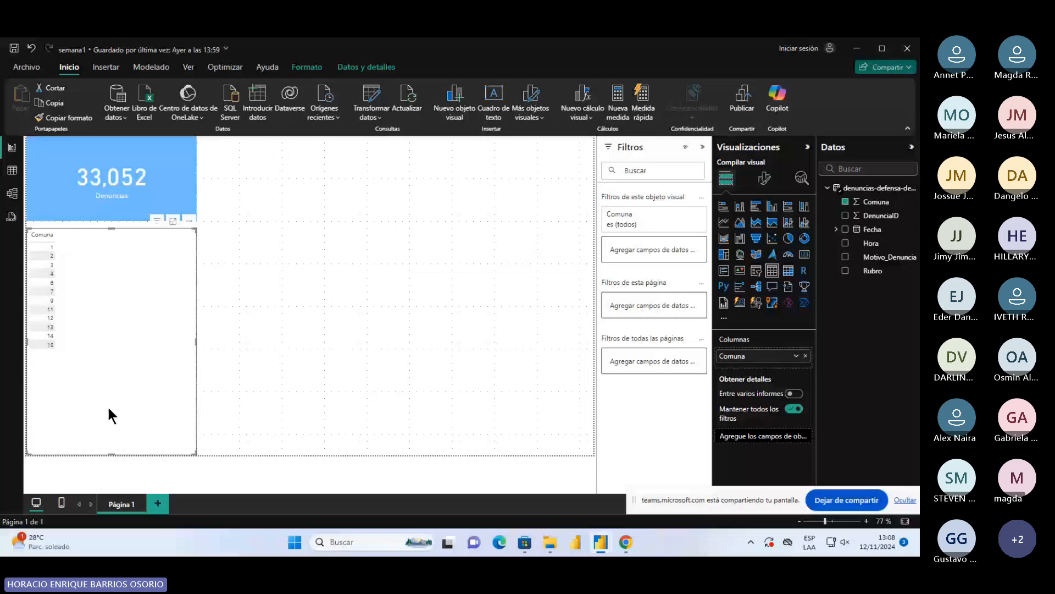
left_click_drag(112, 454, 126, 362)
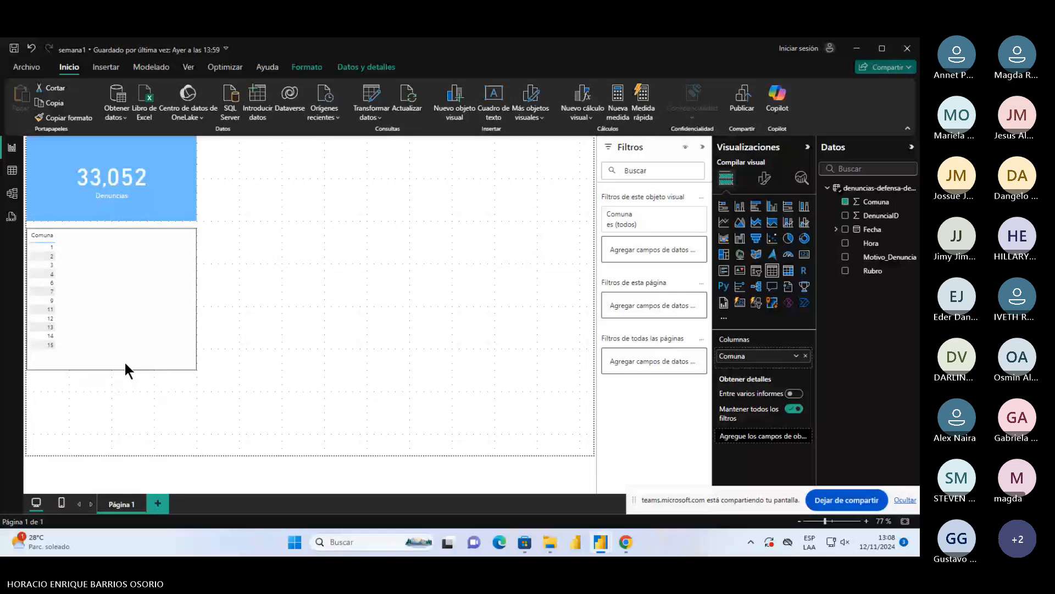
left_click(126, 365)
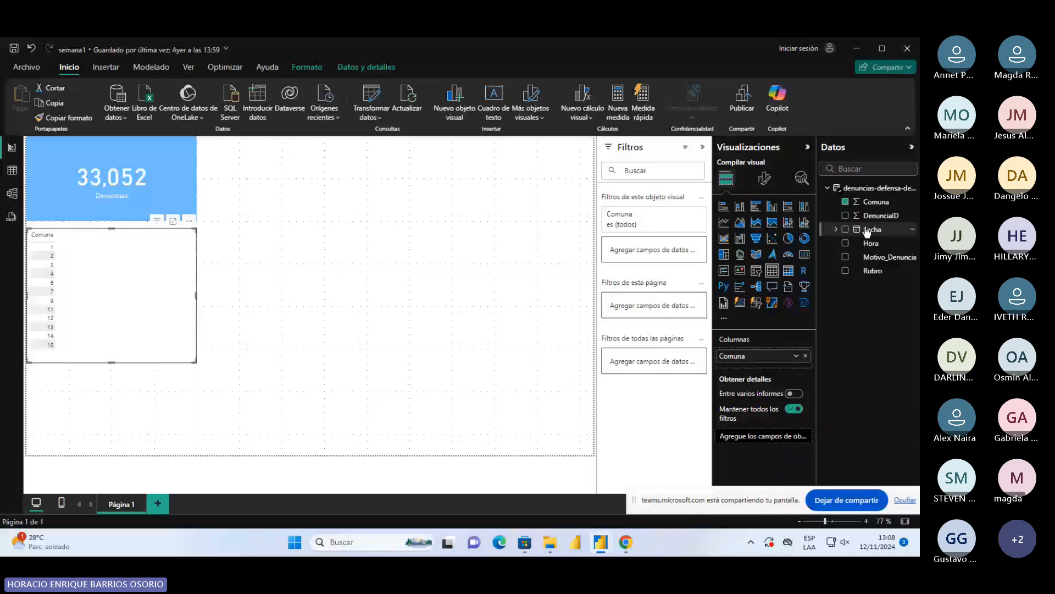
Add the Rubro field to the table's columns after Comuna
left_click(835, 231)
left_click(835, 230)
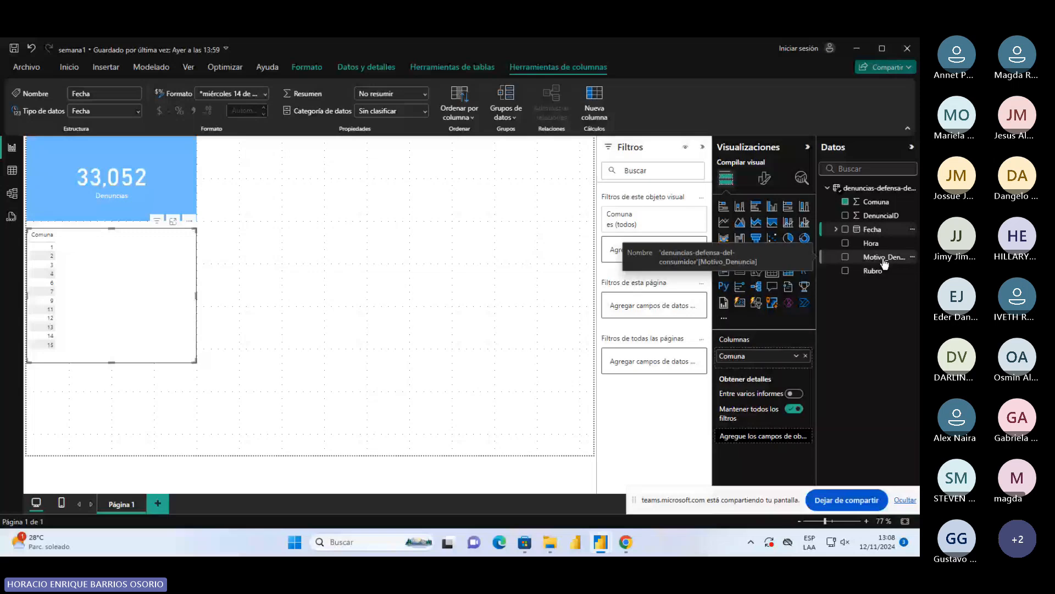
left_click_drag(880, 270, 767, 363)
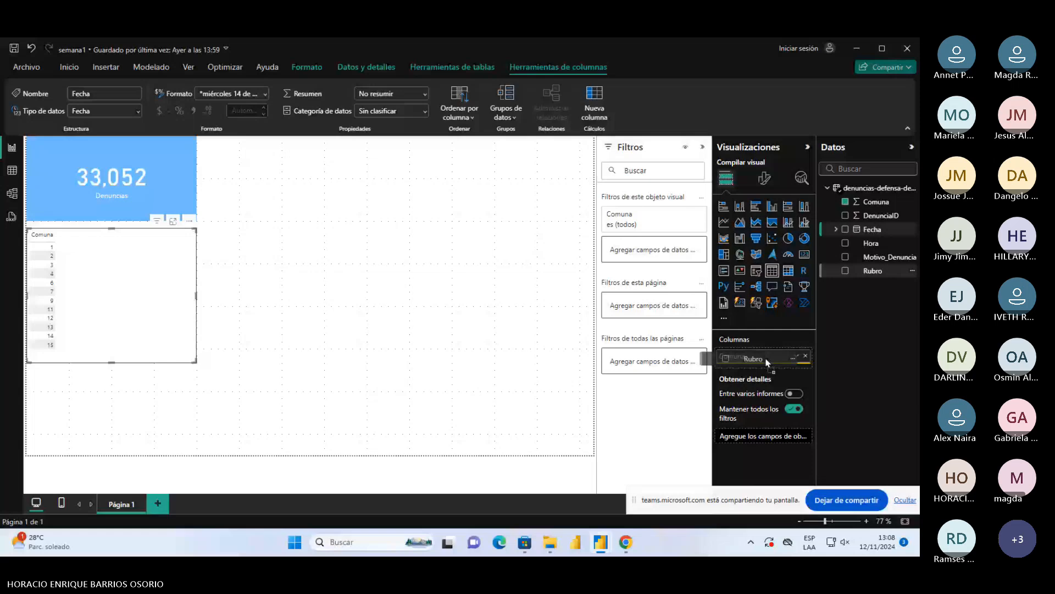
left_click_drag(768, 363, 763, 366)
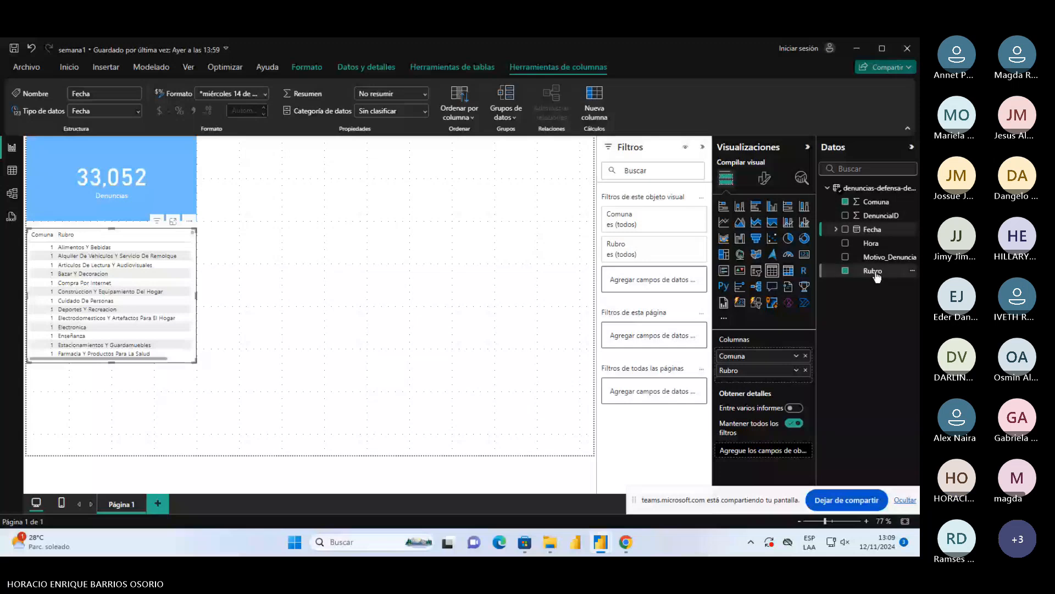
Reorder the table's columns so that Rubro comes before Comuna
left_click(796, 371)
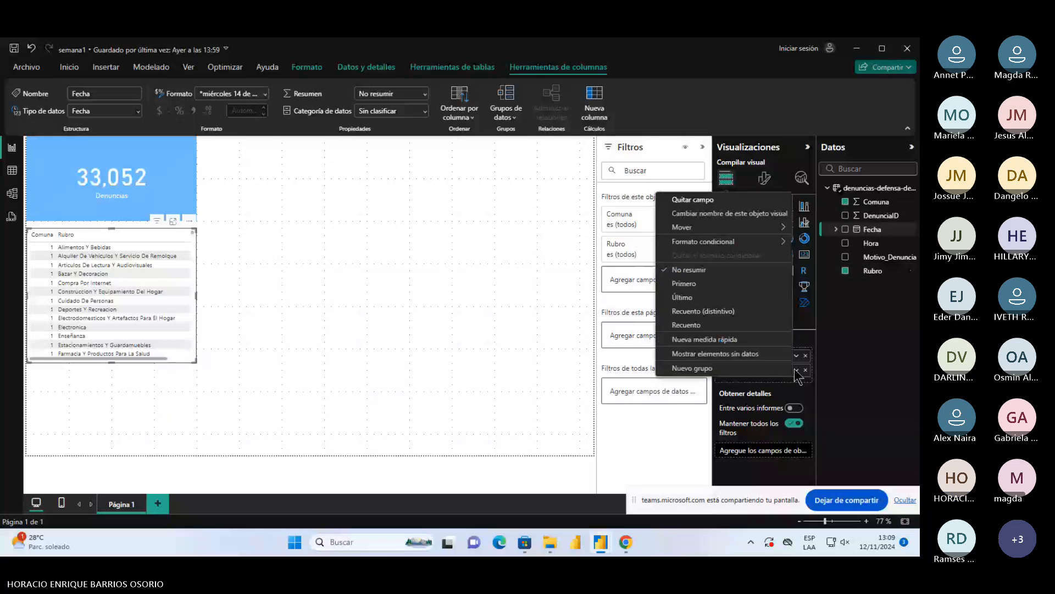
left_click(808, 383)
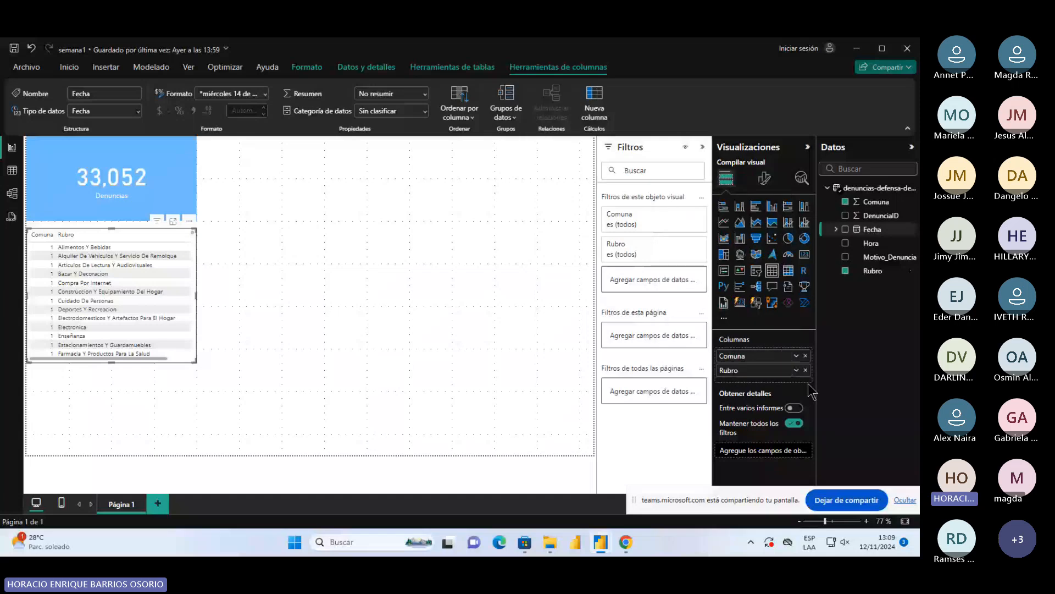
left_click(795, 374)
left_click(821, 367)
left_click_drag(769, 369, 751, 355)
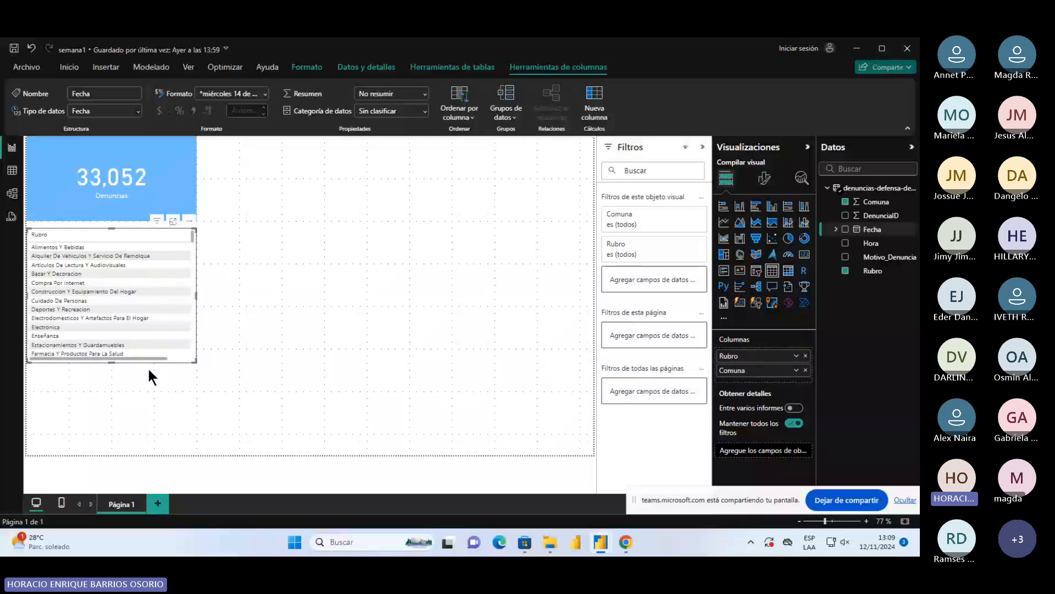
Select a rubro row in the table, put Comuna back ahead of Rubro and look through the rubros listed per comuna
left_click(87, 343)
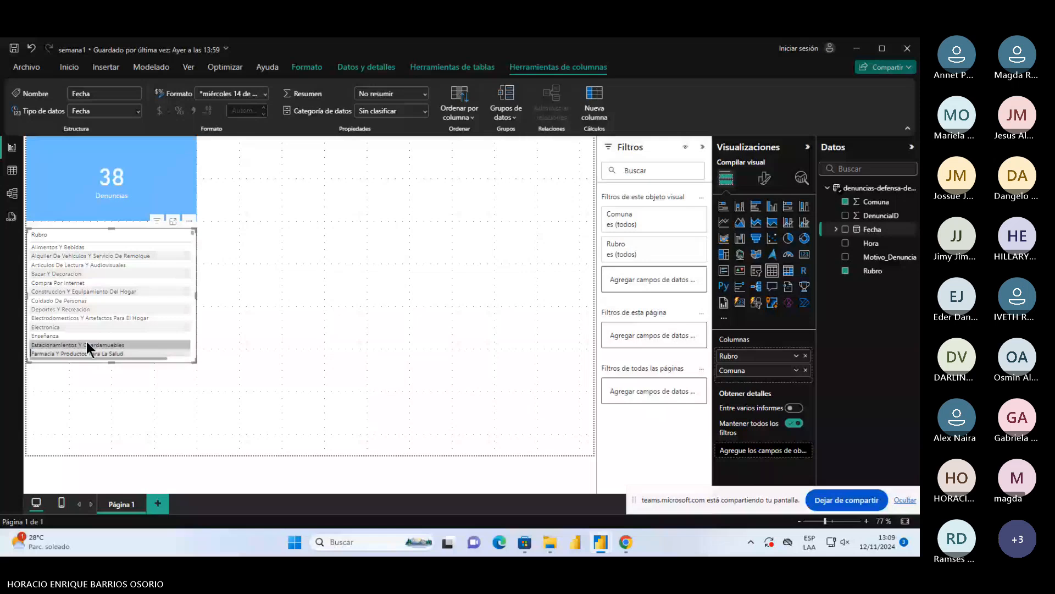
left_click_drag(734, 370, 721, 347)
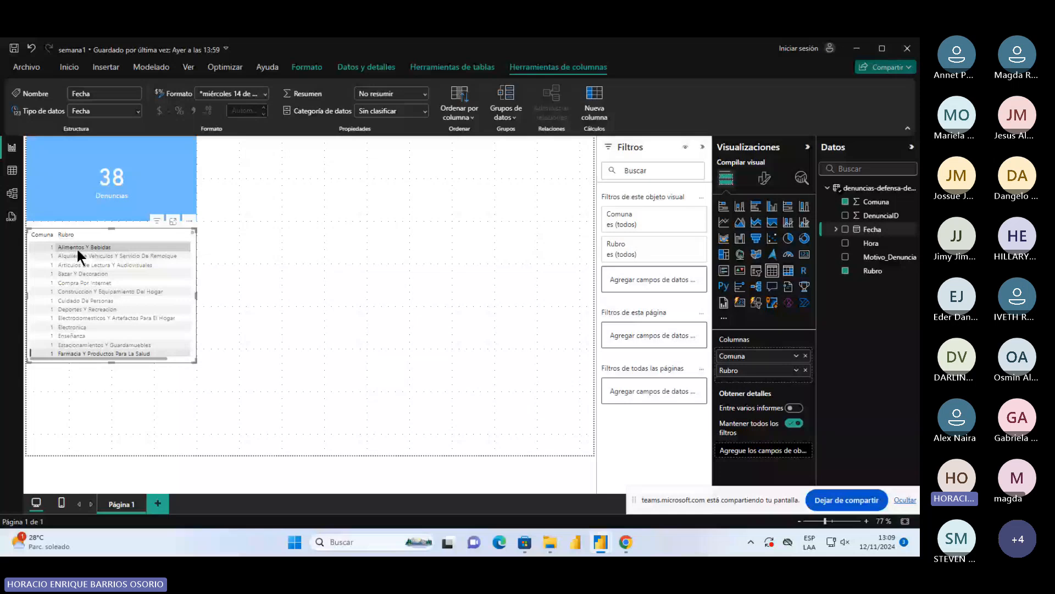
scroll(77, 247, "down", 8)
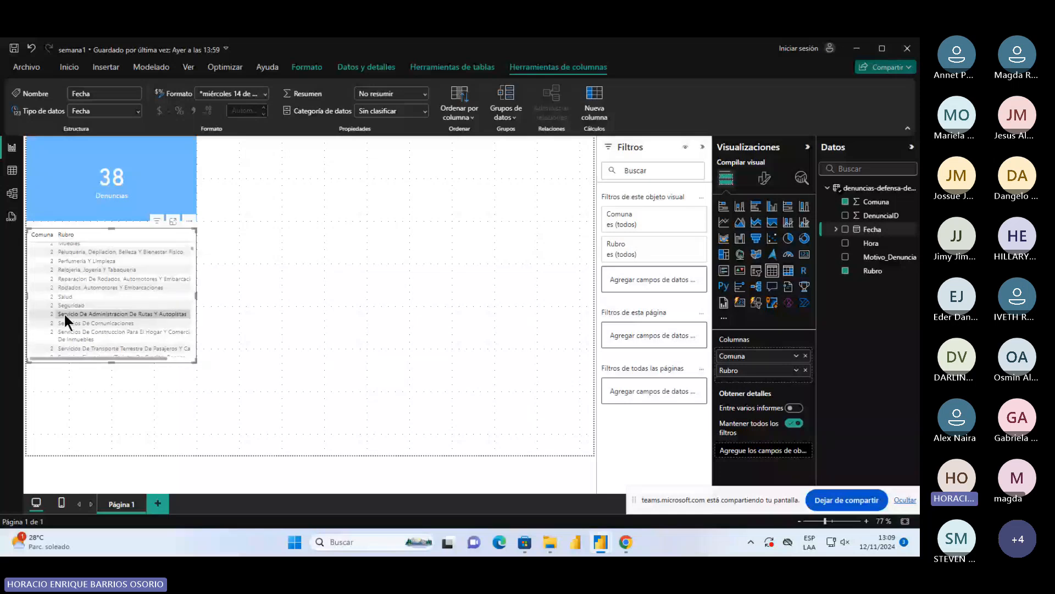
scroll(174, 281, "down", 10)
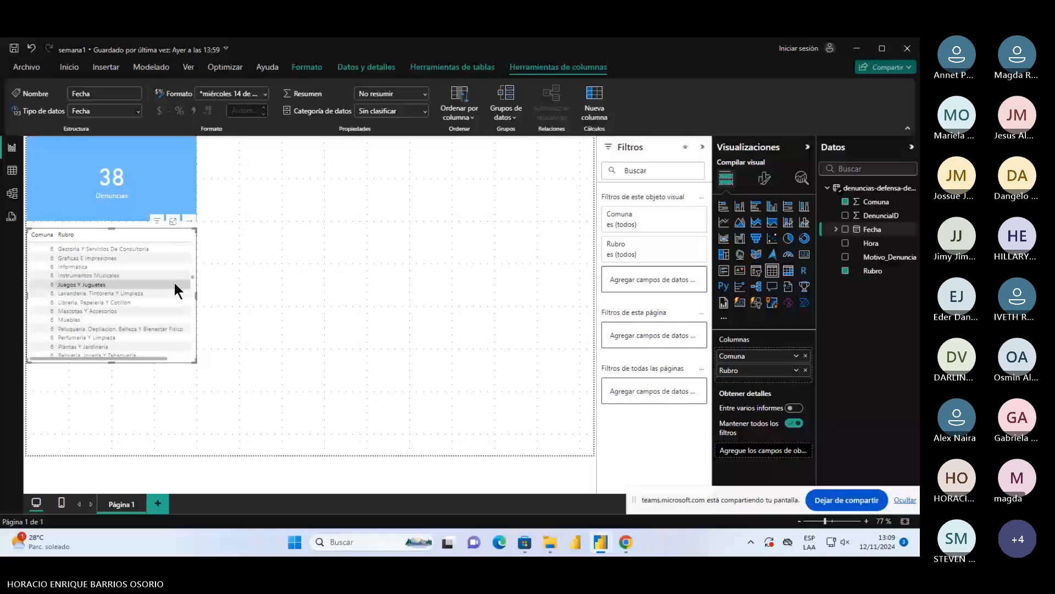
scroll(174, 281, "down", 15)
left_click_drag(198, 360, 197, 209)
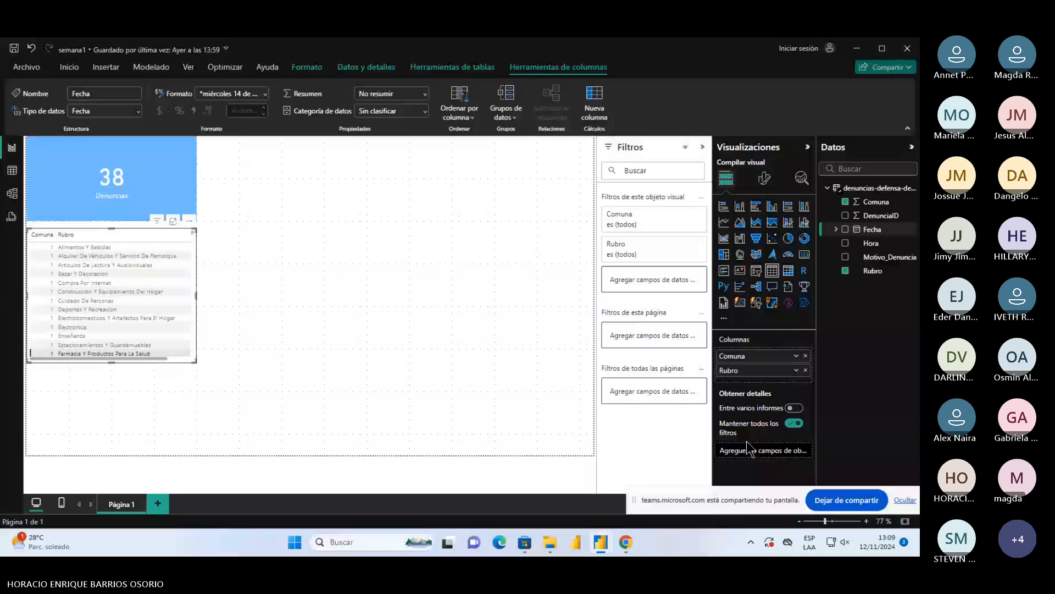
Summarize the table's Rubro column with Recuento
left_click(796, 370)
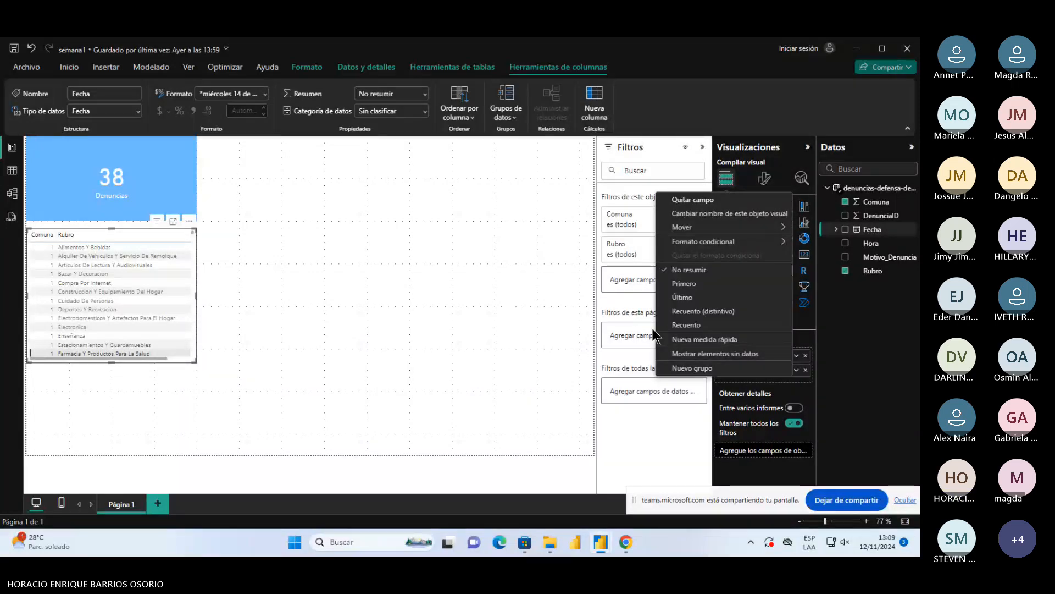
left_click(688, 325)
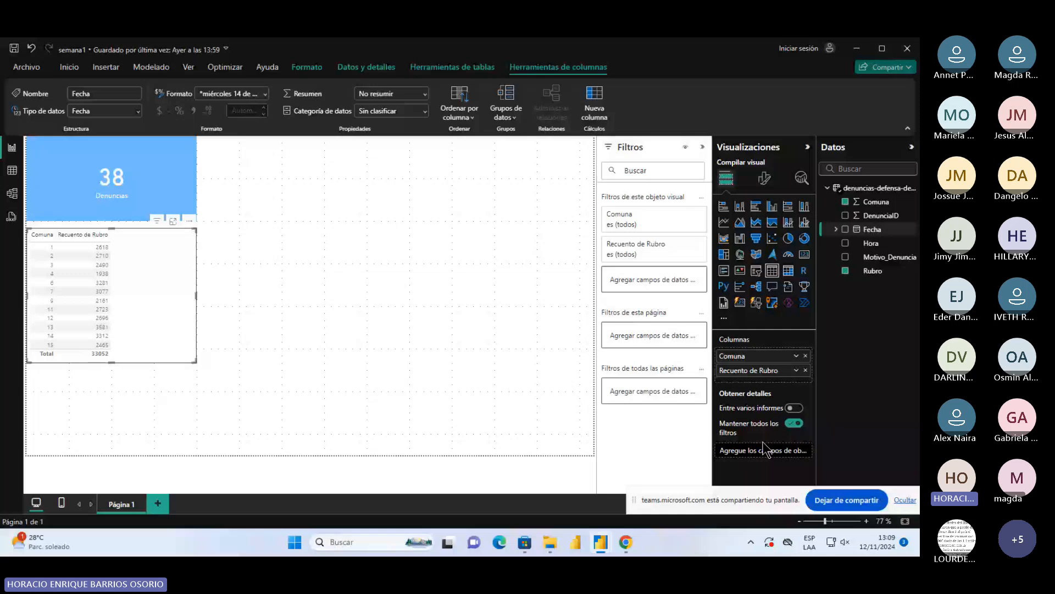
Remove the Rubro count column from the table and clear the row selection that filters the card
left_click(806, 371)
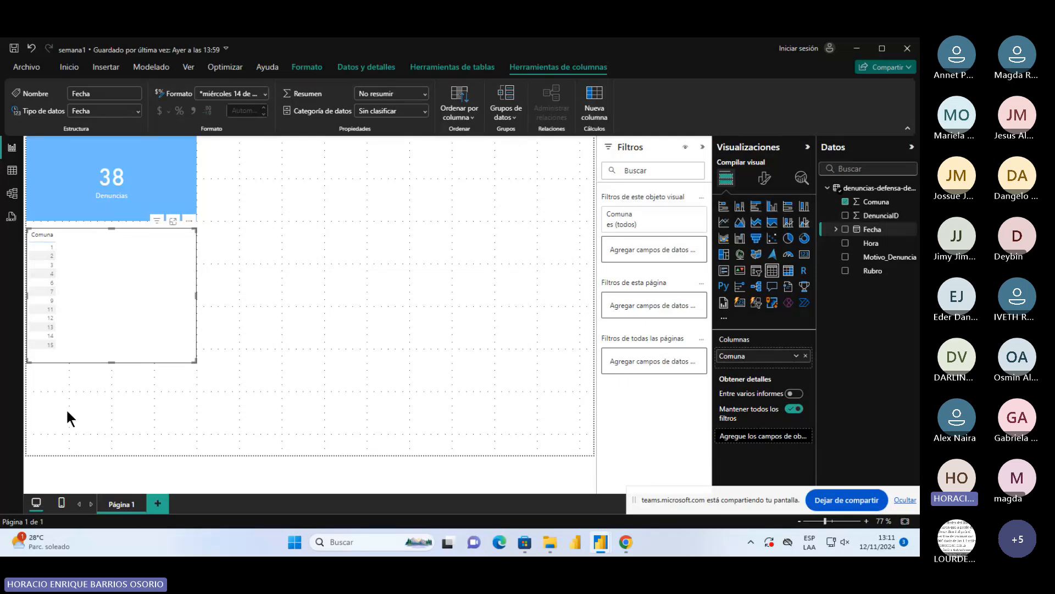
left_click(112, 264)
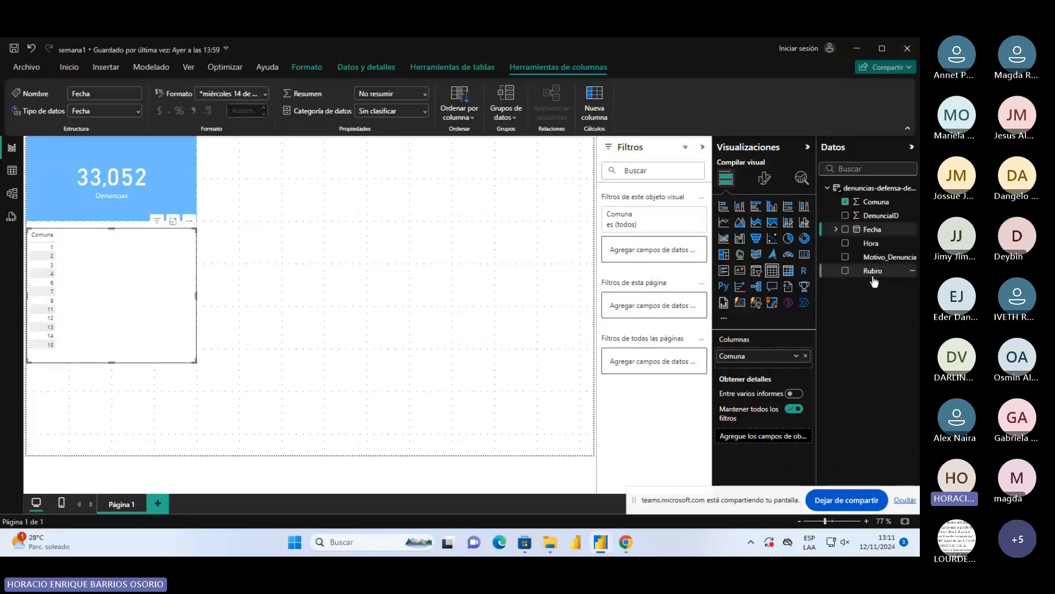
Add the Motivo_Denuncia field to the table and summarize the Comuna column with Recuento
left_click_drag(886, 256, 141, 272)
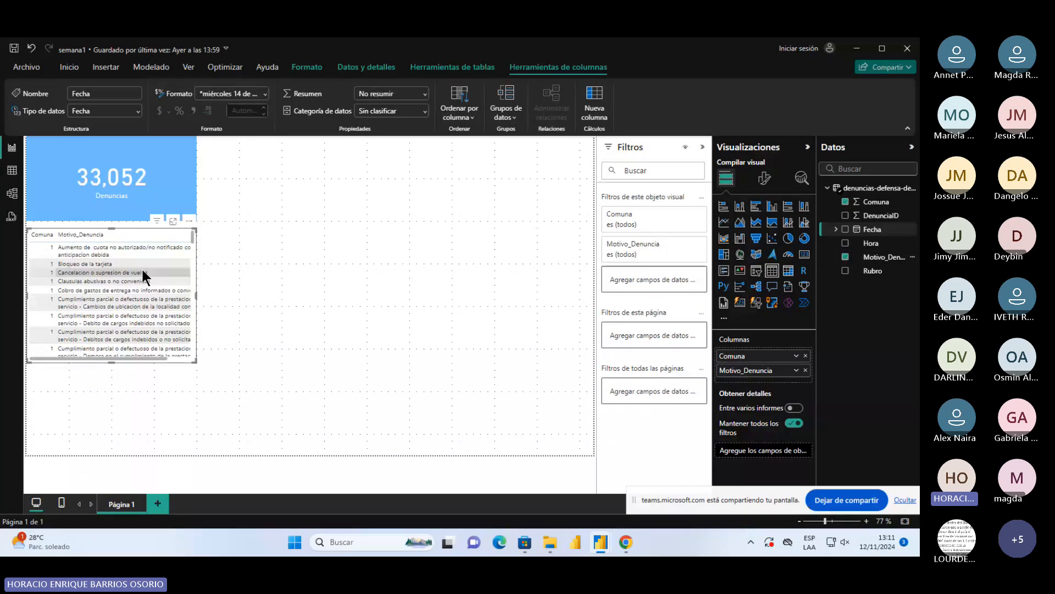
left_click(797, 355)
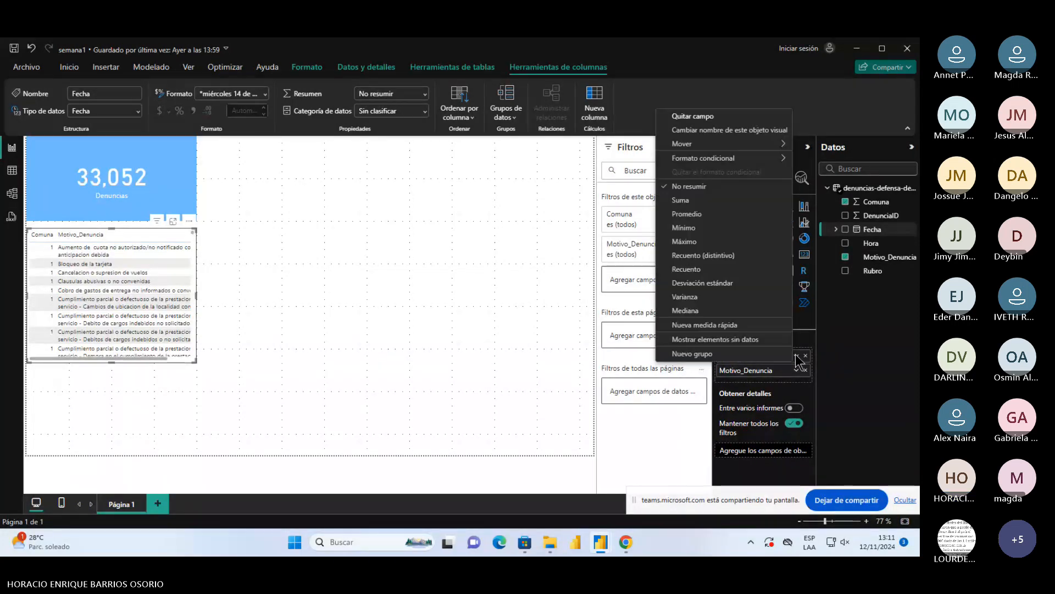
left_click(698, 269)
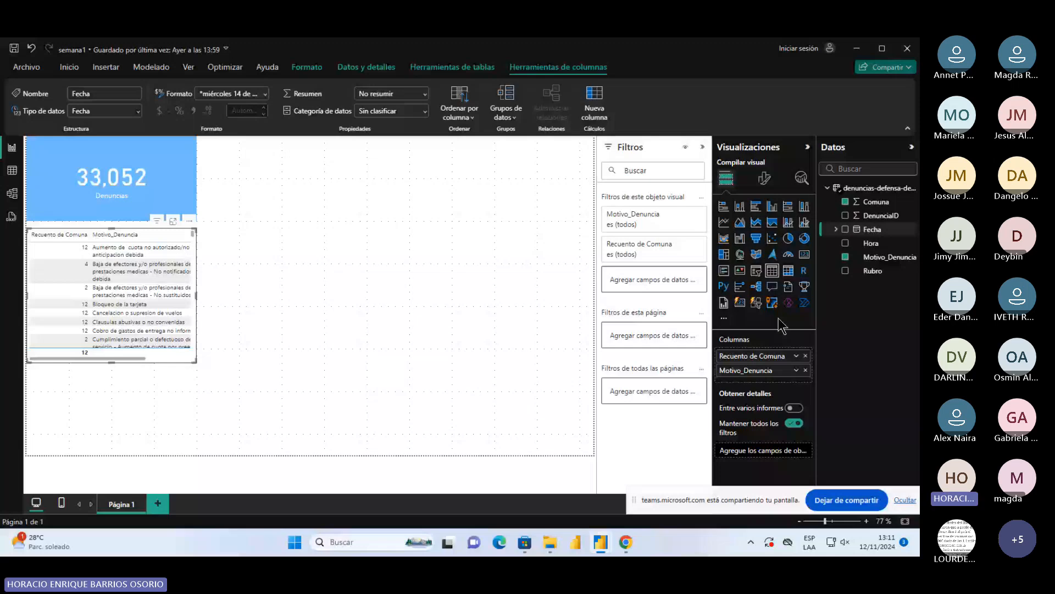
Undo the Recuento summarization of Comuna and remove Motivo_Denuncia from the table
key("ctrl+z")
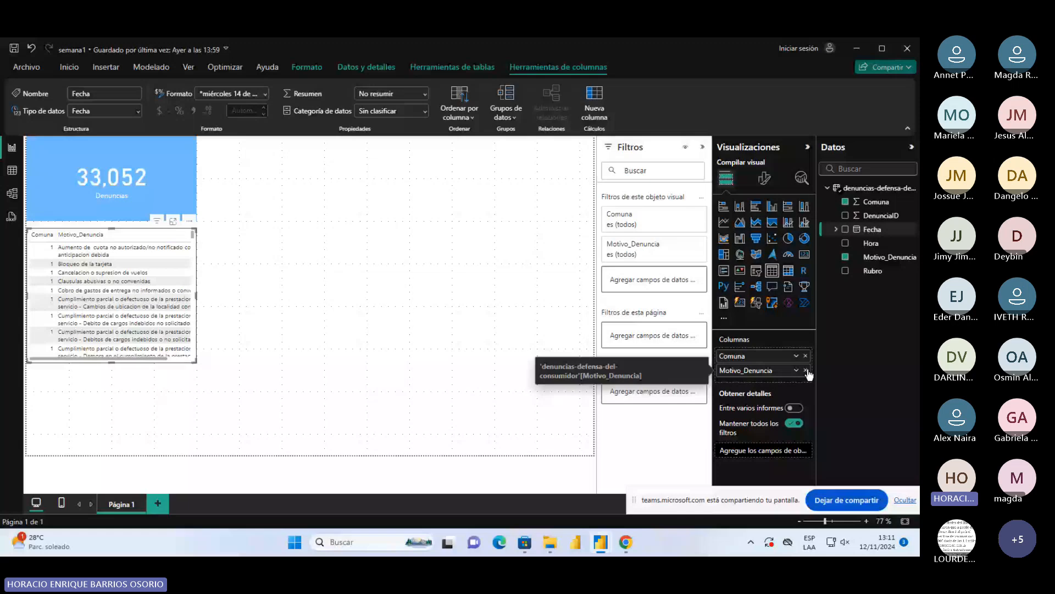
left_click(806, 371)
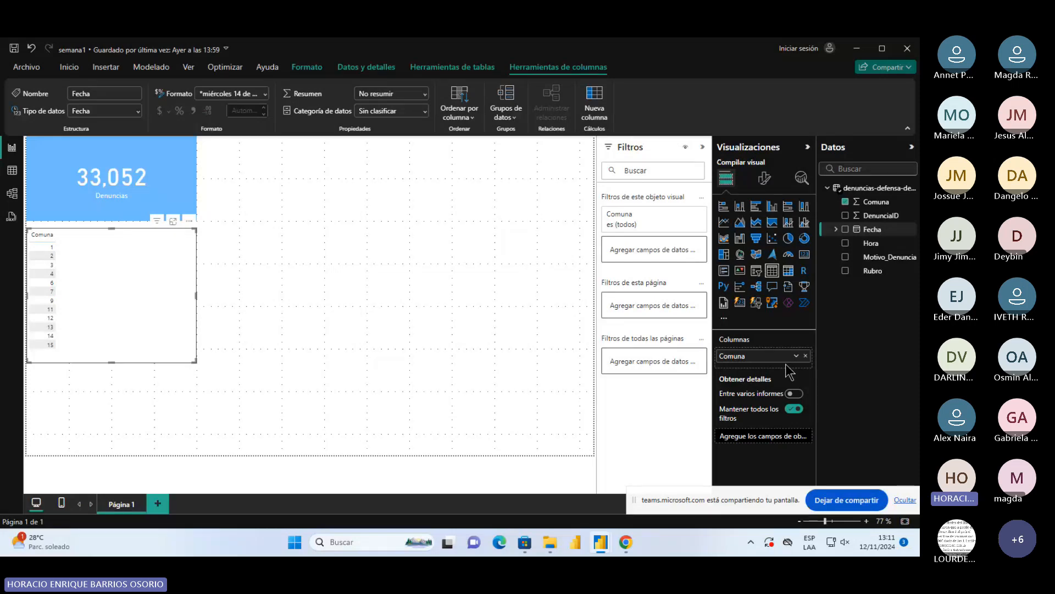
View the Comuna table in focus mode and return to the report page
left_click(173, 220)
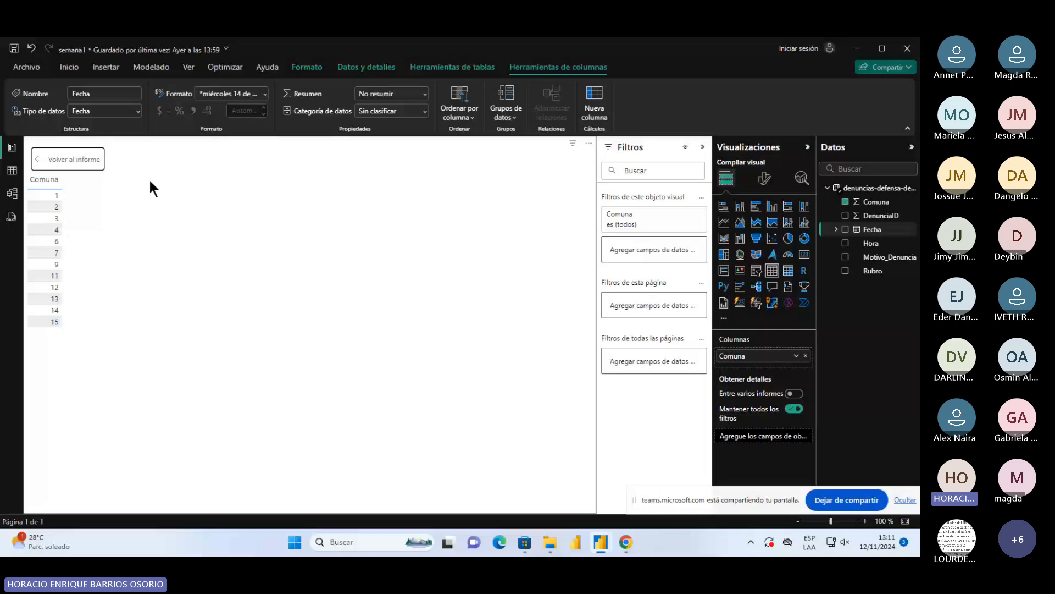
left_click(50, 165)
left_click(183, 194)
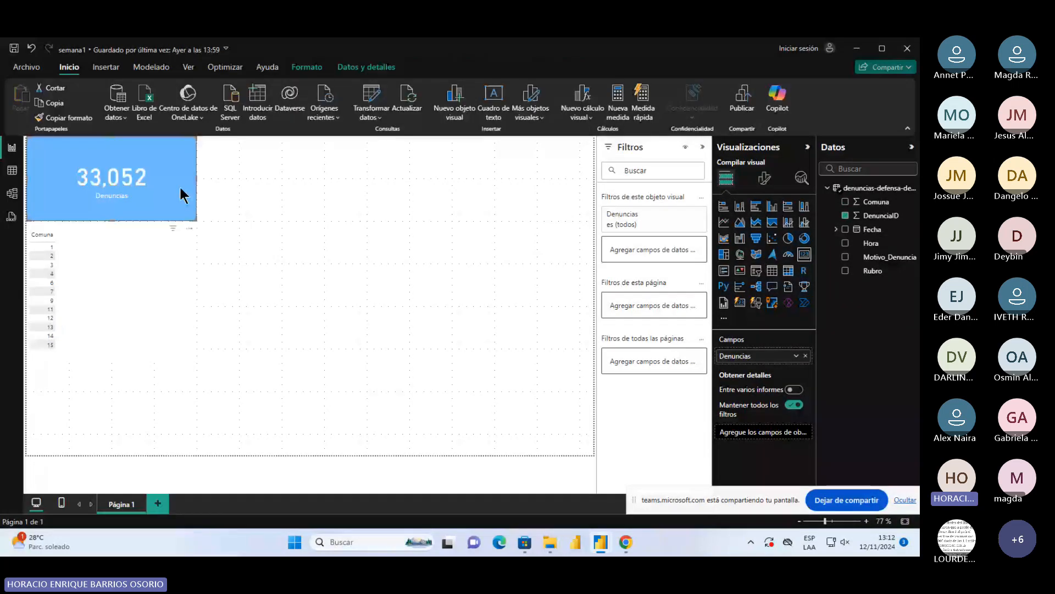
left_click(99, 312)
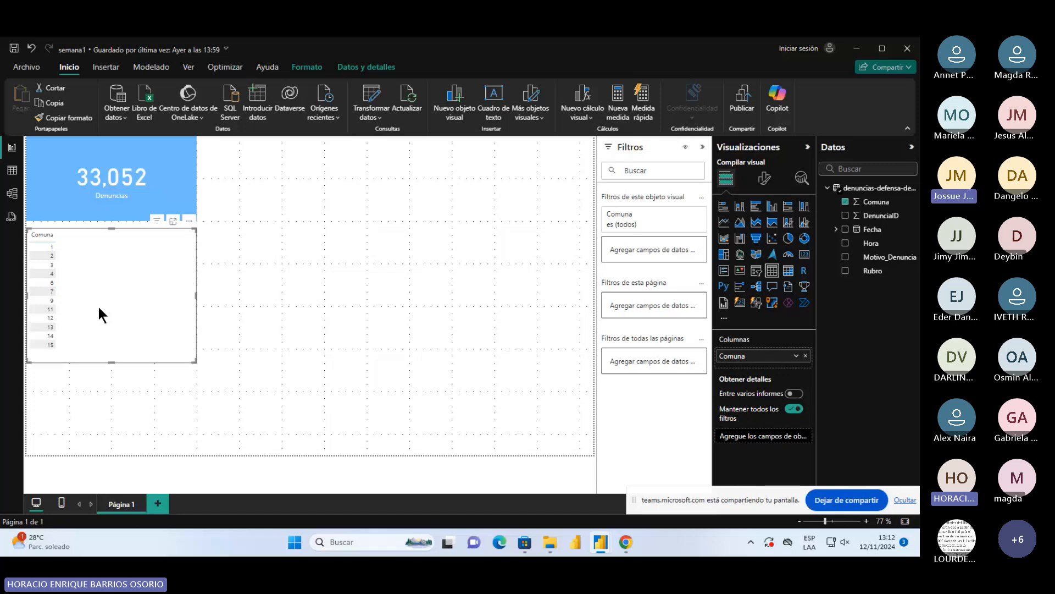
left_click(152, 156)
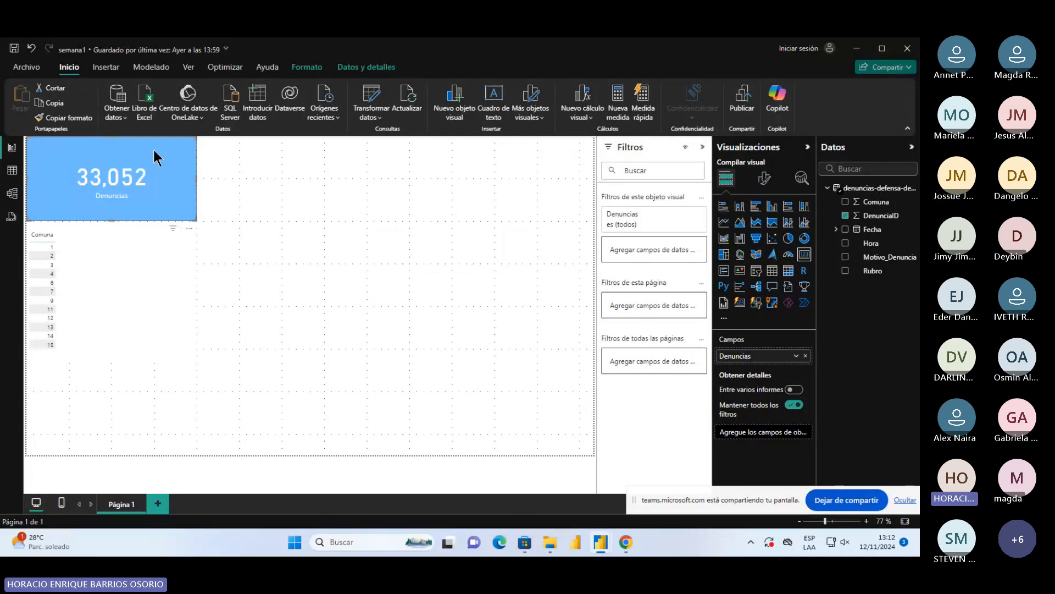
left_click(134, 313)
right_click(134, 313)
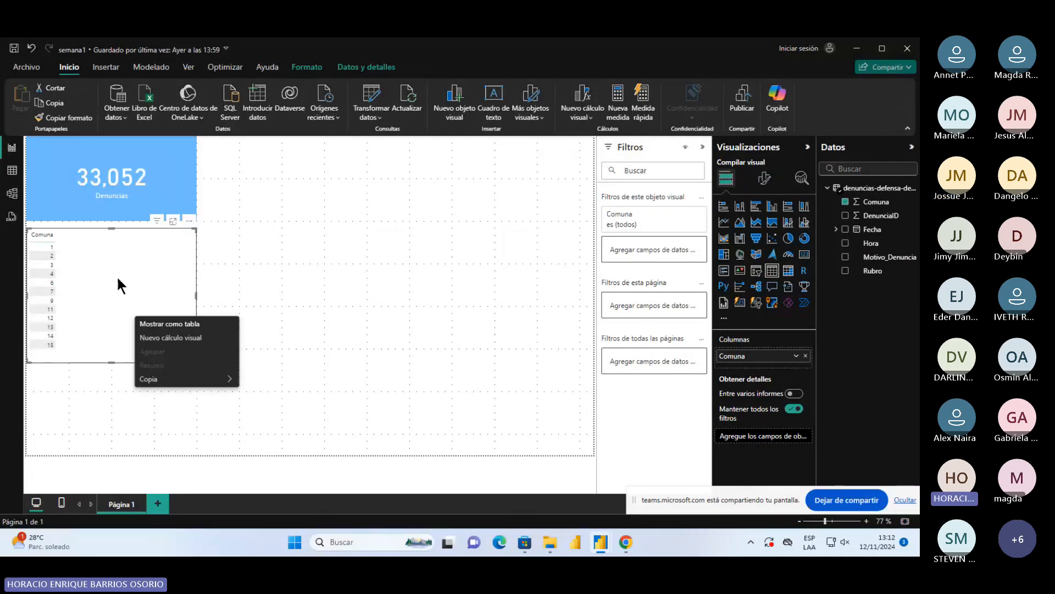
left_click(117, 279)
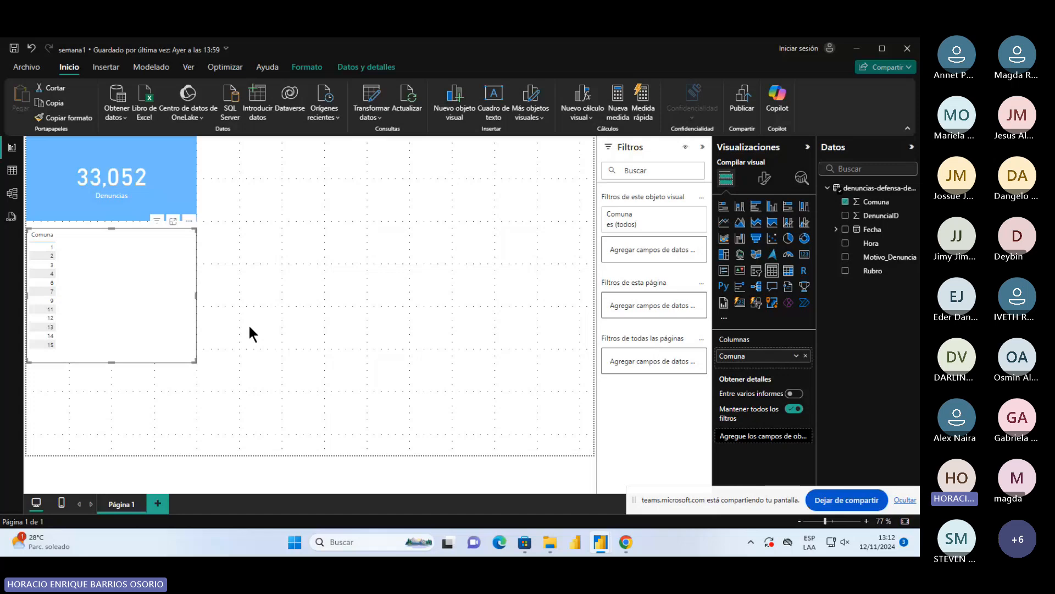
Undo back to the summed Comuna column in the table, and set its summarization to No resumir again
key("ctrl+z")
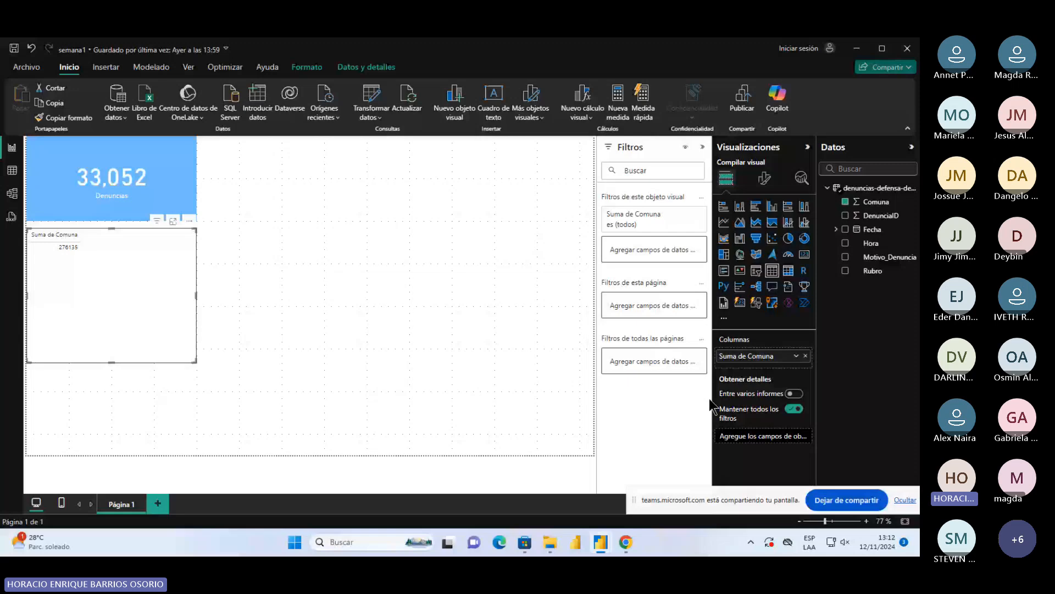
left_click(795, 358)
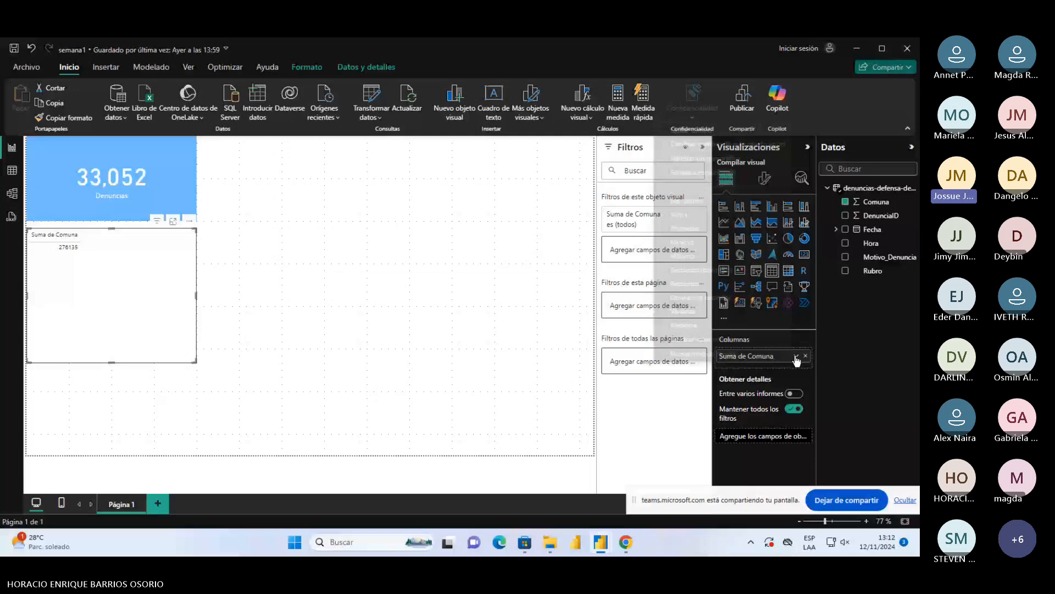
left_click(795, 358)
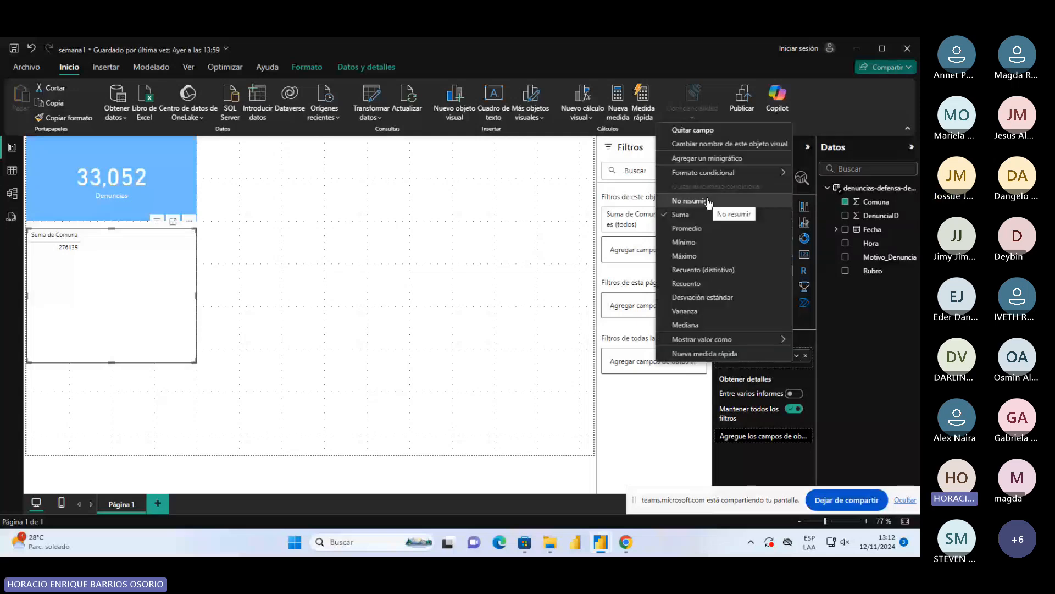
left_click(707, 201)
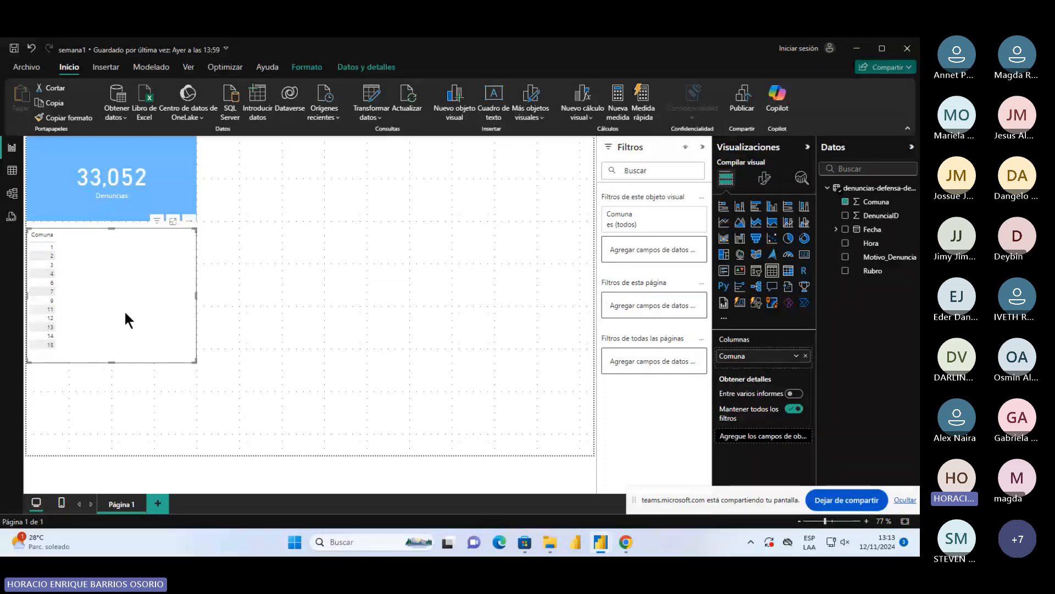
Check which summarization the Denuncias field of the card uses, leaving it as it is
left_click(132, 195)
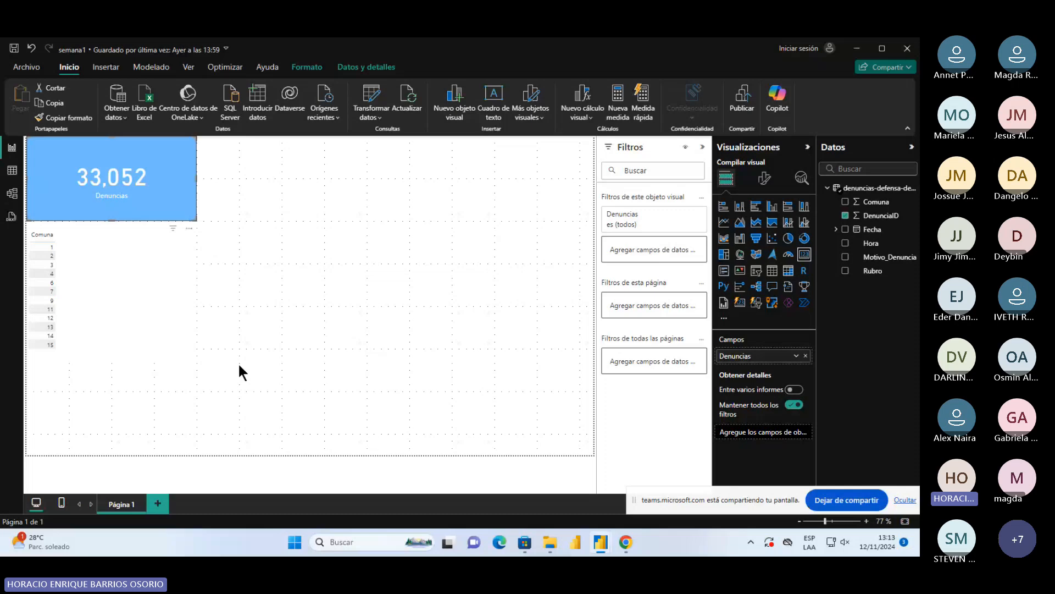
left_click(795, 357)
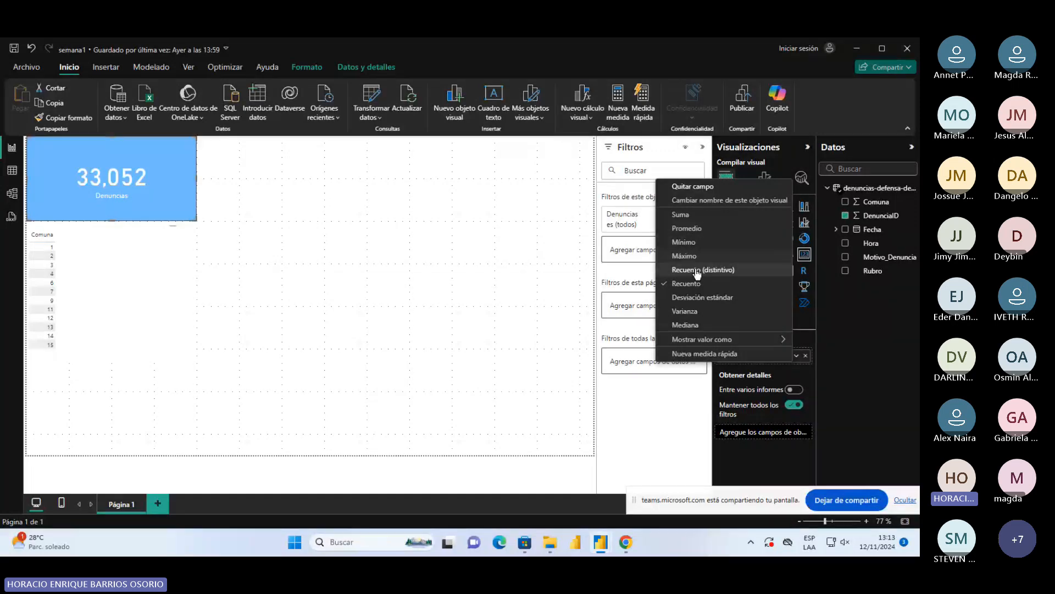
left_click(547, 365)
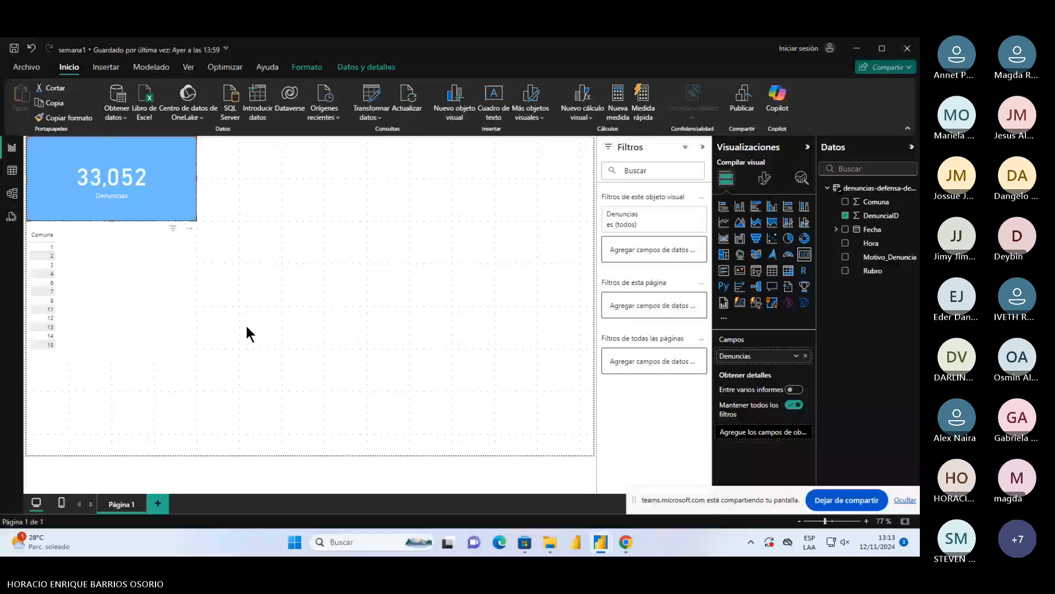
Add the DenunciaID field to the Comuna table as a second column, summarized with Recuento
left_click(171, 329)
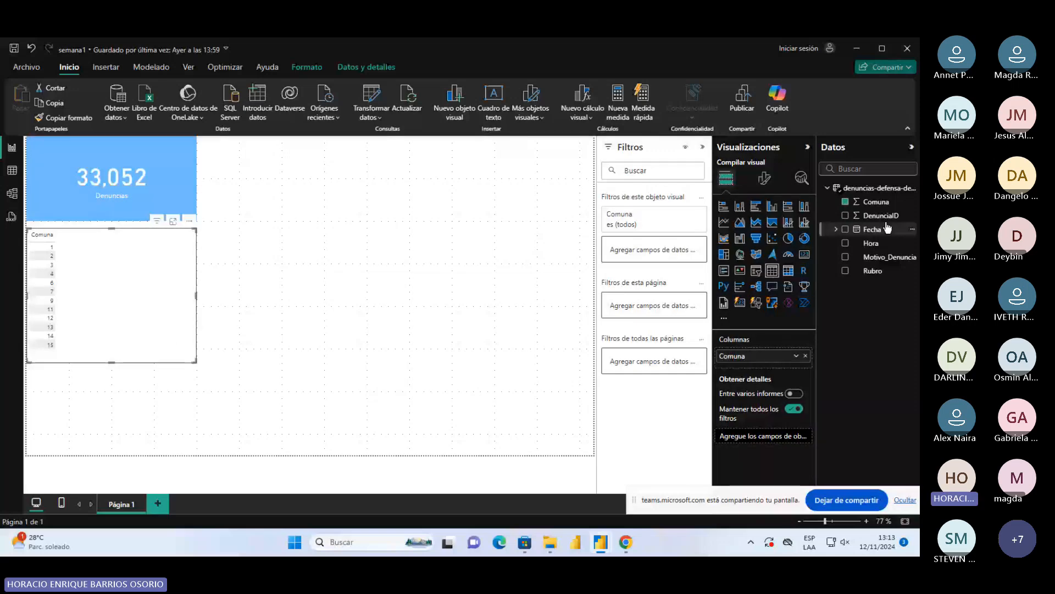
left_click_drag(879, 216, 771, 359)
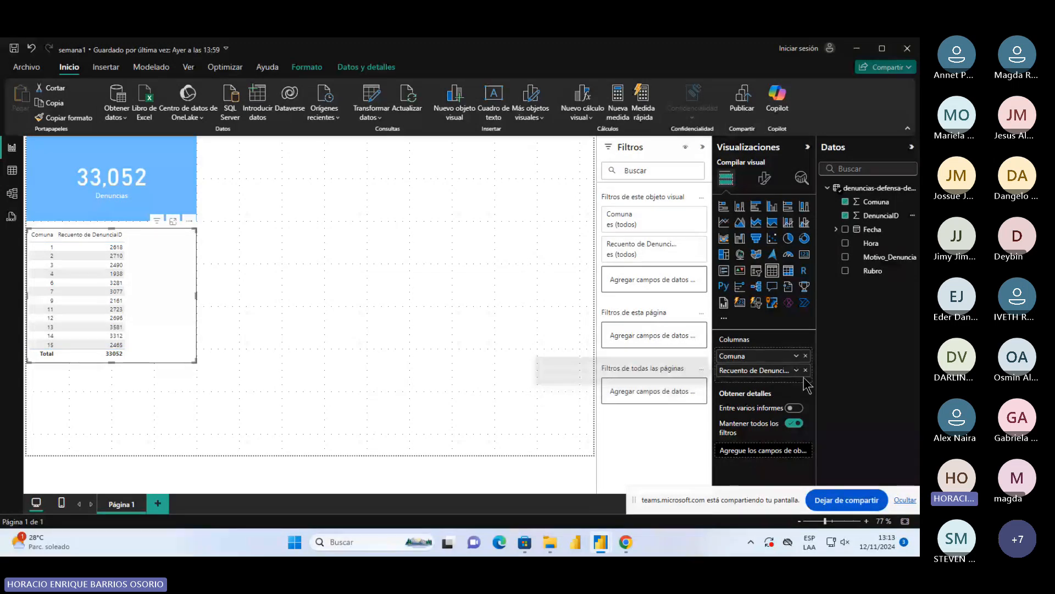
left_click(796, 370)
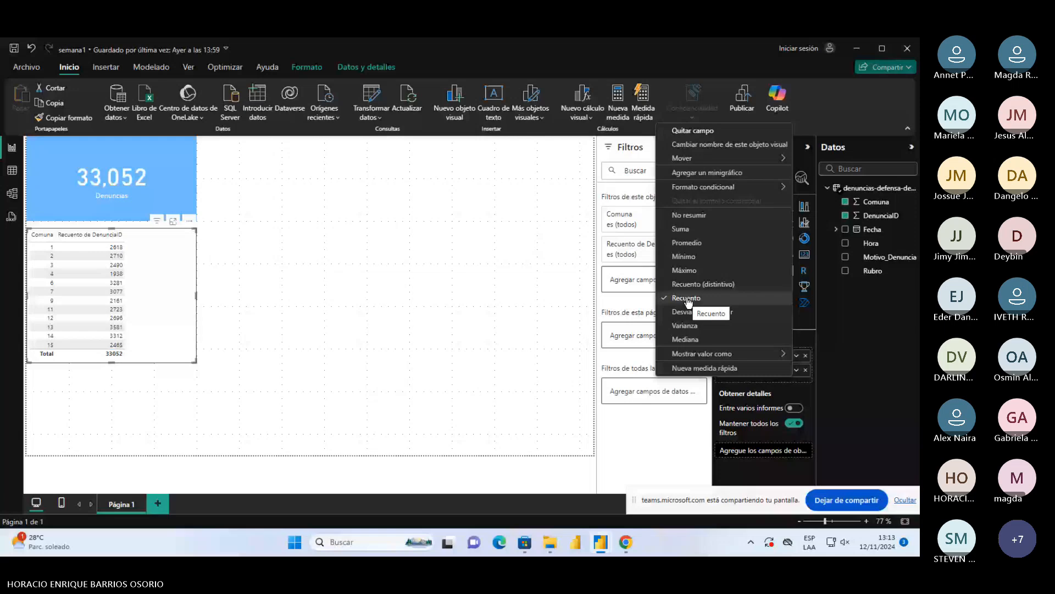
left_click(688, 299)
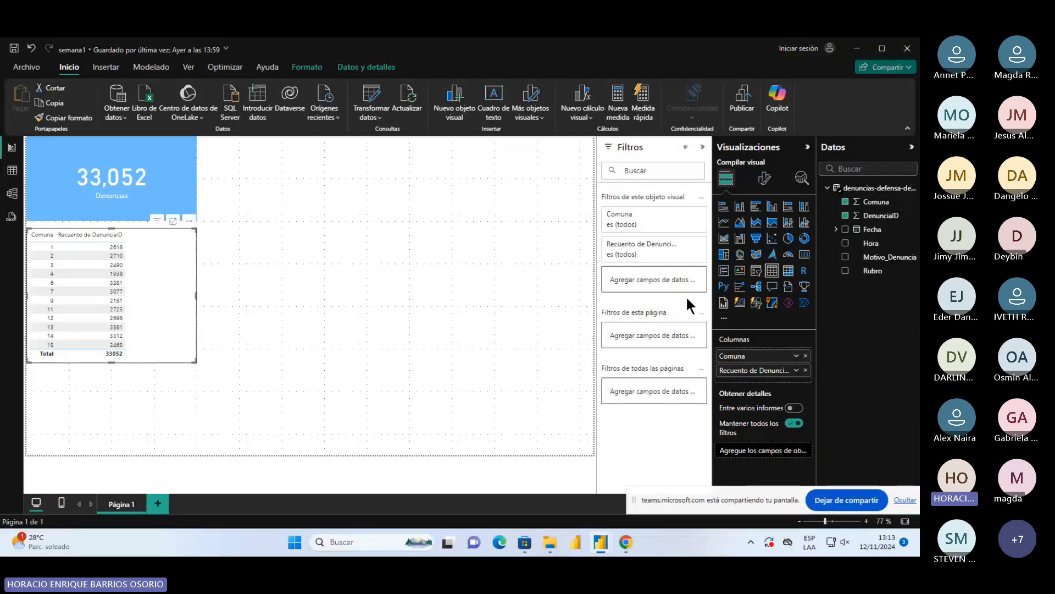
left_click(228, 445)
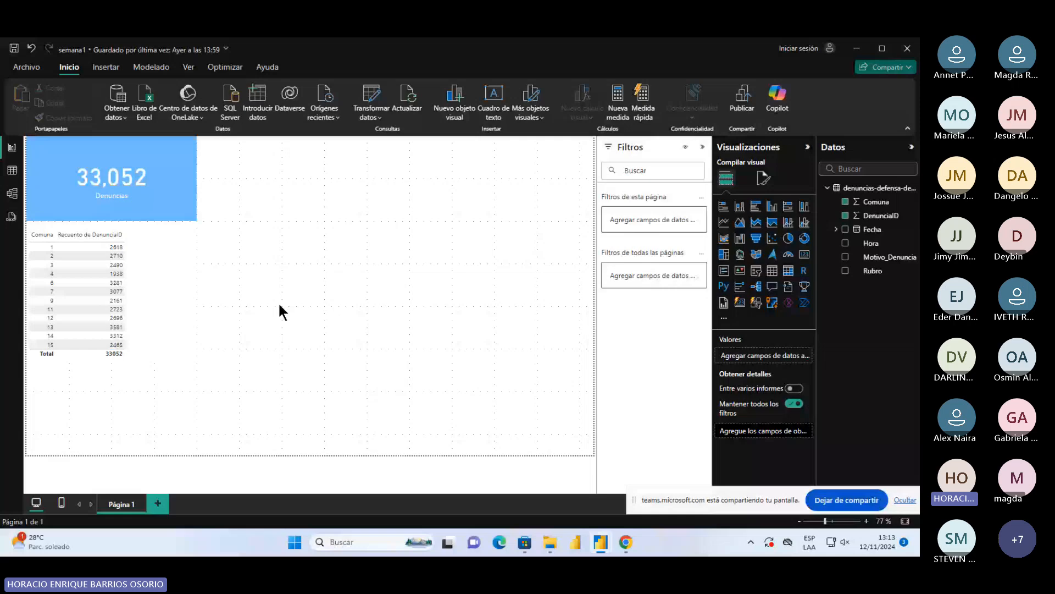
Examine the count of denuncias for each Comuna in the table's focus mode, and return to the report page
left_click(172, 295)
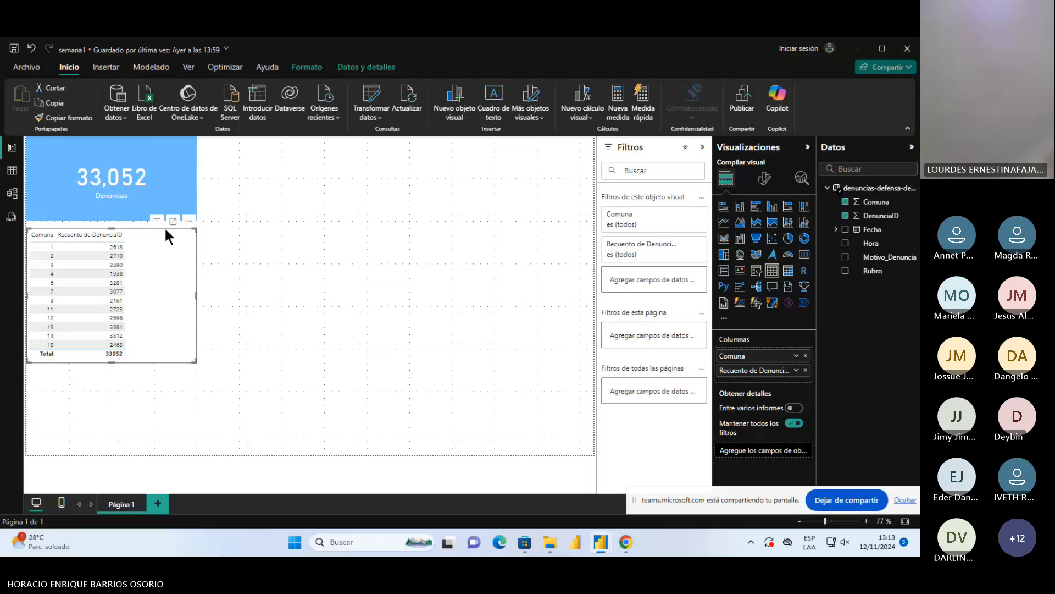
mouse_move(158, 225)
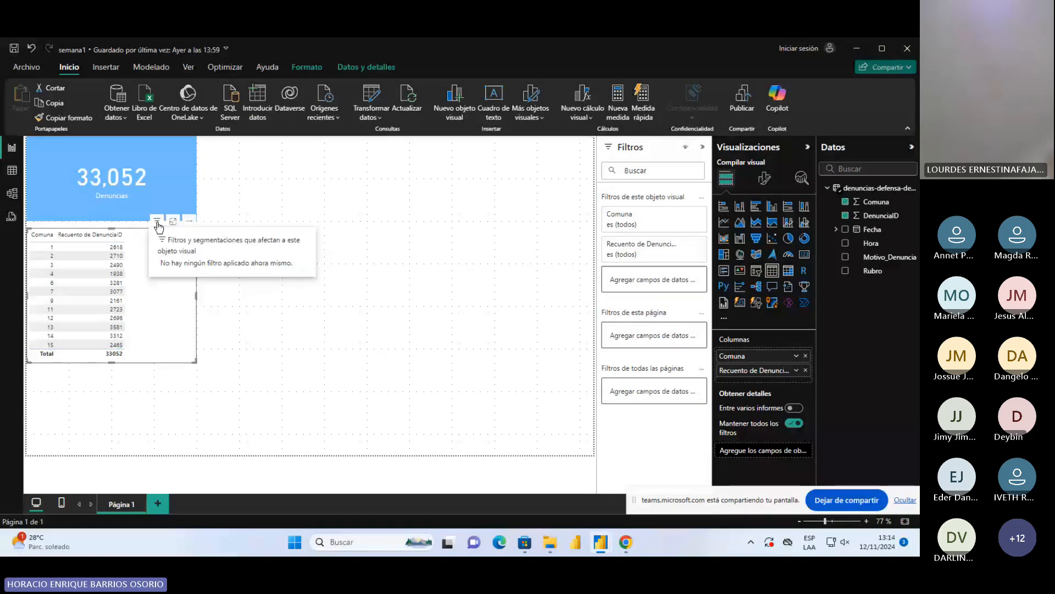
left_click(189, 221)
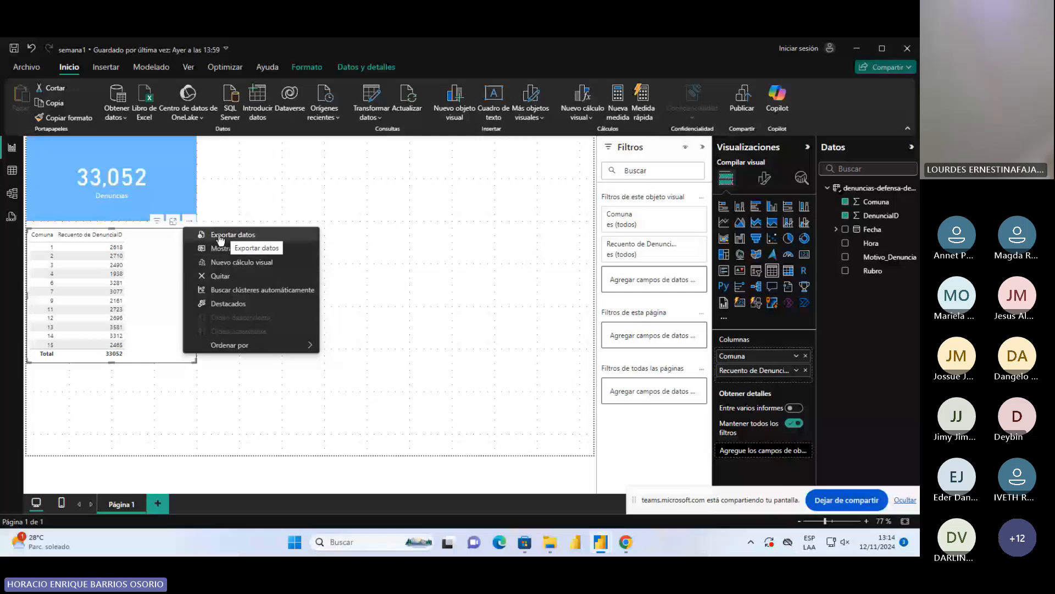
left_click(171, 224)
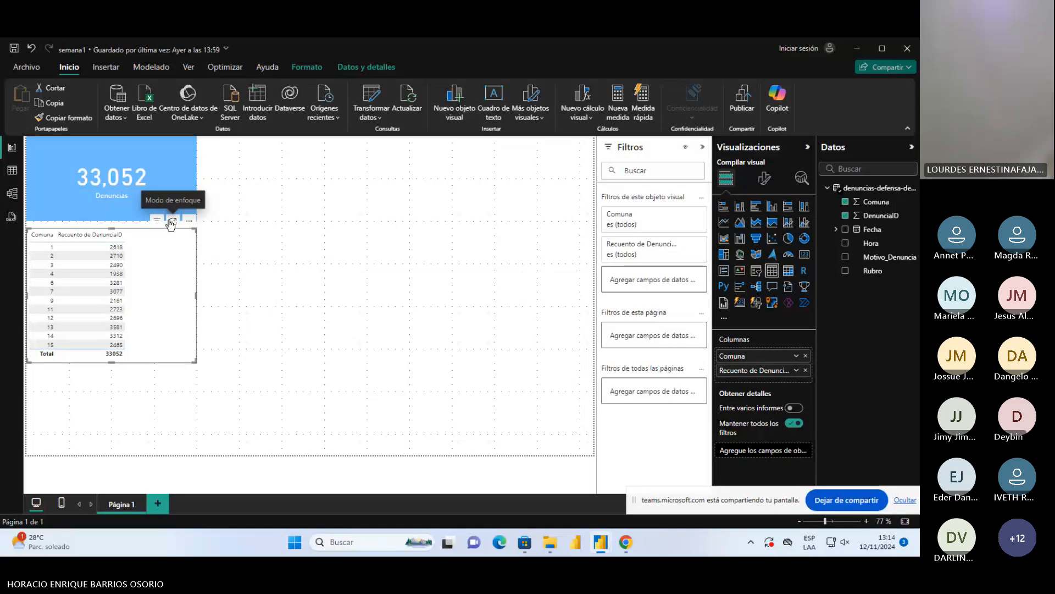
left_click(171, 222)
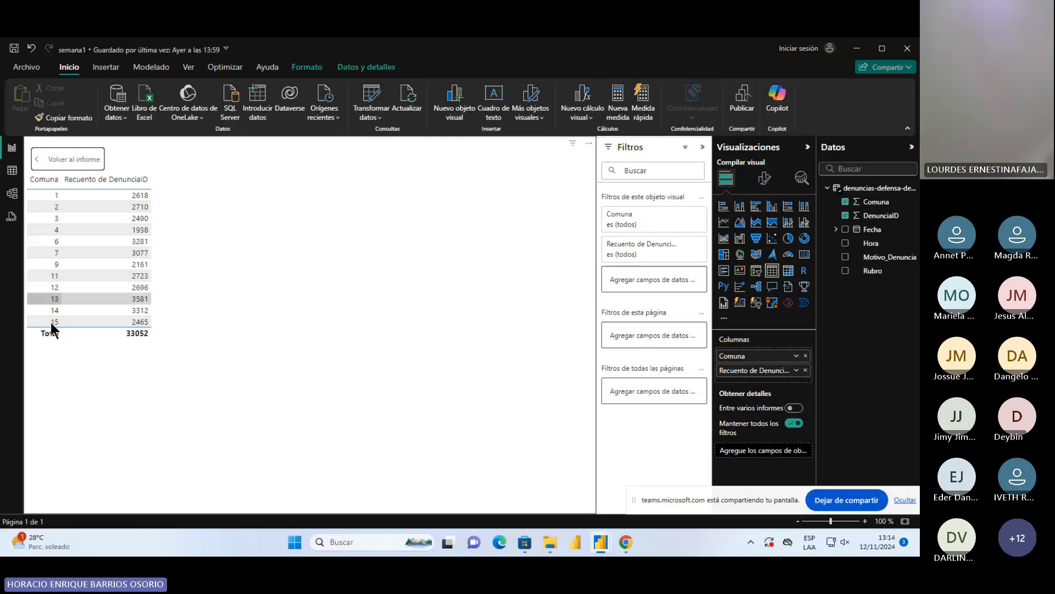
left_click(58, 172)
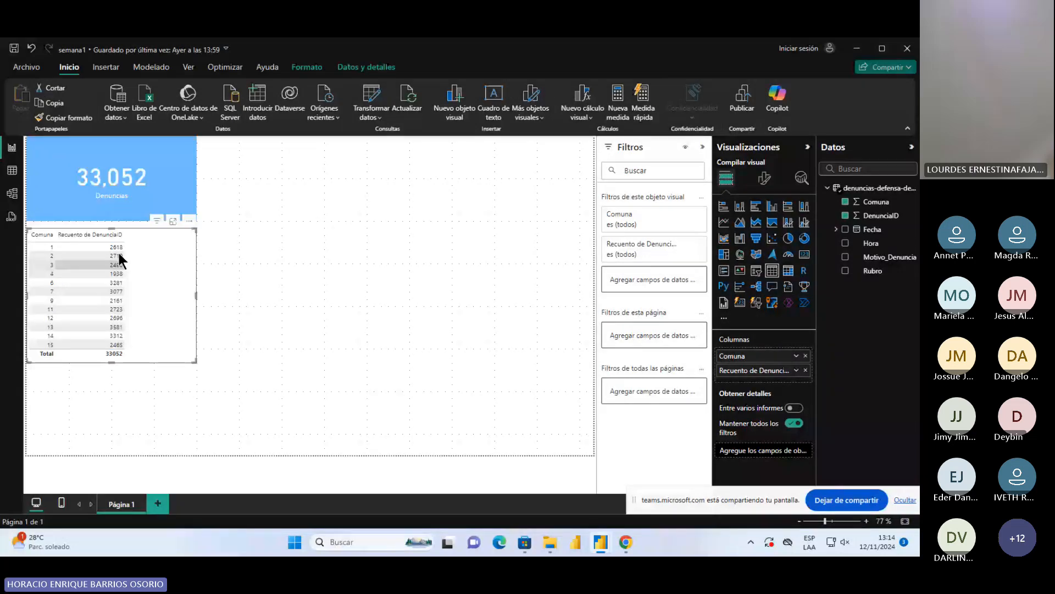
left_click(174, 221)
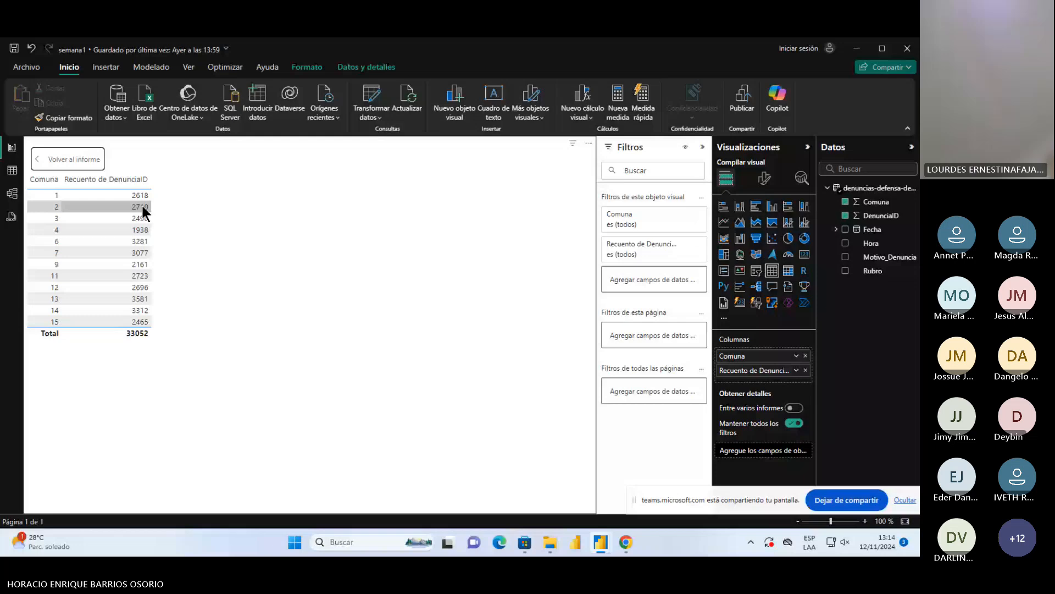
left_click(72, 161)
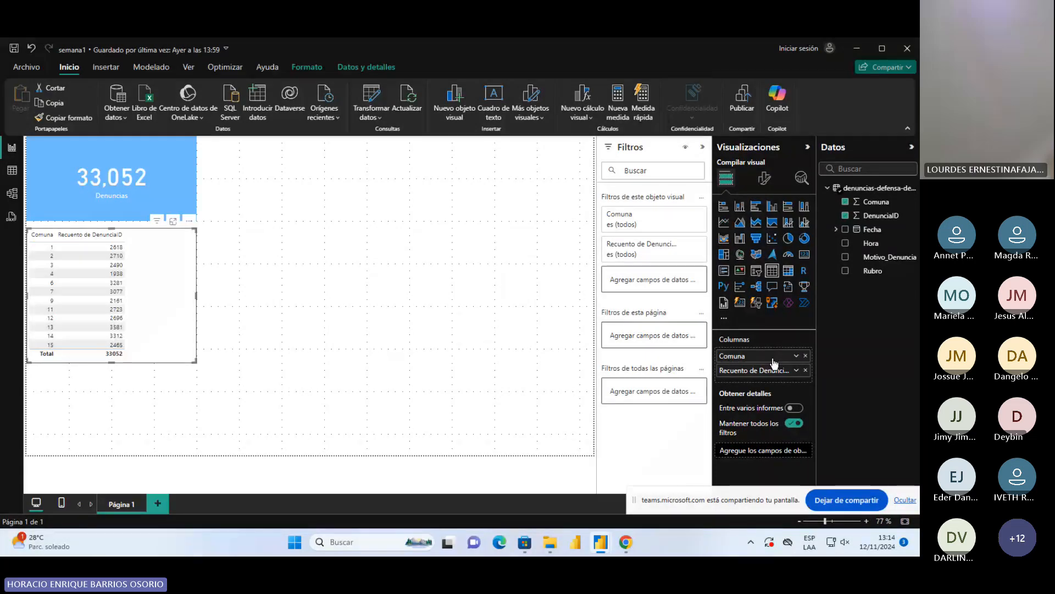
Rename the table's DenunciaID count column to "Cantidad de Denuncias" and review the table in focus mode
double_click(746, 370)
type("C")
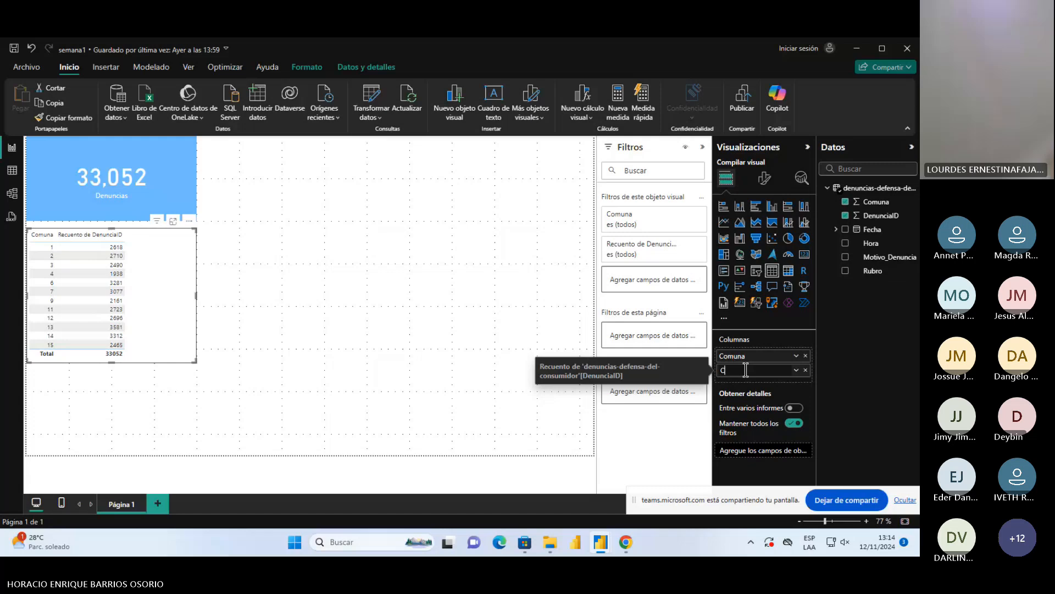
type("antidad de Denunc")
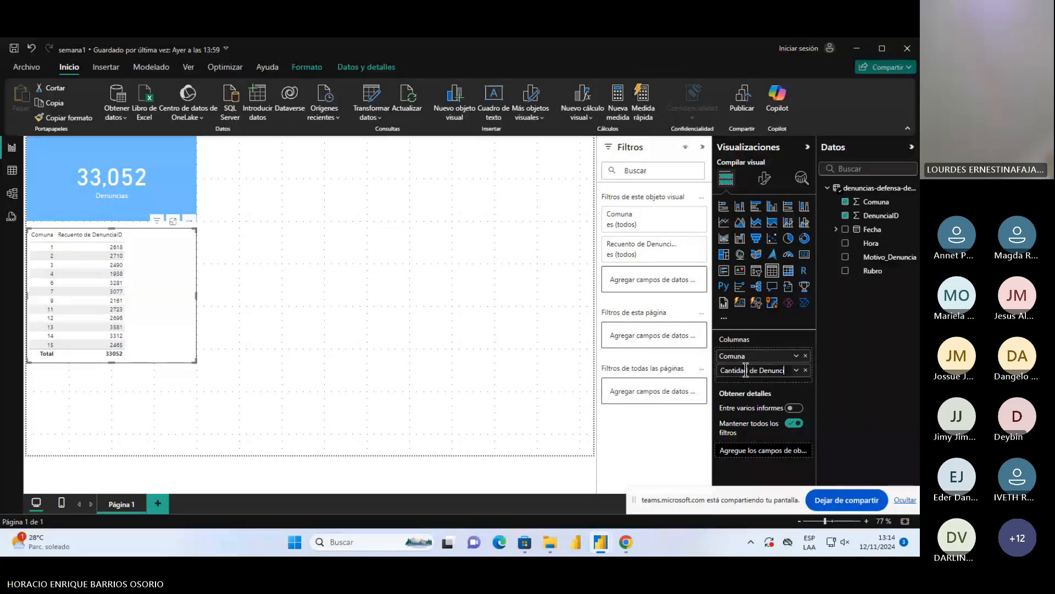
type("ias")
key("Return")
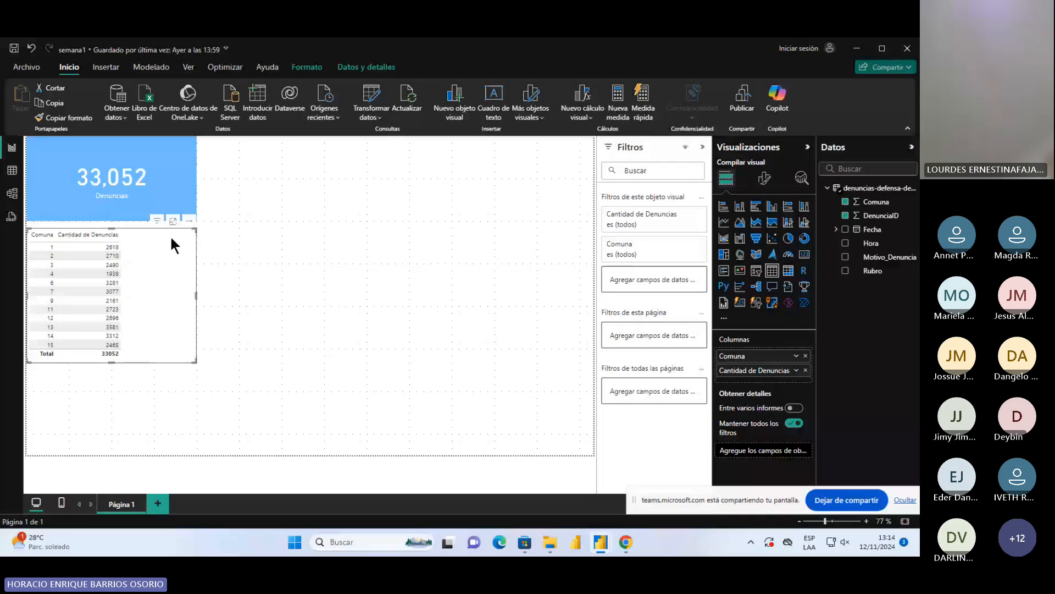
left_click(173, 220)
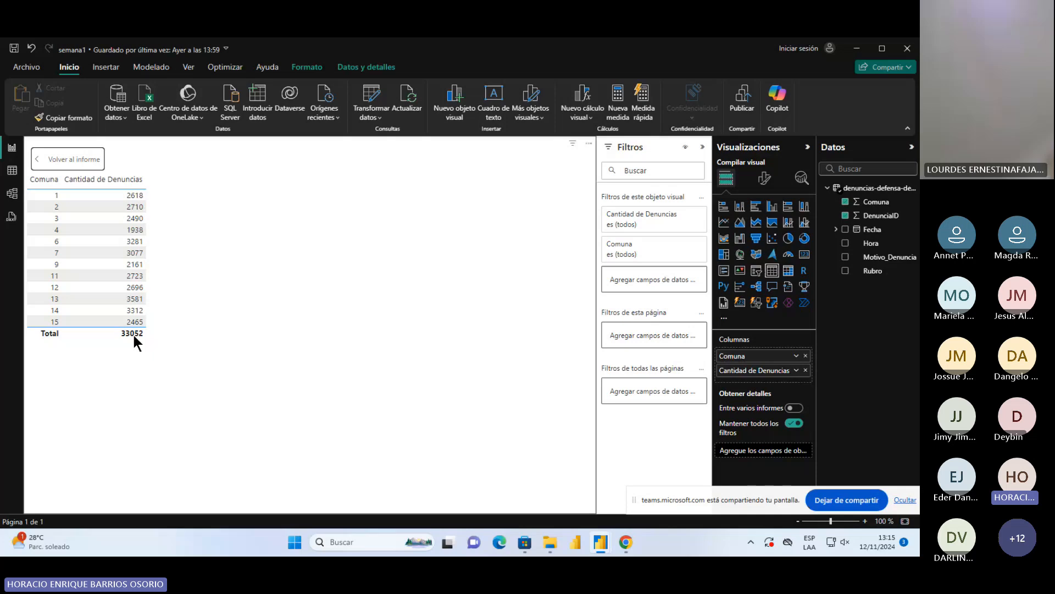
left_click(68, 159)
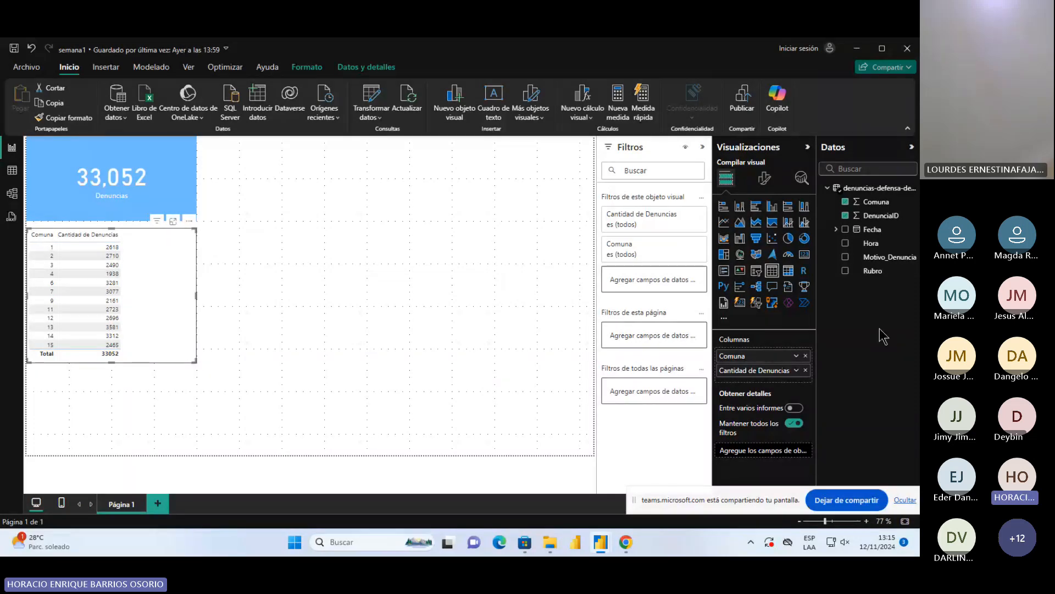
Try to add Rubro to the table's columns, and narrow the table to fit Comuna and Cantidad de Denuncias
left_click_drag(873, 270, 793, 377)
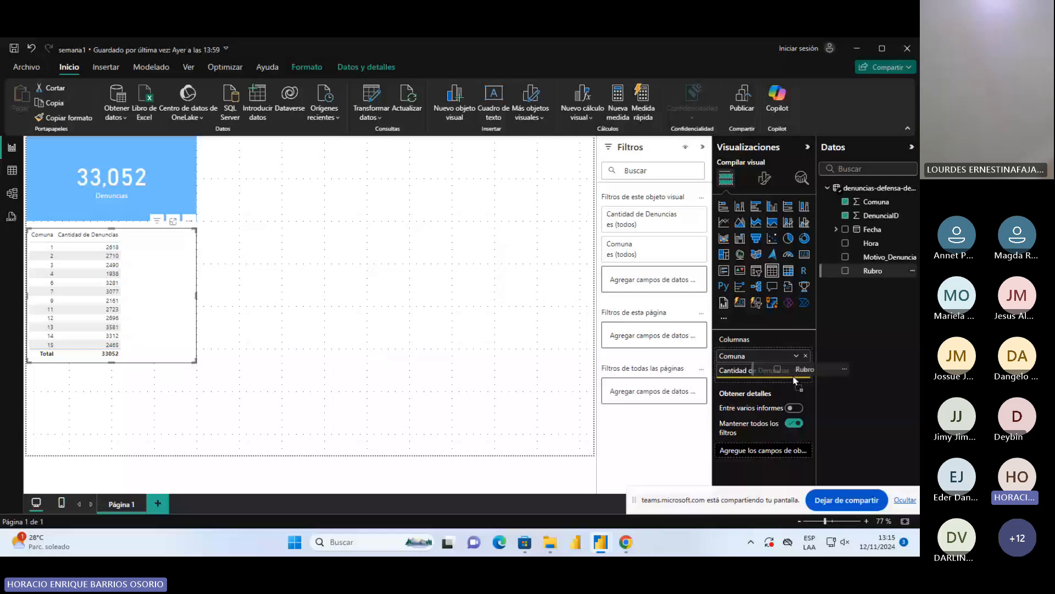
left_click_drag(796, 379, 796, 379)
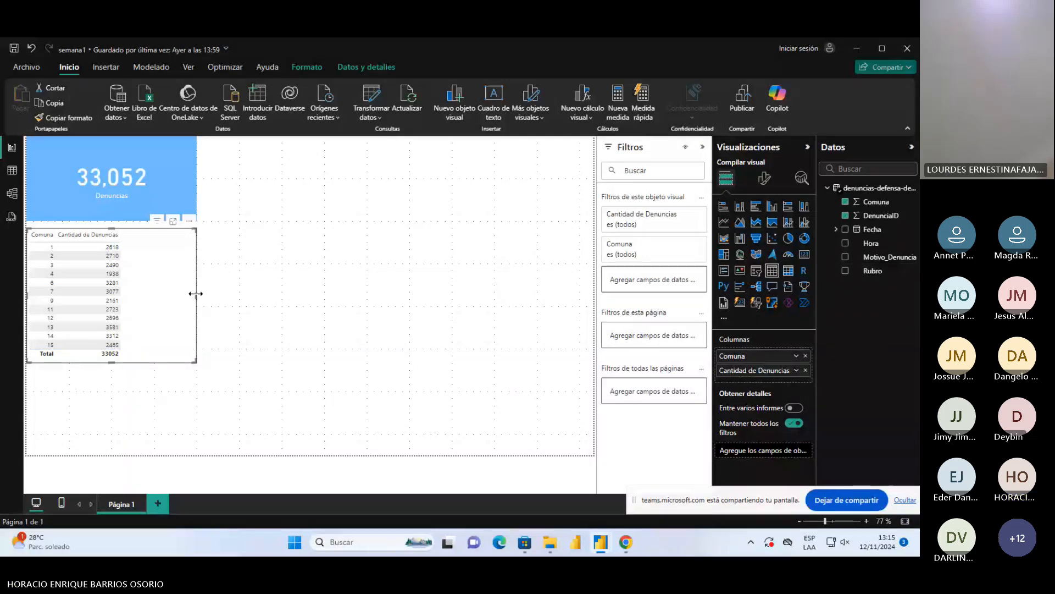
left_click_drag(196, 292, 139, 286)
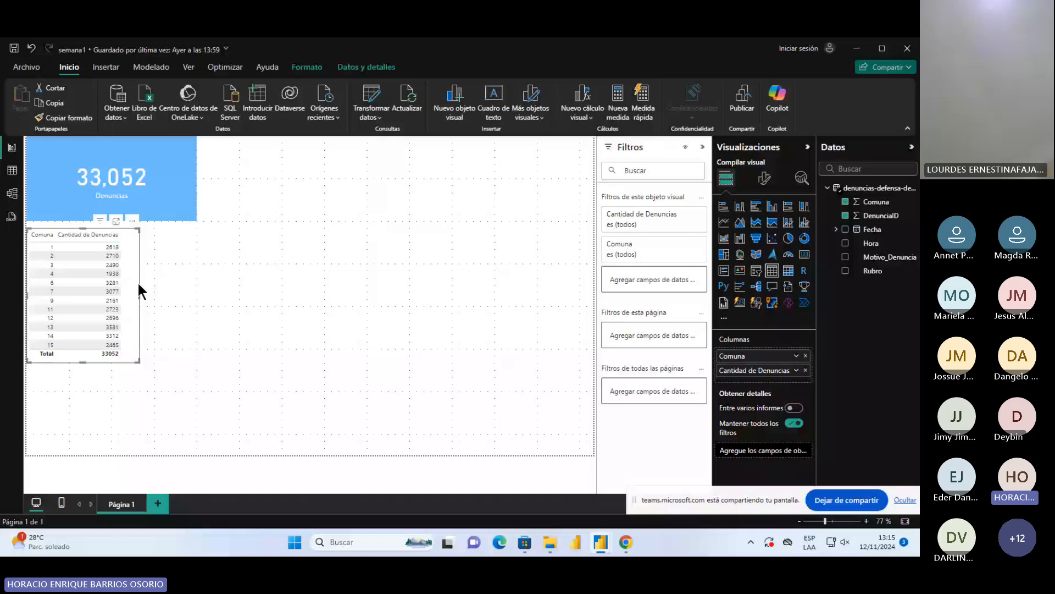
left_click(341, 283)
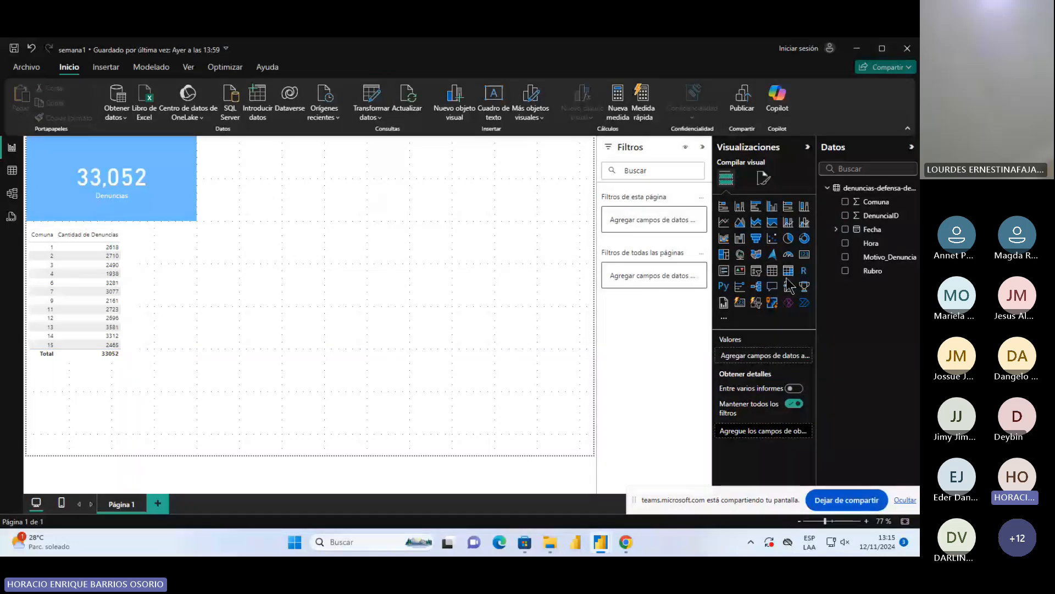
Insert a matrix beside the Comuna table and shift both visuals slightly down below the card
left_click(789, 271)
left_click_drag(106, 419, 234, 281)
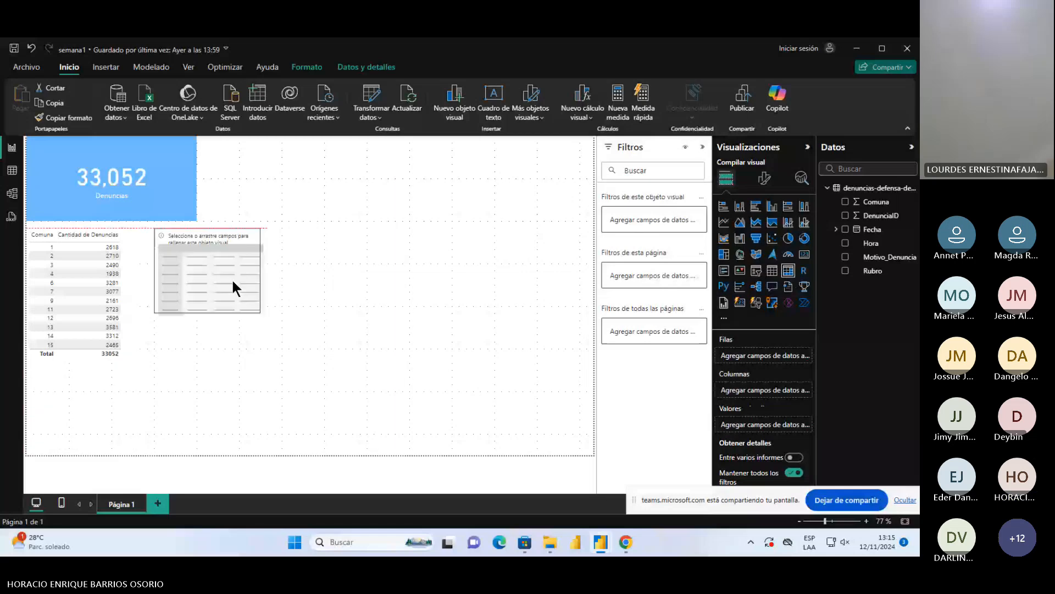
left_click_drag(155, 255, 199, 282)
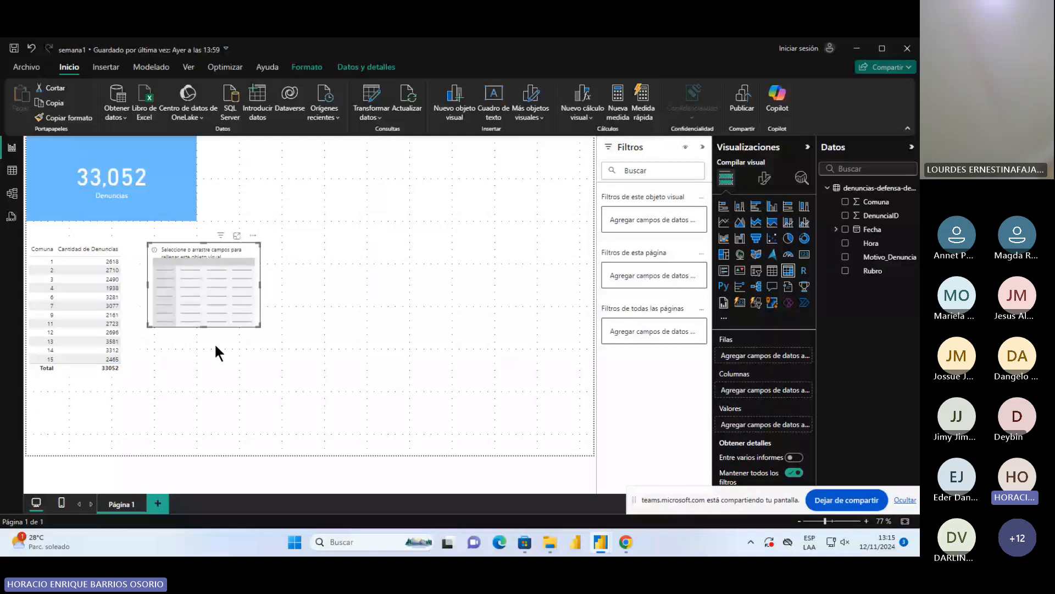
Enlarge the empty matrix in width and height to slightly below the end of the adjacent table, keeping it selected
left_click_drag(259, 327, 331, 368)
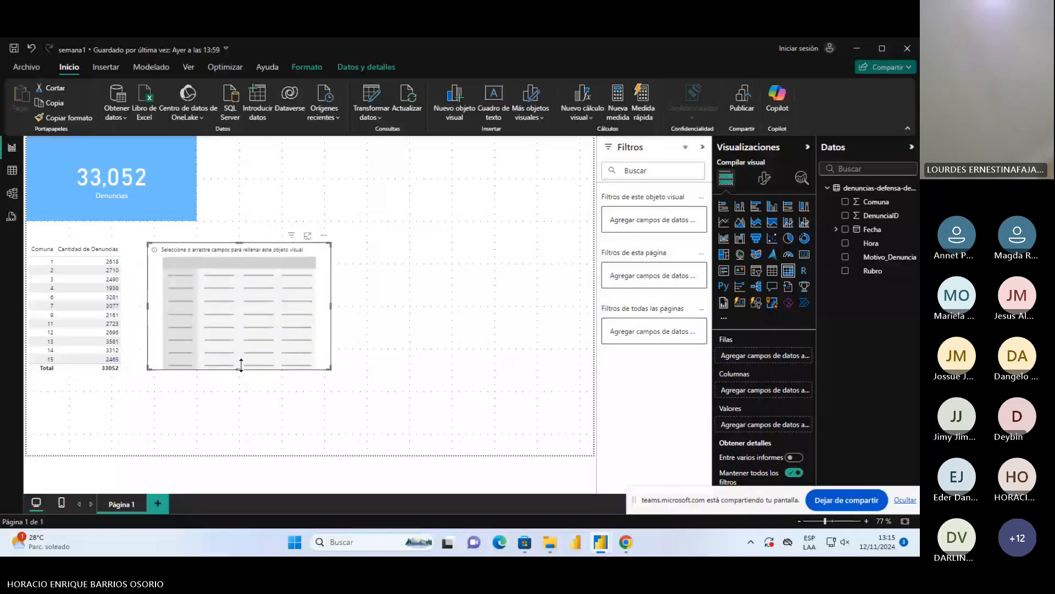
left_click_drag(240, 365, 240, 372)
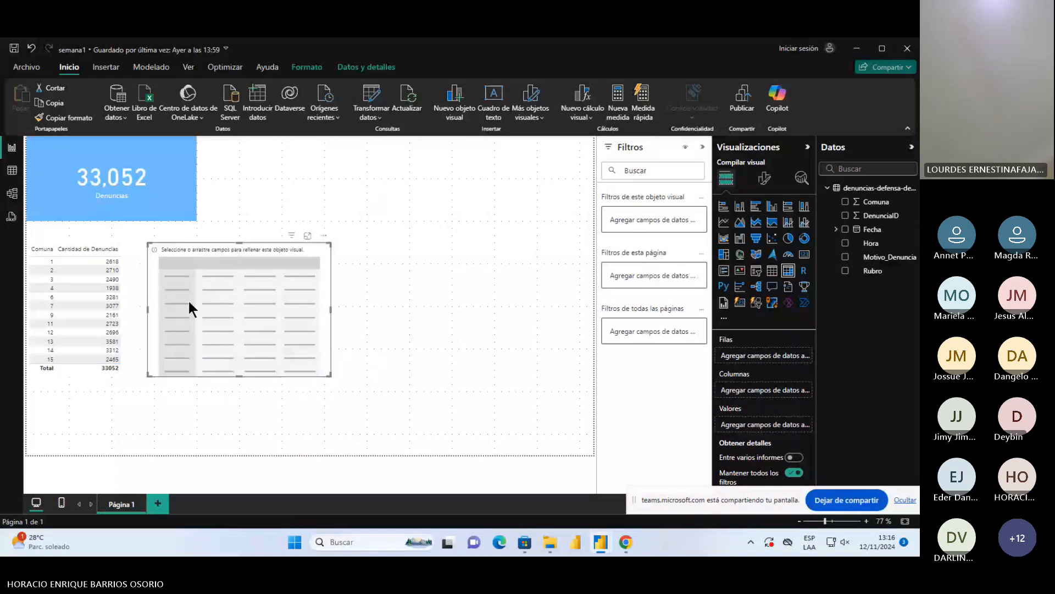
left_click(88, 310, "ctrl")
left_click(242, 251)
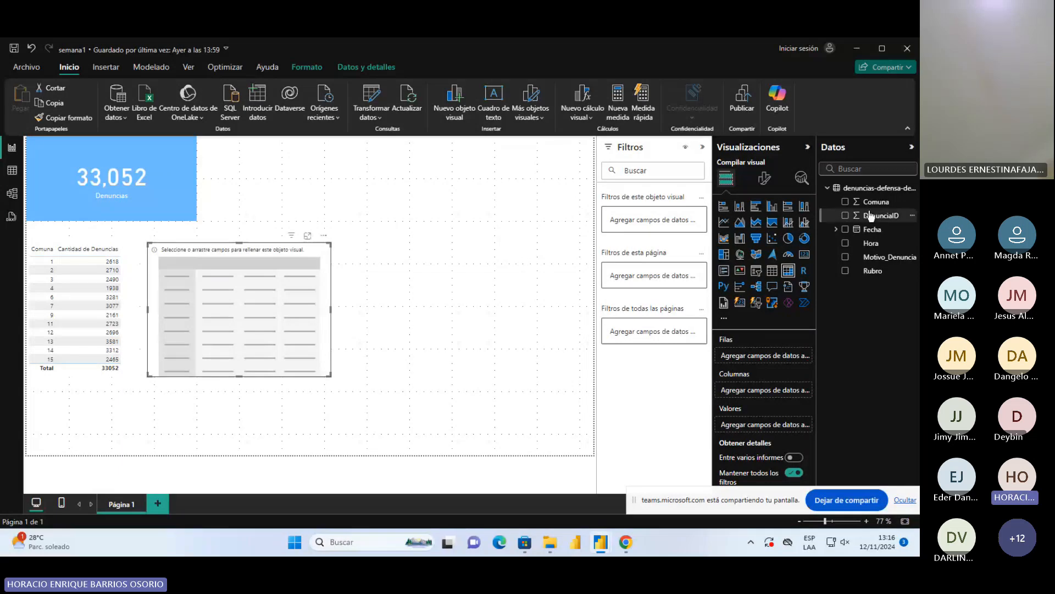
Add Comuna and Rubro as the matrix rows, with Rubro under Comuna, and expand Comuna 1 in focus mode
left_click_drag(874, 201, 806, 292)
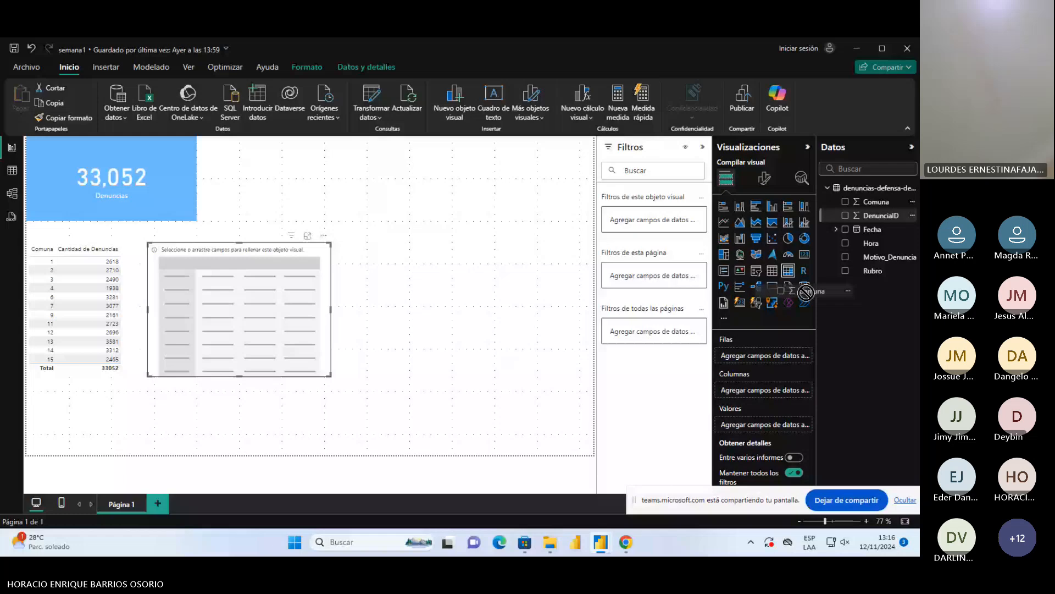
left_click_drag(805, 292, 761, 356)
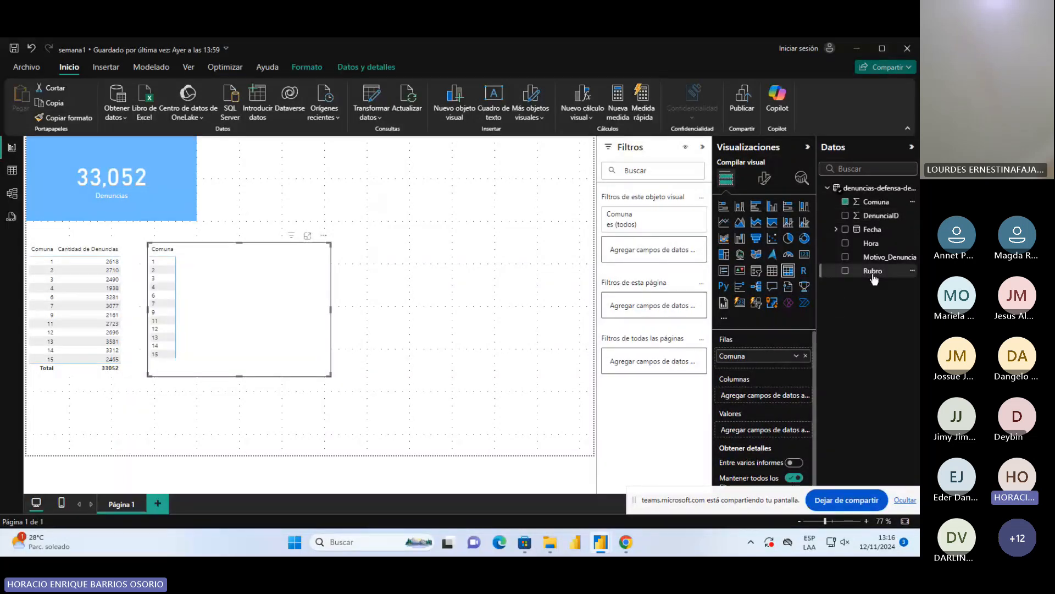
left_click_drag(873, 276, 757, 367)
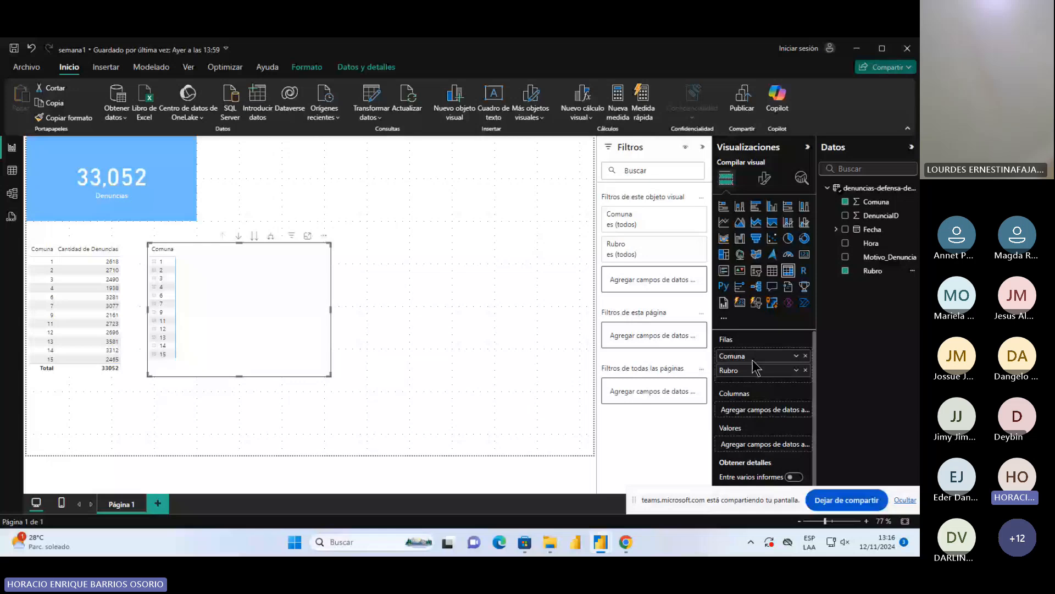
left_click(307, 237)
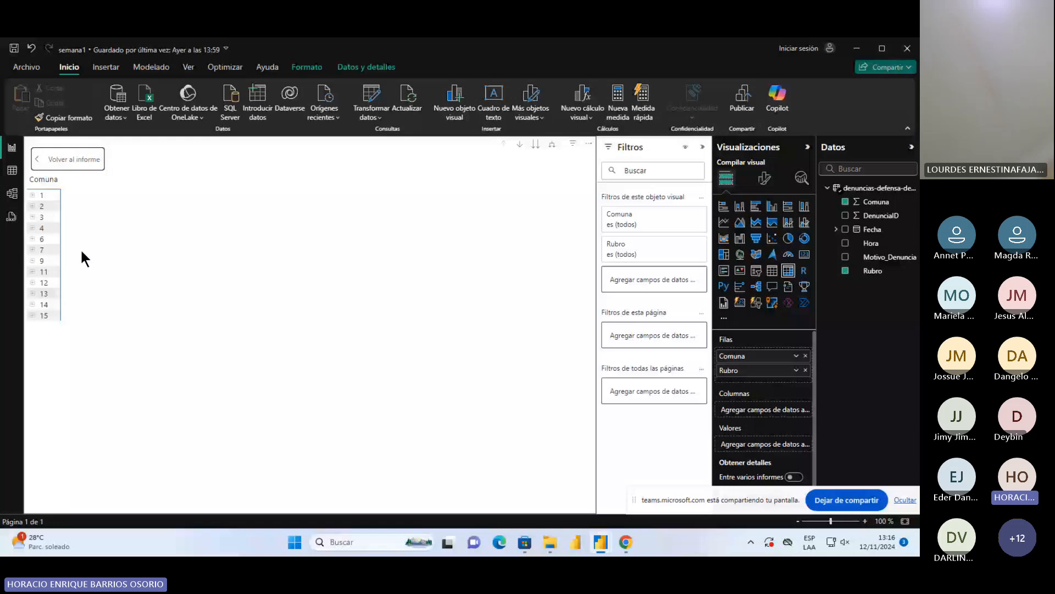
left_click(32, 196)
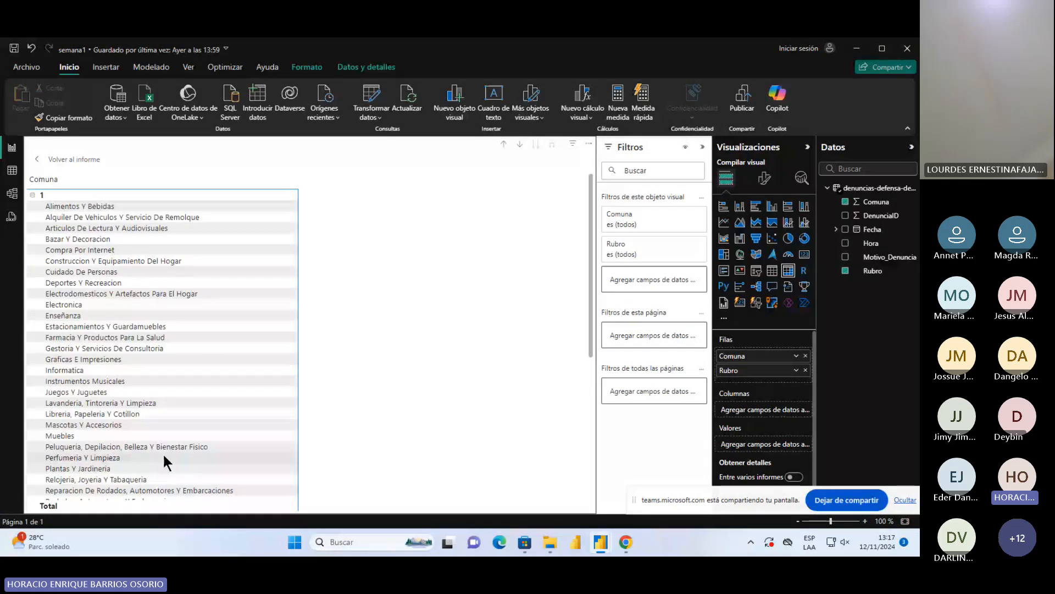
Look through the Rubro entries under Comuna 1 in the focused matrix, collapse Comuna 1, and return to the report page
scroll(163, 453, "down", 5)
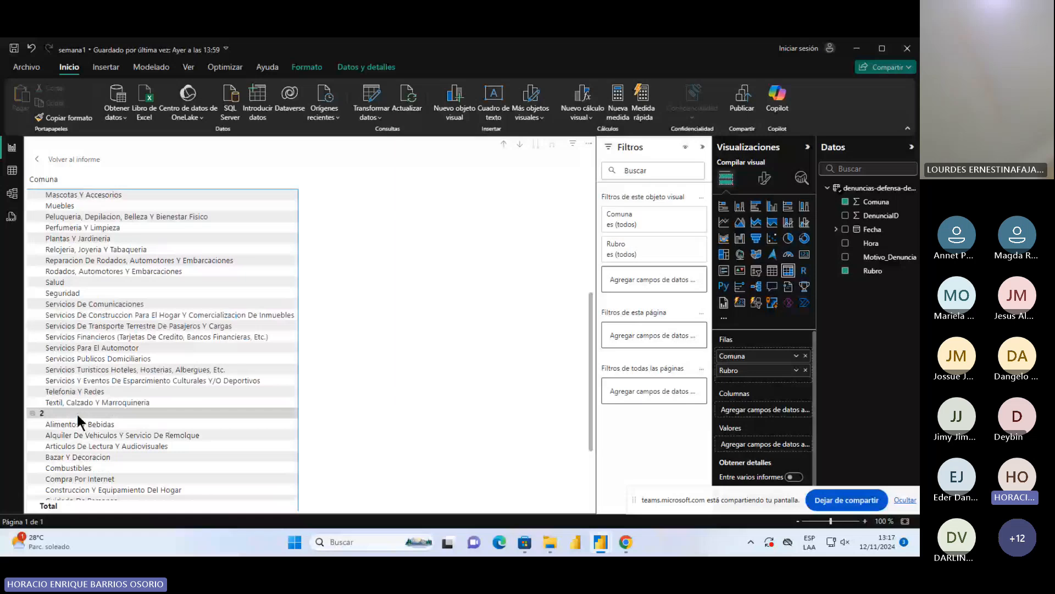
scroll(107, 407, "up", 1)
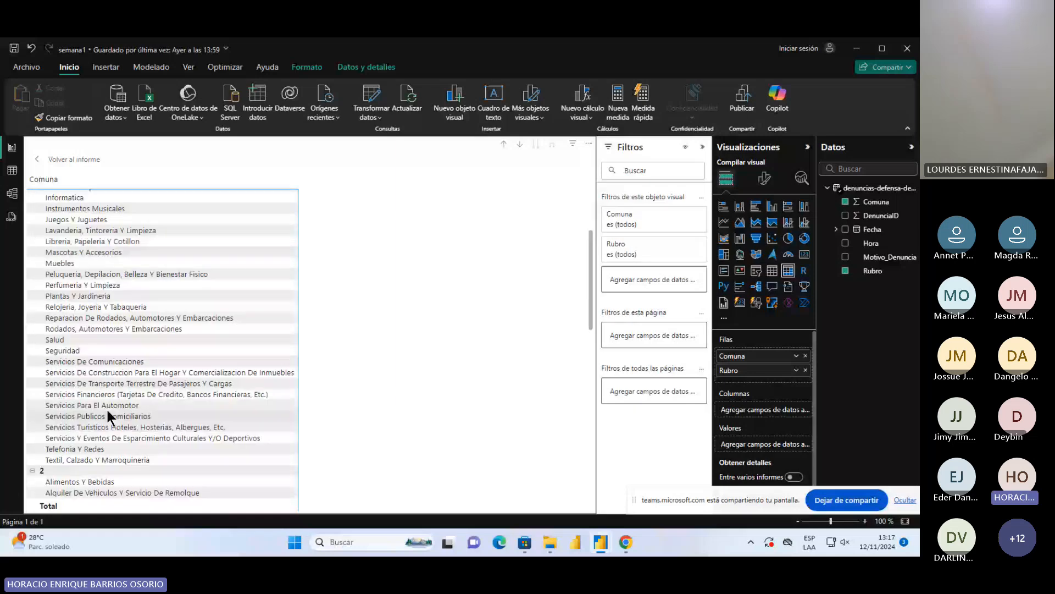
scroll(83, 363, "up", 4)
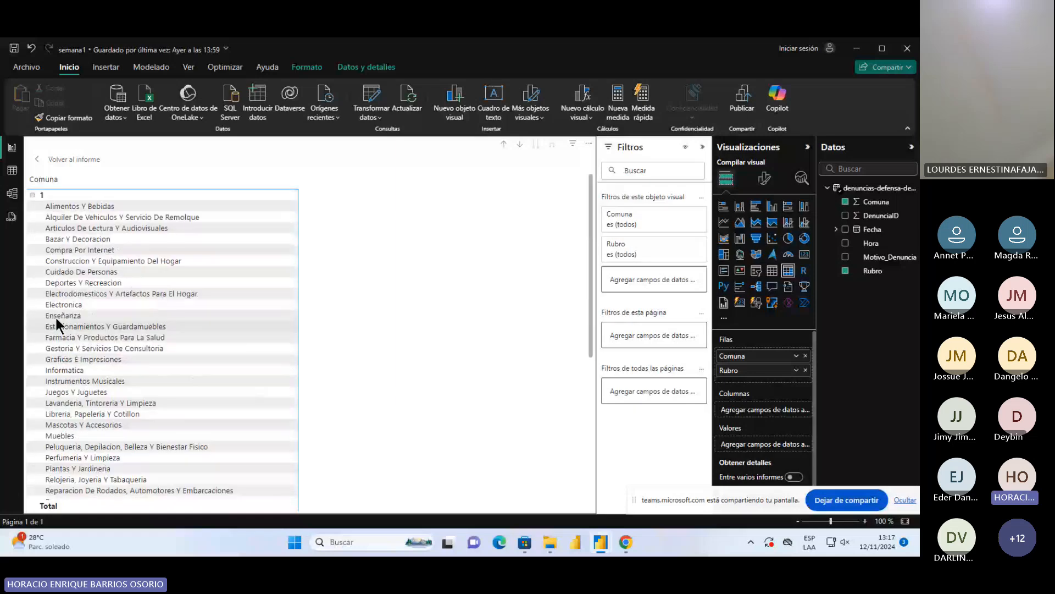
left_click(32, 196)
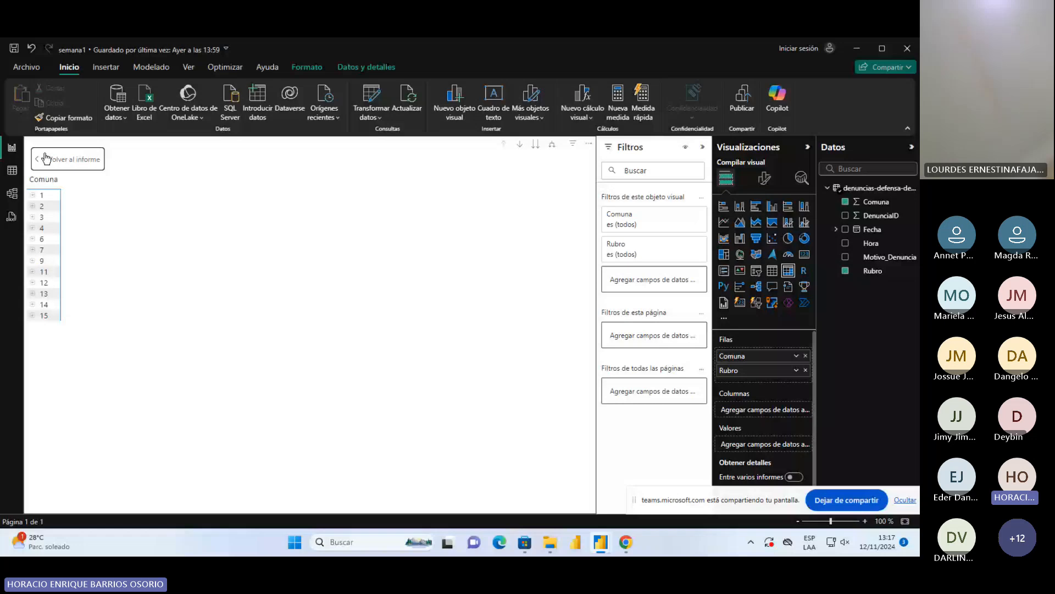
left_click(45, 159)
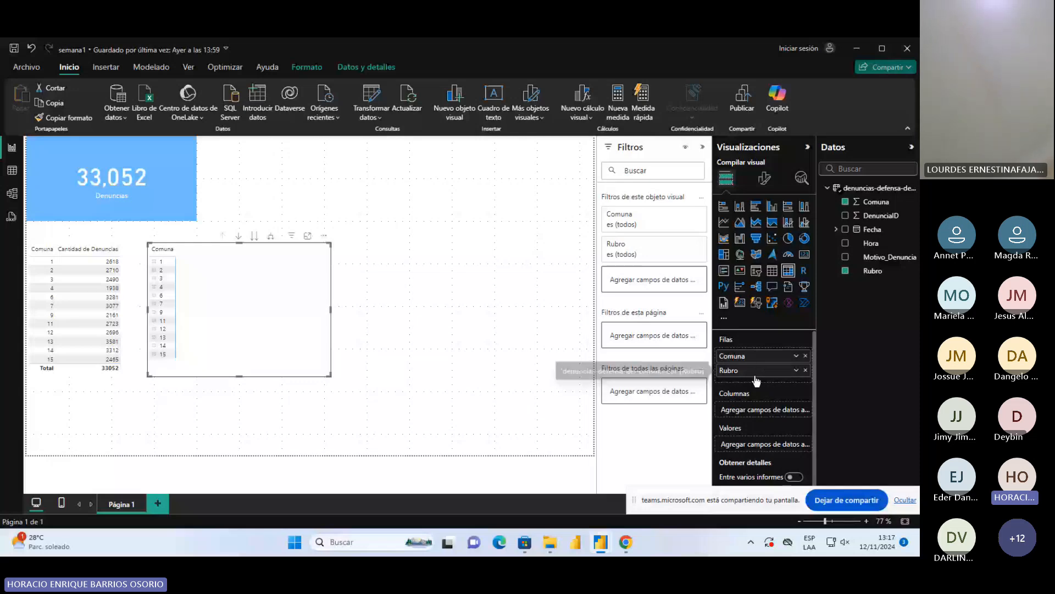
Try Rubro as the matrix's columns instead of its rows and check the layout in focus mode, returning to the report
left_click_drag(757, 379, 763, 409)
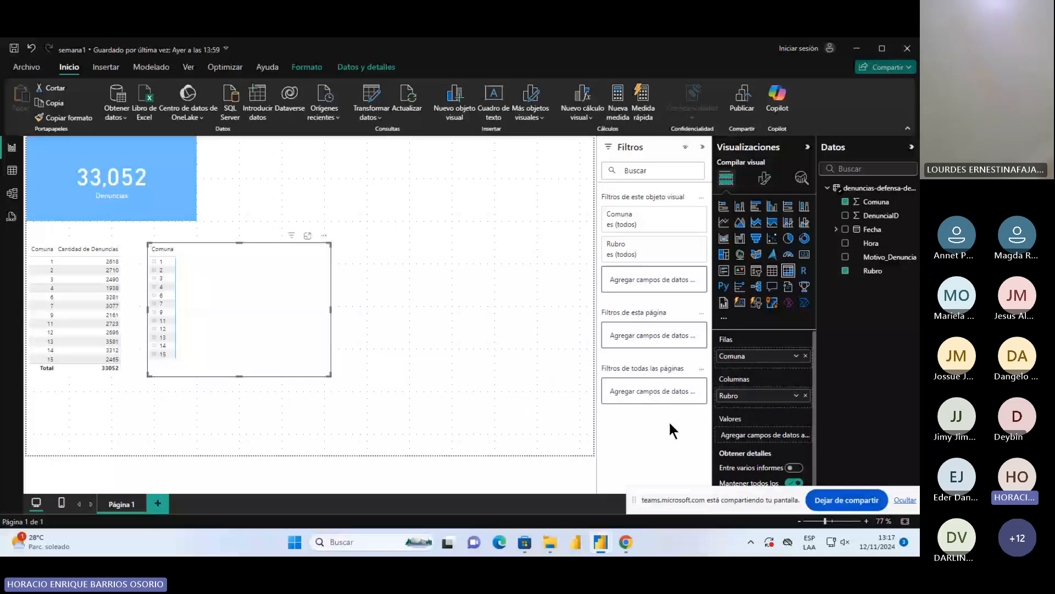
left_click(308, 236)
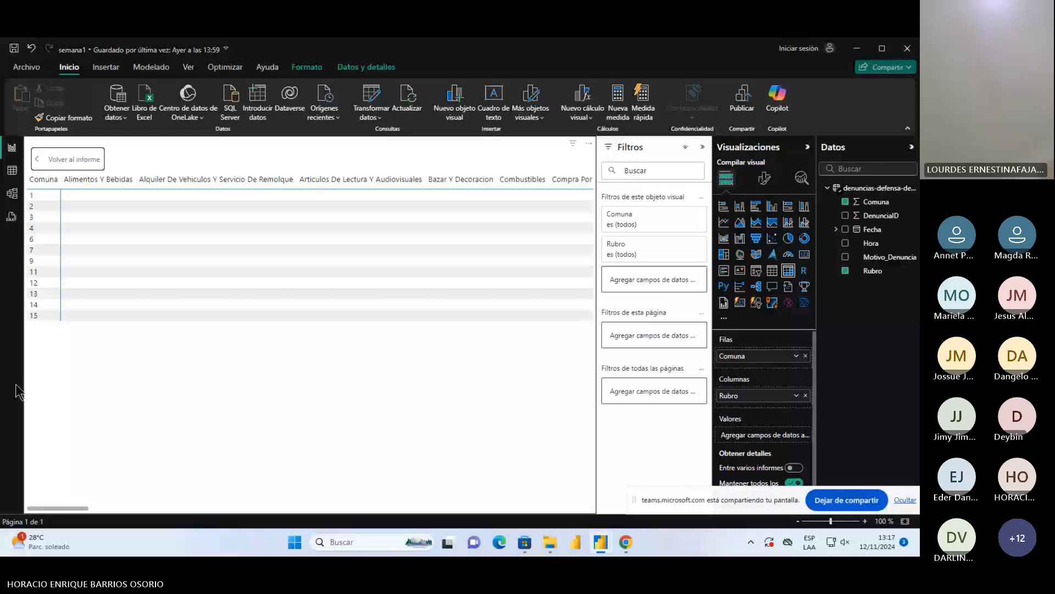
left_click(68, 159)
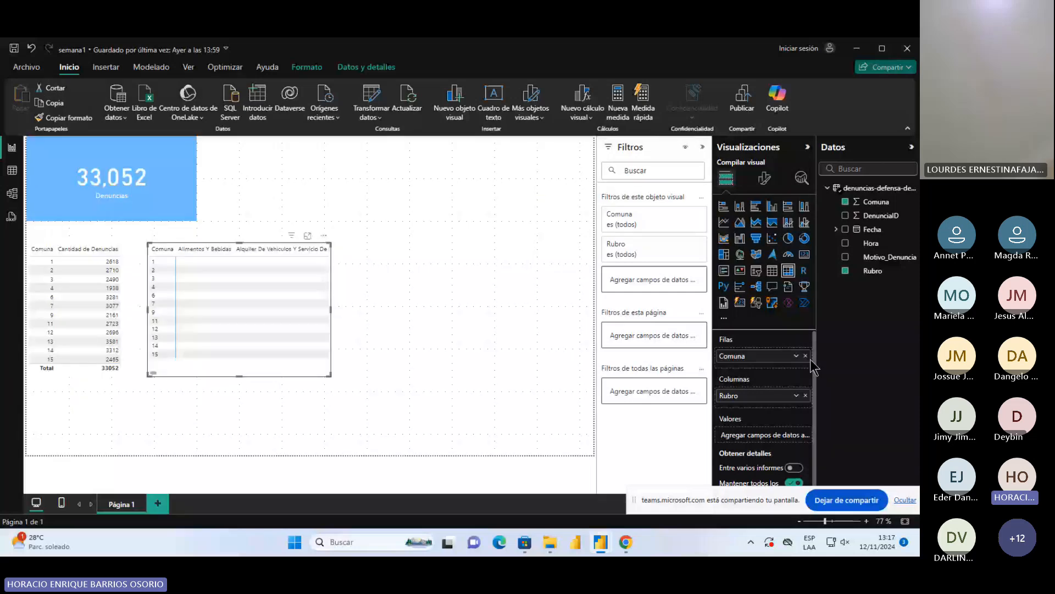
Make Rubro the matrix's row field in place of Comuna, nest Motivo_Denuncia under it, and test expanding and collapsing Alimentos Y Bebidas
left_click(806, 356)
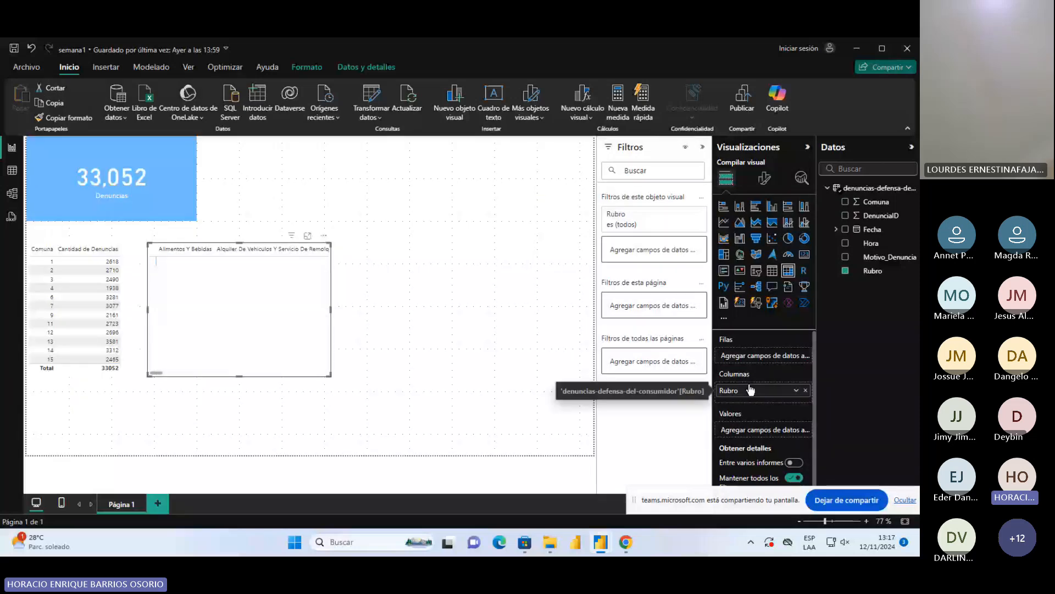
left_click_drag(750, 390, 753, 356)
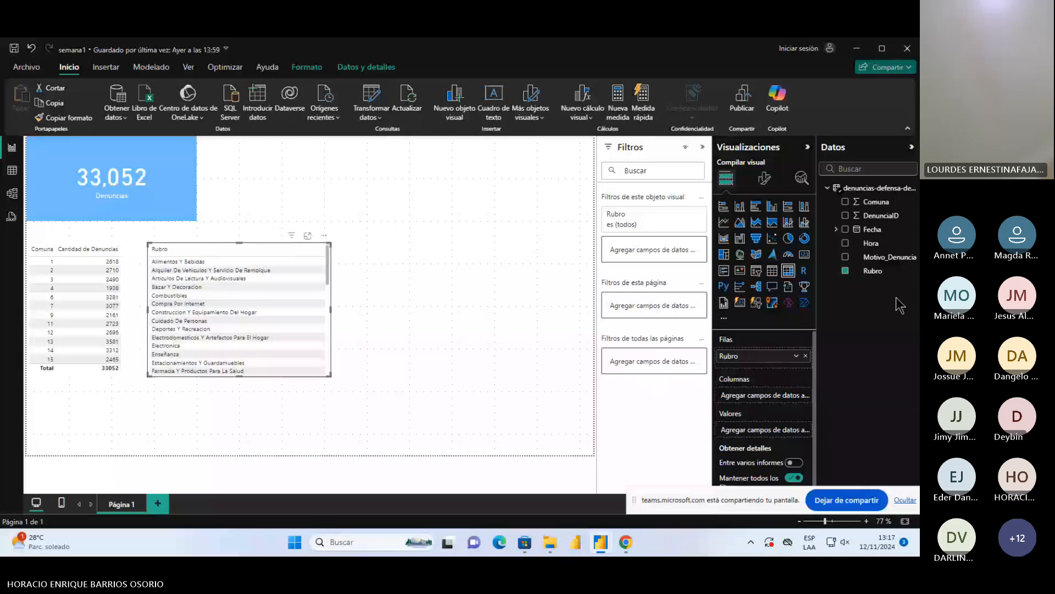
left_click_drag(888, 257, 770, 369)
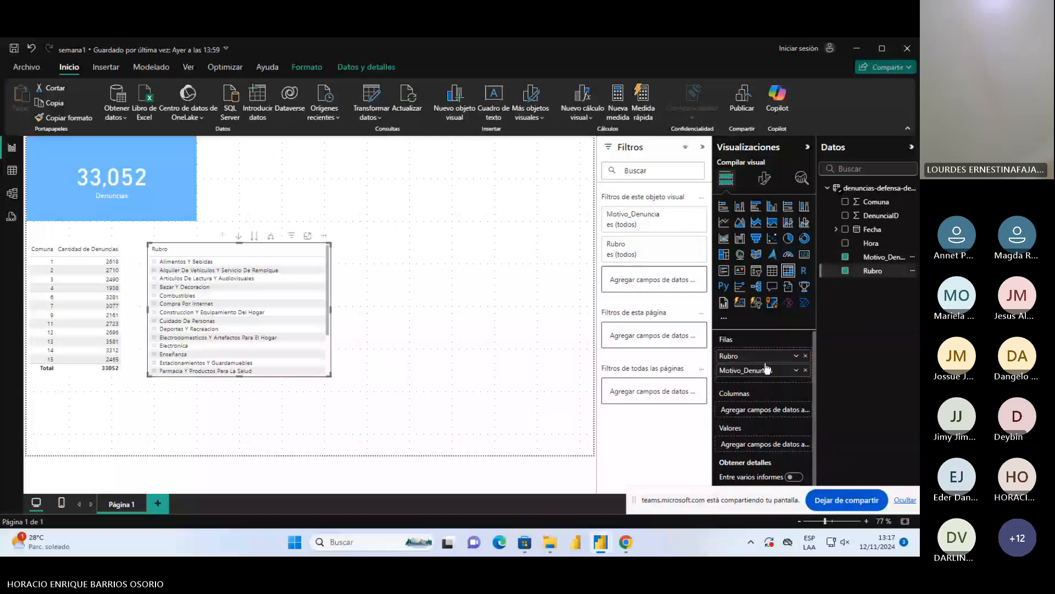
left_click(155, 262)
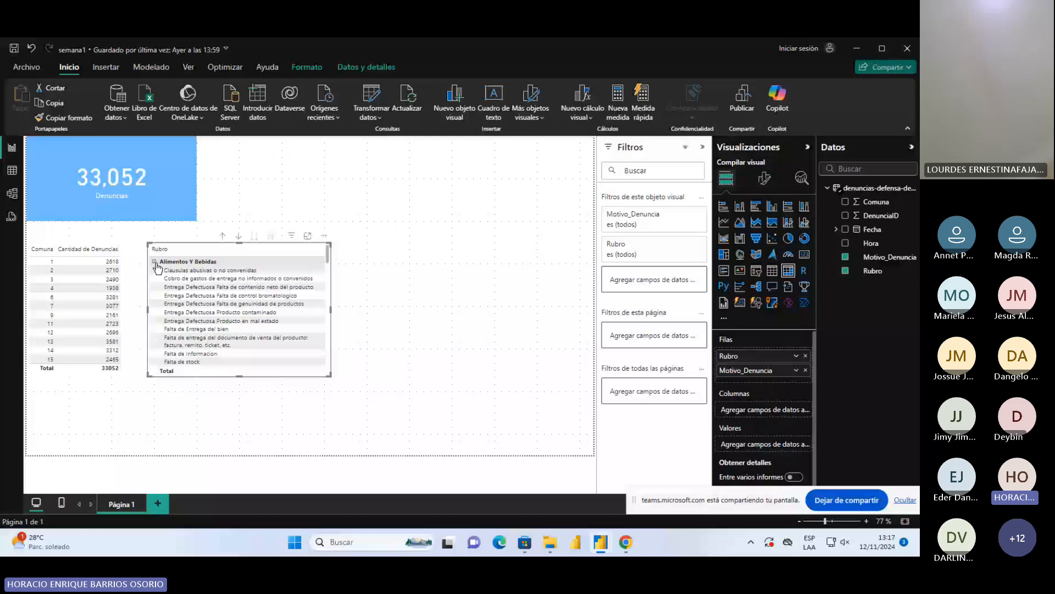
left_click(155, 262)
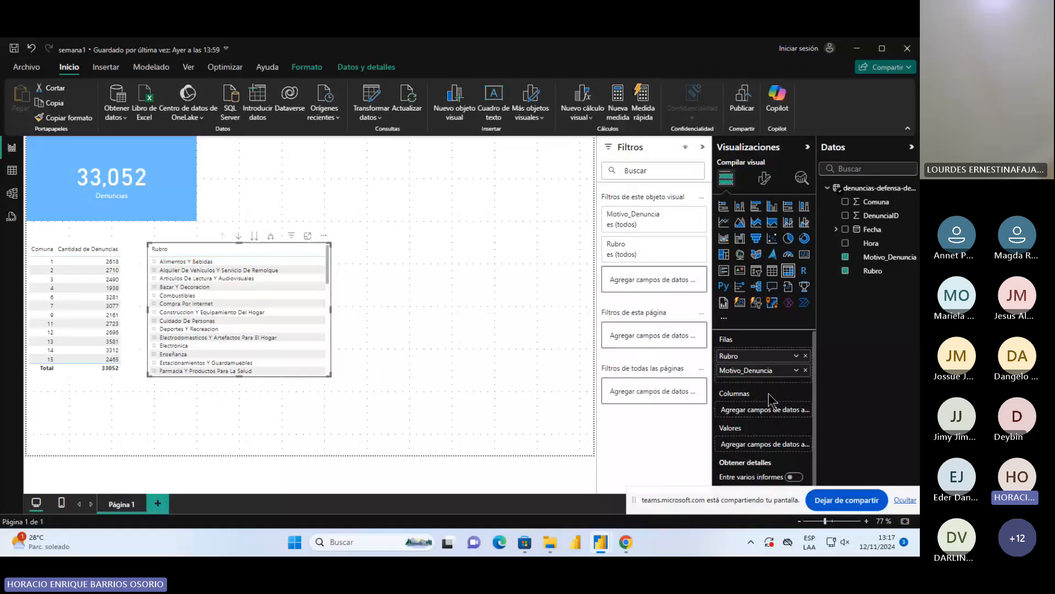
Add DenunciaID to the matrix values summarized as Recuento, and widen the matrix to fit the count column
left_click_drag(879, 215, 801, 462)
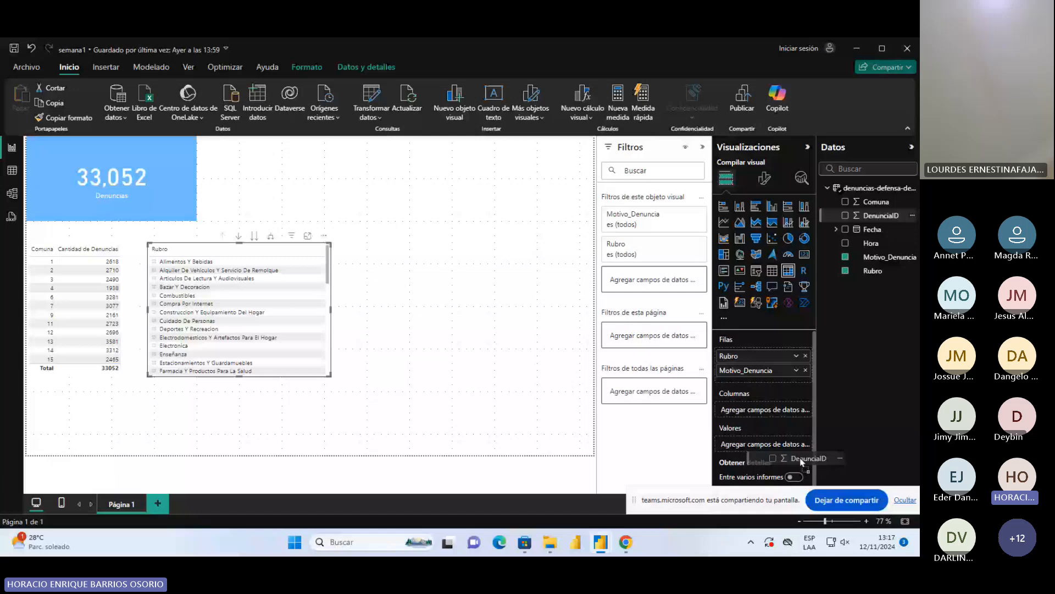
left_click_drag(801, 462, 801, 460)
left_click(797, 444)
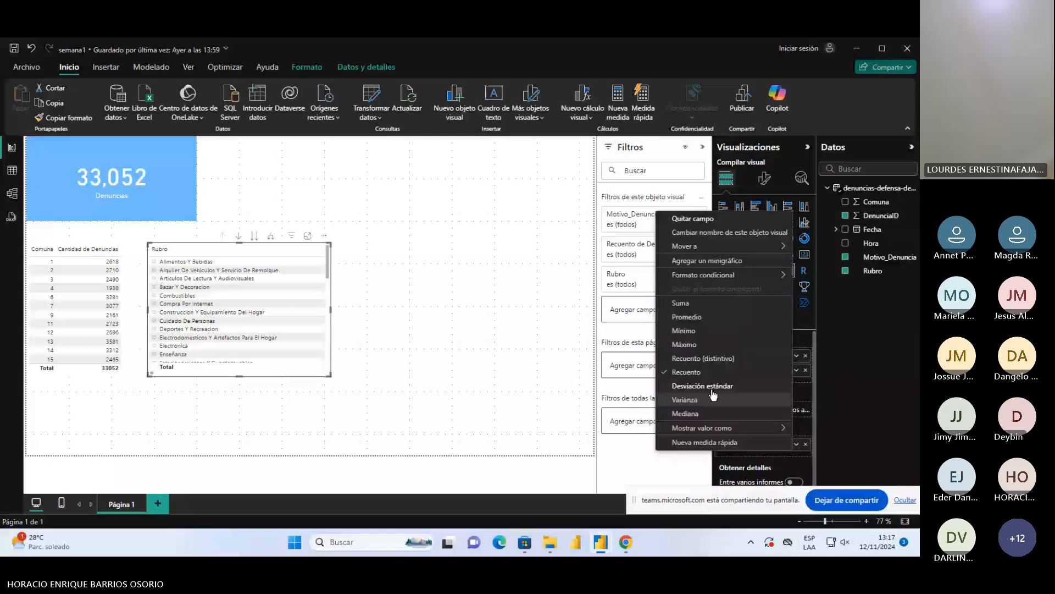
left_click(336, 293)
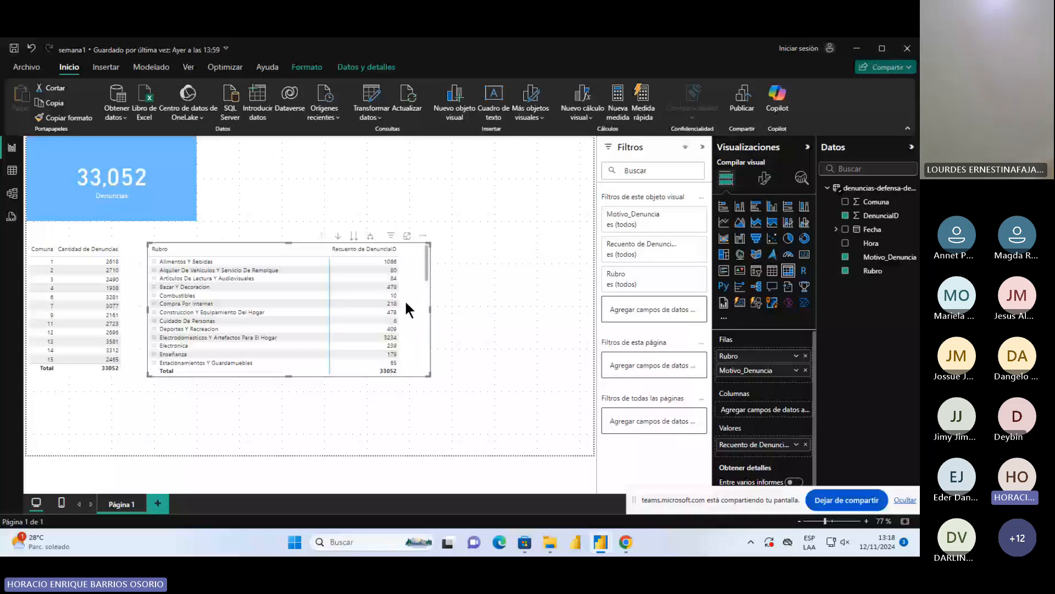
Rearrange the page so the Comuna table sits beside the Denuncias card and the Rubro matrix sits below both
left_click(133, 311)
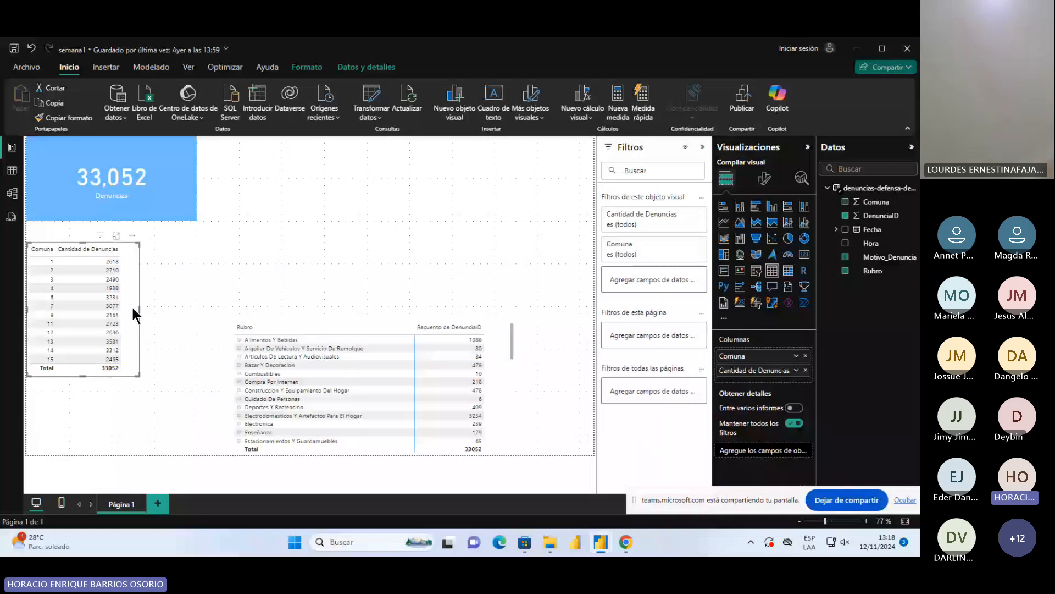
left_click_drag(132, 308, 310, 201)
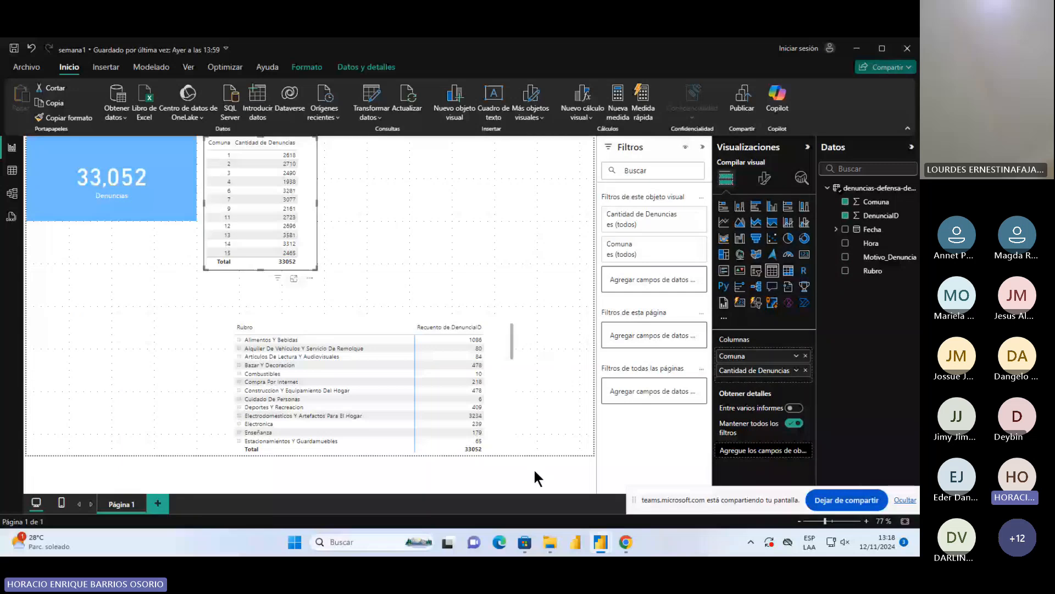
left_click_drag(492, 428, 301, 385)
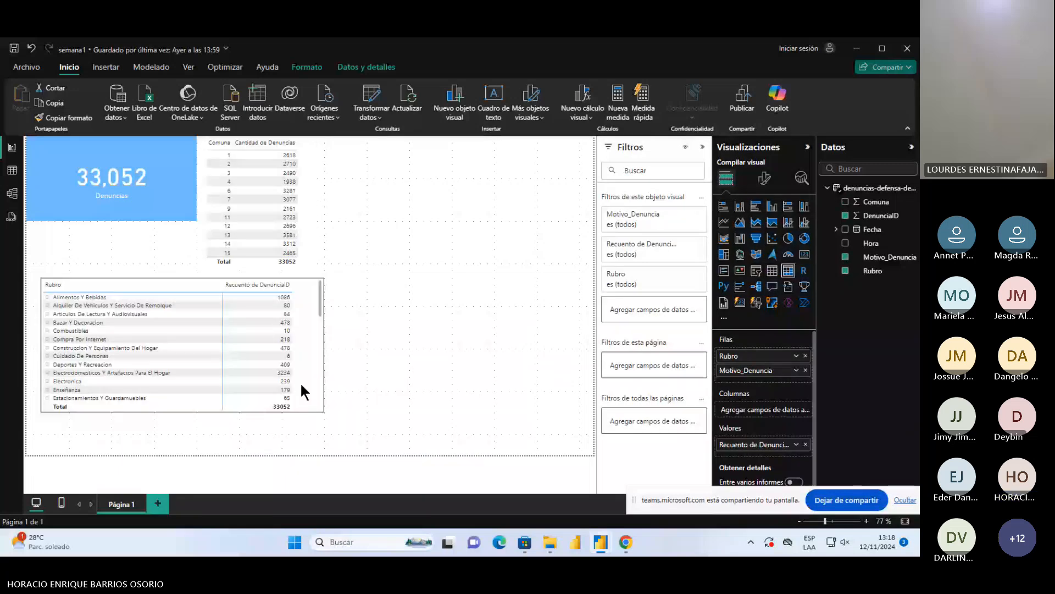
left_click(312, 202)
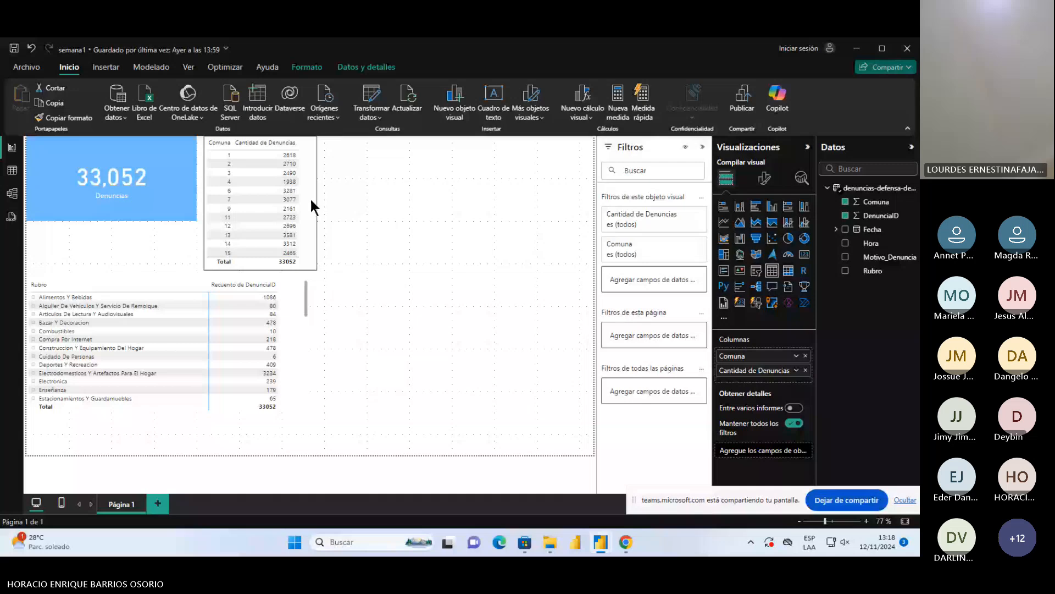
left_click(285, 369)
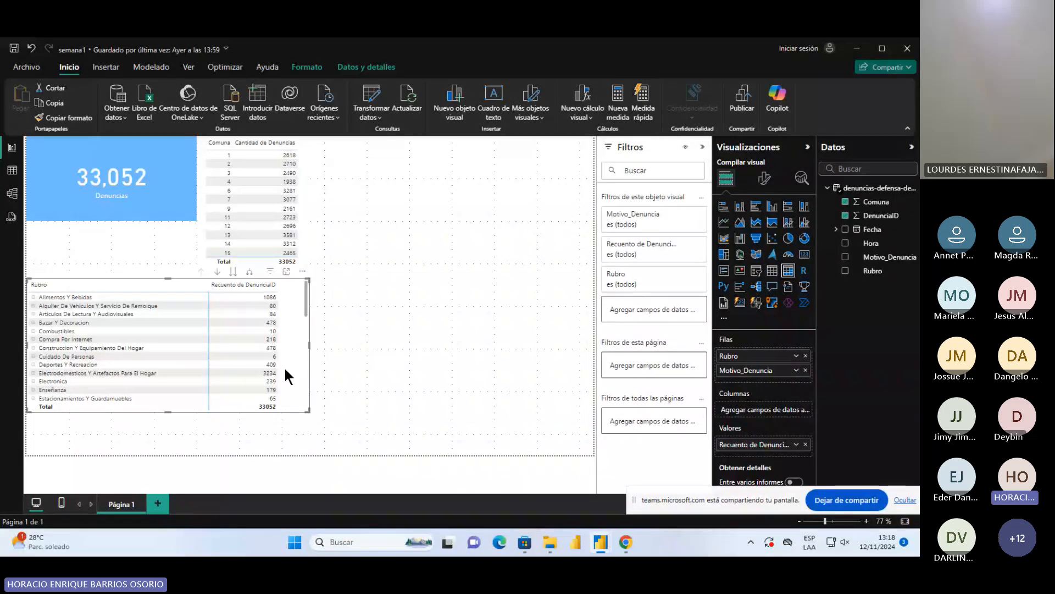
Open the Rubro matrix in focus mode, review the Motivo_Denuncia entries under Alimentos Y Bebidas, and collapse that category
left_click(286, 272)
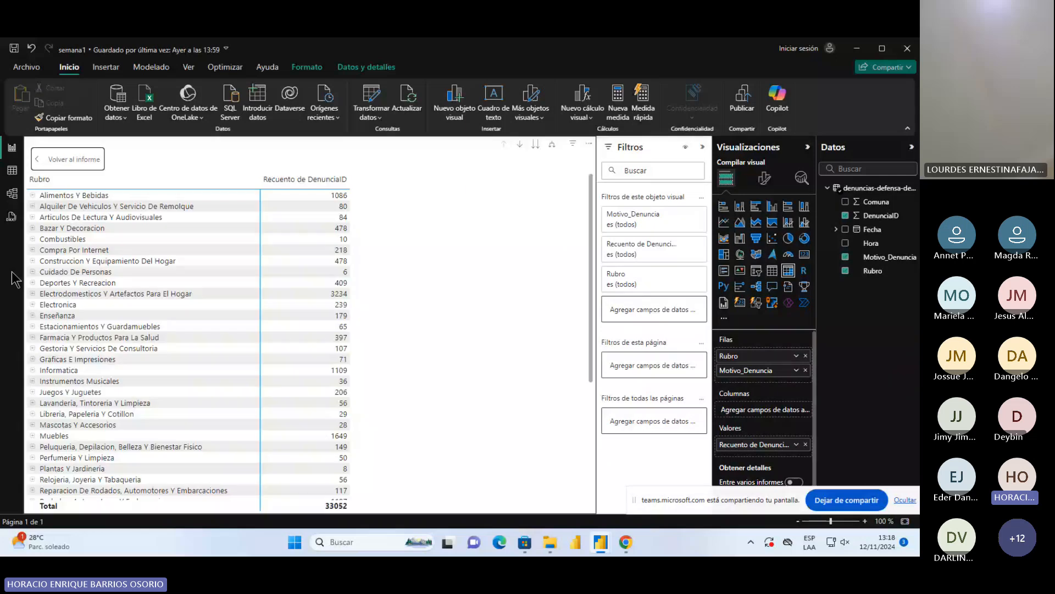
left_click(32, 195)
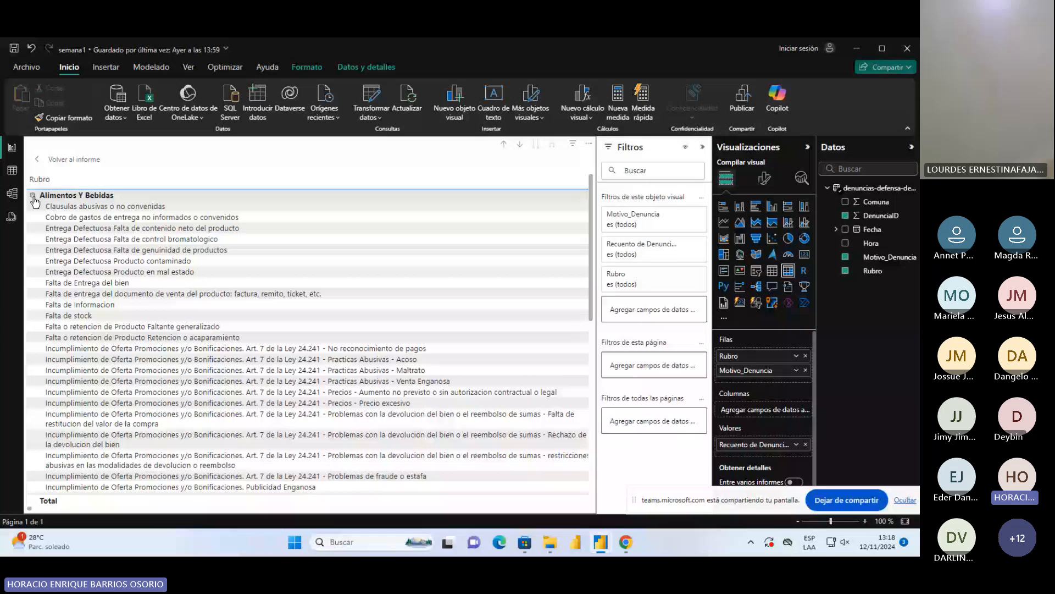
scroll(134, 289, "down", 4)
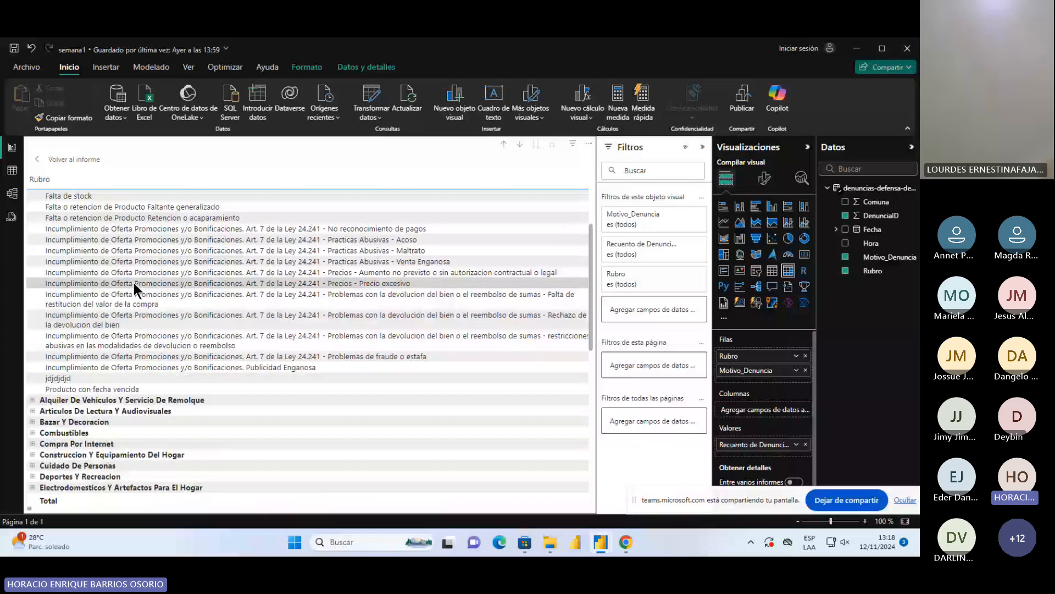
scroll(133, 280, "up", 4)
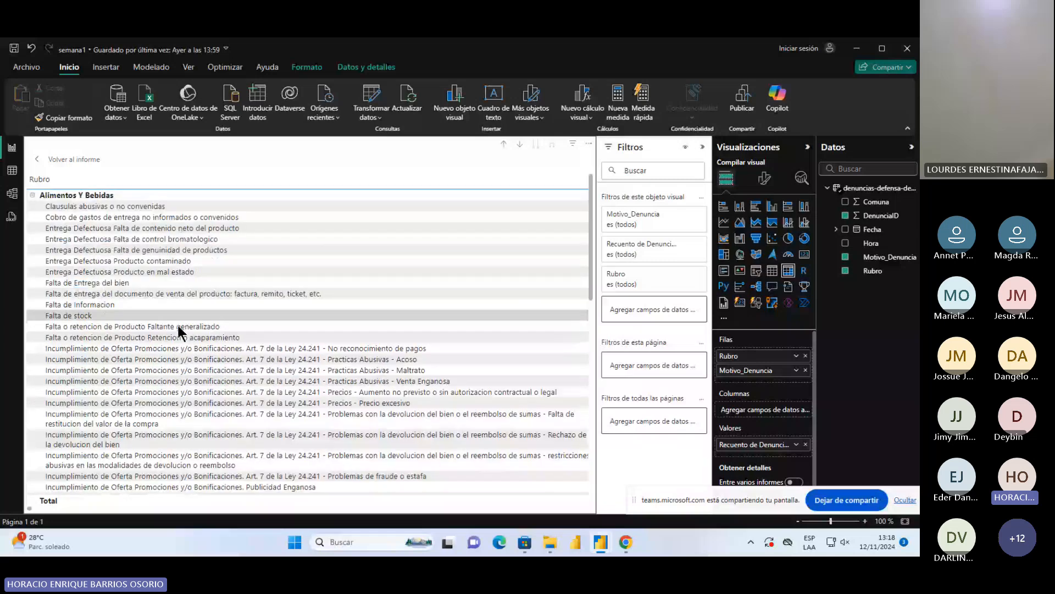
scroll(122, 494, "down", 2)
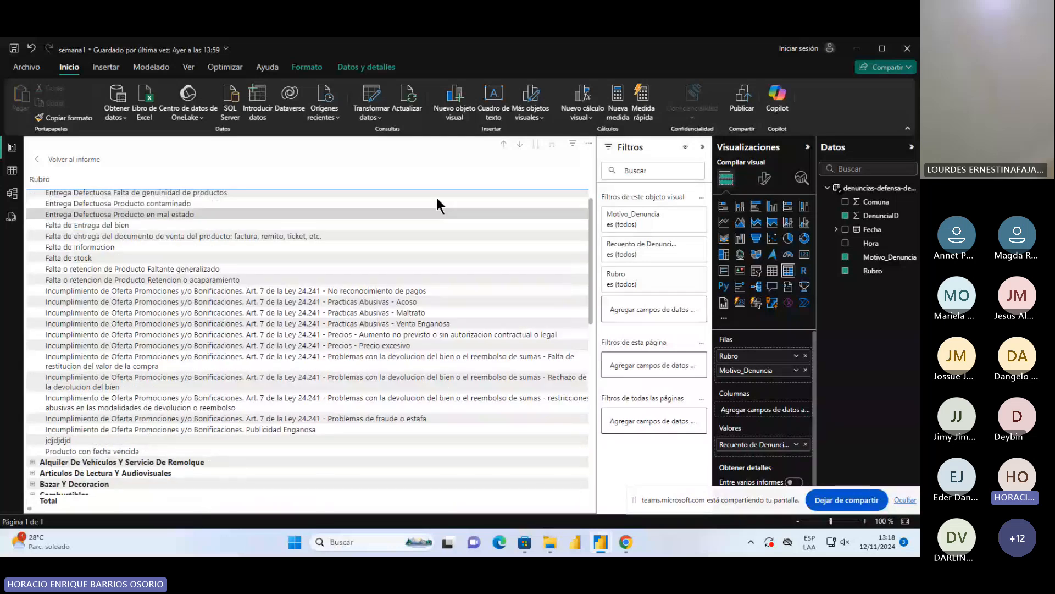
left_click(33, 186)
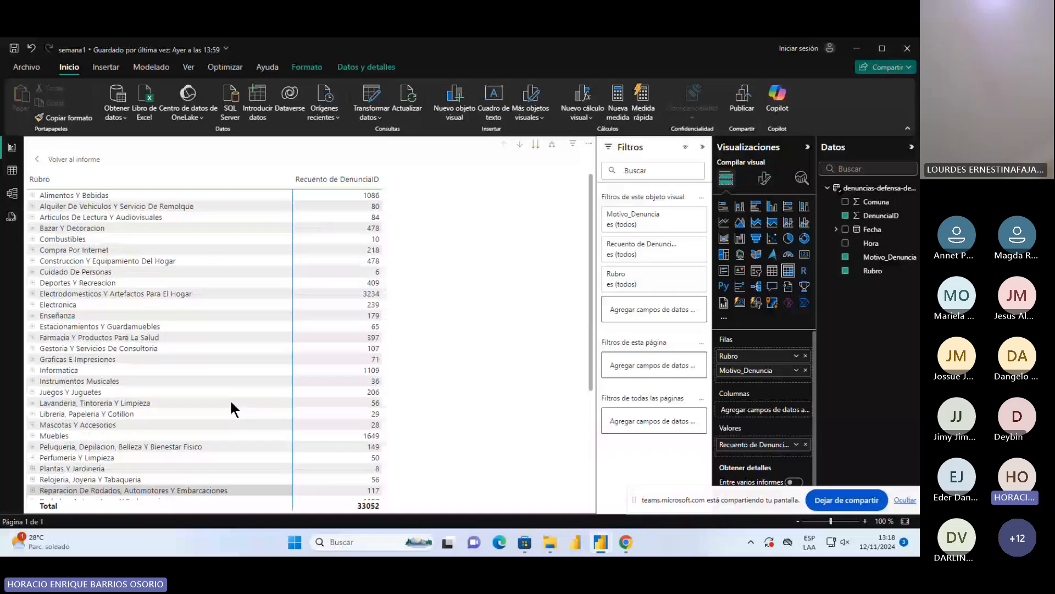
Expand Alimentos Y Bebidas again, collapse the Filtros pane to make room for the matrix, and review the counts
left_click(33, 195)
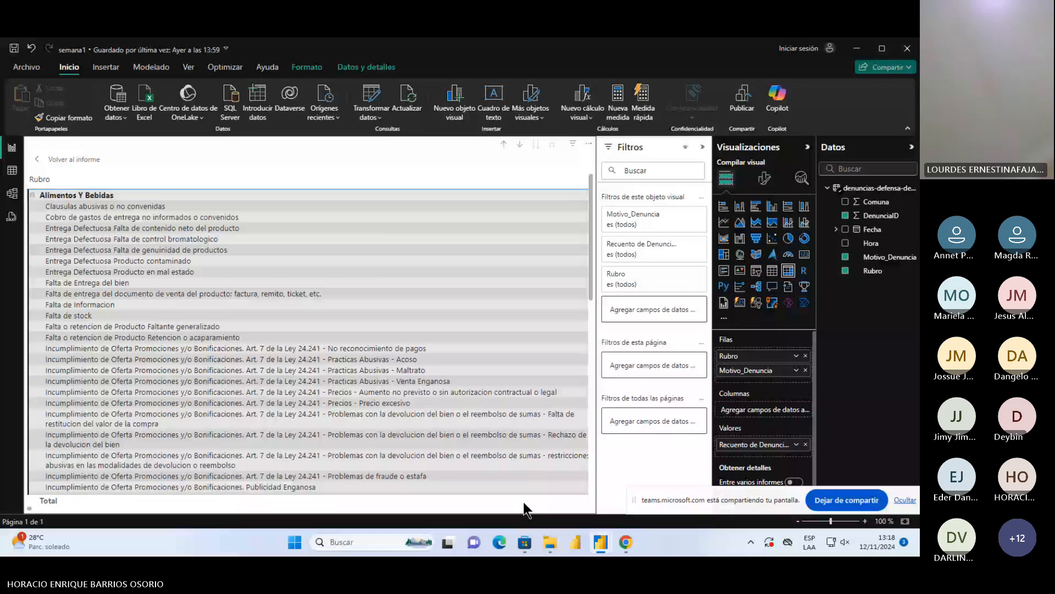
left_click(560, 355)
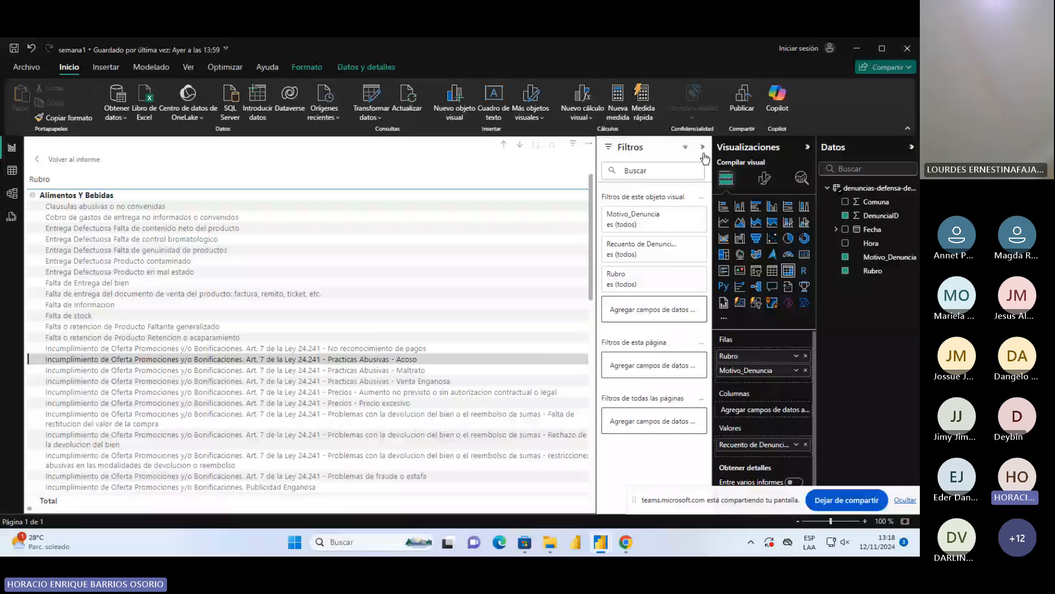
left_click(703, 147)
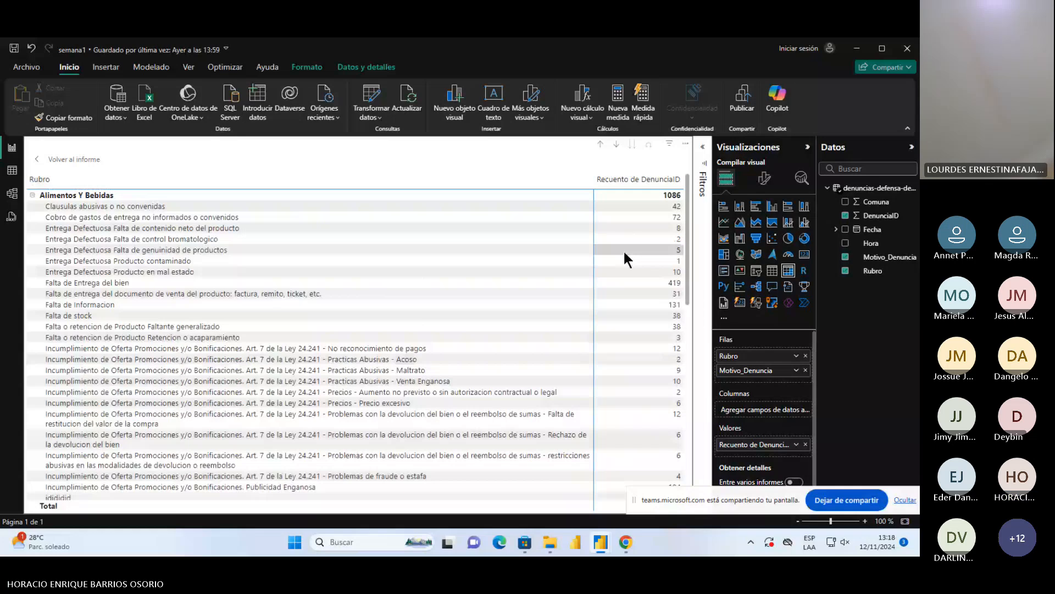
scroll(631, 398, "down", 15)
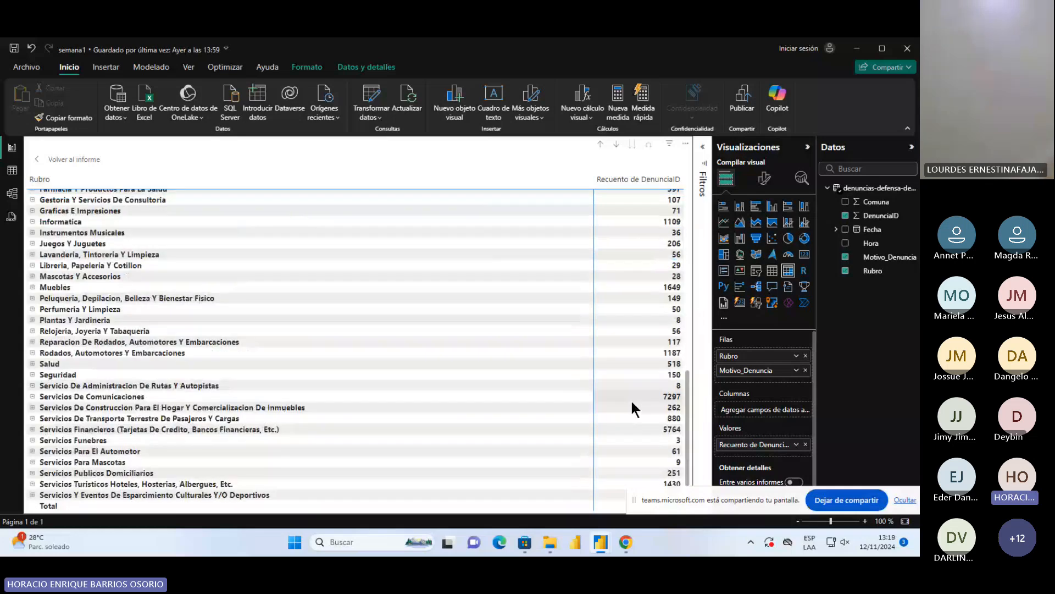
scroll(631, 398, "up", 15)
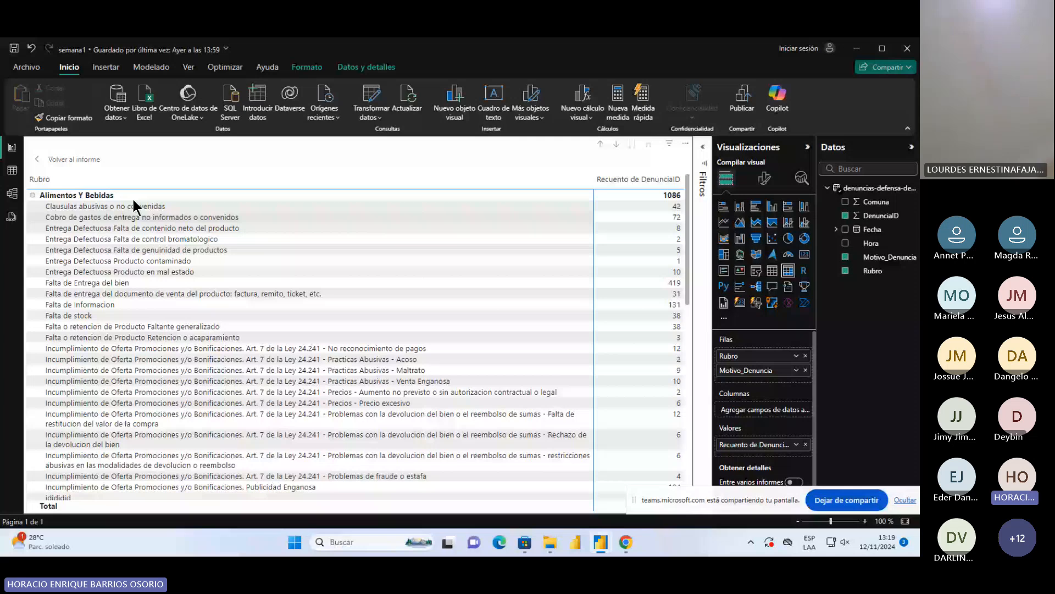
Return to the report page and stretch the Rubro matrix down to the page's lower edge and slightly upward
left_click(73, 160)
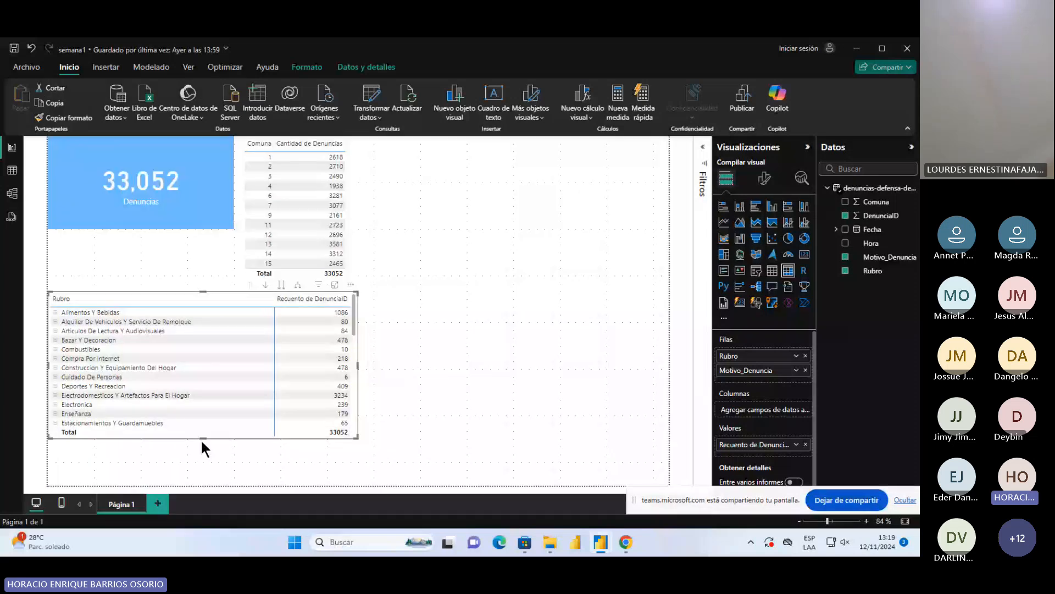
left_click_drag(202, 440, 202, 485)
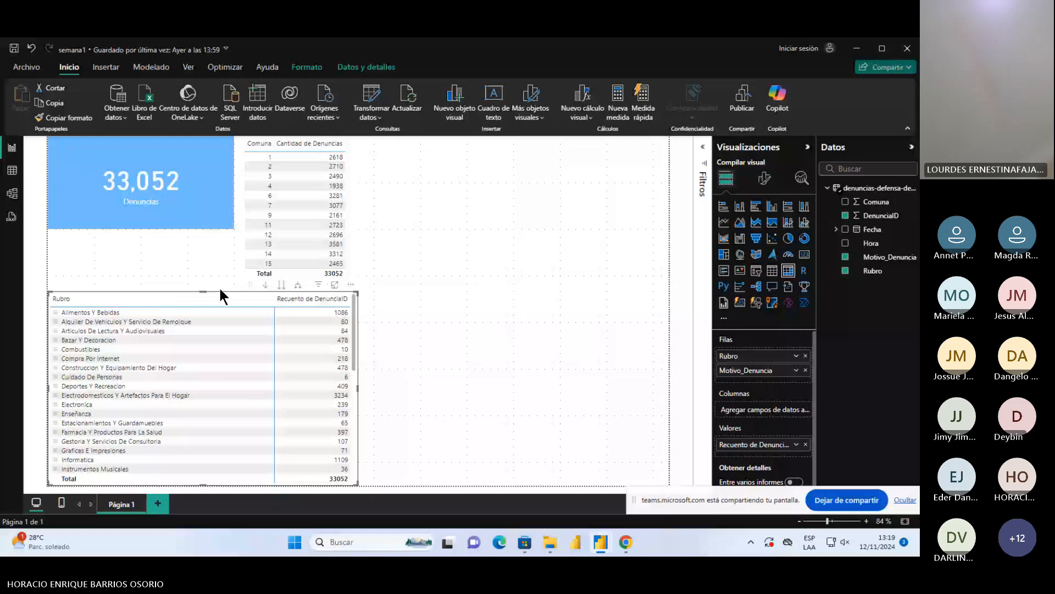
left_click_drag(203, 294, 201, 287)
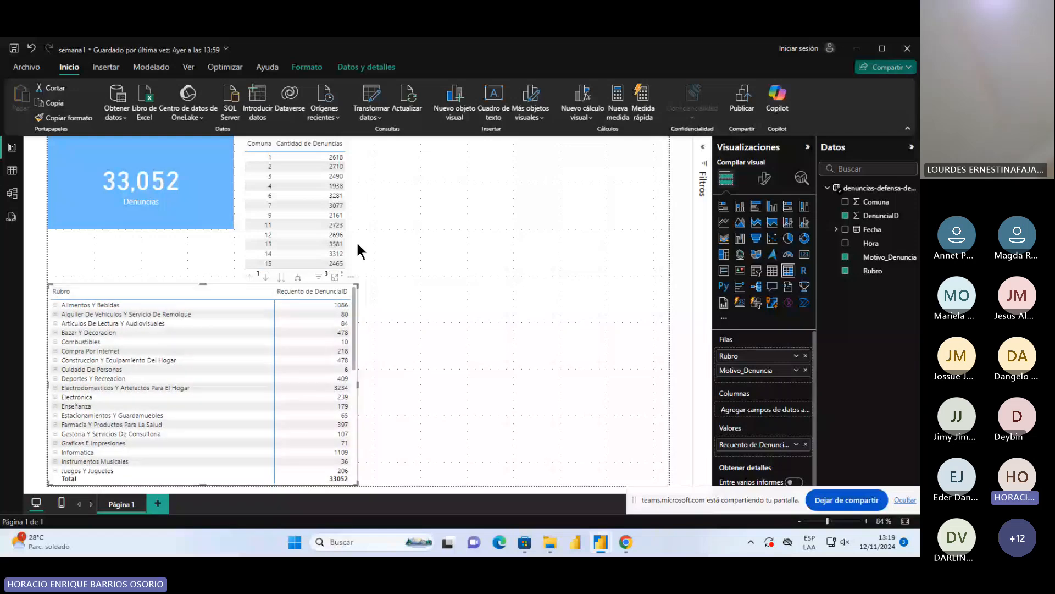
Try to shorten the Comuna table slightly from its lower edge, away from the Rubro matrix
left_click(357, 244)
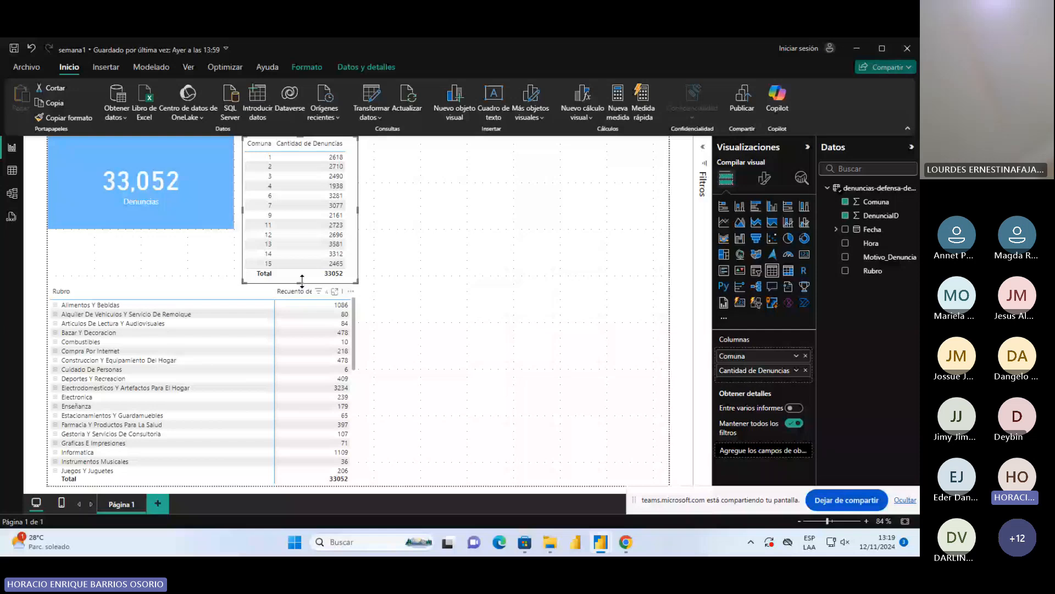
left_click_drag(302, 280, 301, 275)
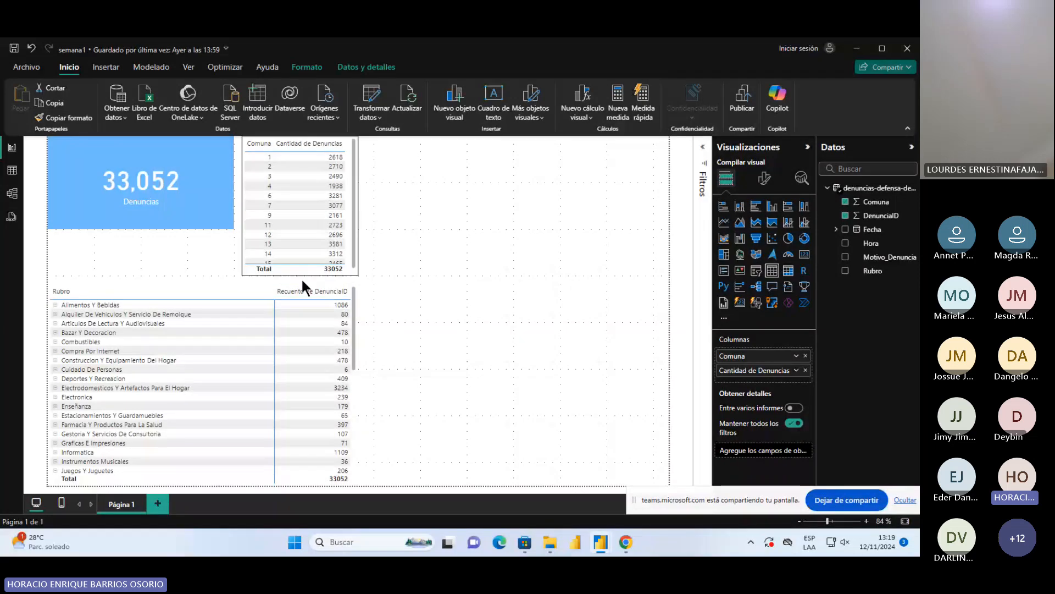
Rename the Rubro row field of the matrix as "Rubro de la denuncia"
left_click(354, 370)
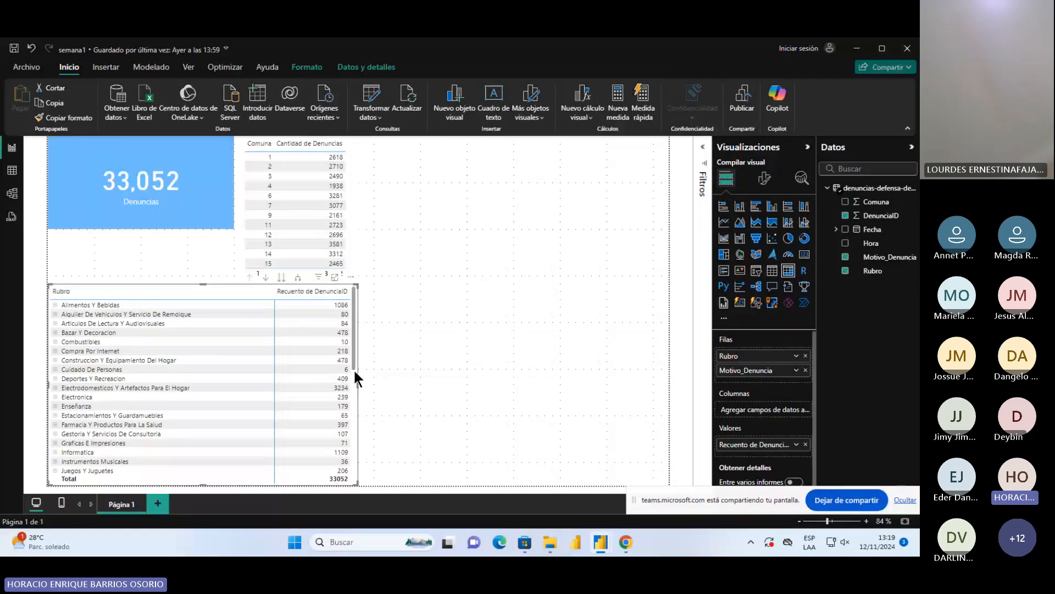
right_click(196, 425)
left_click(400, 394)
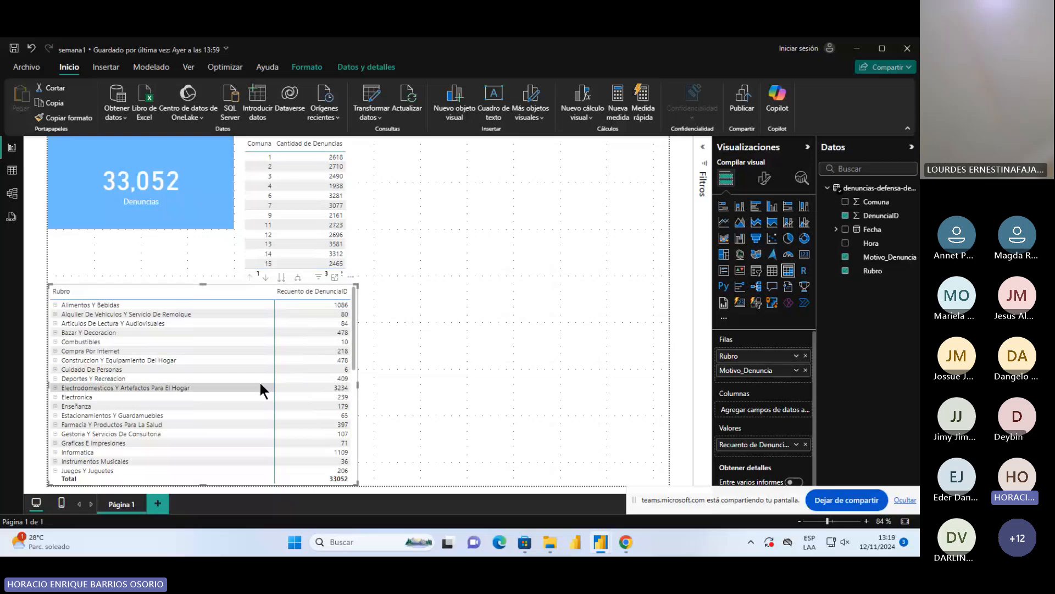
scroll(260, 387, "down", 10)
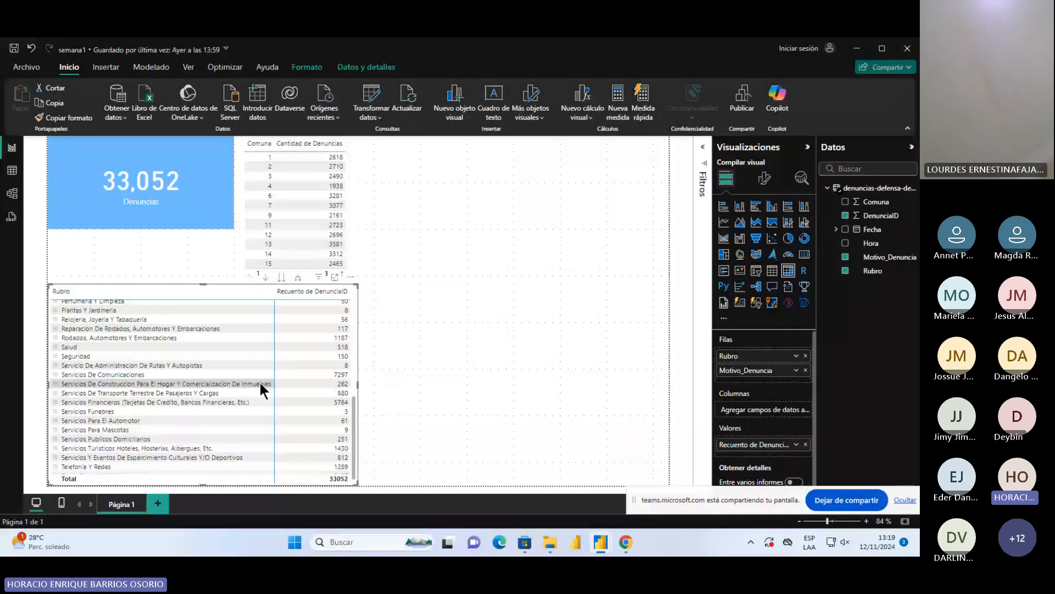
scroll(260, 383, "up", 10)
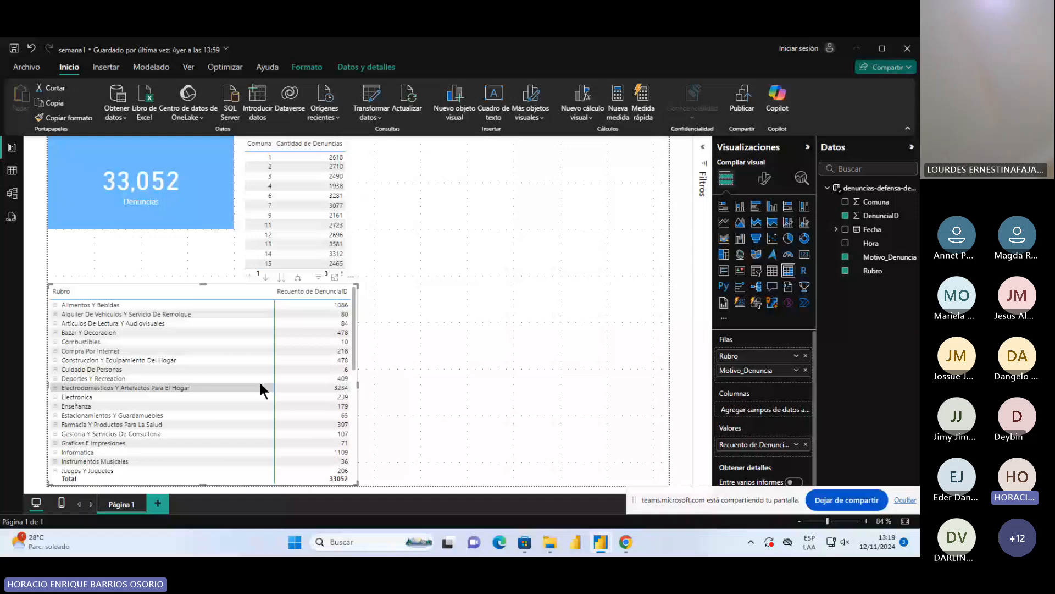
double_click(774, 354)
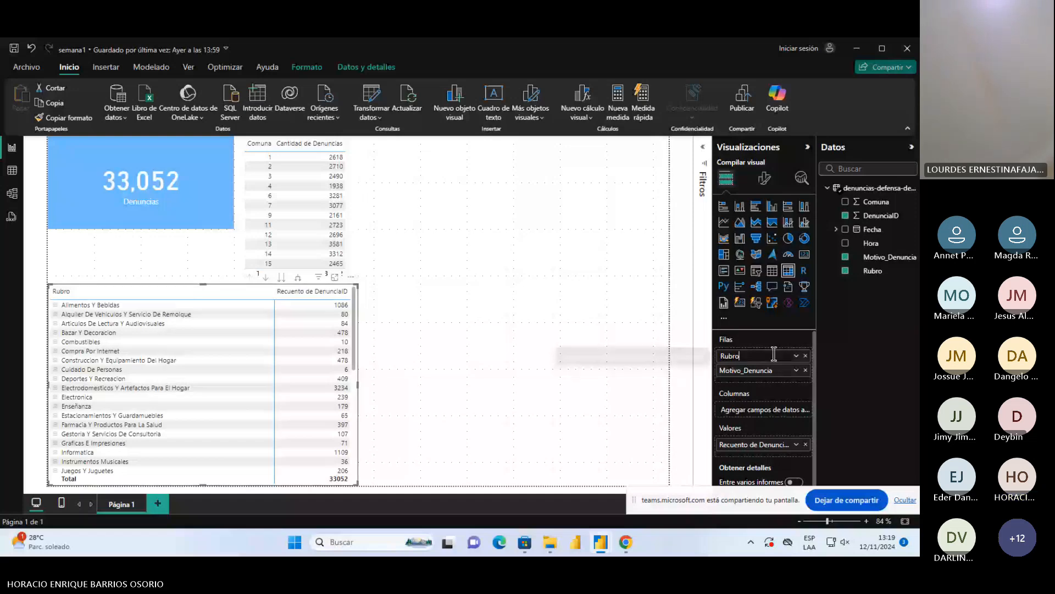
type("de la ")
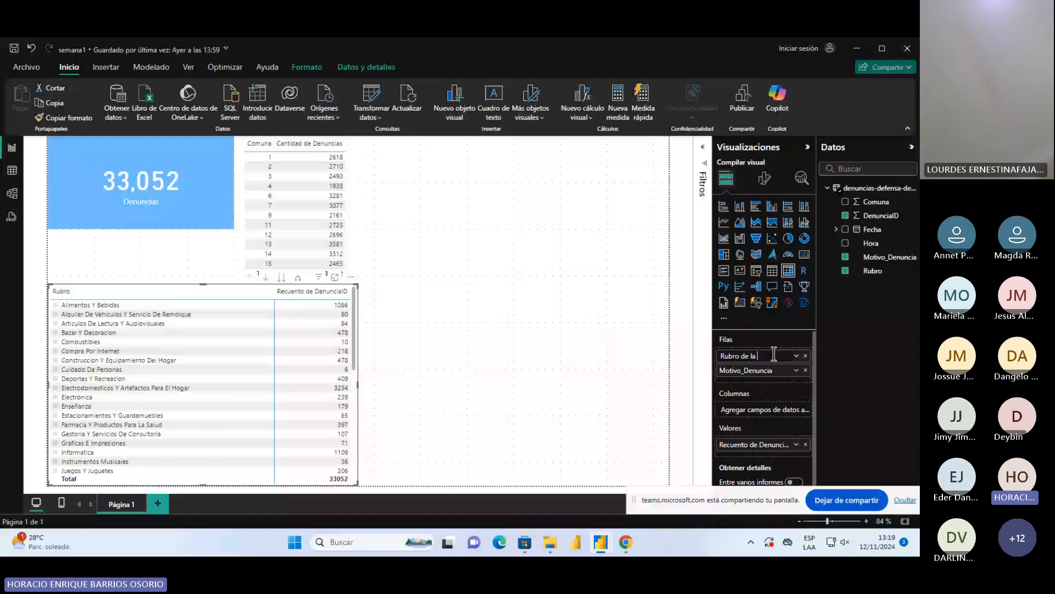
type("denuncia")
key("Return")
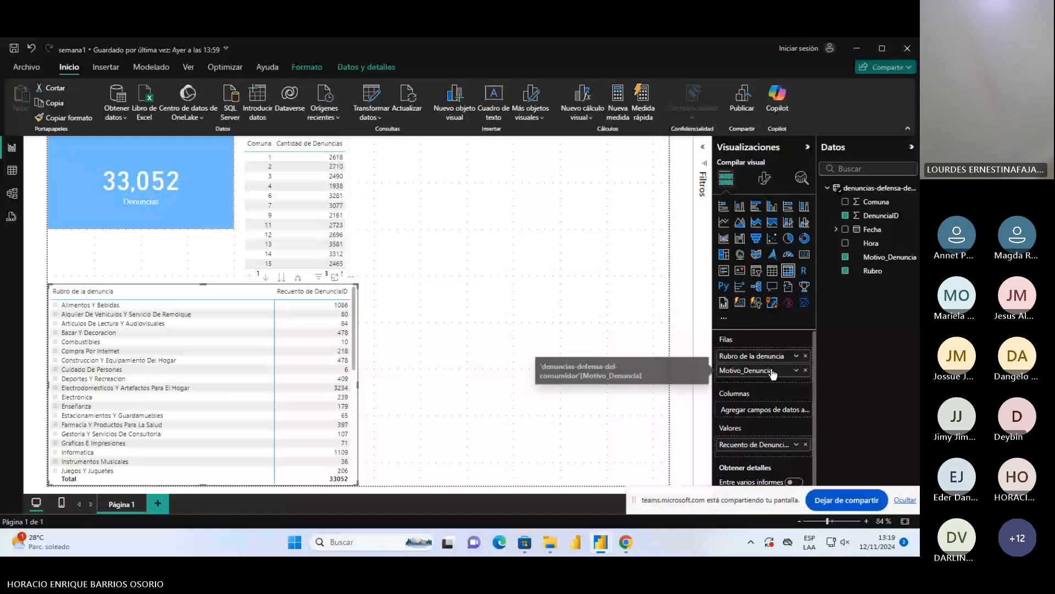
Rename the matrix's Motivo_Denuncia row field as "Motivo de la denuncia"
double_click(772, 371)
type("M")
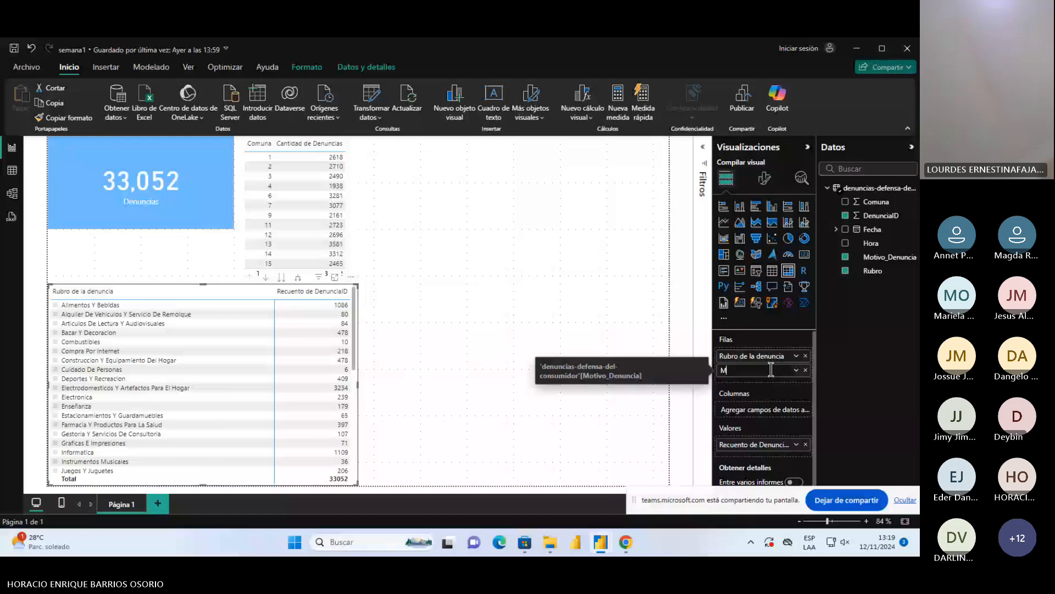
type("otivo de la denuncia")
key("Return")
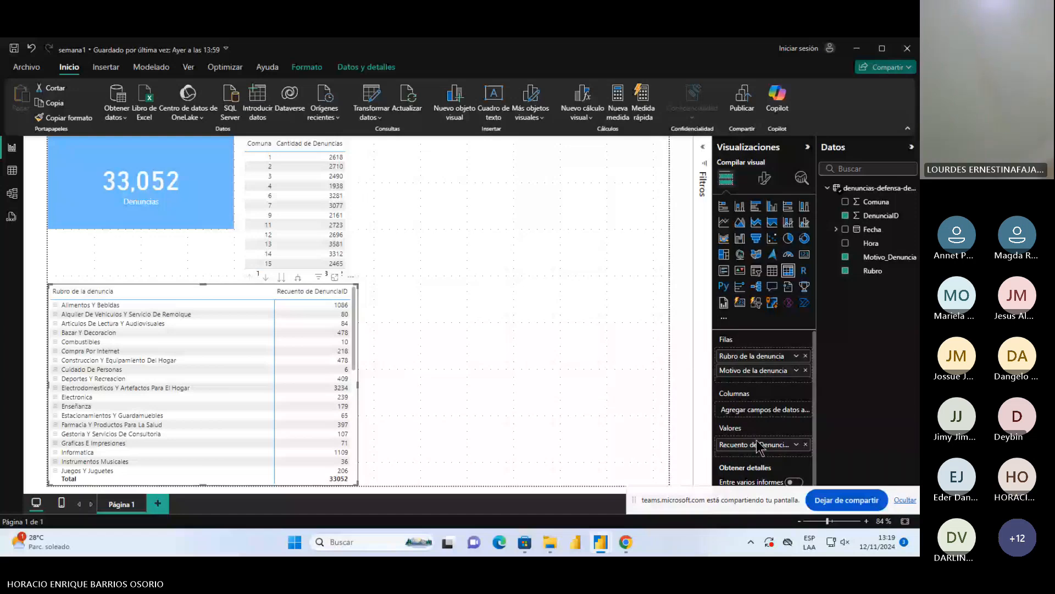
Rename the matrix's DenunciaID count value as "Cantidad de denuncia" and deselect the matrix
double_click(757, 444)
type("CAN")
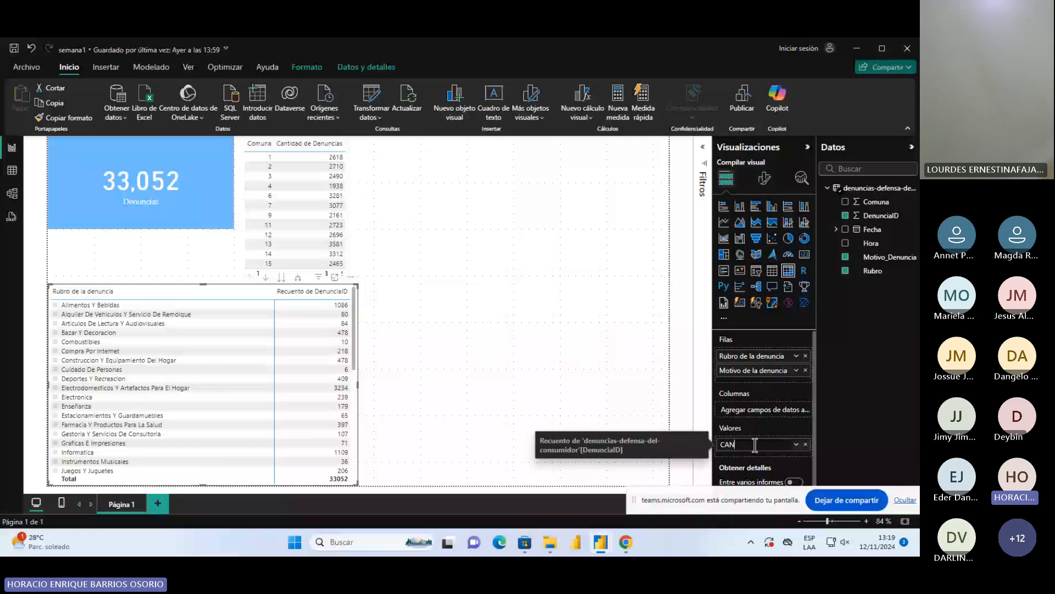
key("BackSpace")
key("BackSpace")
key("BackSpace")
type("Cantidad d")
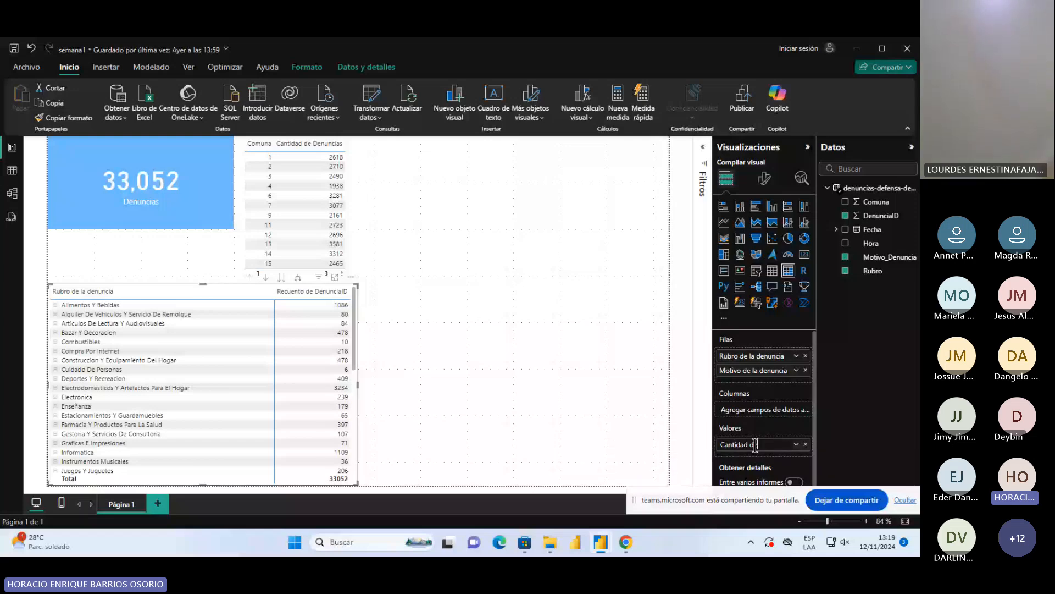
type("e denuncia")
key("Return")
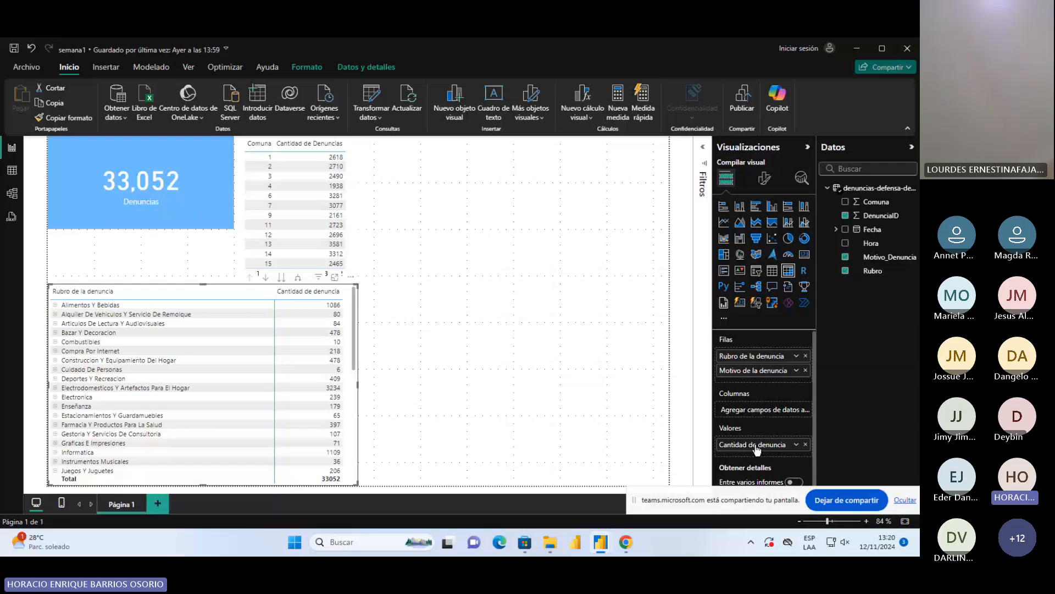
left_click(595, 260)
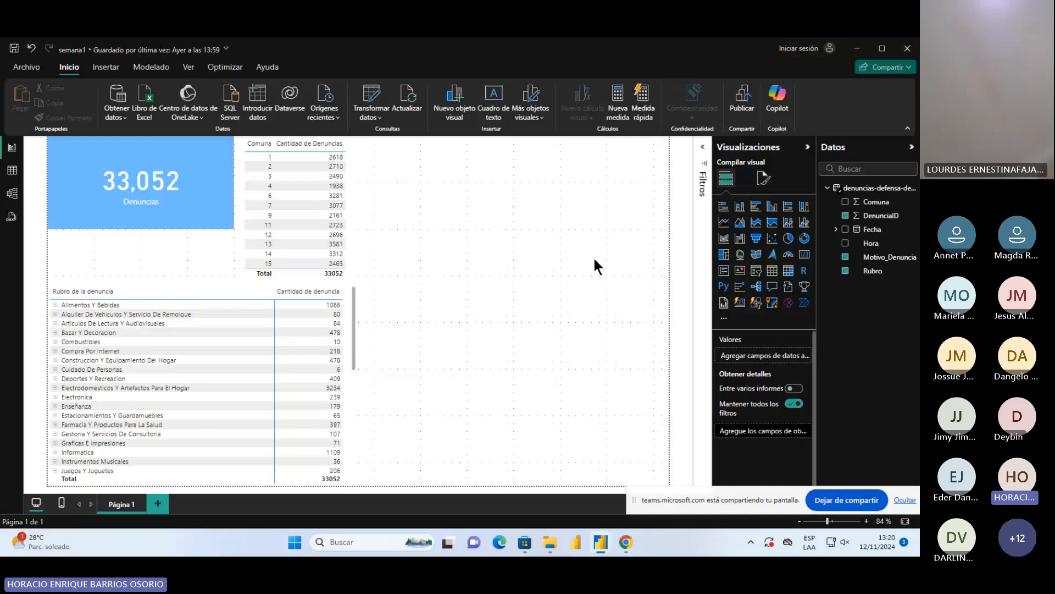
Shorten the Comuna table slightly from its lower edge and move the Denuncias card down toward the matrix
left_click(309, 272)
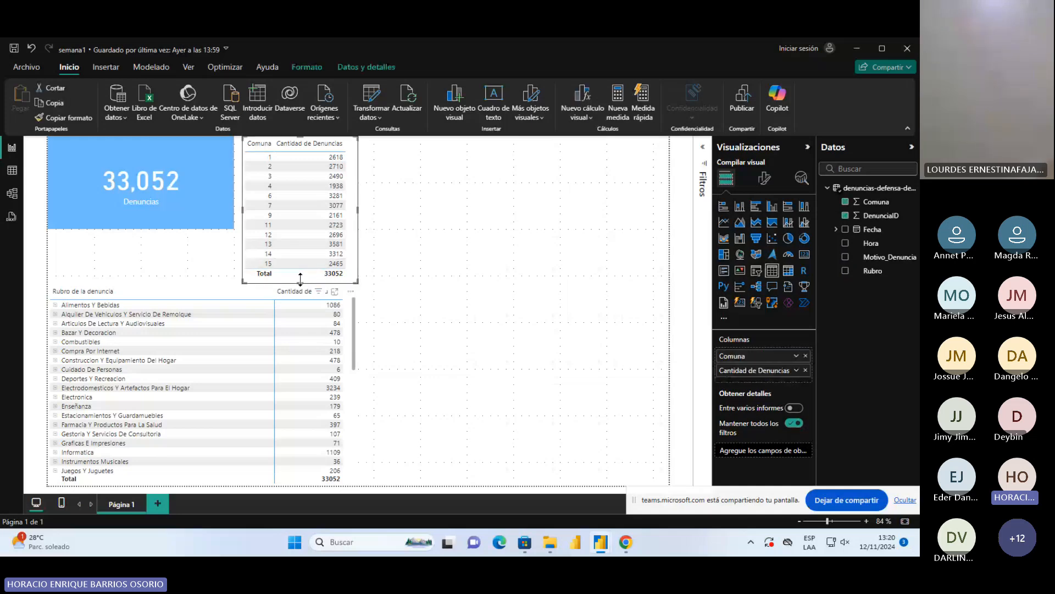
left_click_drag(300, 279, 295, 276)
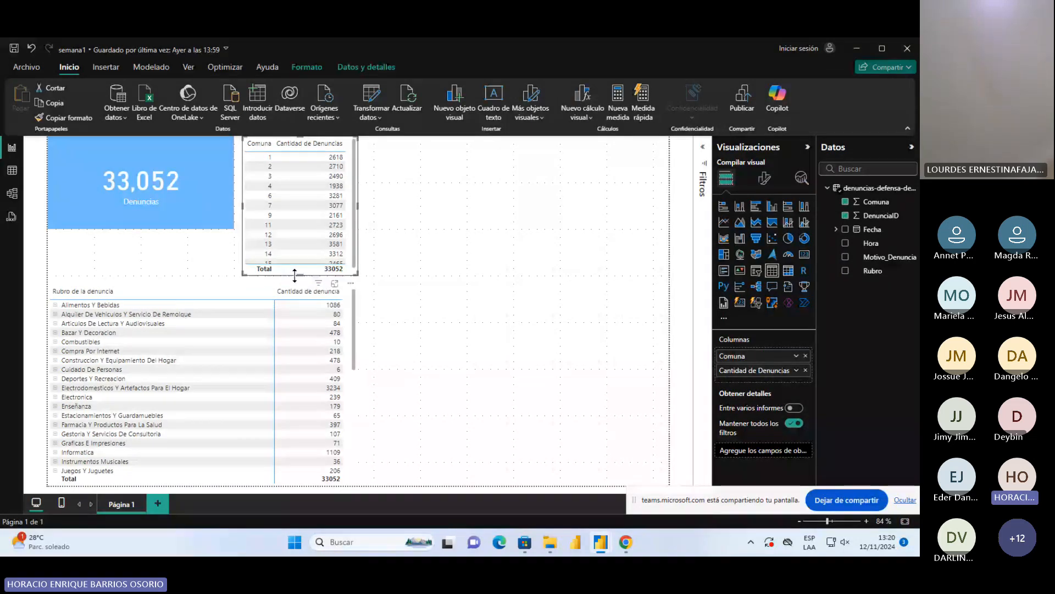
left_click_drag(186, 200, 187, 225)
left_click(214, 295)
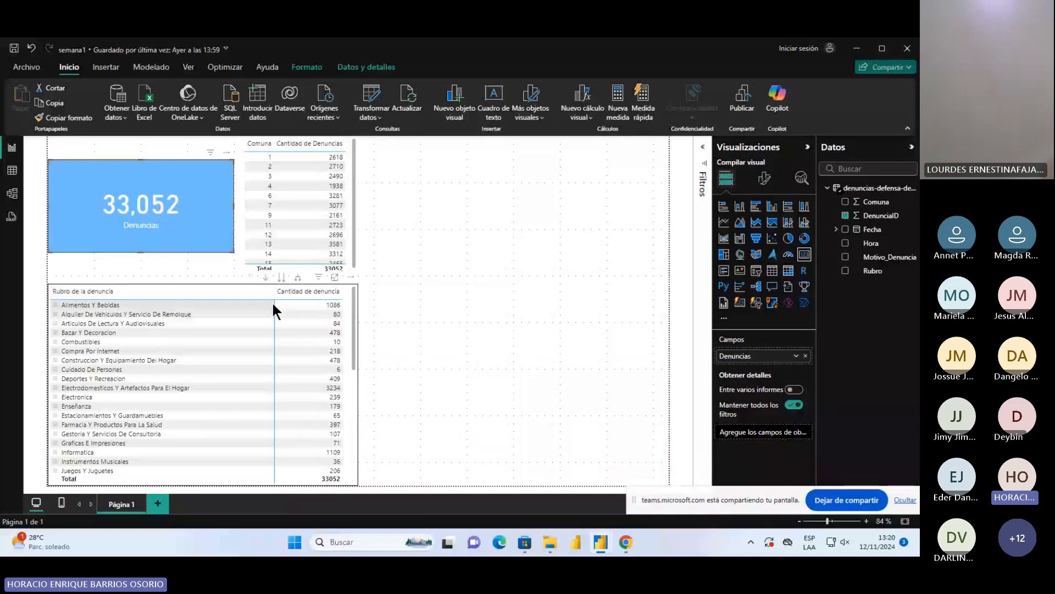
left_click(347, 439)
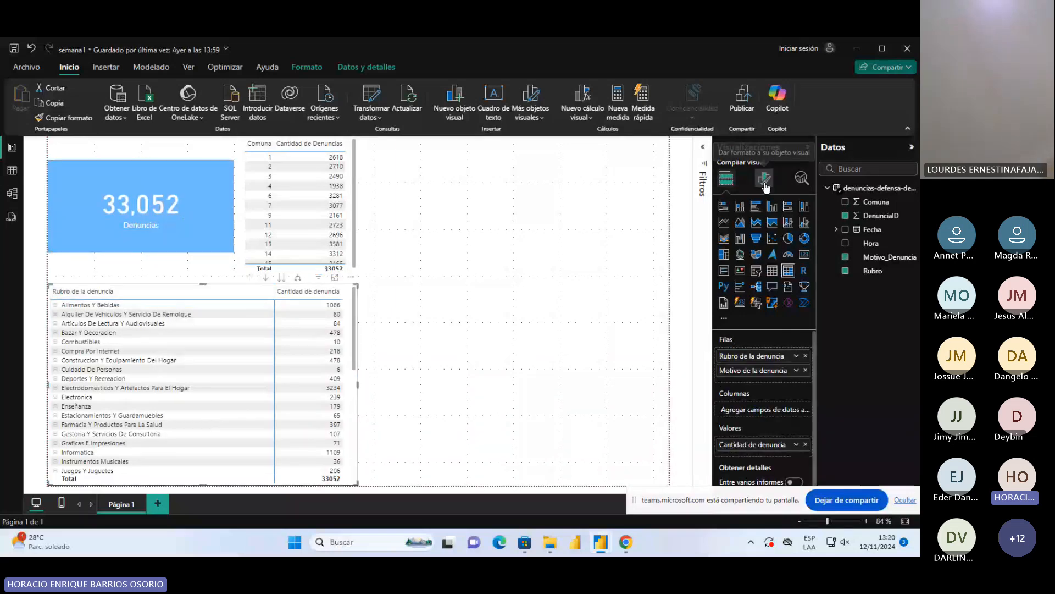
Examine the Comuna table's formatting options for Valores, Encabezados de columna and Totales
left_click(355, 164)
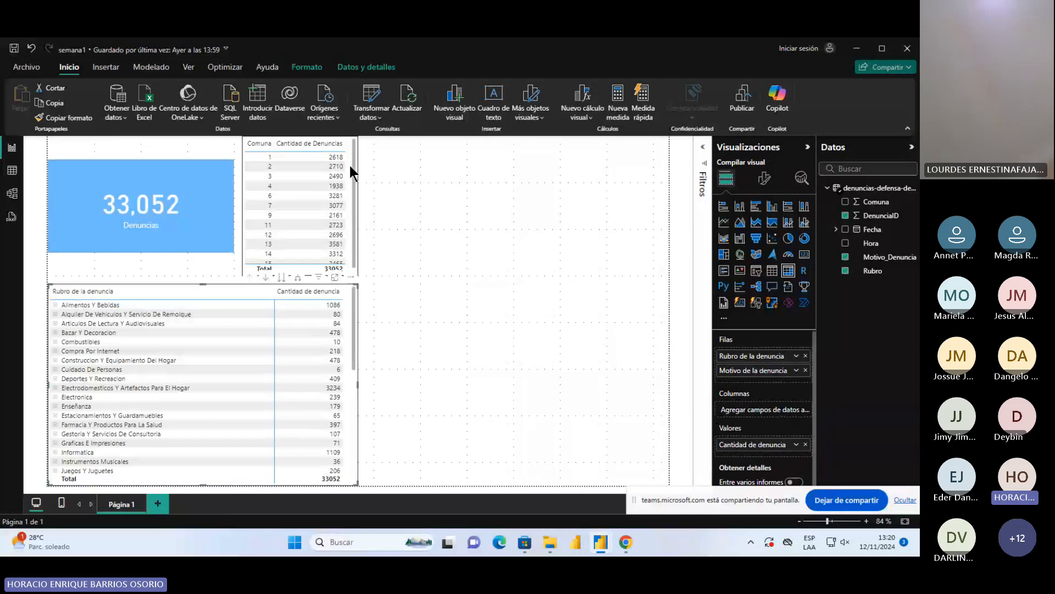
left_click(764, 178)
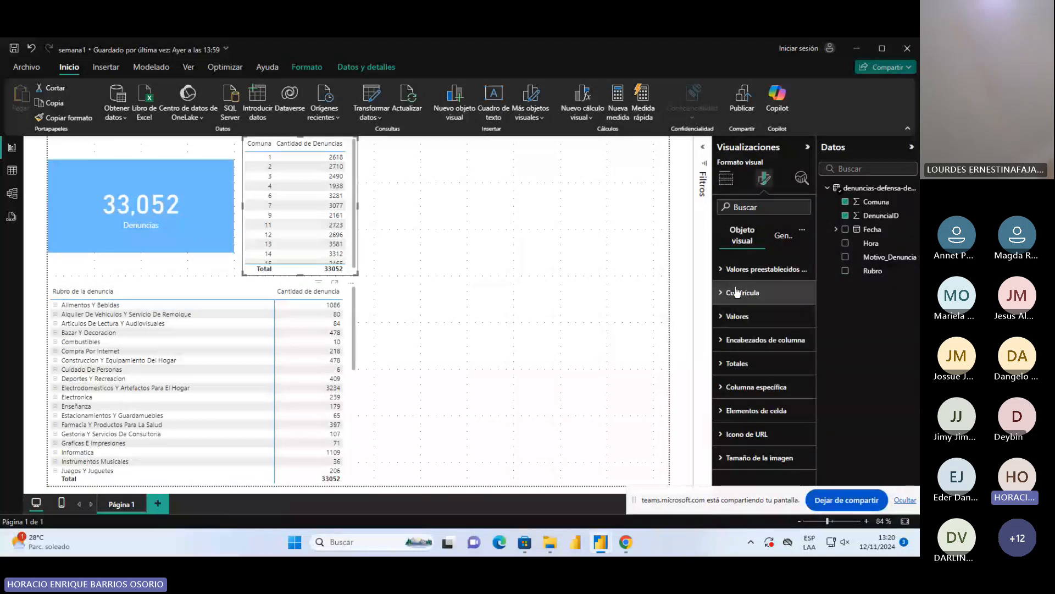
left_click(738, 315)
scroll(770, 385, "down", 3)
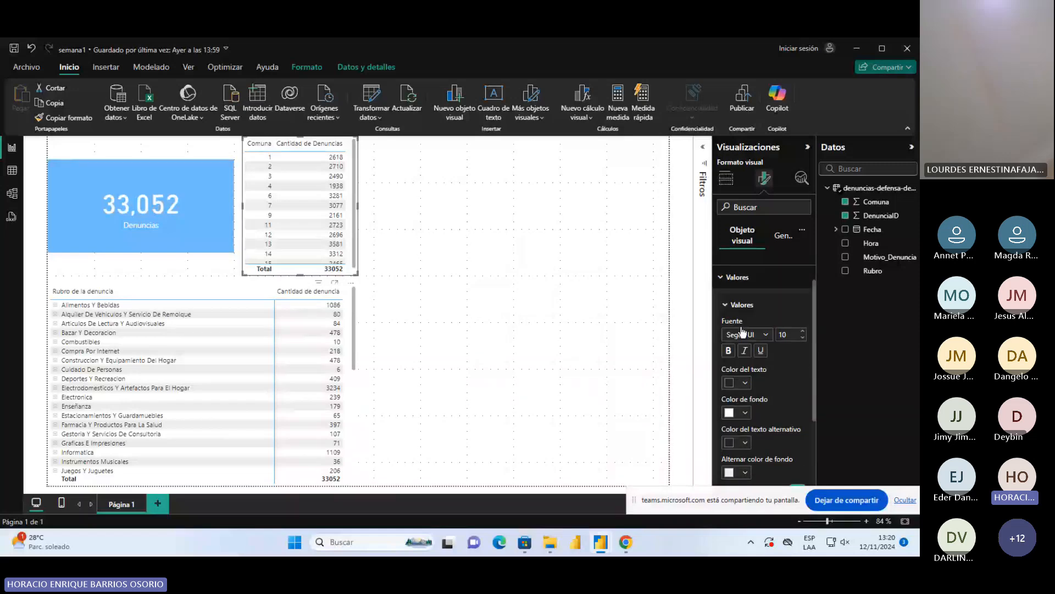
scroll(773, 398, "up", 1)
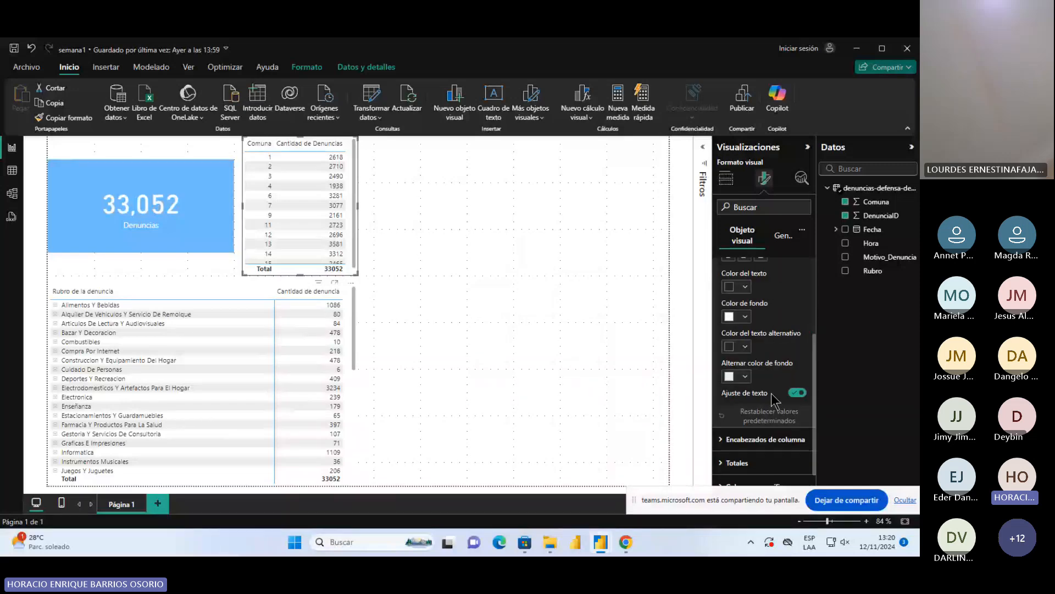
scroll(733, 335, "up", 2)
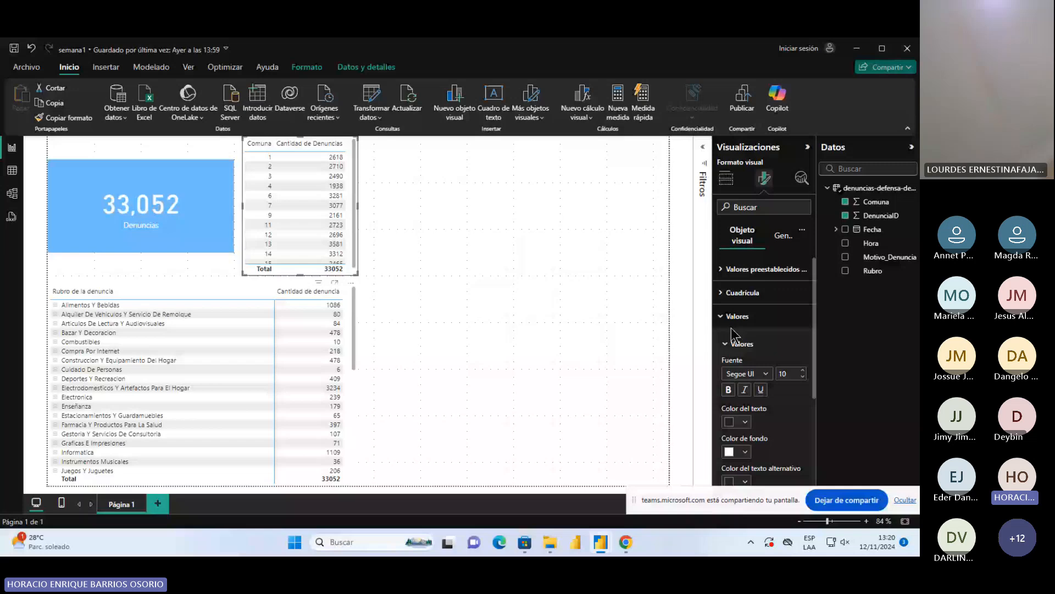
left_click(735, 321)
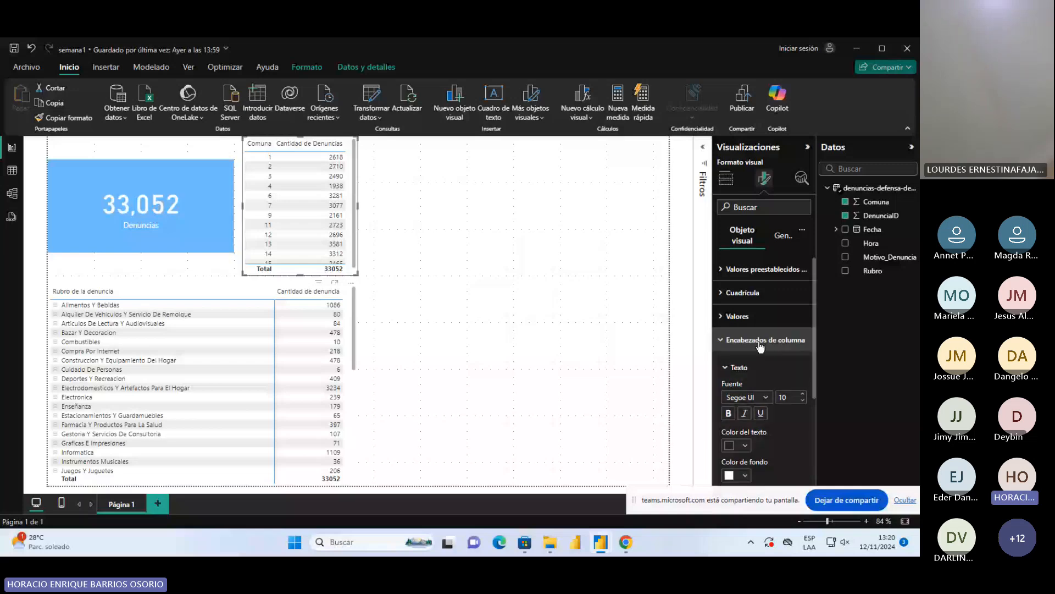
left_click(760, 343)
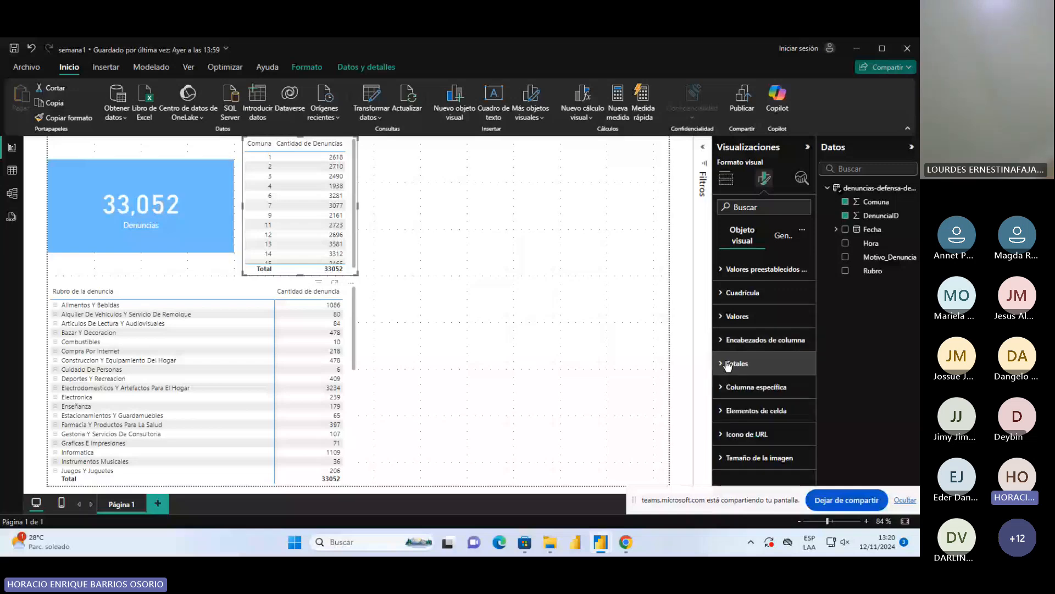
left_click(729, 363)
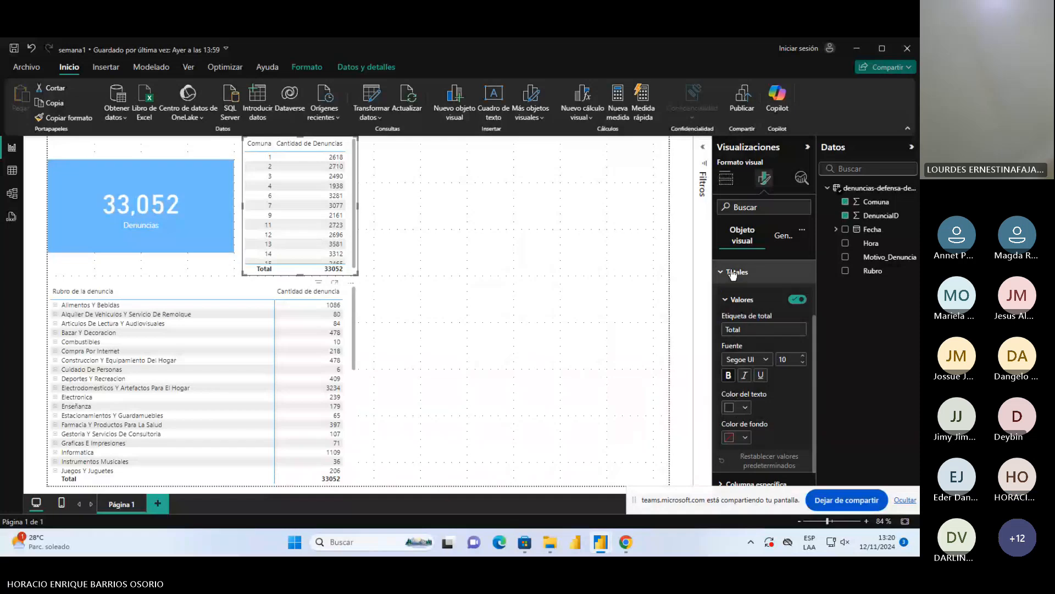
left_click(733, 273)
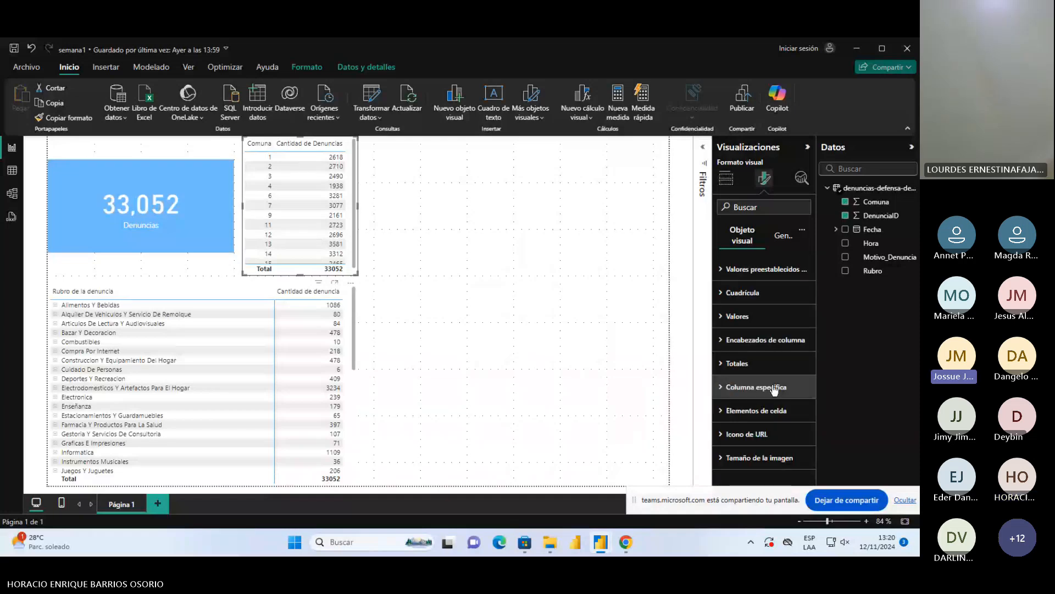
Examine the Comuna table's Columna específica and Elementos de celda formatting options for the Comuna series
left_click(774, 387)
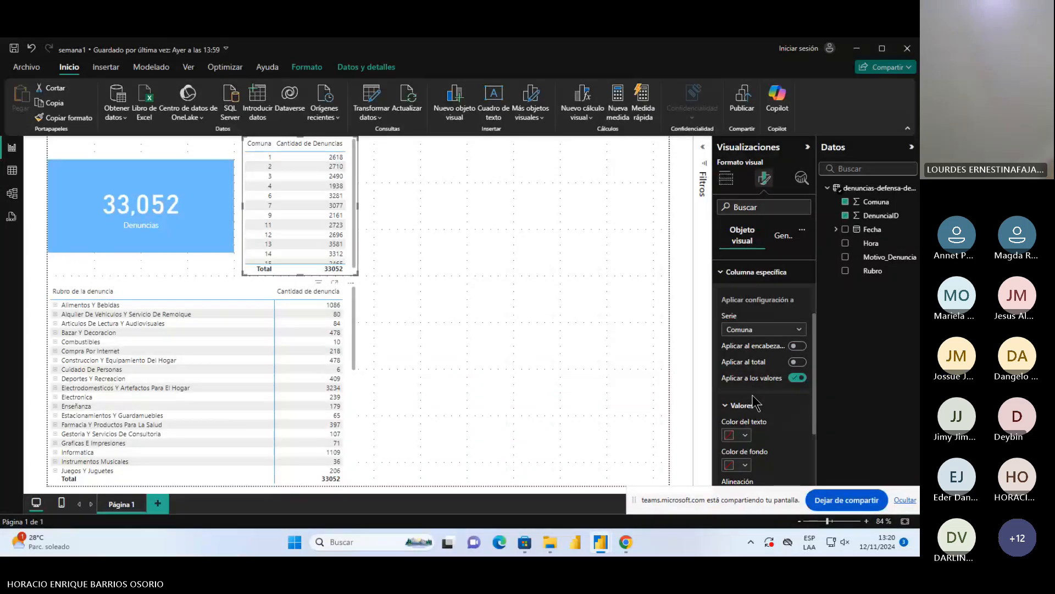
scroll(755, 392, "up", 1)
scroll(754, 391, "up", 3)
scroll(757, 402, "down", 4)
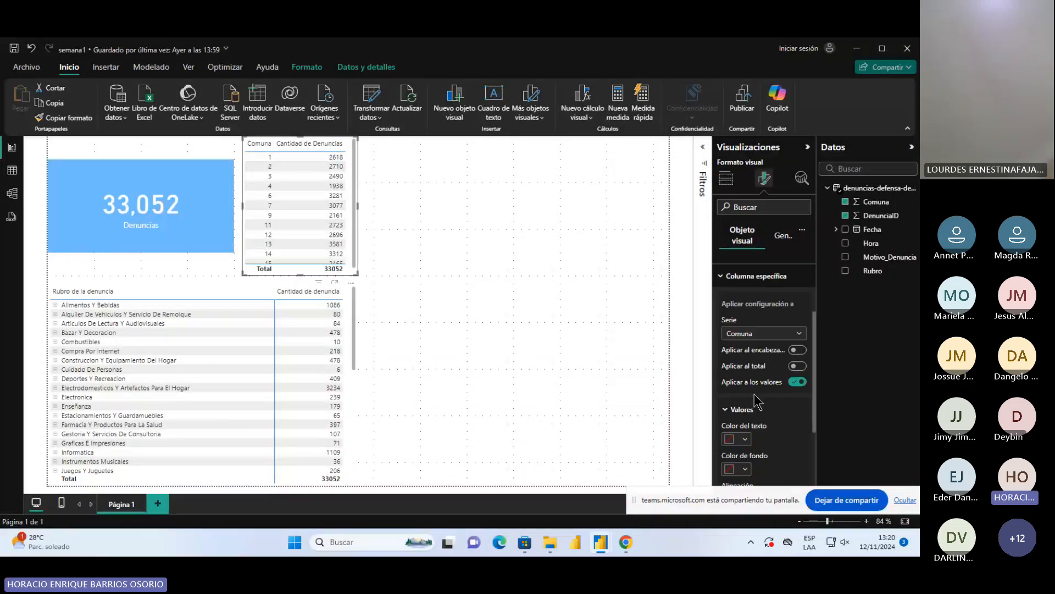
scroll(758, 402, "down", 5)
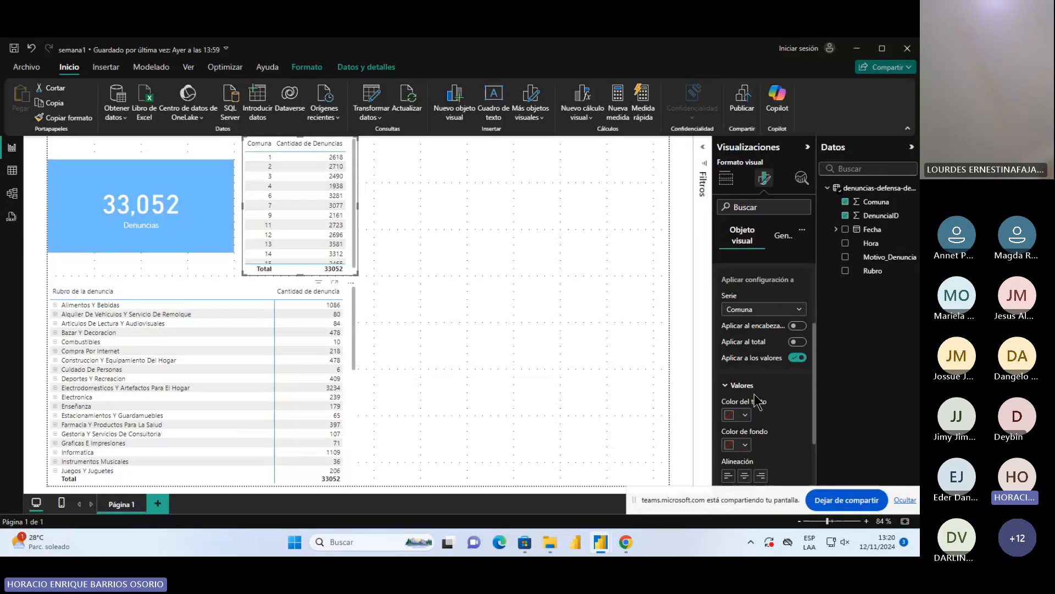
left_click(758, 449)
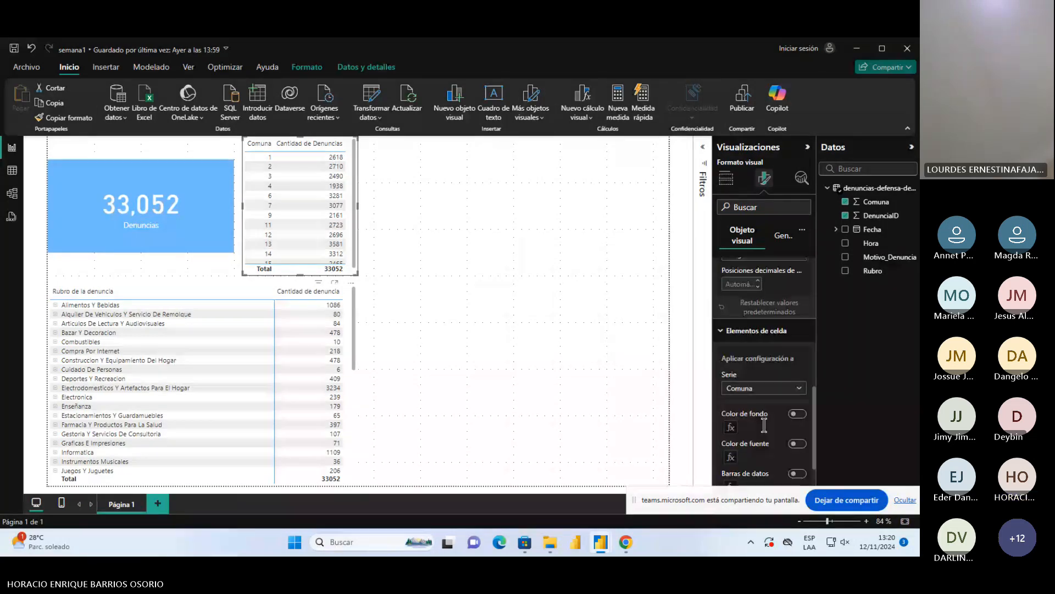
scroll(764, 426, "up", 6)
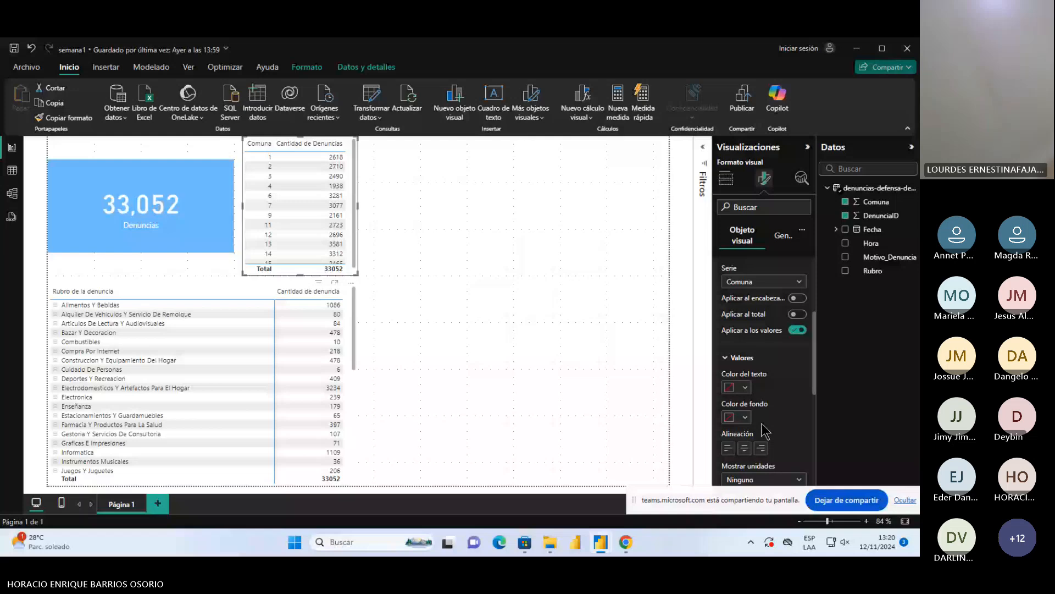
Format the Comuna table's Cantidad de Denuncias values as Número entero with the thousands separator on
left_click(777, 236)
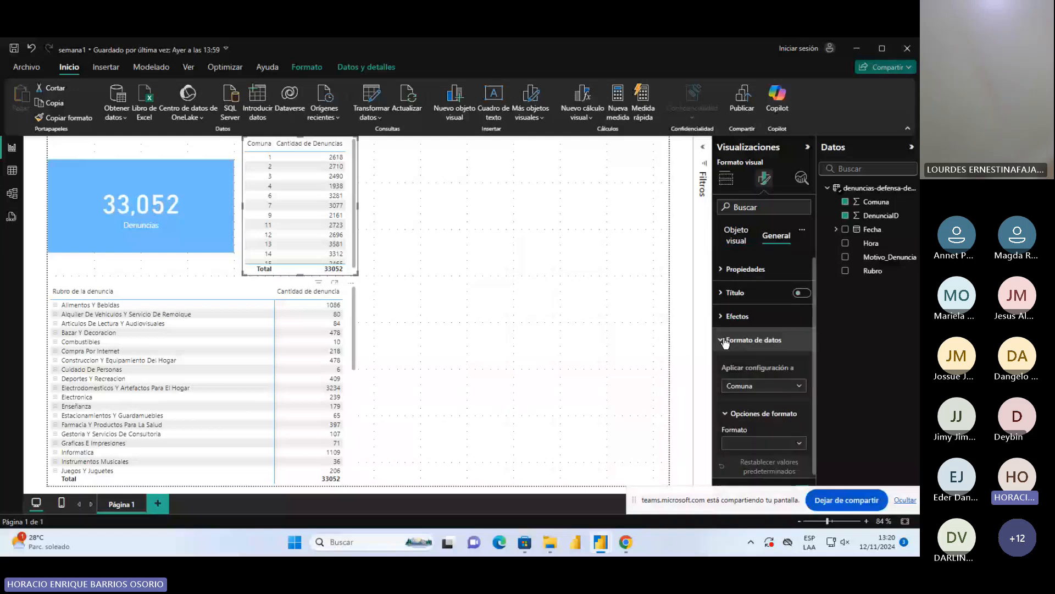
scroll(757, 357, "down", 1)
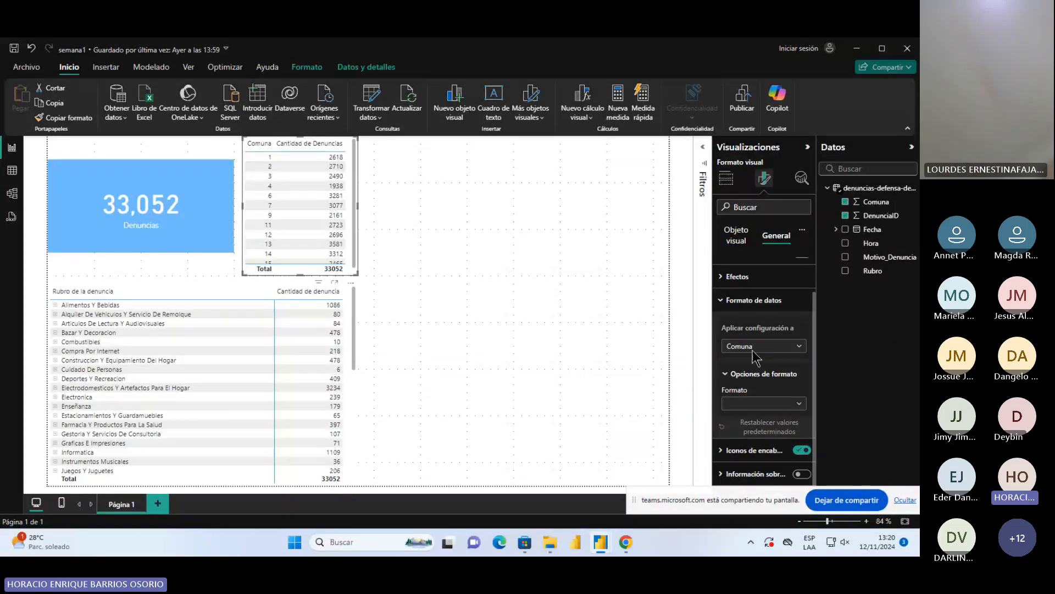
left_click(756, 347)
left_click(760, 372)
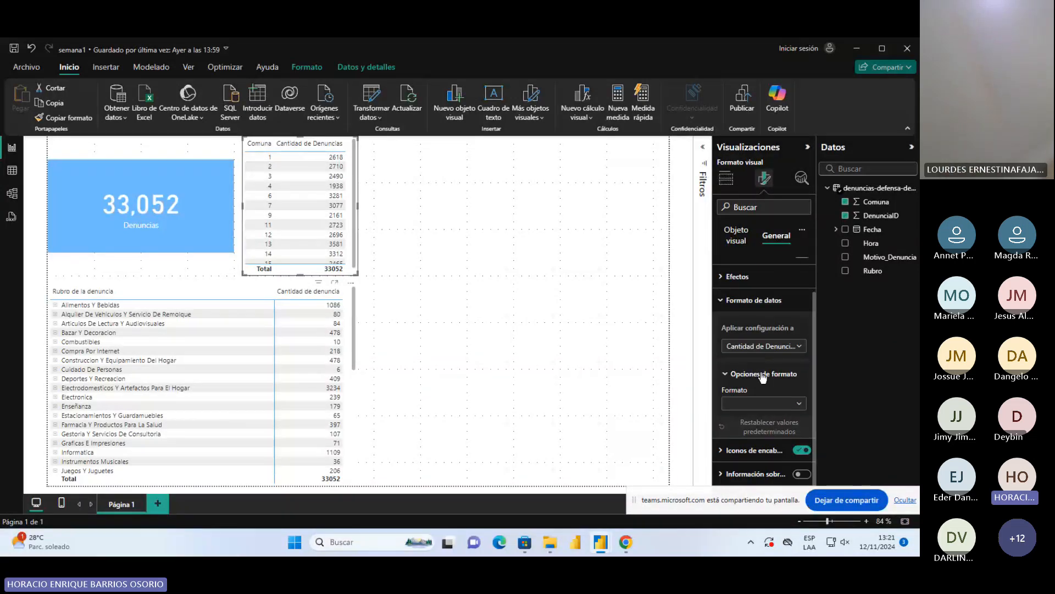
left_click(791, 407)
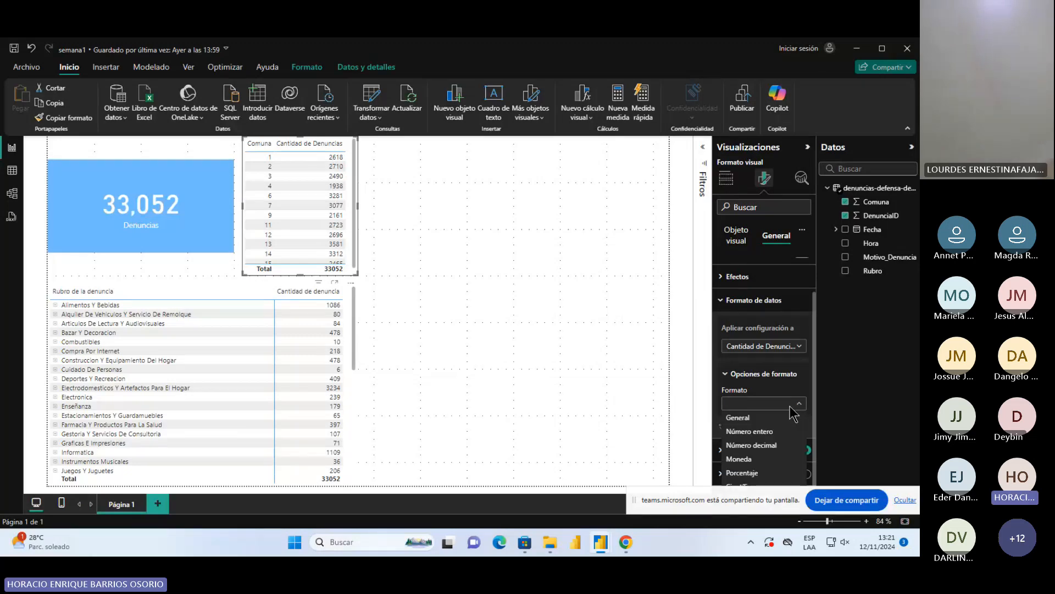
left_click(774, 416)
scroll(772, 409, "down", 1)
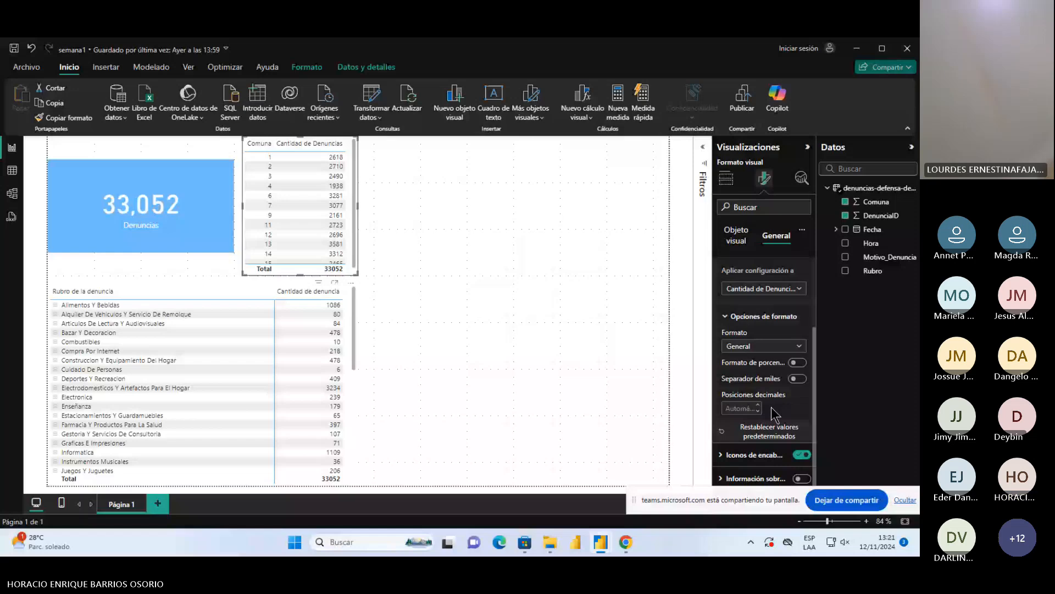
left_click(797, 379)
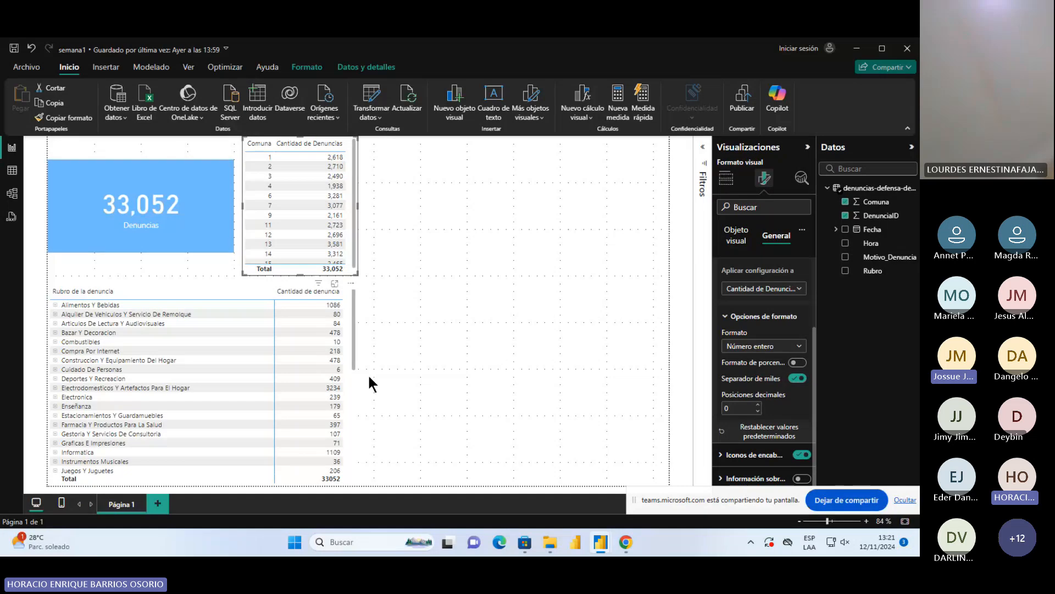
Set the matrix's Cantidad de denuncia values to the General format with the thousands separator on
left_click(354, 401)
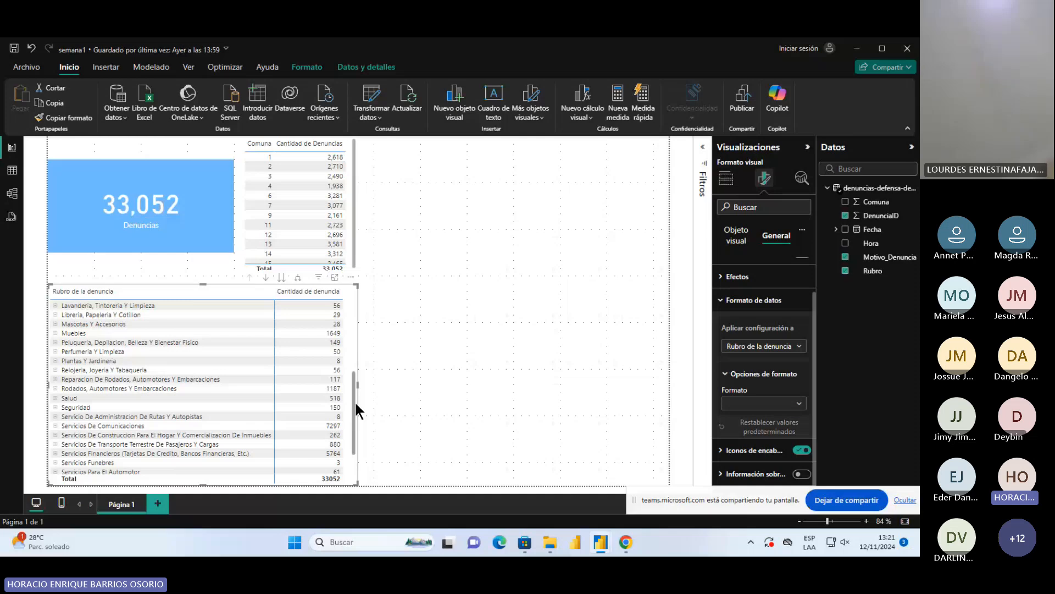
scroll(355, 404, "up", 5)
left_click(799, 403)
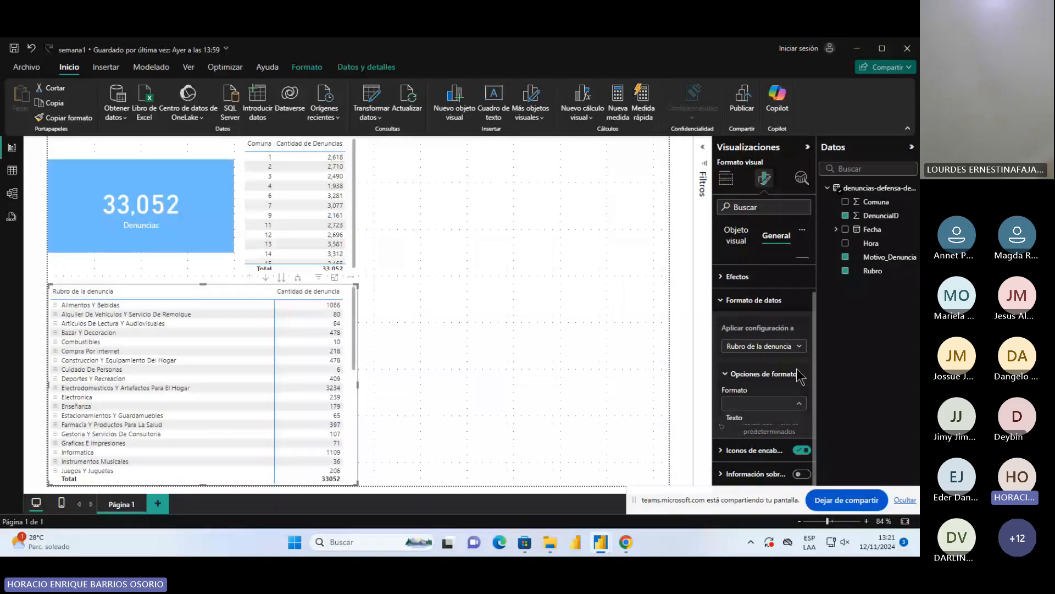
left_click(797, 407)
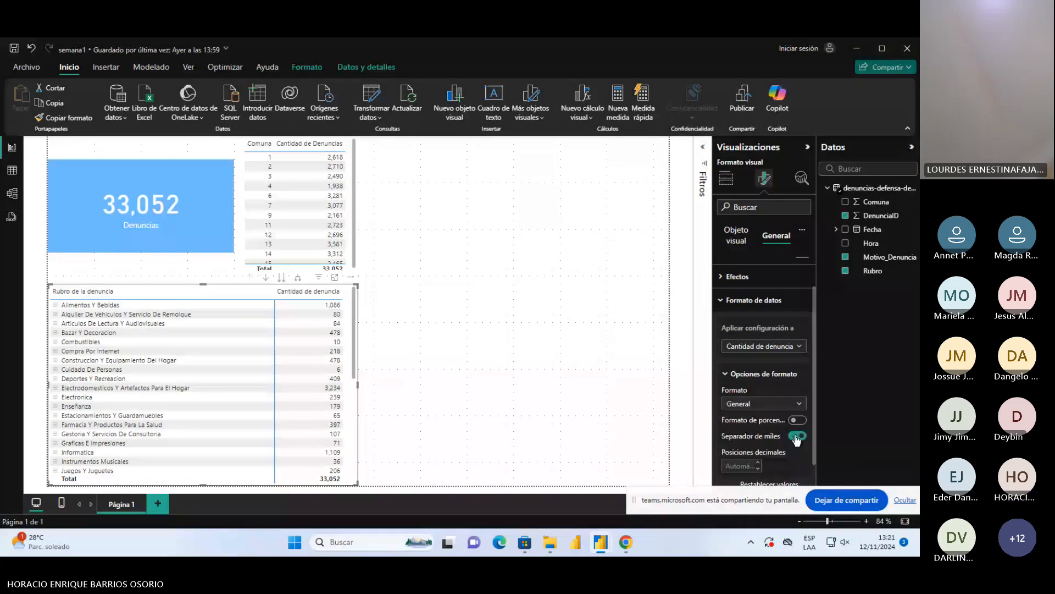
Rename the matrix's value field as "Cantidad de denuncias"
left_click(727, 178)
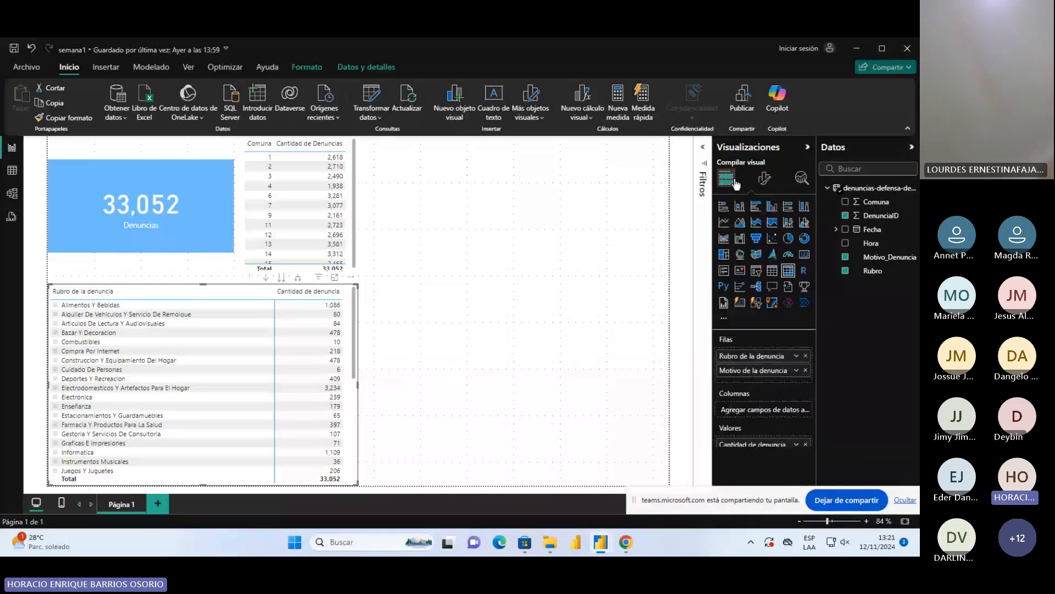
double_click(769, 445)
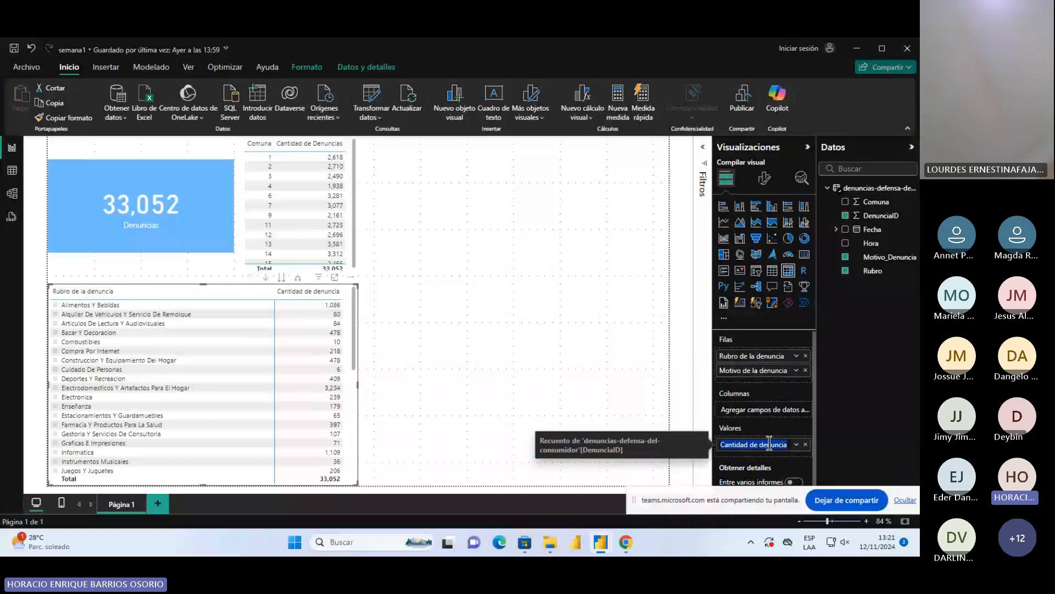
key("End")
type("s")
key("Return")
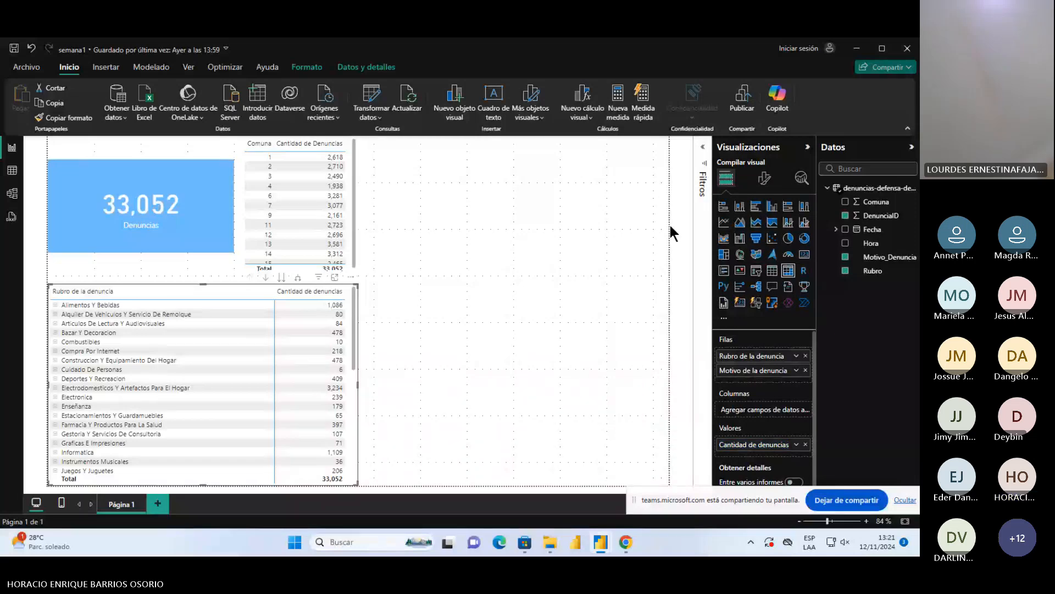
Examine the matrix's formatting options for Valores, Total general de columna, Columna específica, Elementos de celda and Icono de URL
left_click(765, 178)
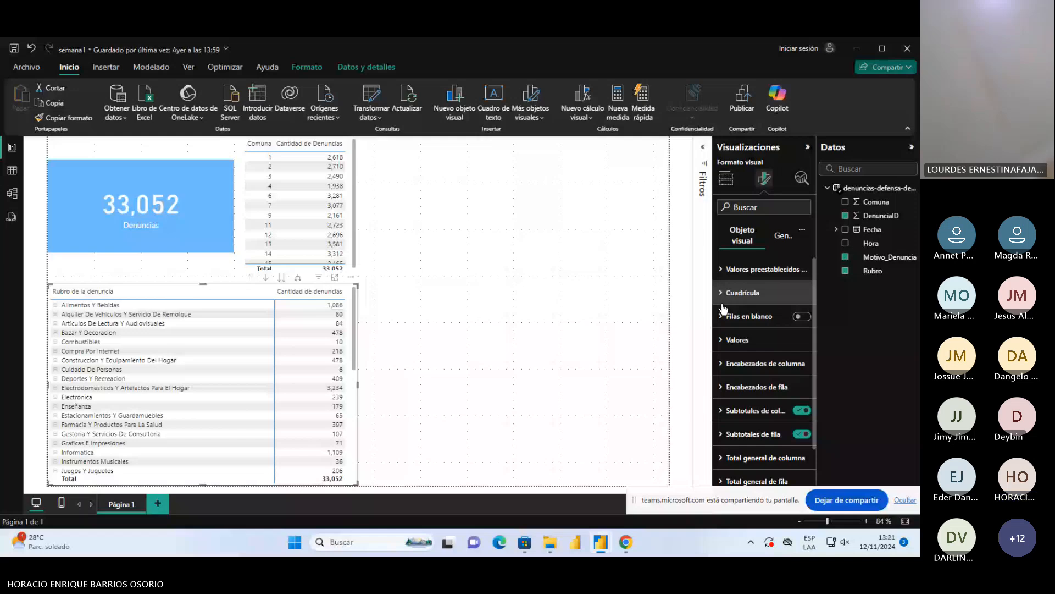
left_click(737, 340)
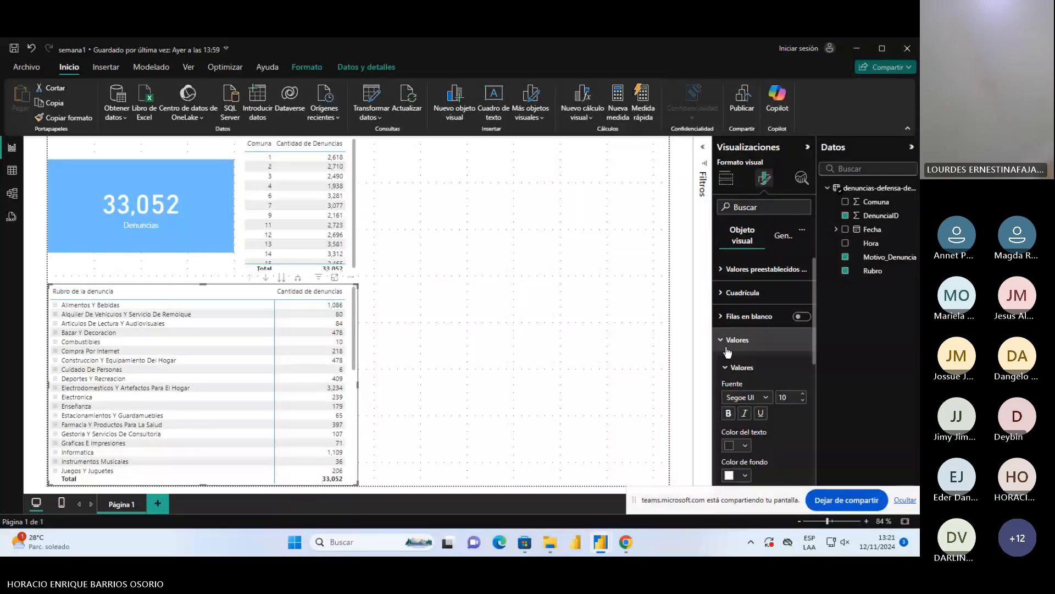
left_click(729, 341)
scroll(749, 386, "down", 1)
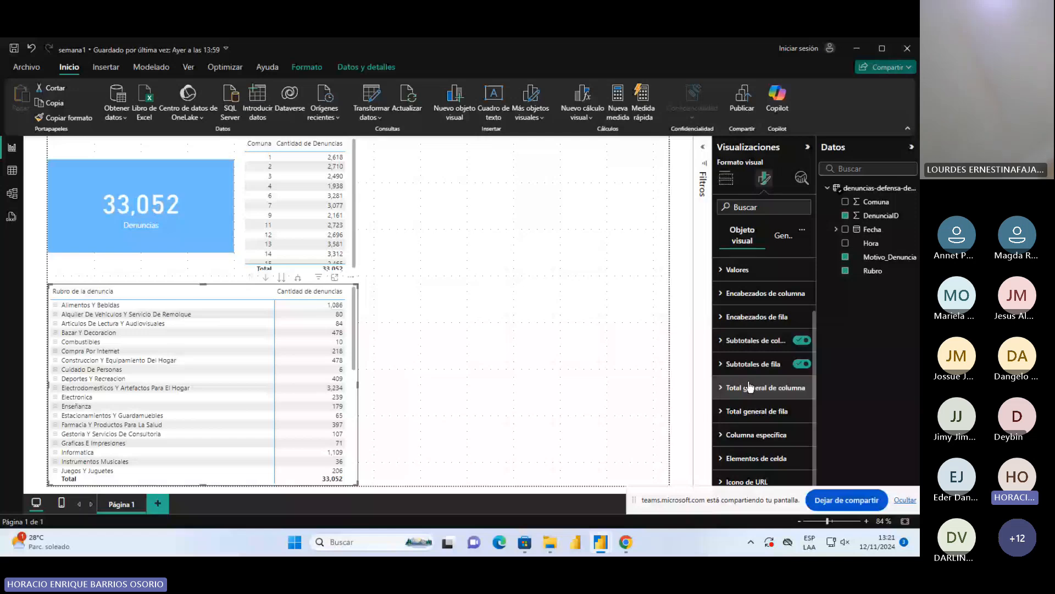
left_click(751, 386)
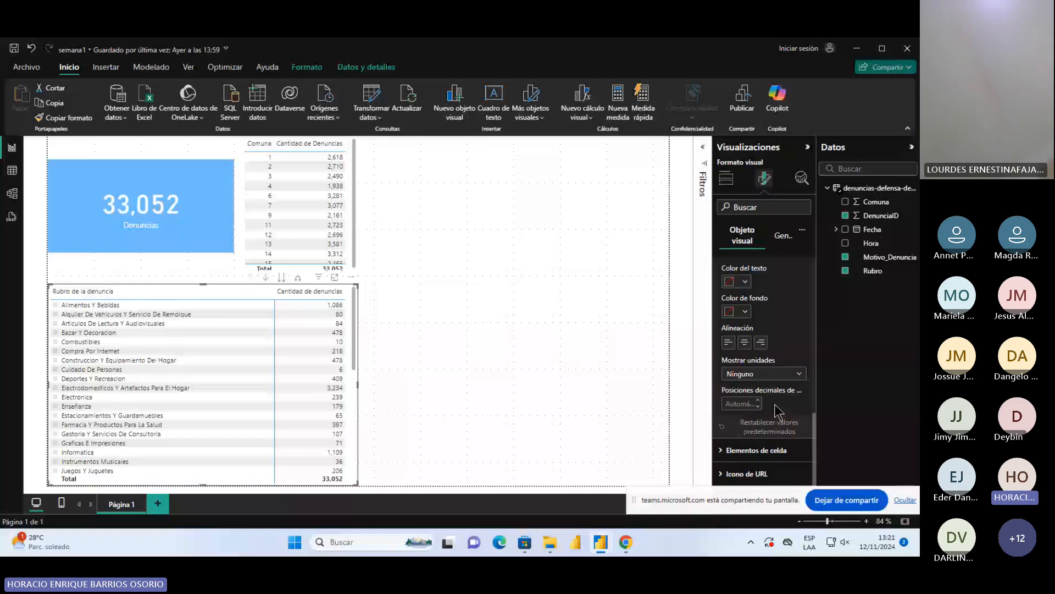
left_click(756, 451)
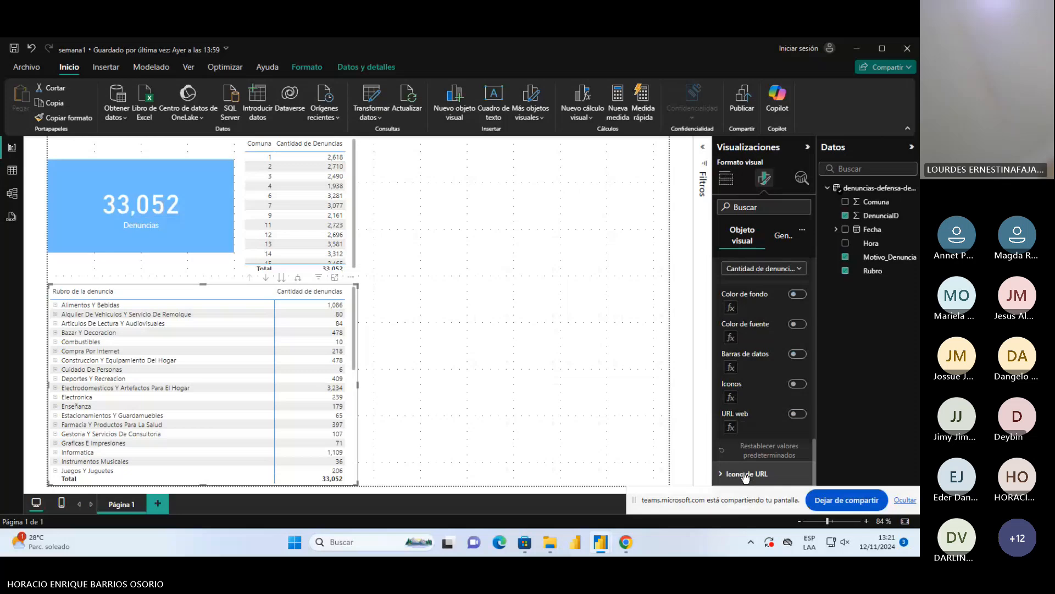
left_click(746, 475)
scroll(765, 353, "down", 2)
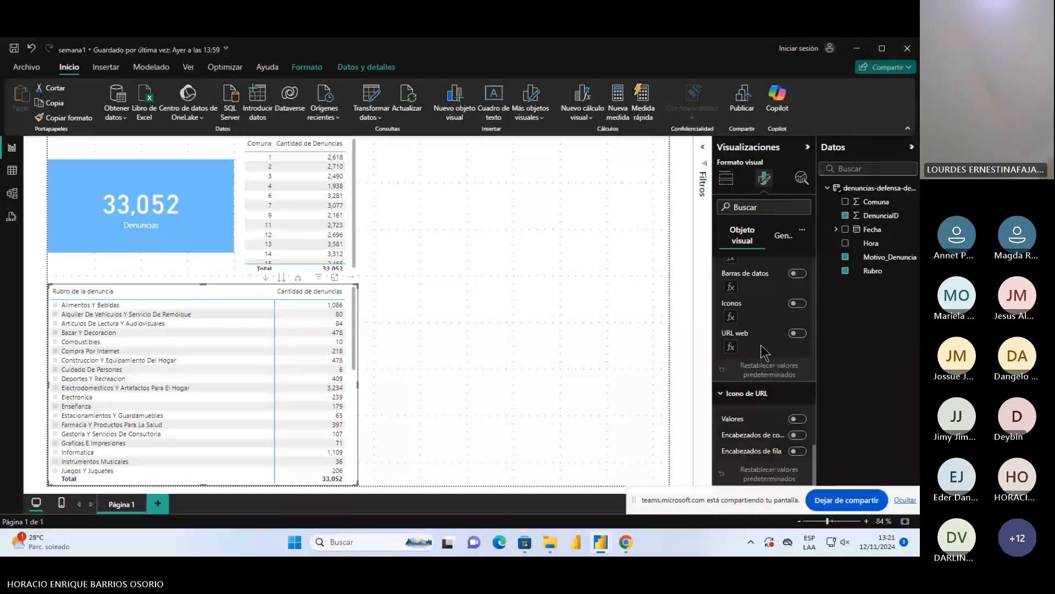
left_click(736, 182)
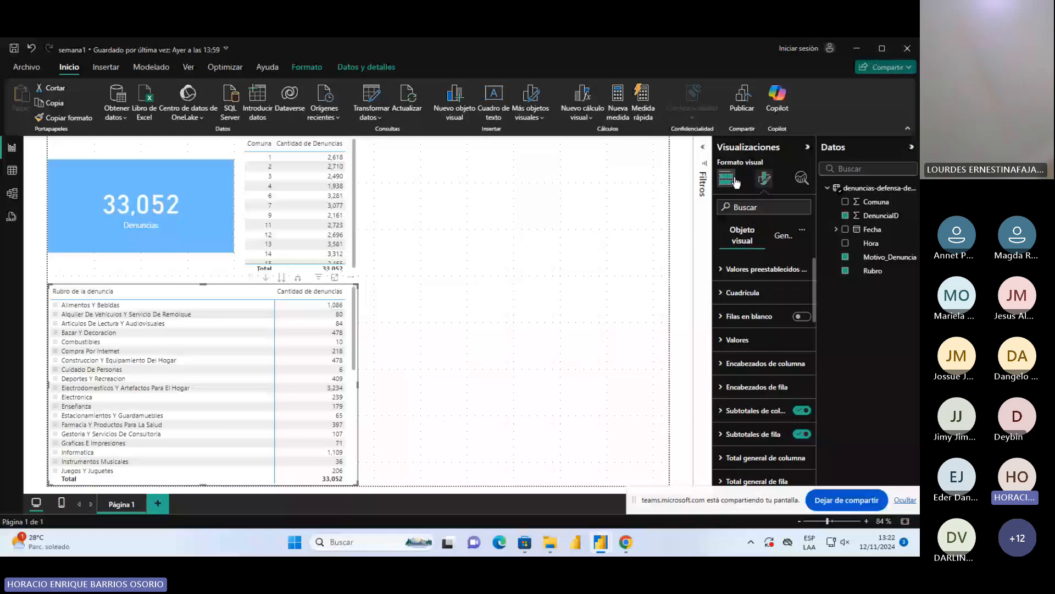
left_click(735, 179)
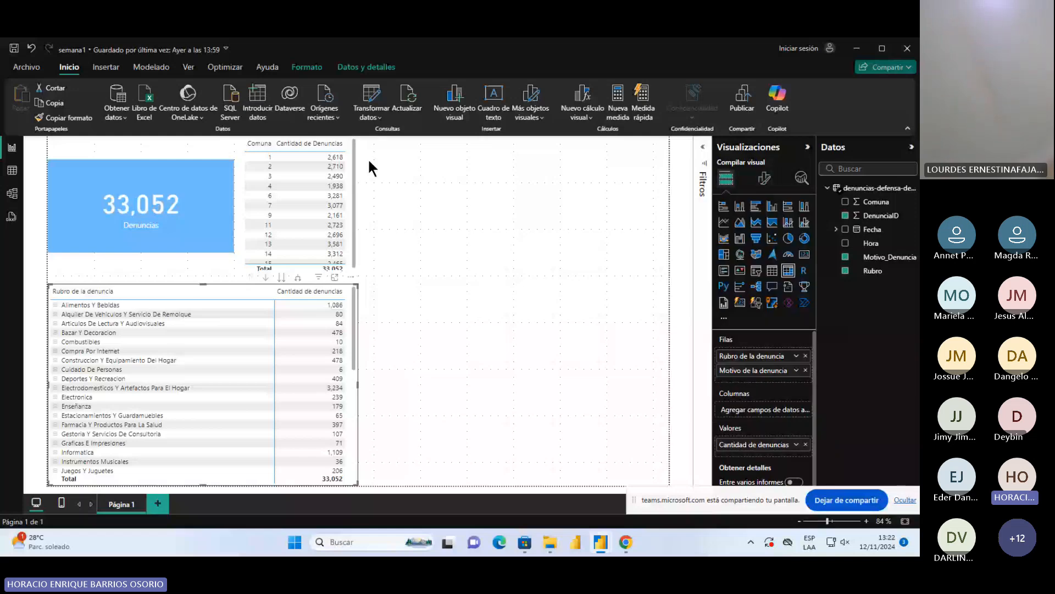
Shrink the Denuncias card slightly, shift it down and away from the page's left edge, and leave it deselected
left_click(356, 160)
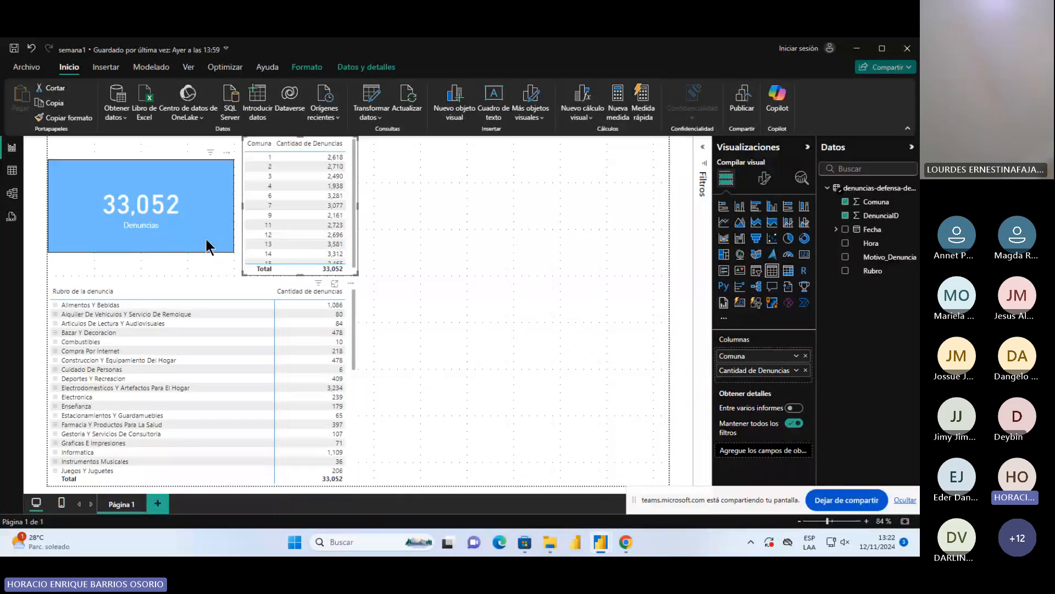
left_click(417, 290)
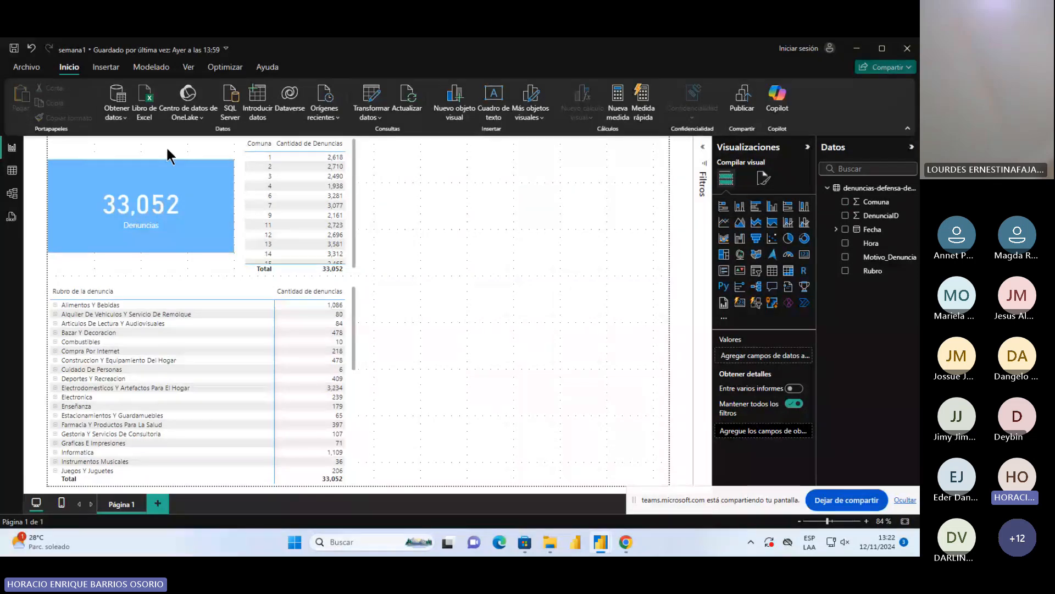
left_click(199, 228)
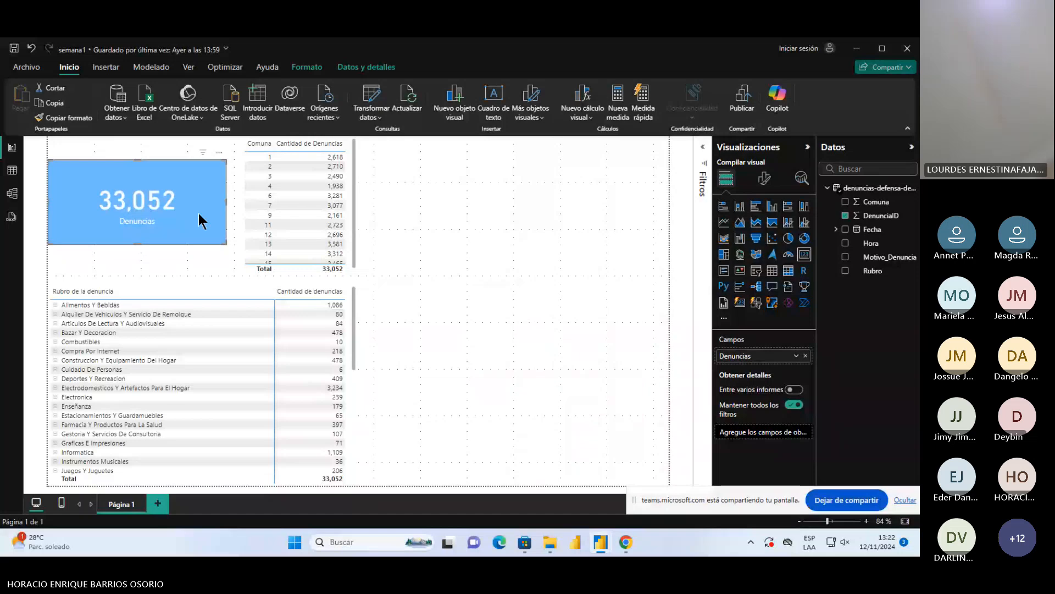
left_click_drag(199, 214, 207, 223)
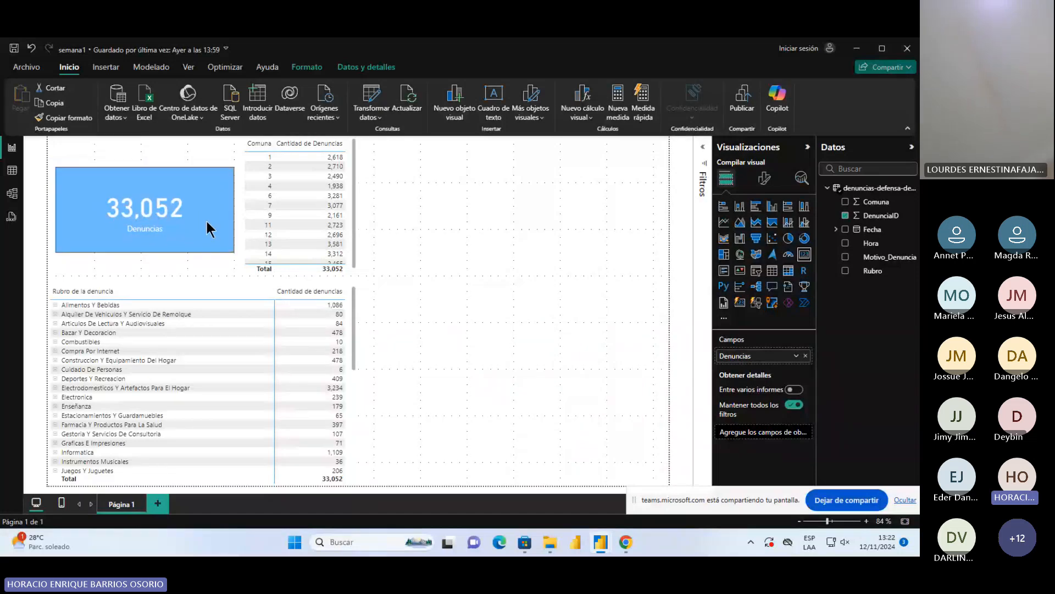
left_click_drag(206, 222, 205, 219)
left_click(200, 271)
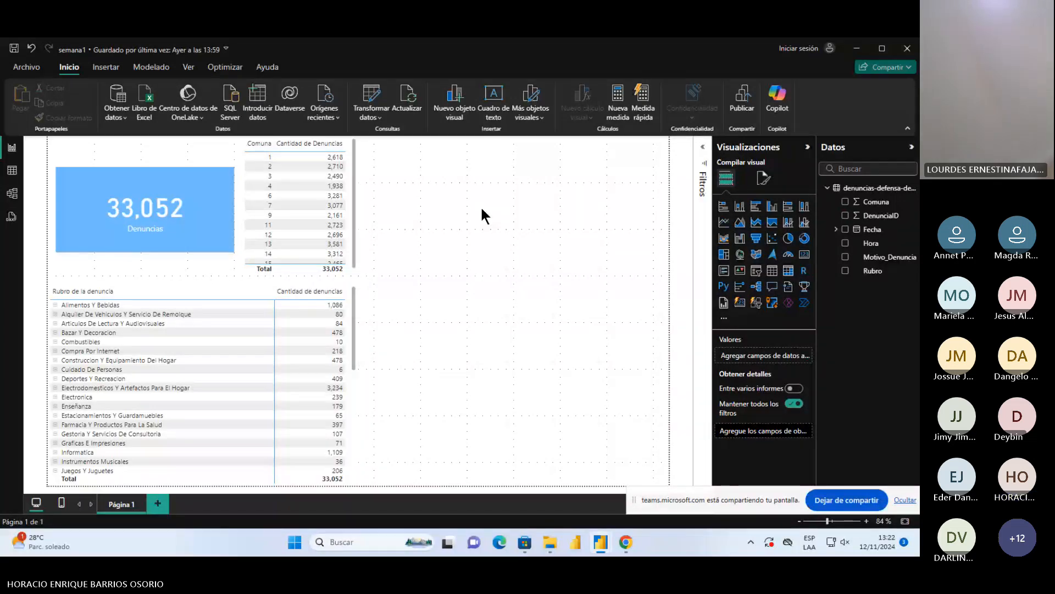
Insert a stacked column chart on the empty page area and assign Comuna to its X axis
left_click(740, 208)
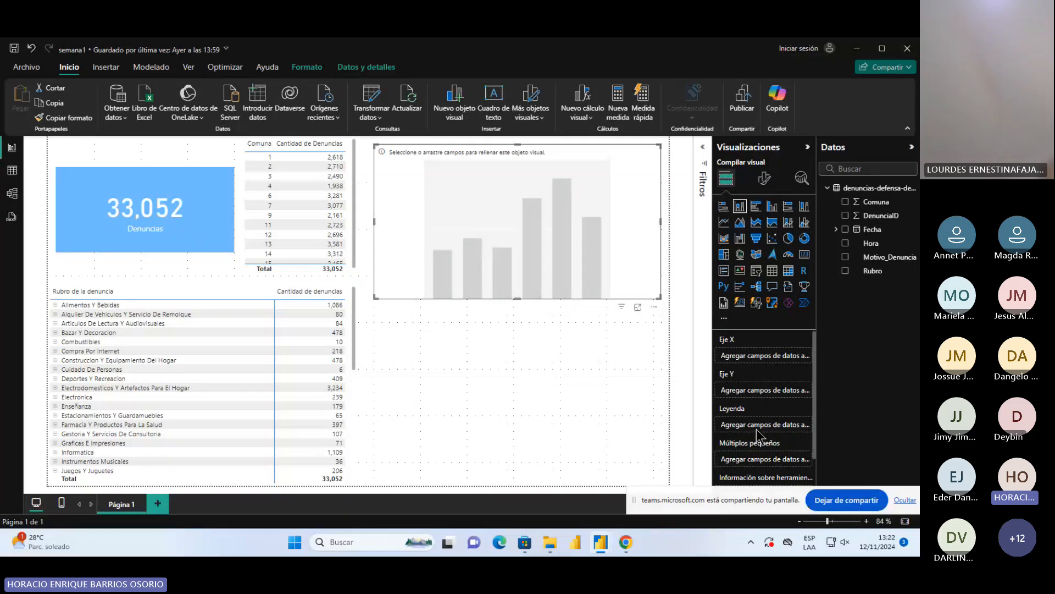
scroll(756, 429, "down", 2)
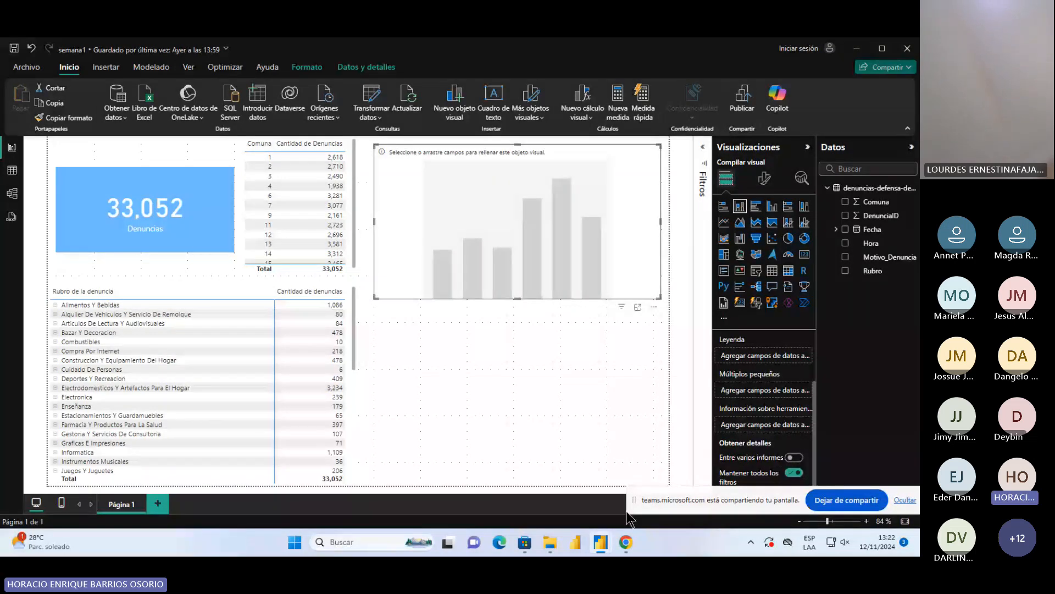
left_click_drag(633, 503, 624, 530)
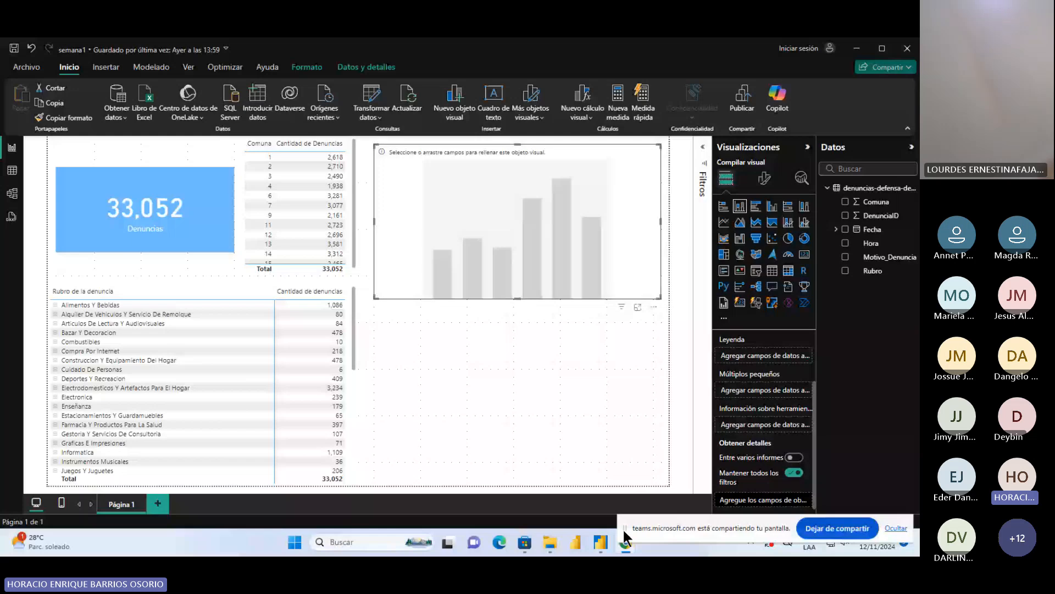
scroll(764, 432, "up", 2)
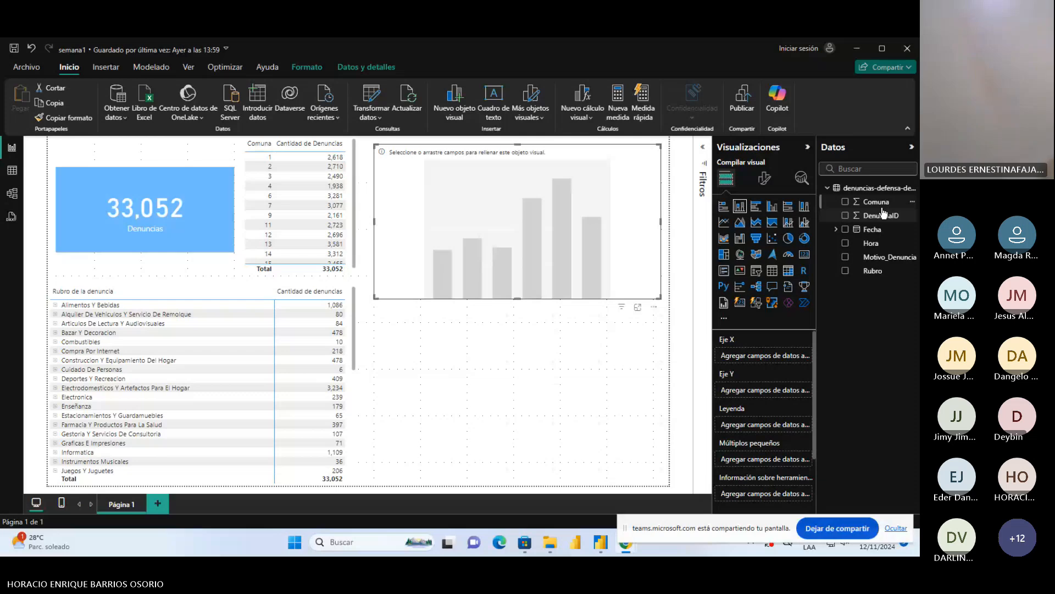
left_click_drag(879, 203, 772, 364)
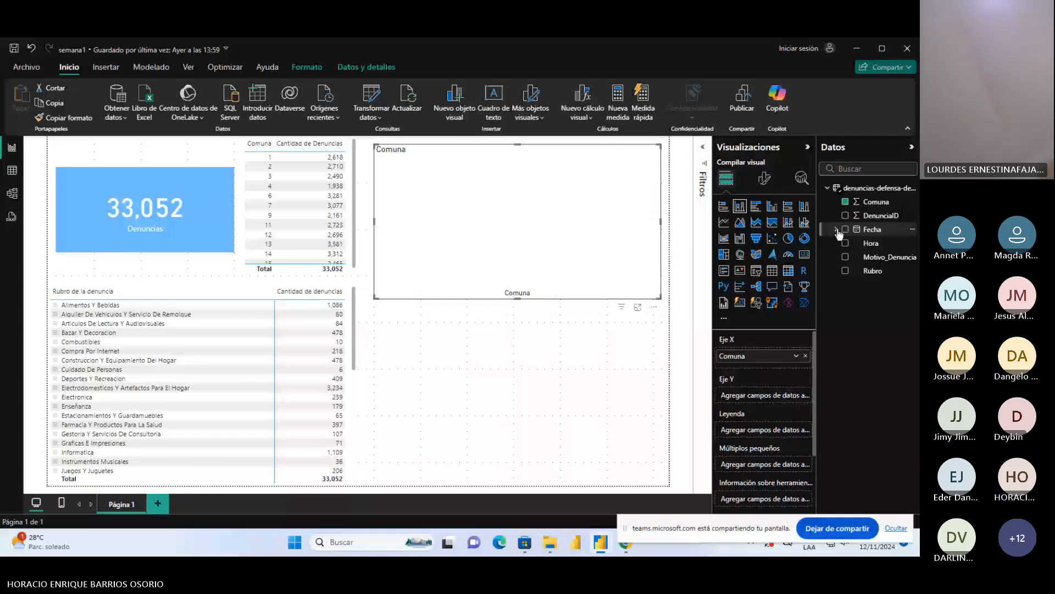
Try a count of Fecha on the chart's Y axis and remove the field
left_click_drag(839, 234, 779, 399)
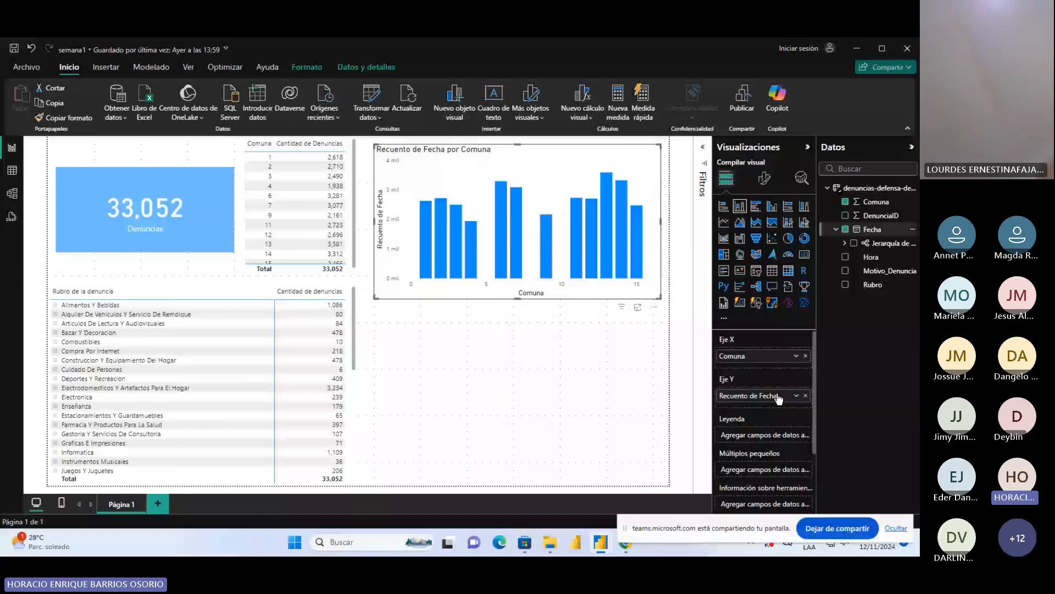
left_click(797, 396)
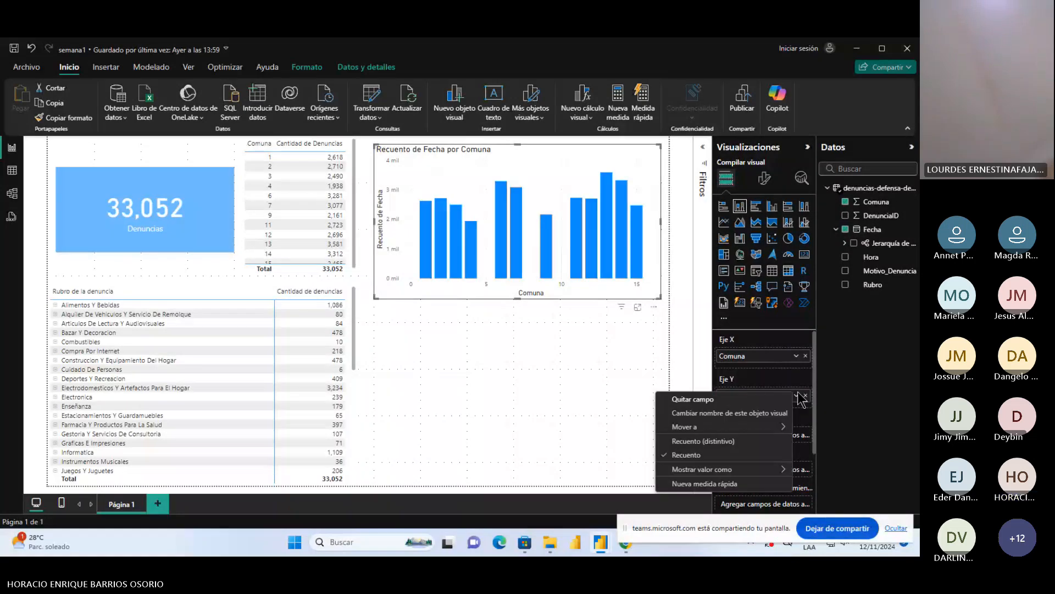
left_click(806, 396)
Assign Hora to the chart's Y axis and summarize it as Recuento (distintivo)
left_click_drag(874, 259, 768, 398)
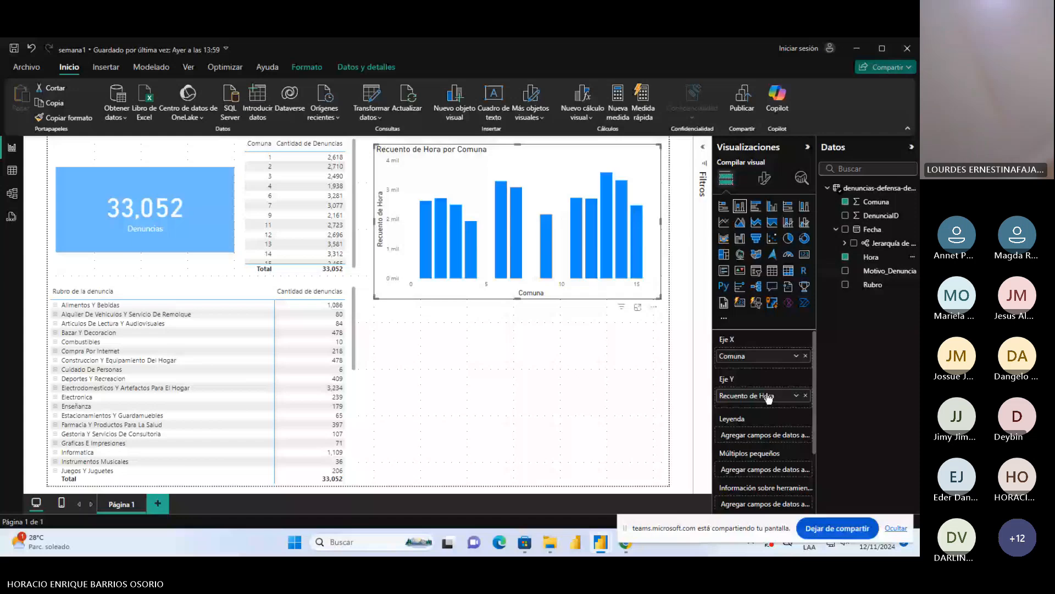
left_click(795, 396)
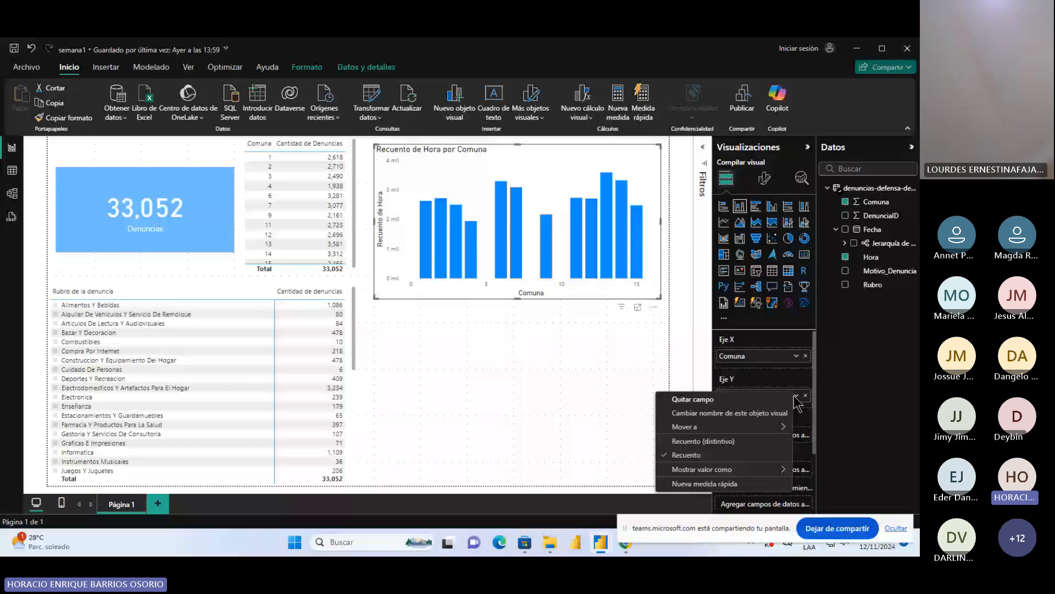
left_click(703, 442)
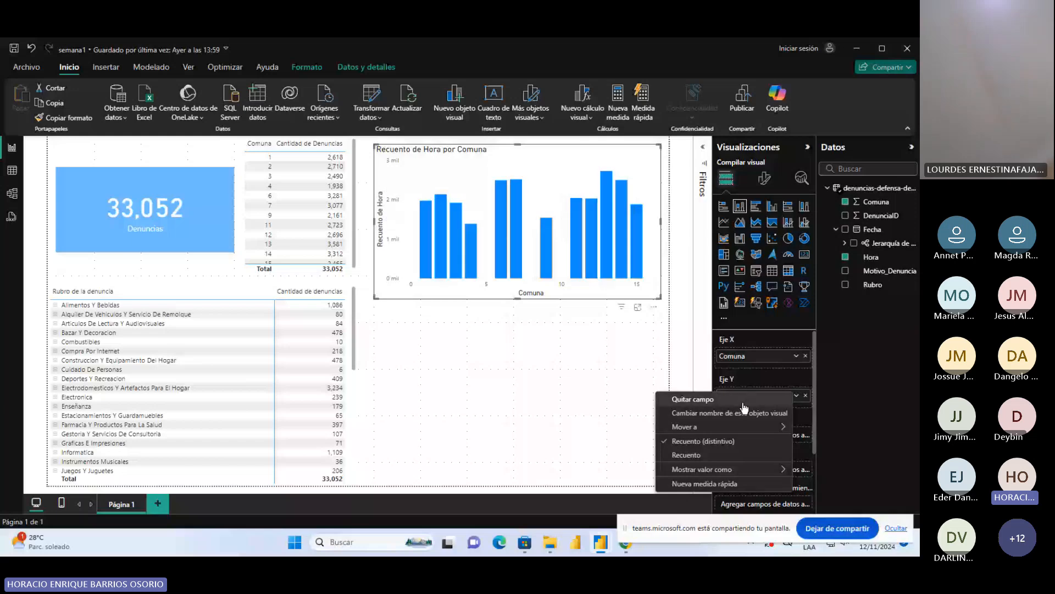
Remove Hora from the Comuna chart's Y axis and convert the chart to a stacked bar chart
left_click(742, 403)
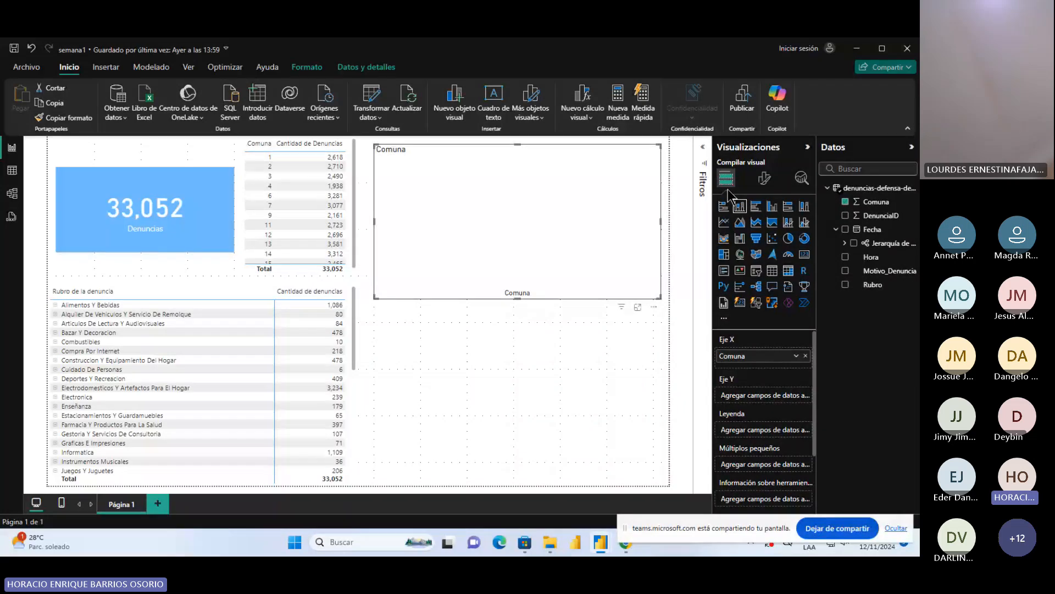
left_click(725, 208)
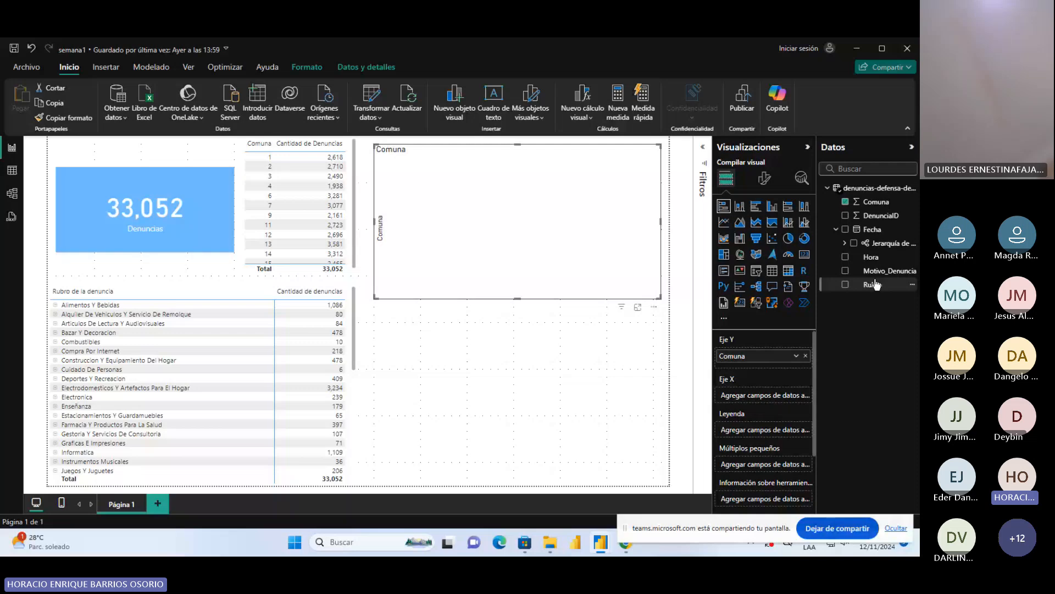
Move Comuna to the chart's legend, assign Rubro to its Y axis, and place a count of DenunciaID on its X axis
left_click_drag(876, 284, 746, 403)
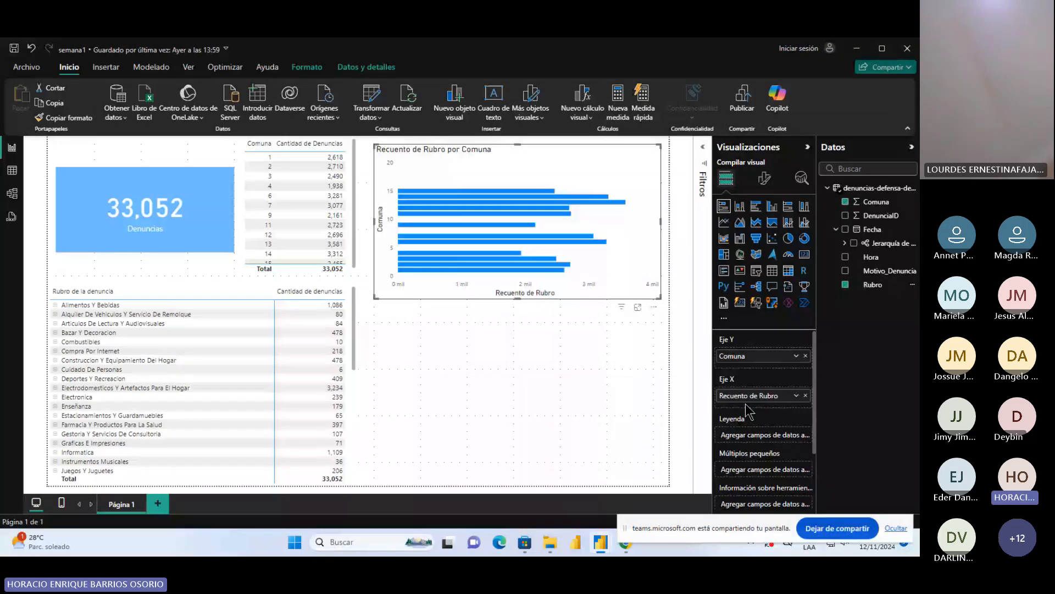
left_click(805, 396)
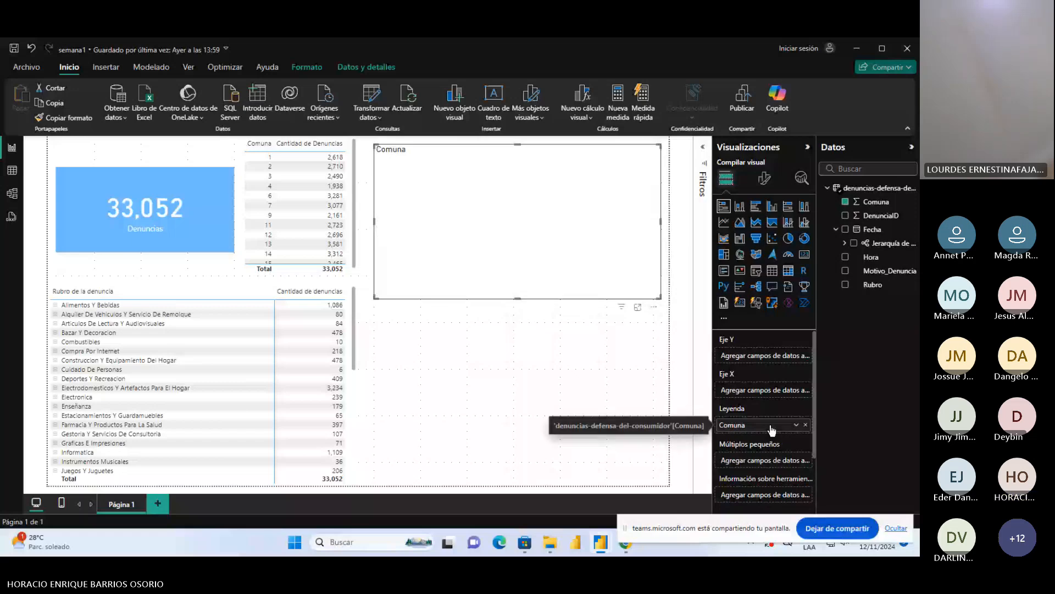
left_click(845, 284)
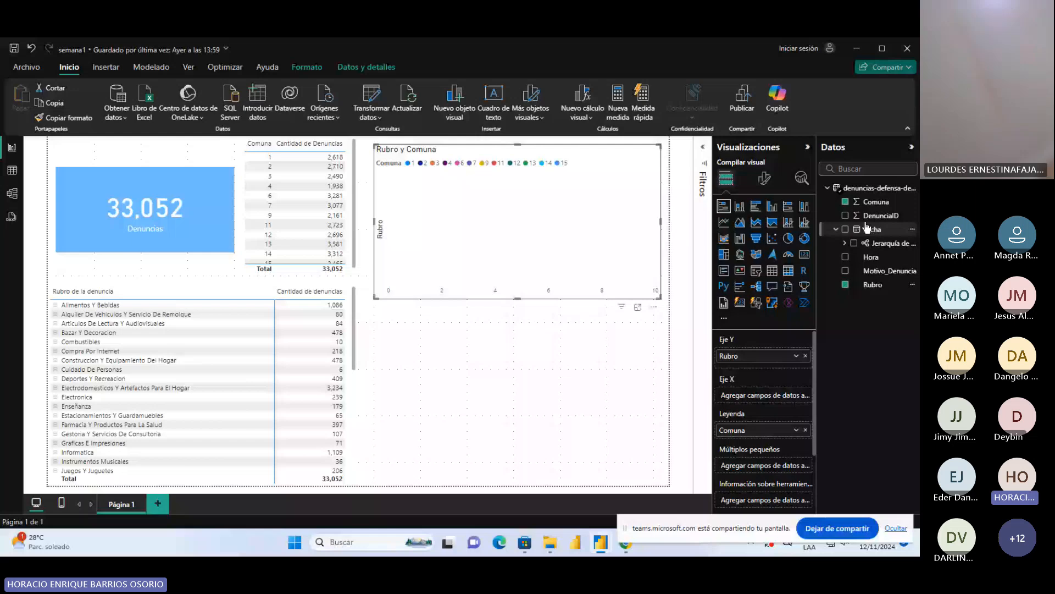
left_click_drag(880, 215, 771, 397)
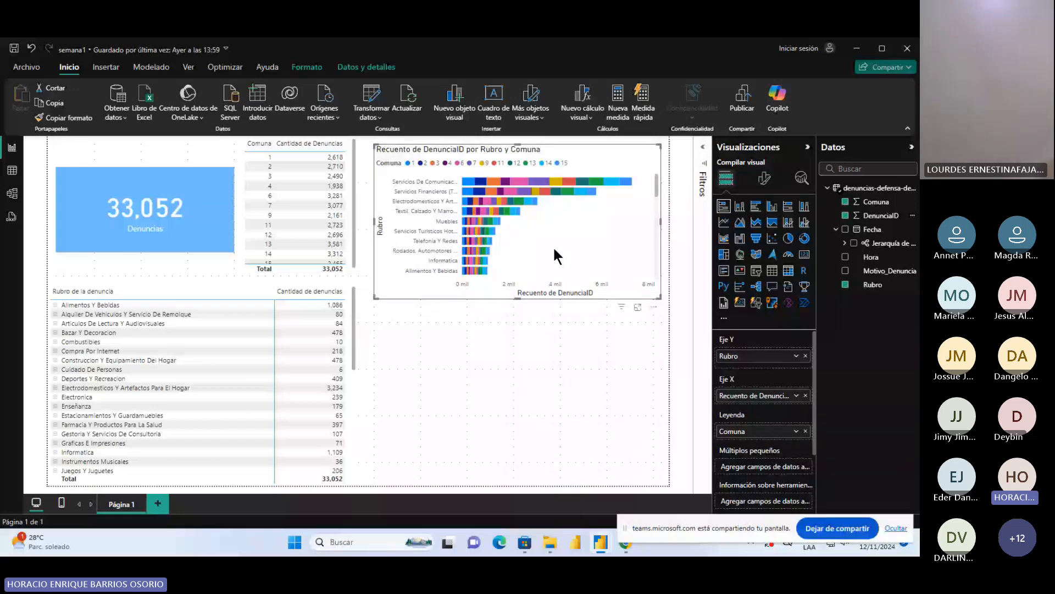
Adjust the chart's height to slightly shorter than its original size and open the chart in focus mode
left_click_drag(517, 298, 523, 422)
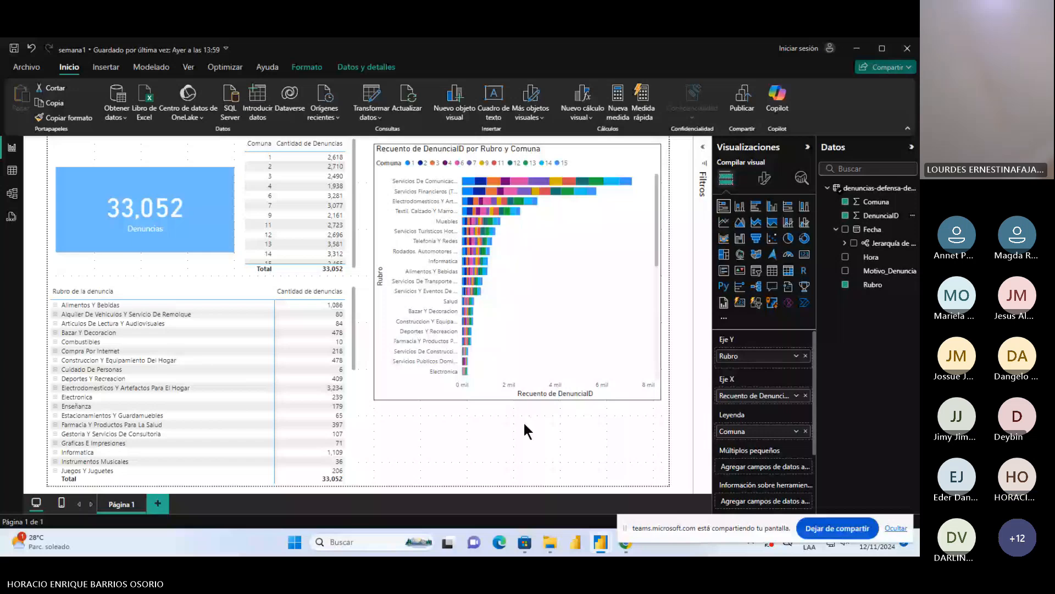
left_click_drag(524, 425, 551, 290)
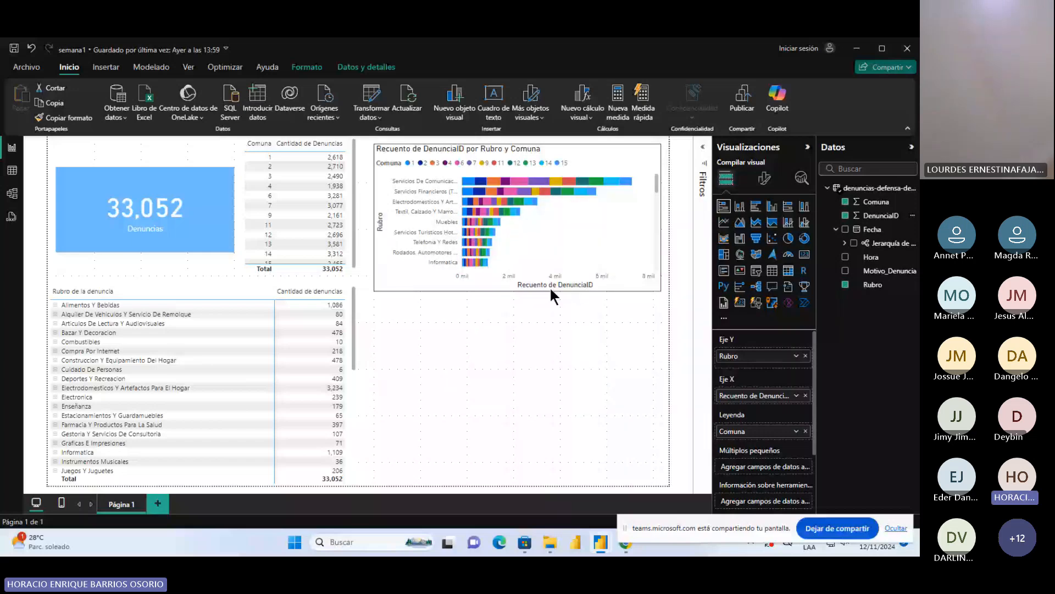
left_click(639, 281)
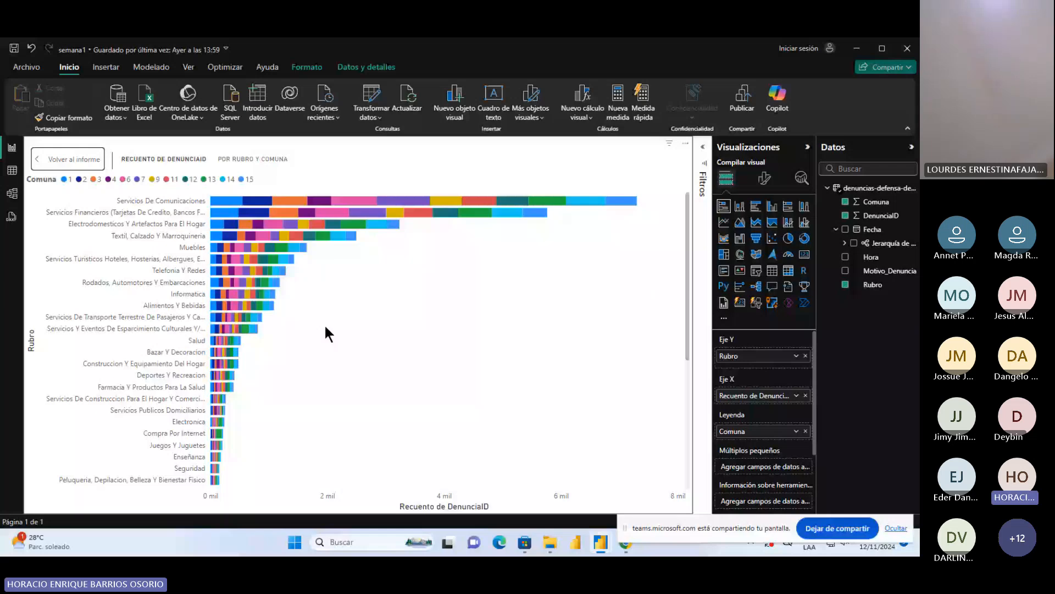
Try the clustered bar and 100% stacked bar types on the chart, return it to stacked bars, and look through all Rubro categories
left_click(757, 206)
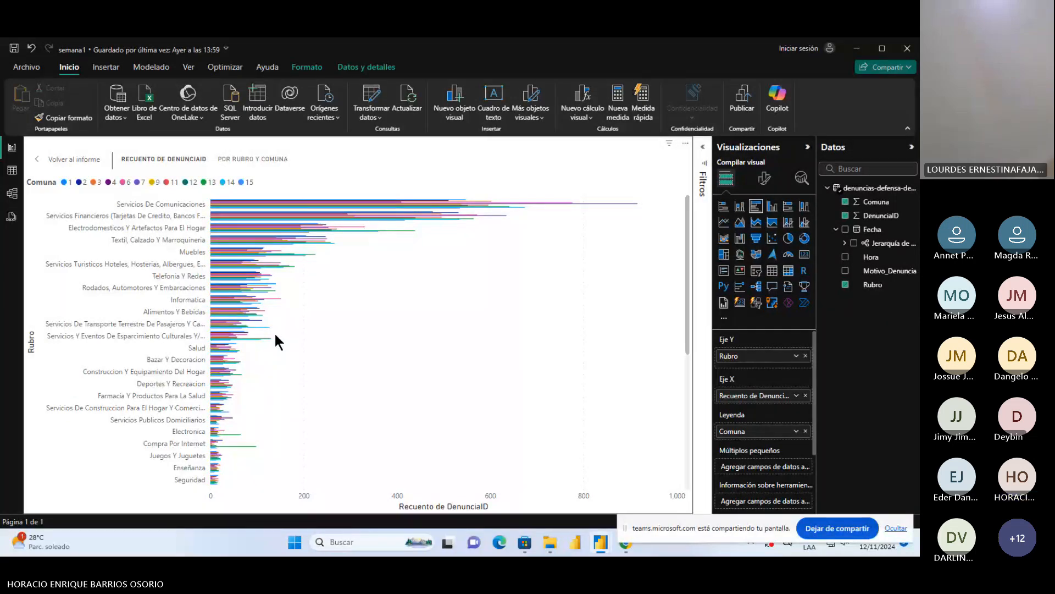
left_click(787, 206)
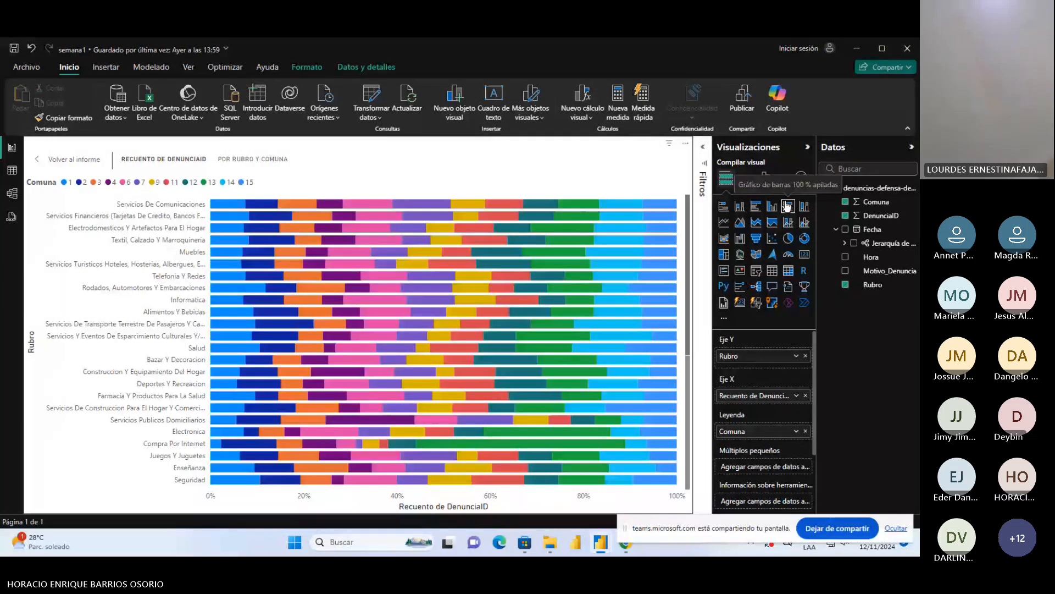
left_click(724, 206)
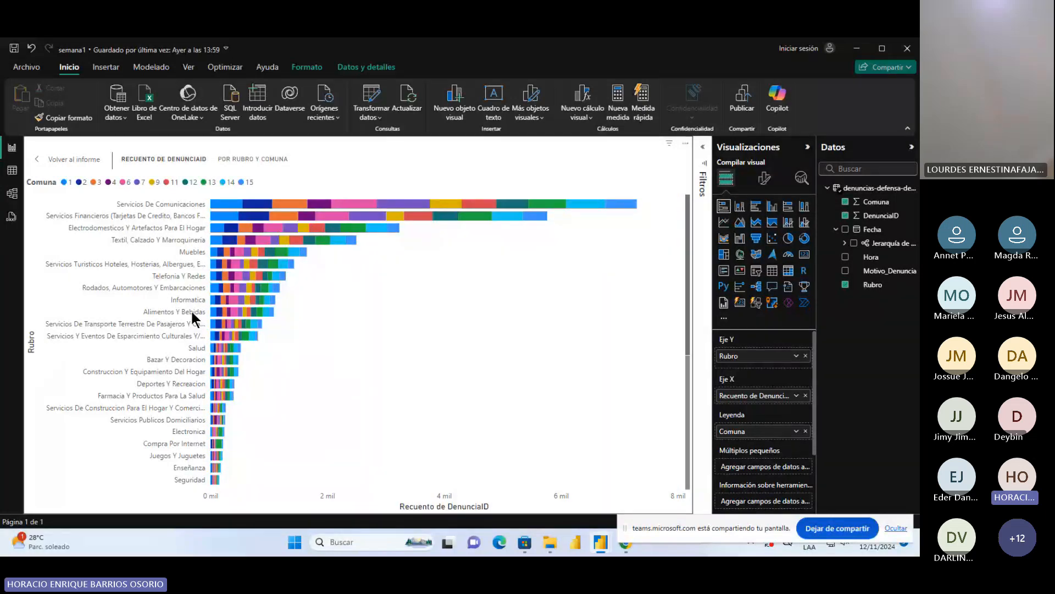
scroll(180, 374, "down", 5)
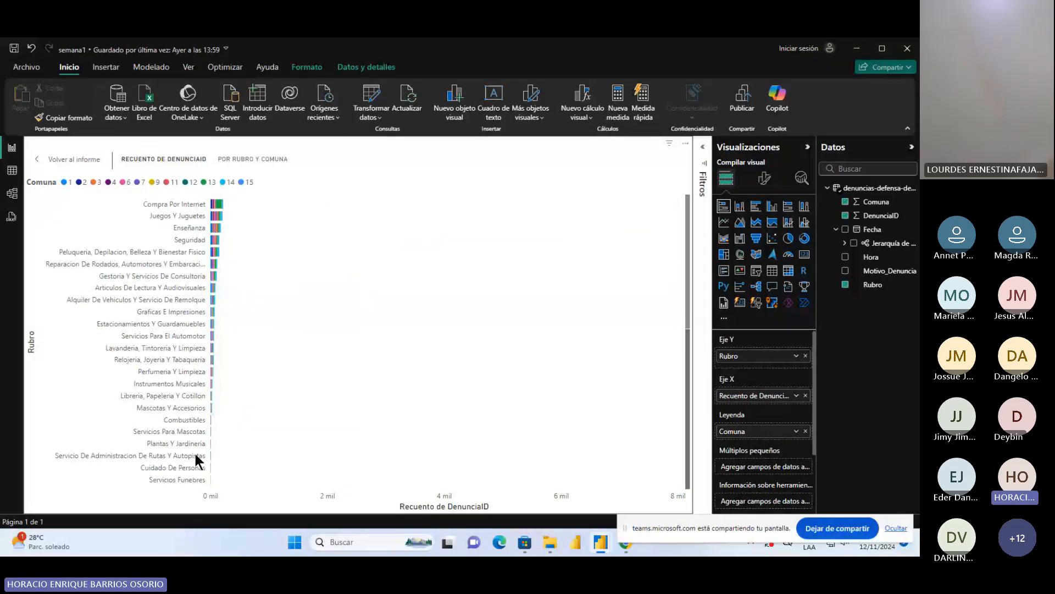
scroll(223, 259, "up", 5)
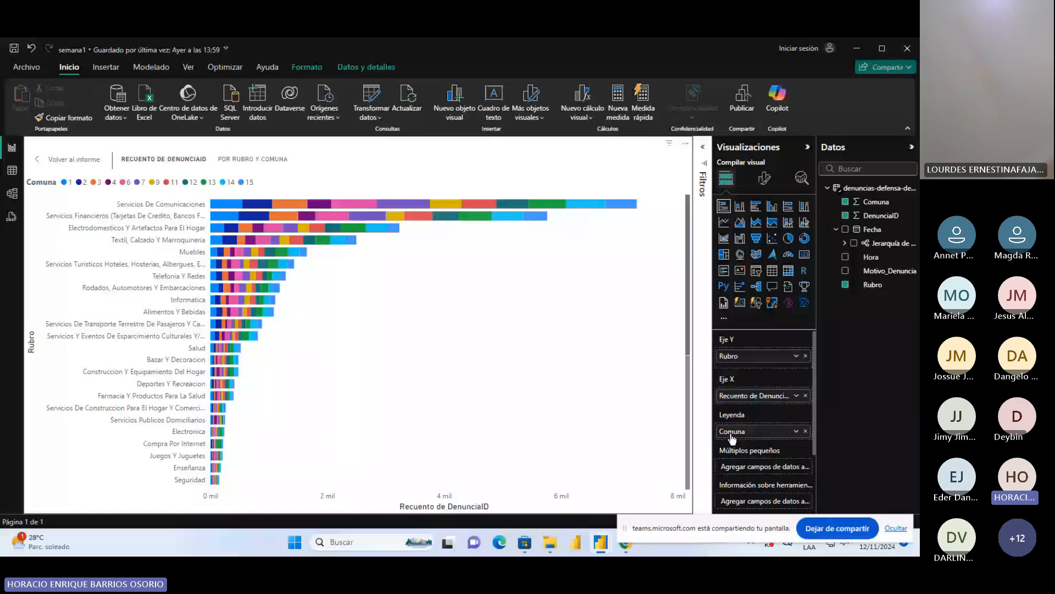
Rename the chart's X axis field as "Cantidad de denuncias"
double_click(754, 396)
type("Cantidad de den")
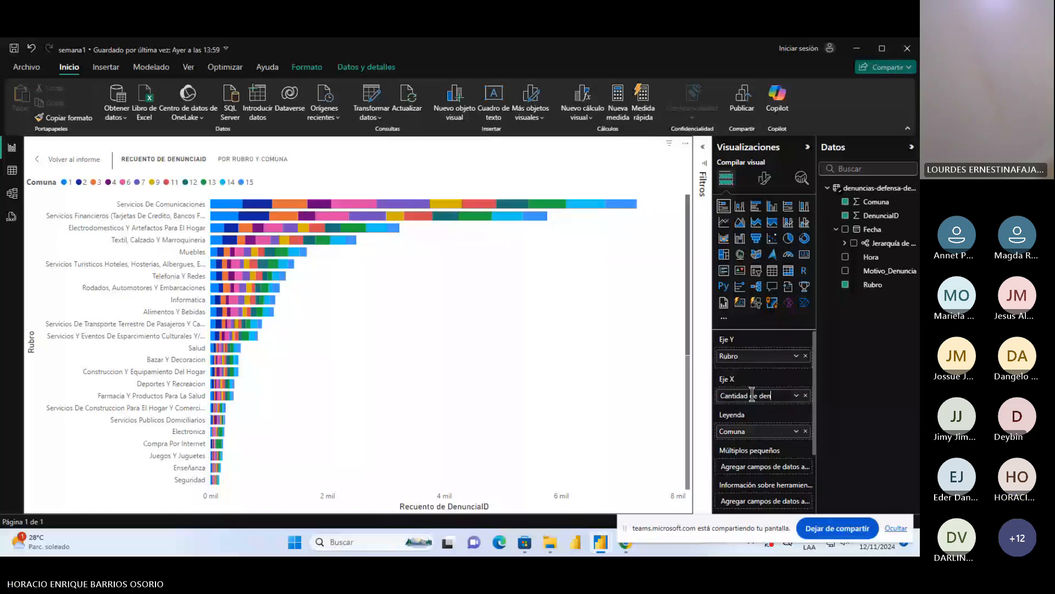
type("uncias")
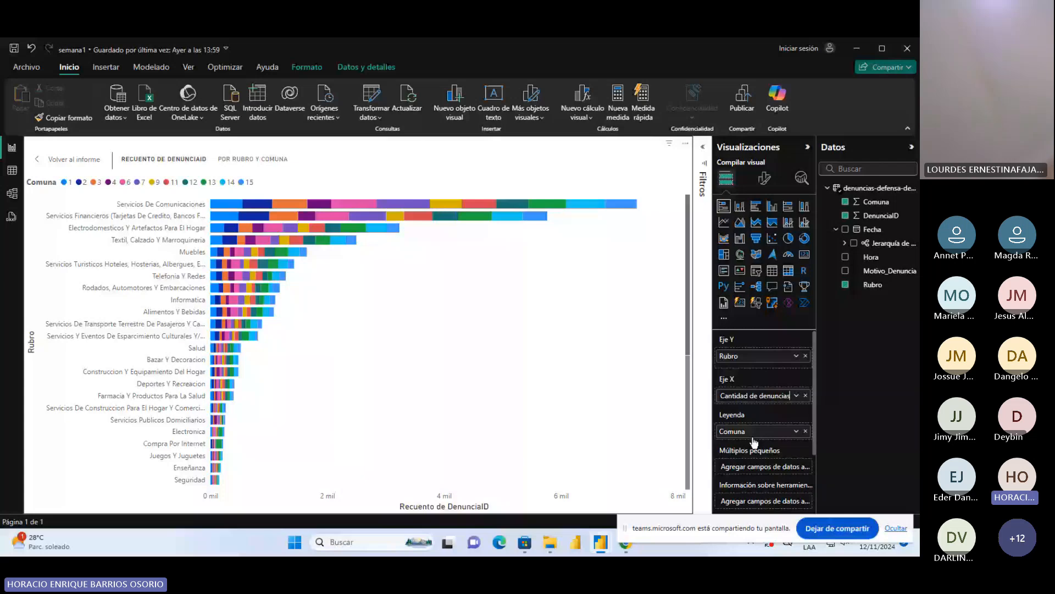
key("Return")
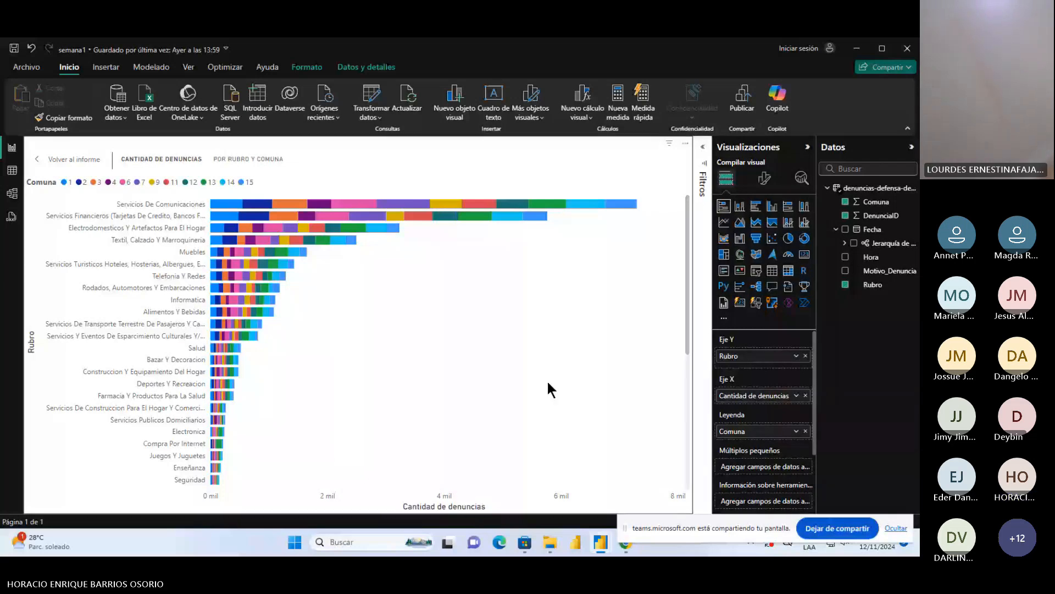
Format the chart's vertical gridlines with a darker gray color and the Guiones line style
left_click(765, 180)
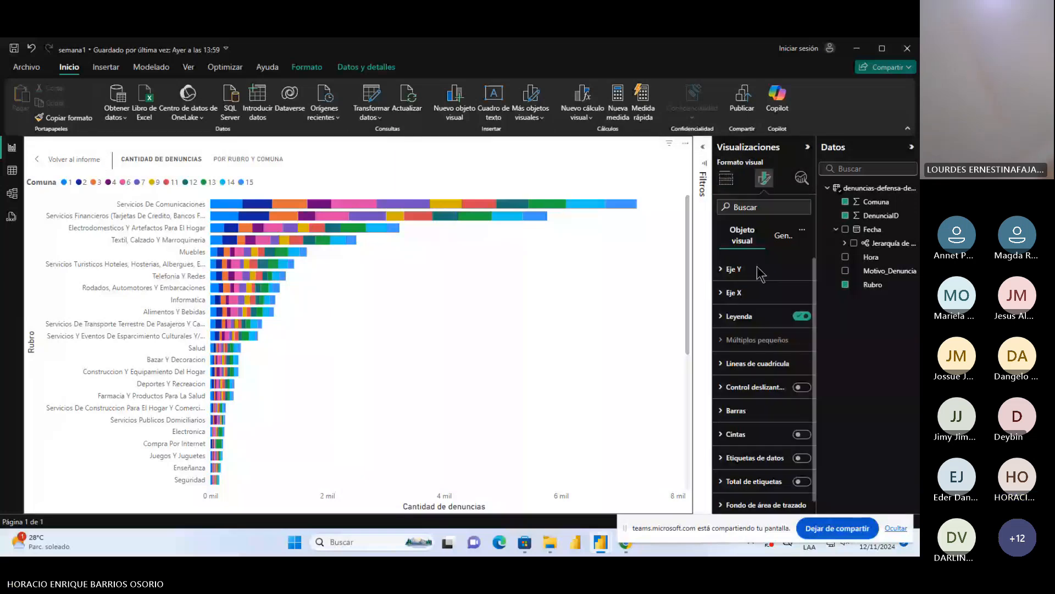
left_click(729, 364)
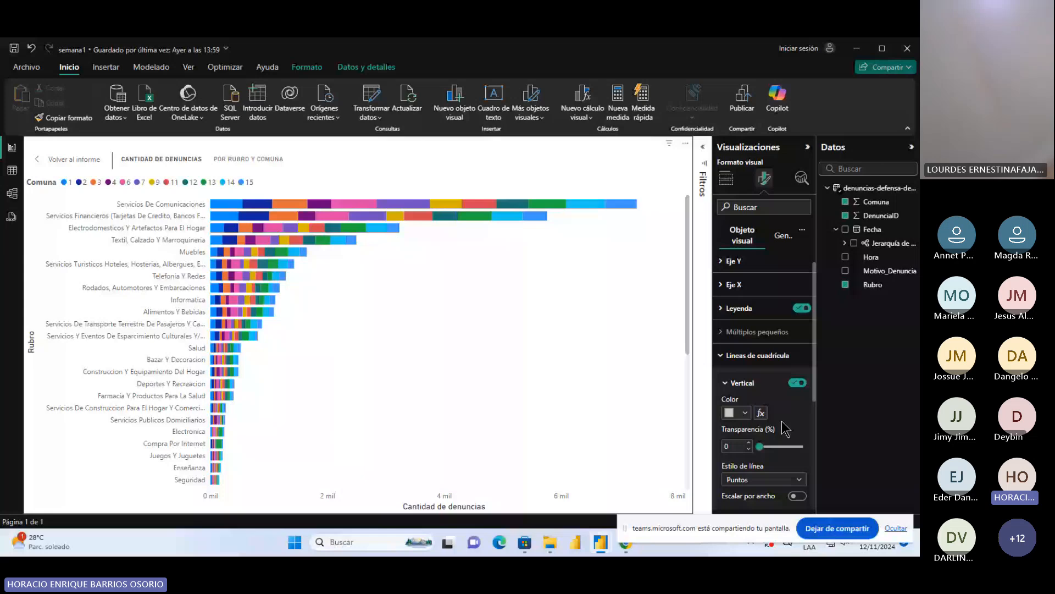
scroll(785, 428, "down", 3)
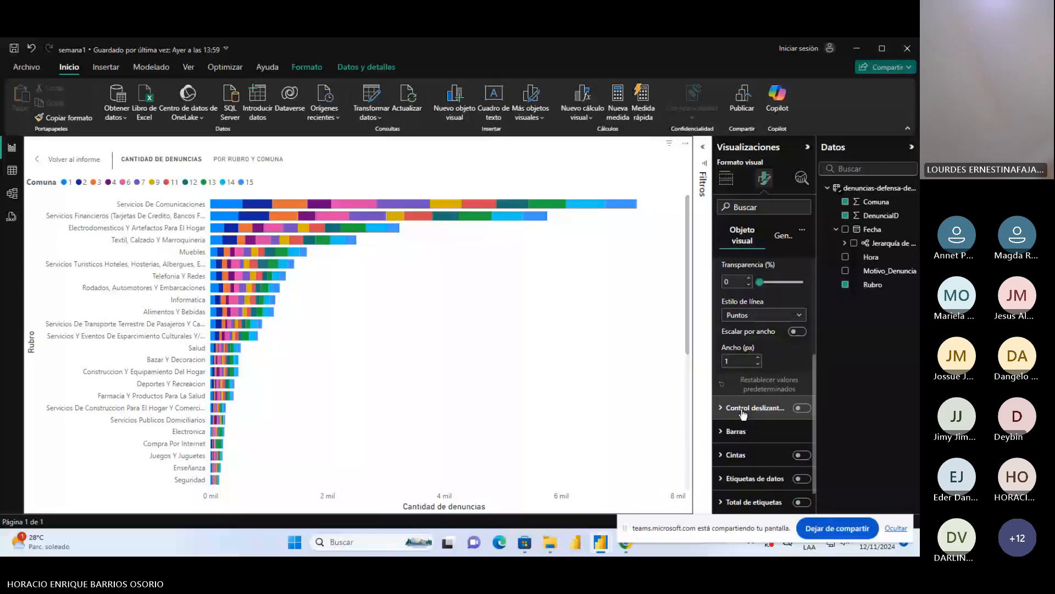
scroll(747, 321, "up", 1)
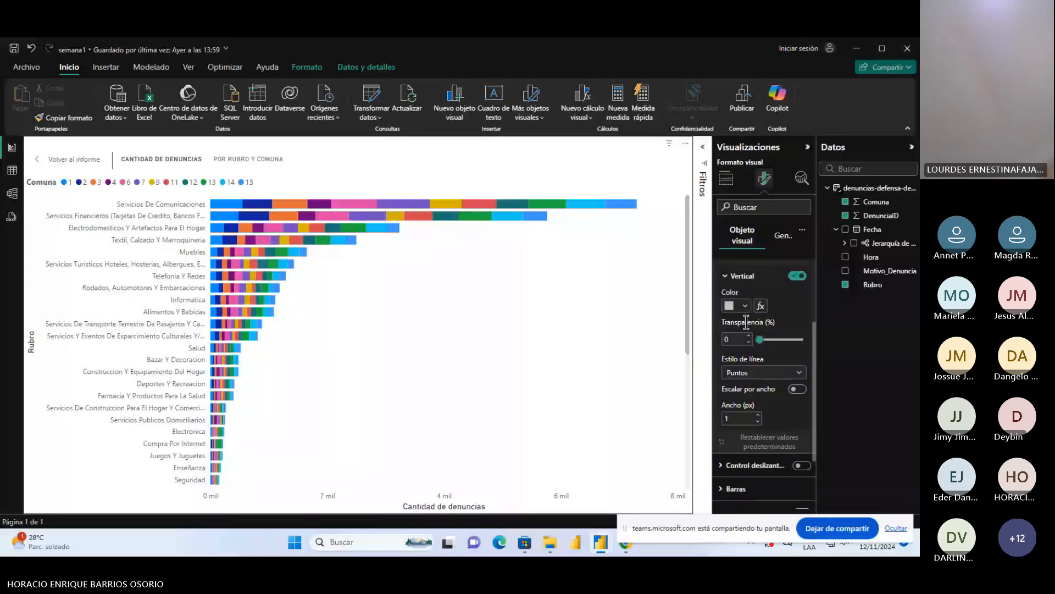
left_click(746, 306)
left_click(754, 387)
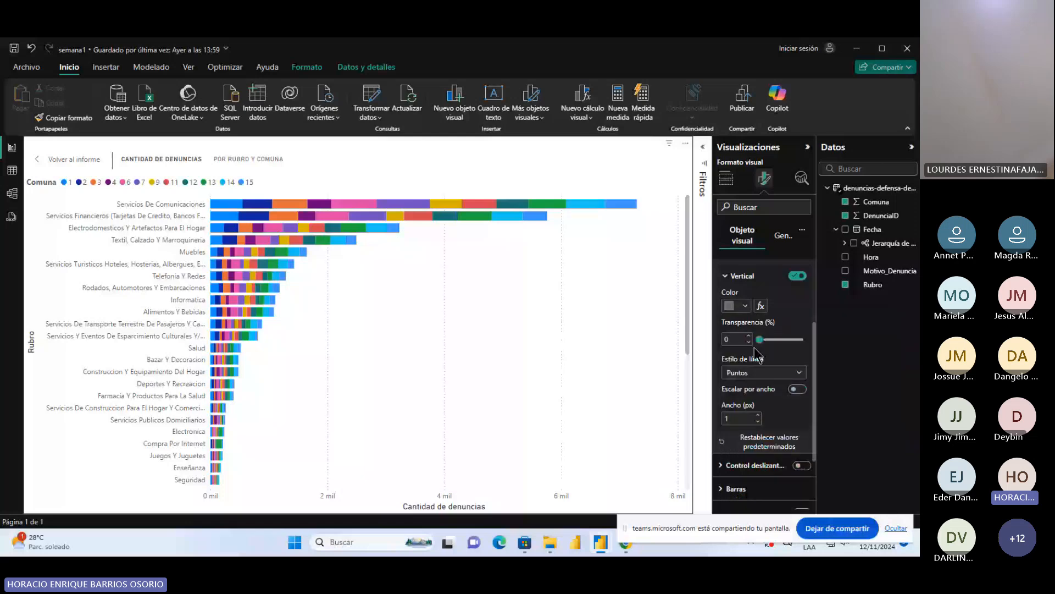
left_click(767, 373)
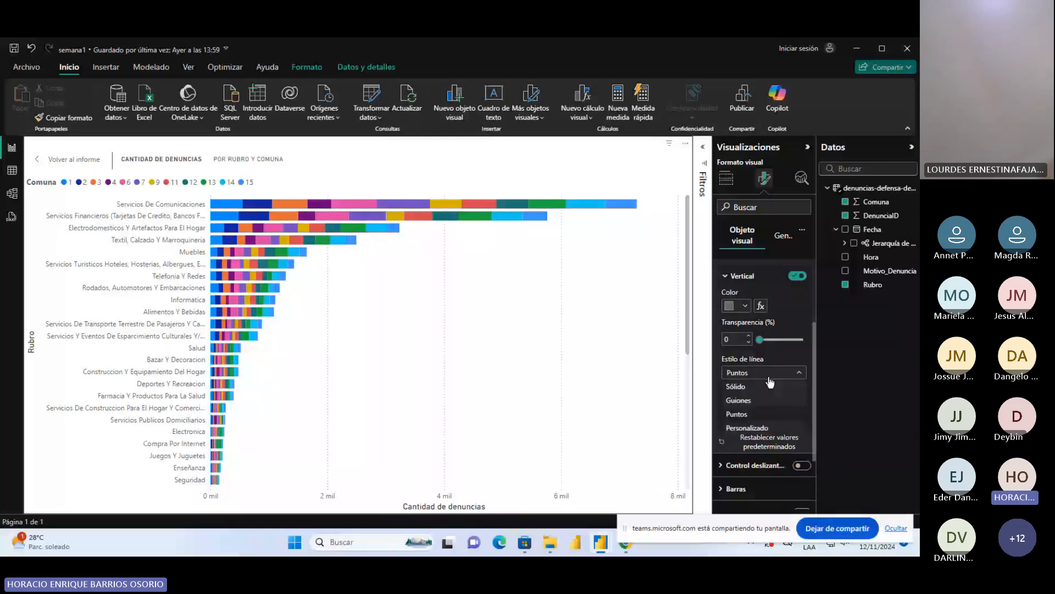
left_click(761, 400)
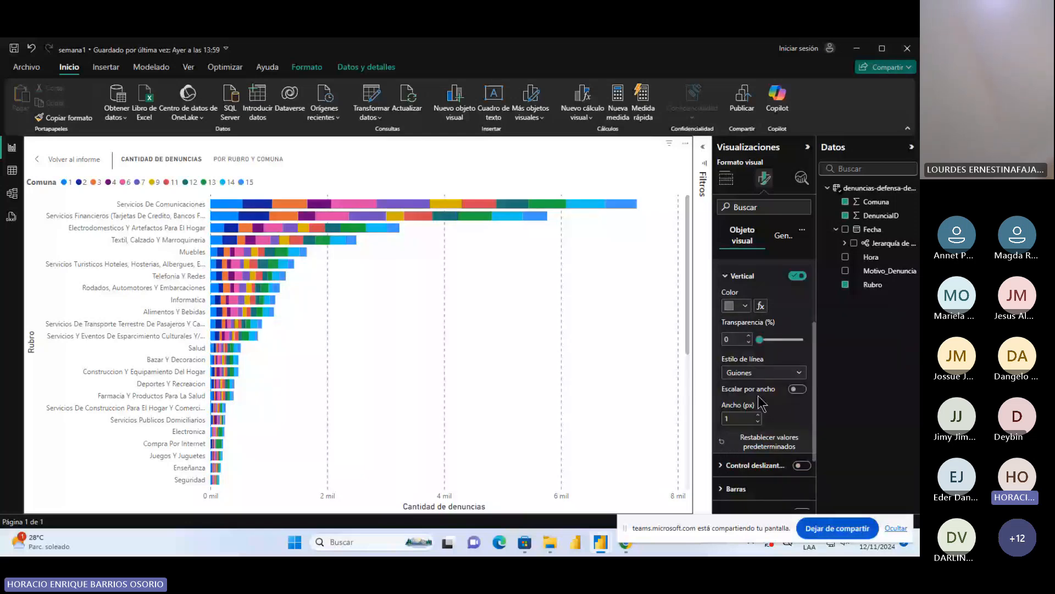
Set the bar color of the Comuna 1 series to the darkest shade of the theme's light blue
scroll(733, 393, "down", 3)
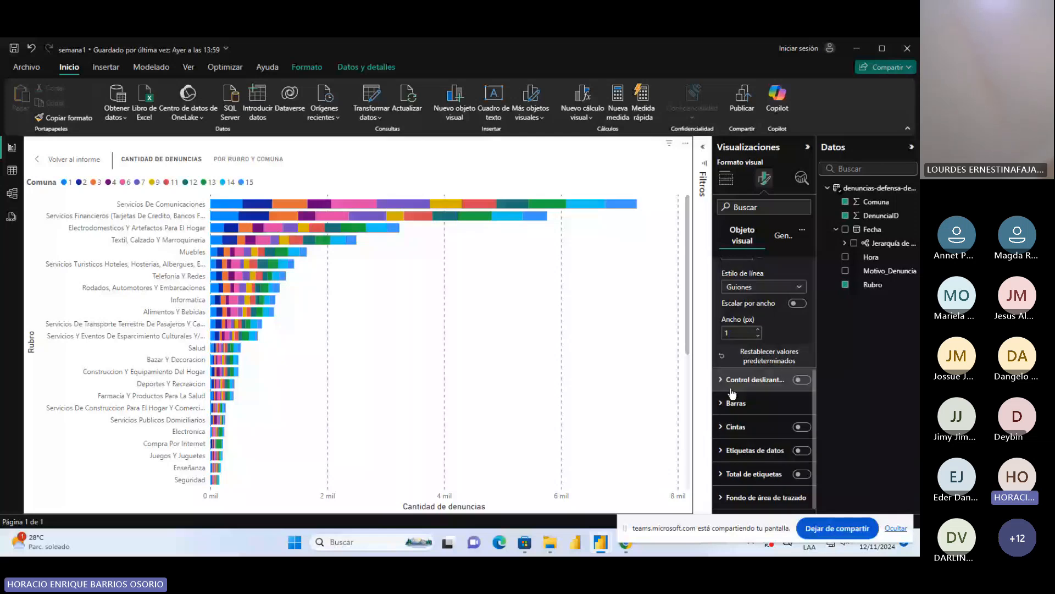
left_click(732, 392)
left_click(768, 345)
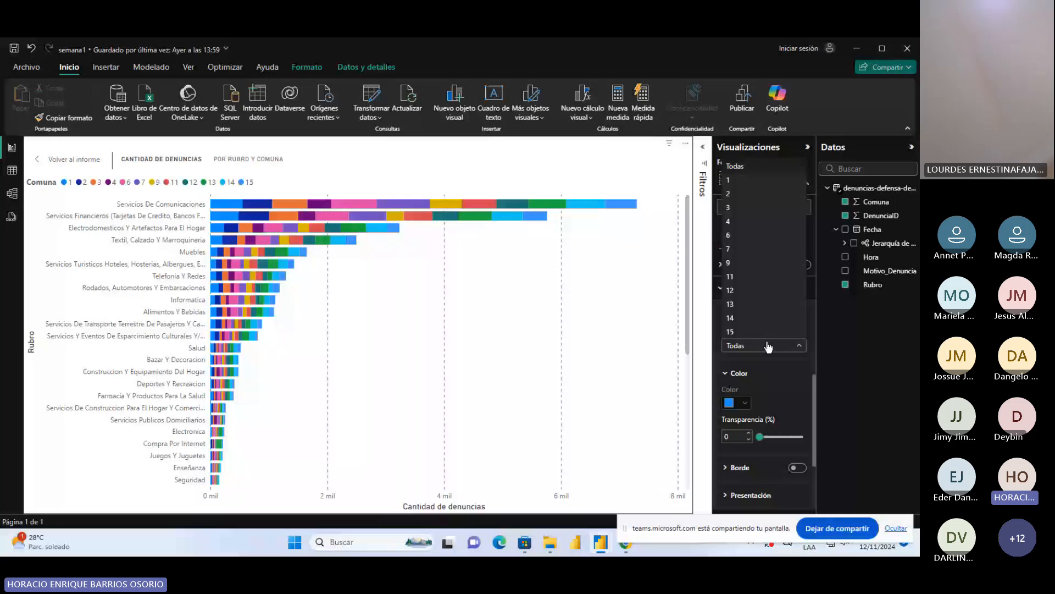
left_click(769, 346)
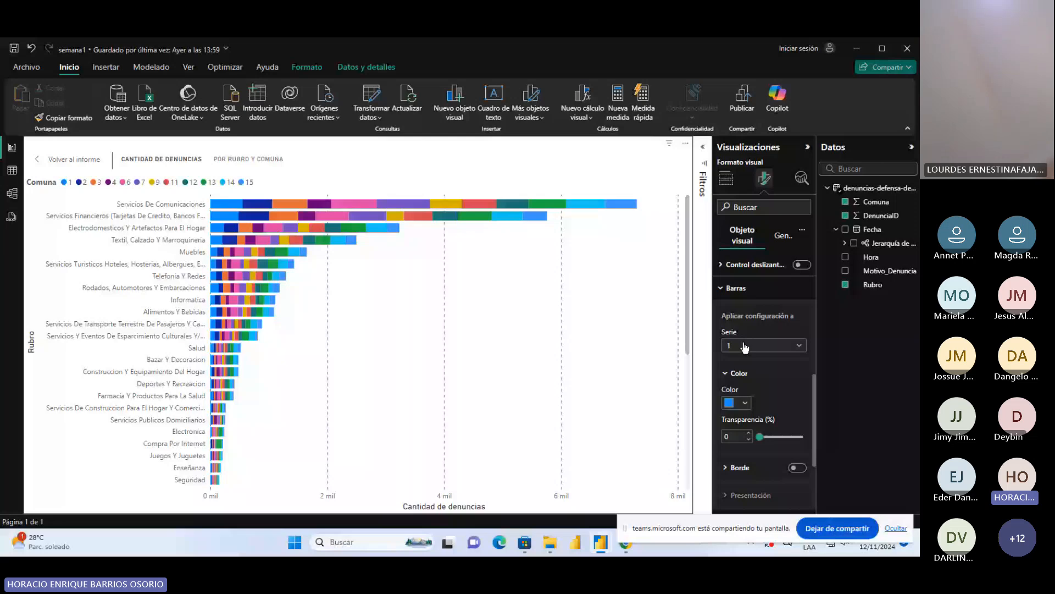
left_click(745, 403)
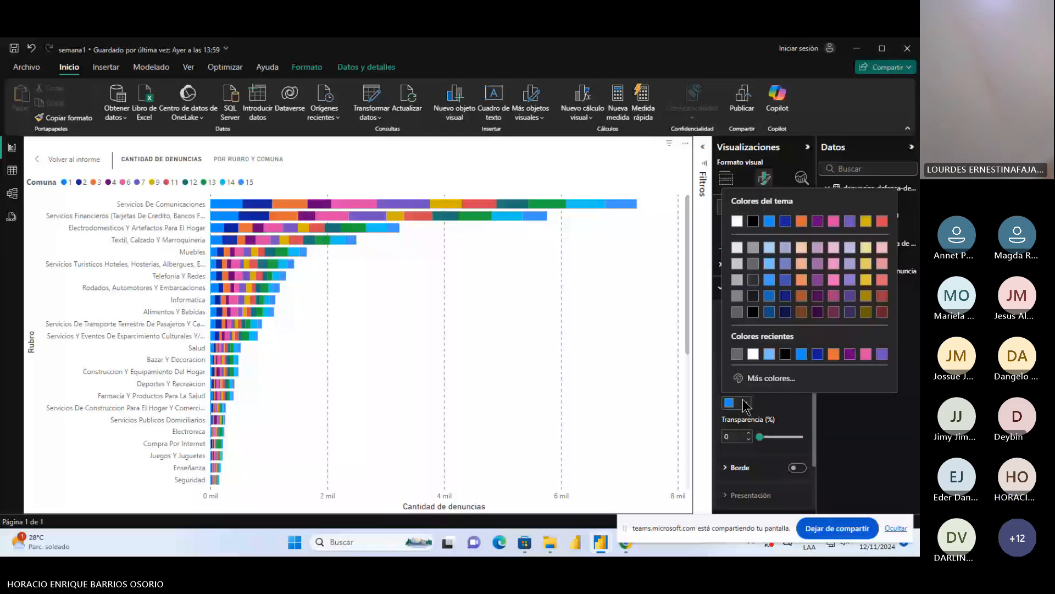
left_click(769, 312)
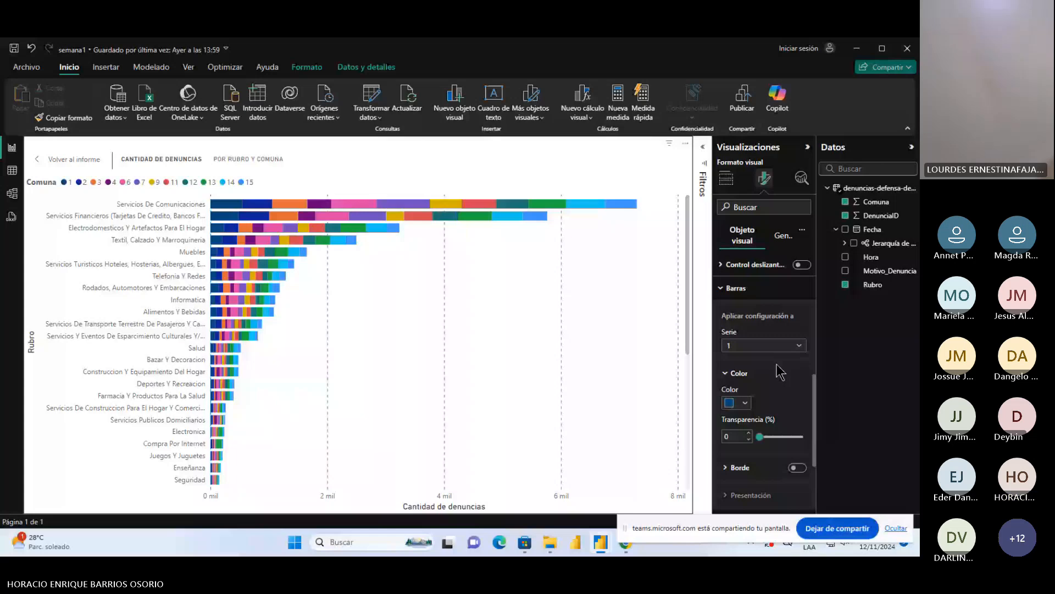
Recolor the Comuna 2 bars medium-dark blue and the Comuna 3 bars a lighter blue from the same theme shades
left_click(745, 403)
left_click(769, 311)
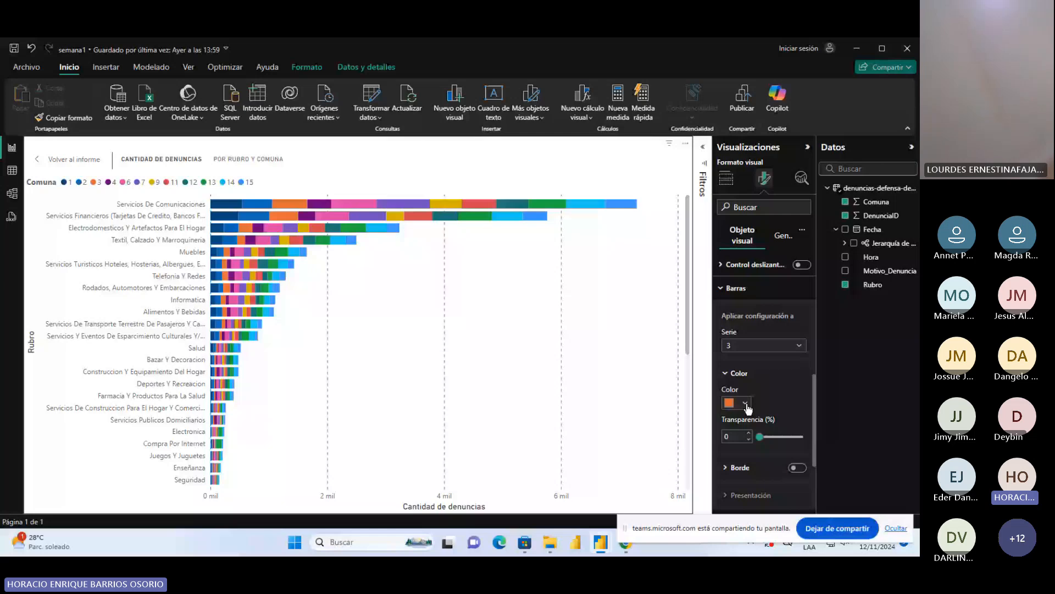
left_click(746, 404)
left_click(783, 297)
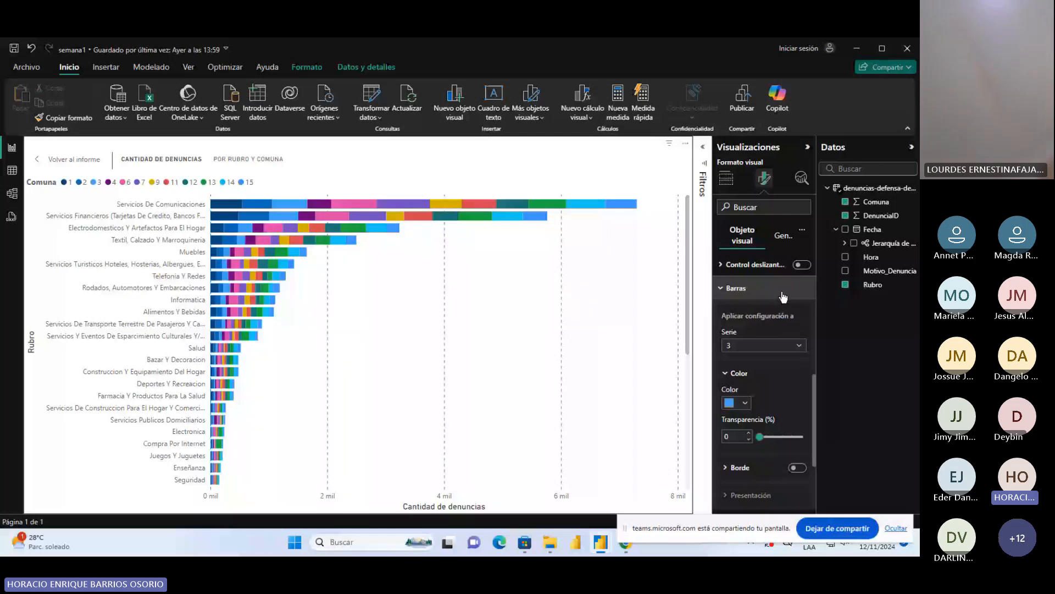
Recolor the Comuna 4 bars a light blue and the Comuna 6 bars a dark navy blue from the theme shades
left_click(770, 345)
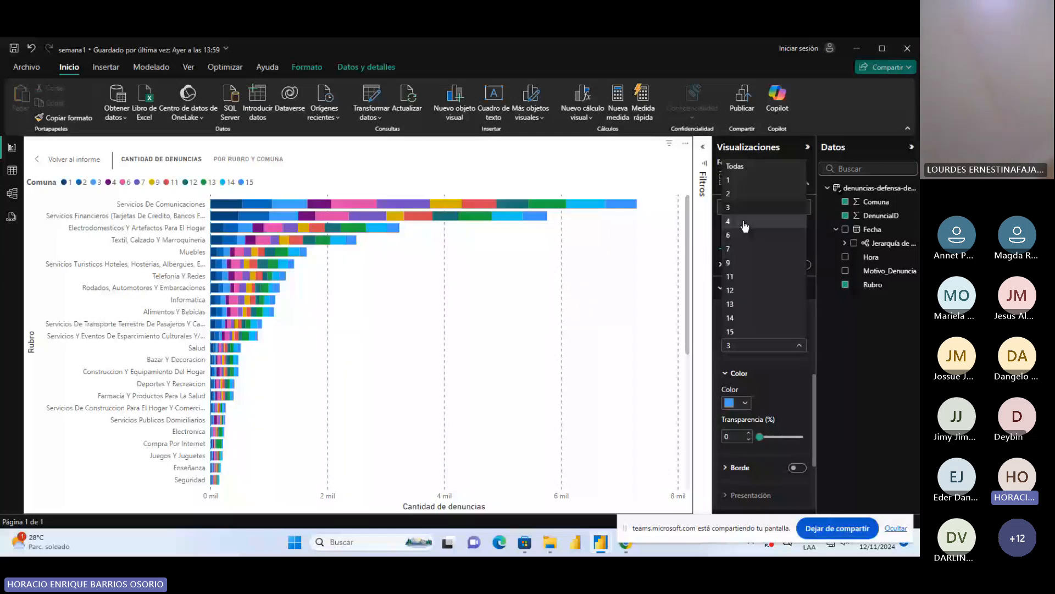
left_click(745, 222)
left_click(744, 403)
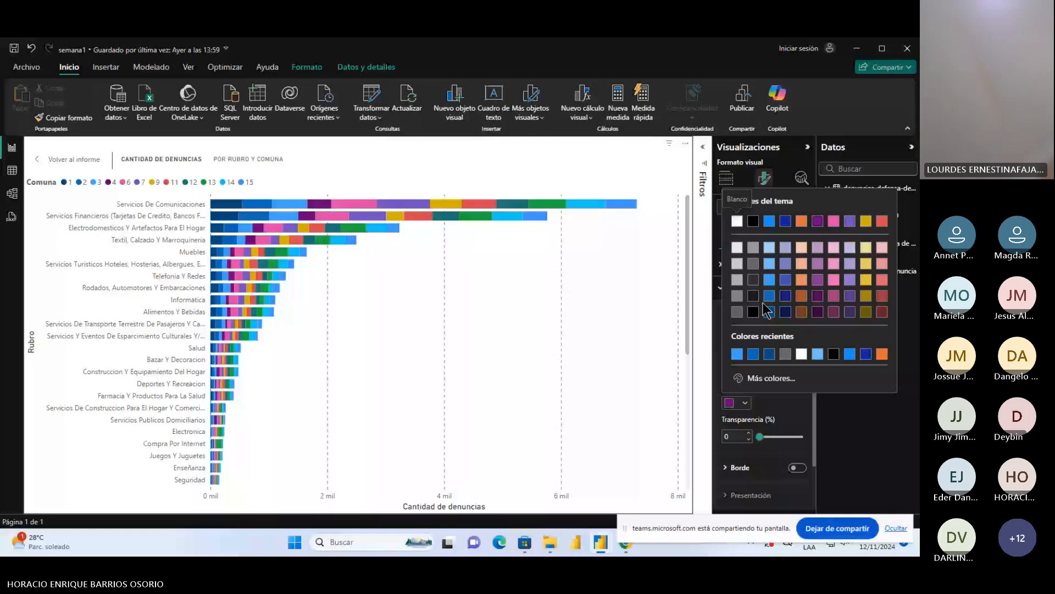
left_click(769, 280)
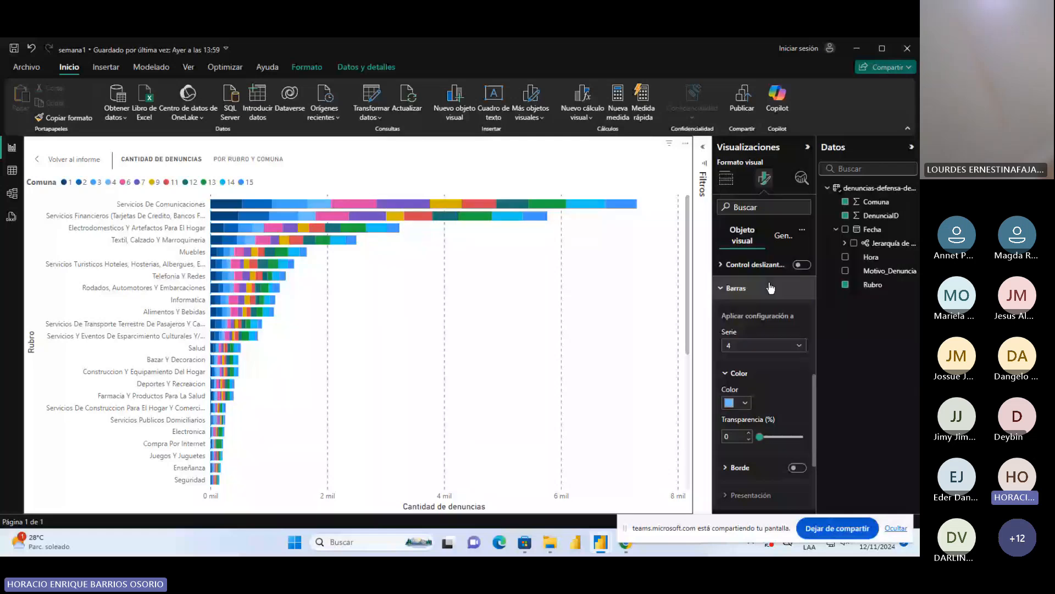
left_click(767, 345)
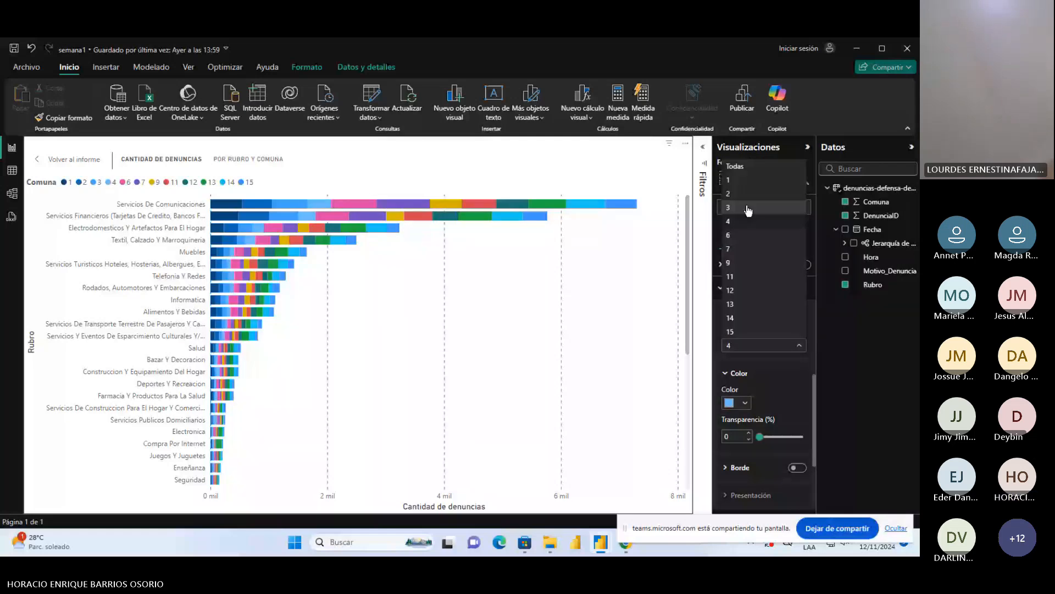
left_click(748, 235)
left_click(745, 403)
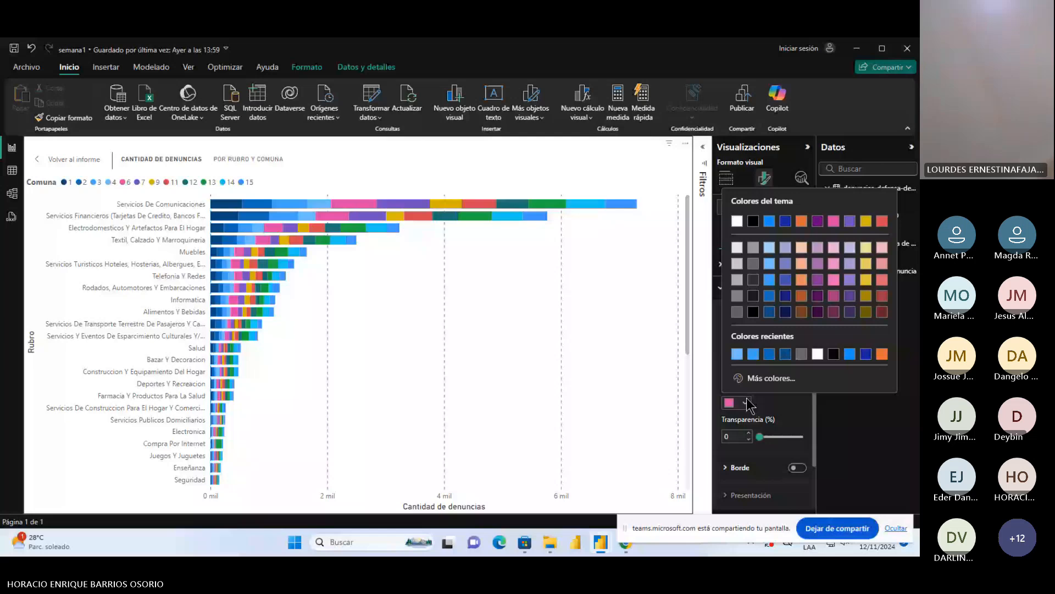
left_click(787, 311)
Recolor the Comuna 7 bars medium indigo blue and the Comuna 9 bars theme color 2, 40% lighter (#717bc5)
left_click(797, 346)
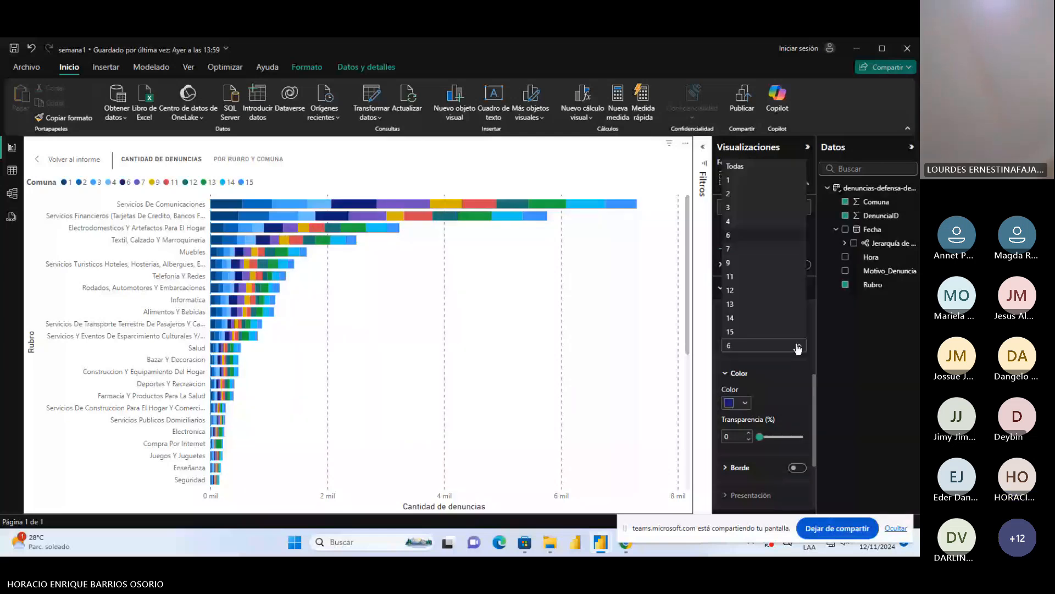
left_click(770, 248)
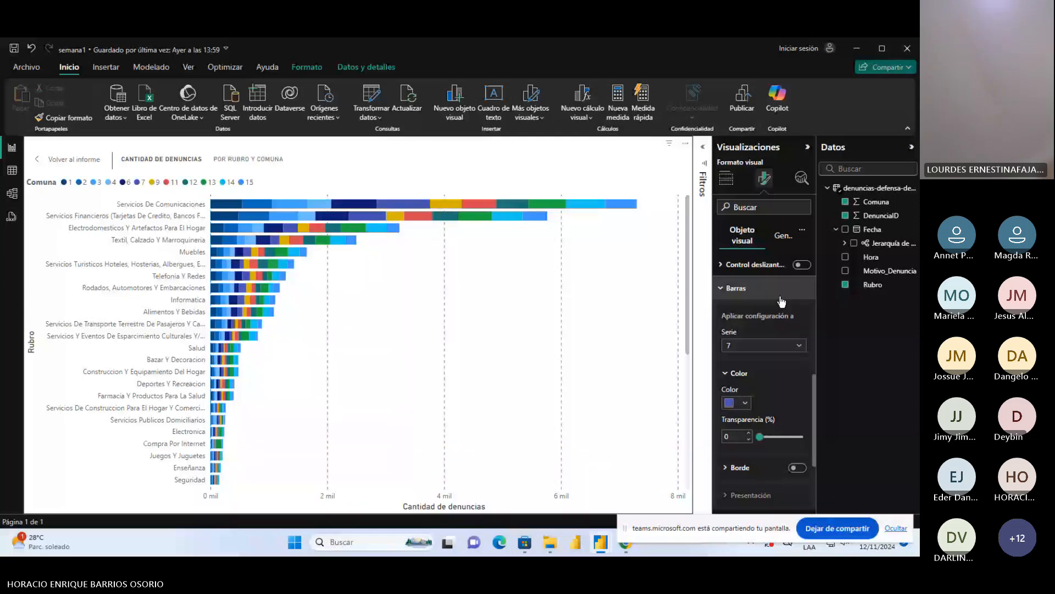
left_click(776, 345)
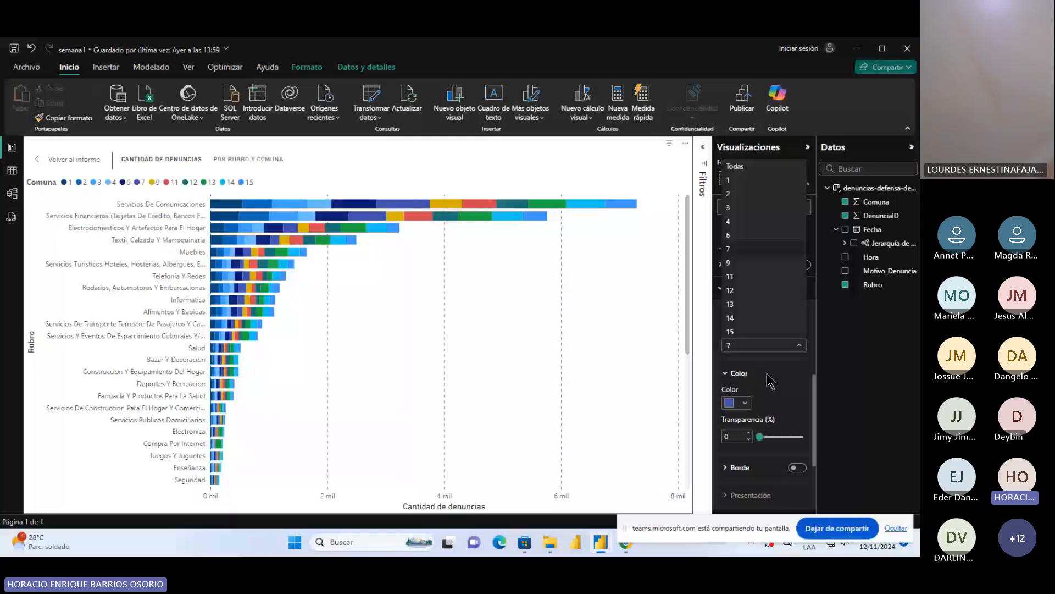
left_click(746, 402)
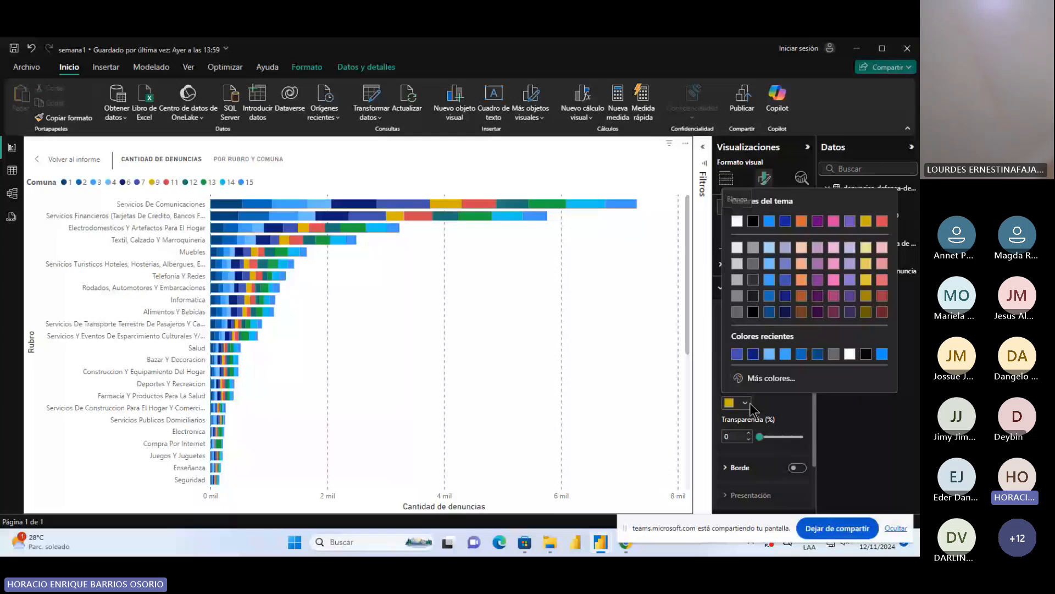
left_click(792, 278)
Set the bar color of the Comuna 11 series to a dark purple from the theme shades
left_click(792, 345)
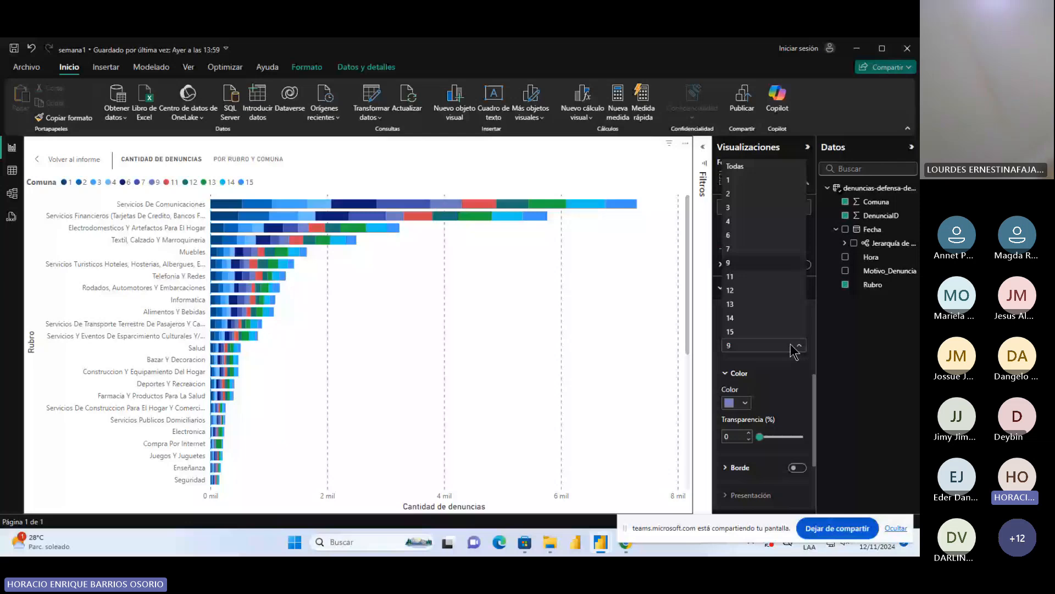
left_click(736, 276)
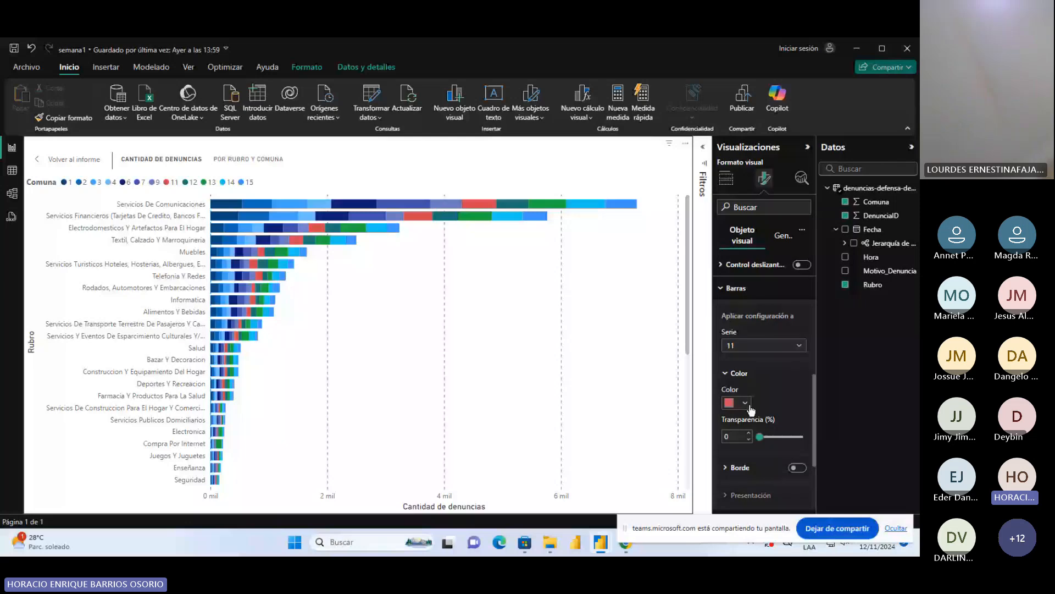
left_click(746, 403)
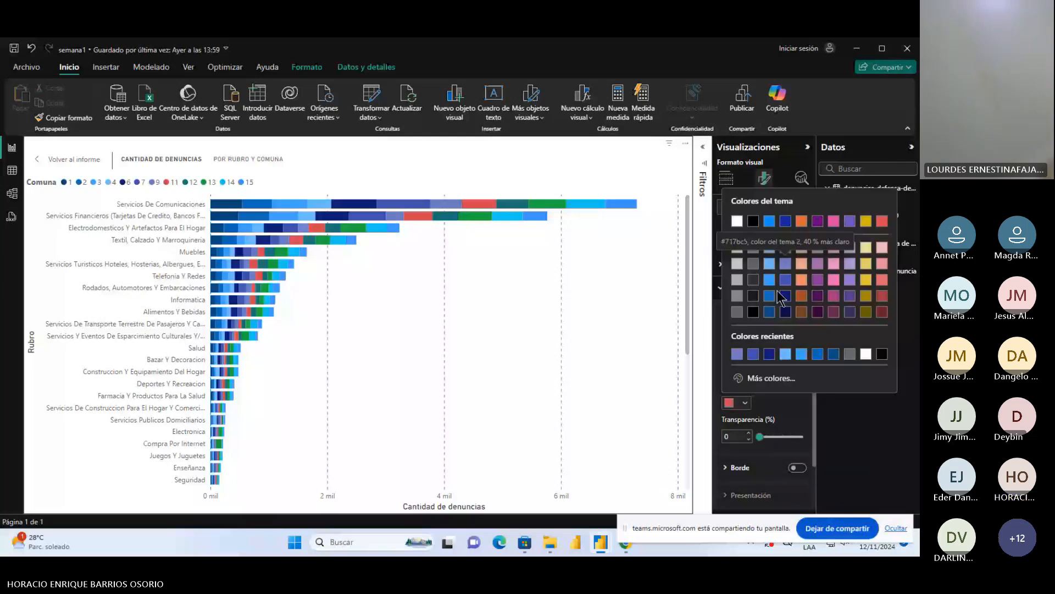
left_click(819, 296)
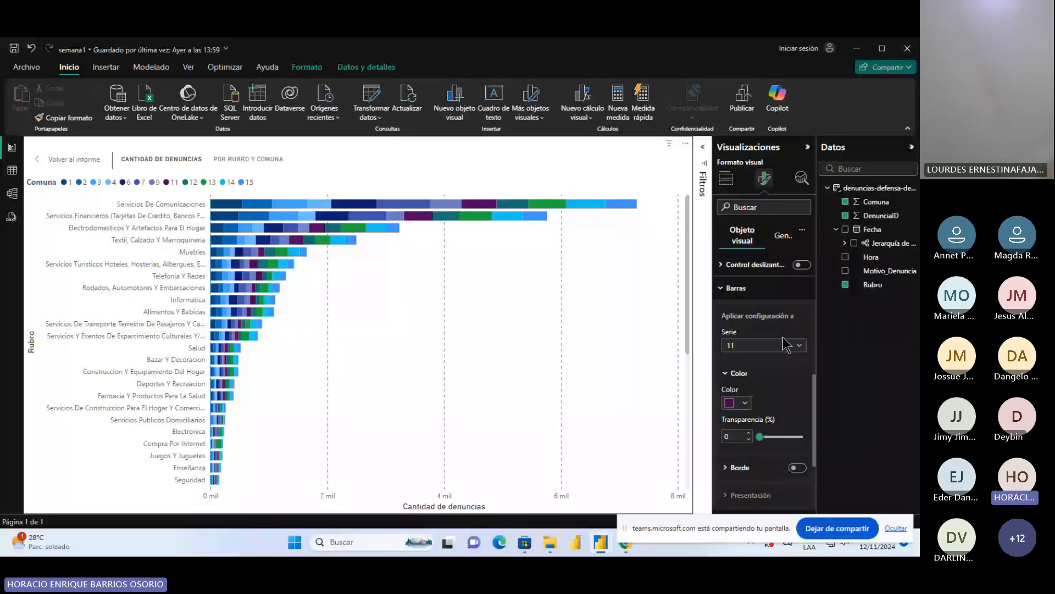
left_click(786, 345)
left_click(408, 326)
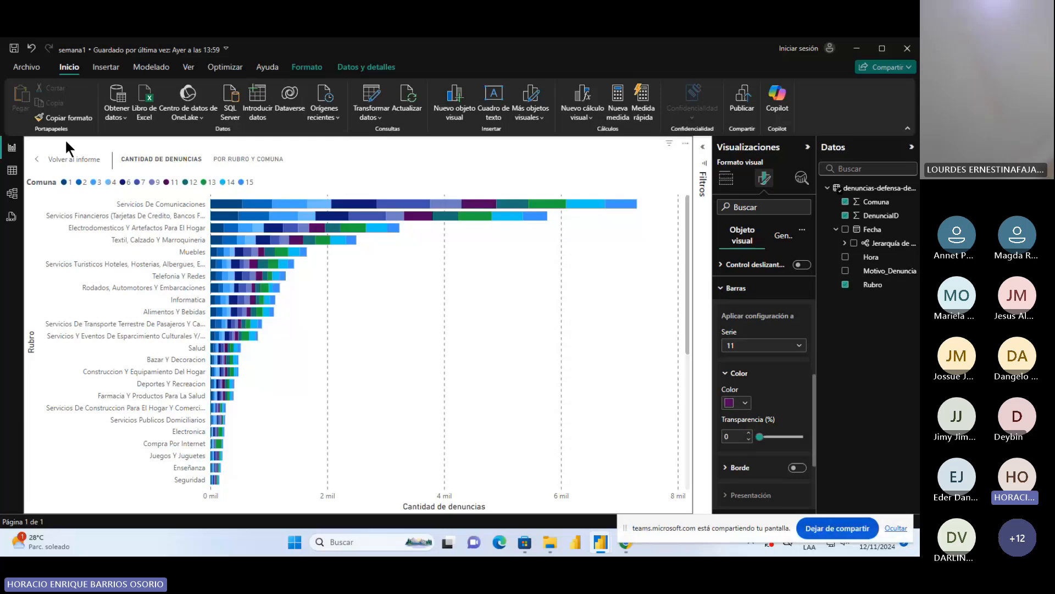
Return from the enlarged chart to the full report page and select the Denuncias card
left_click(72, 159)
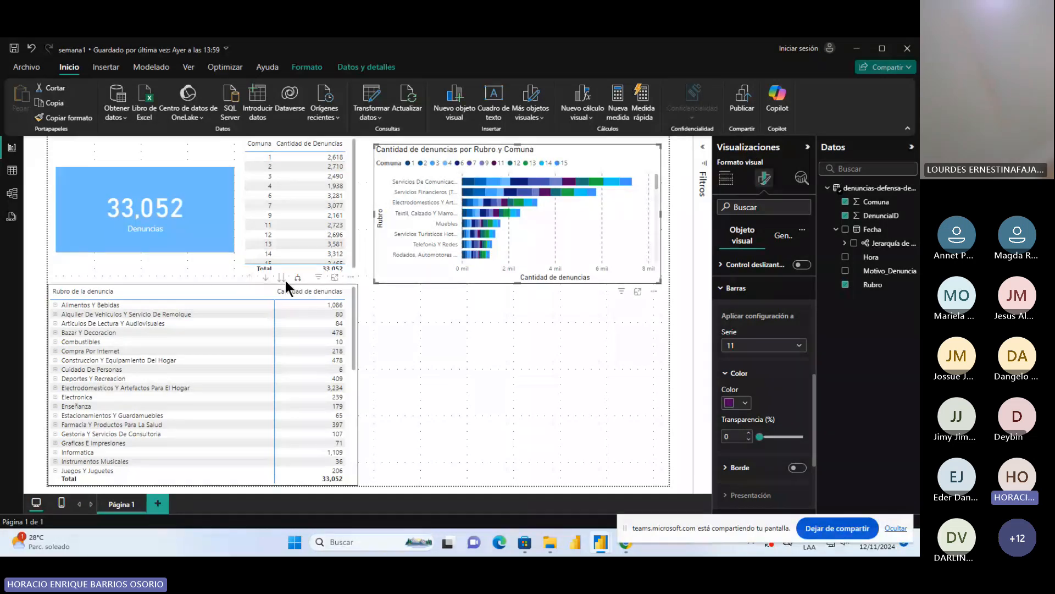
left_click(236, 257)
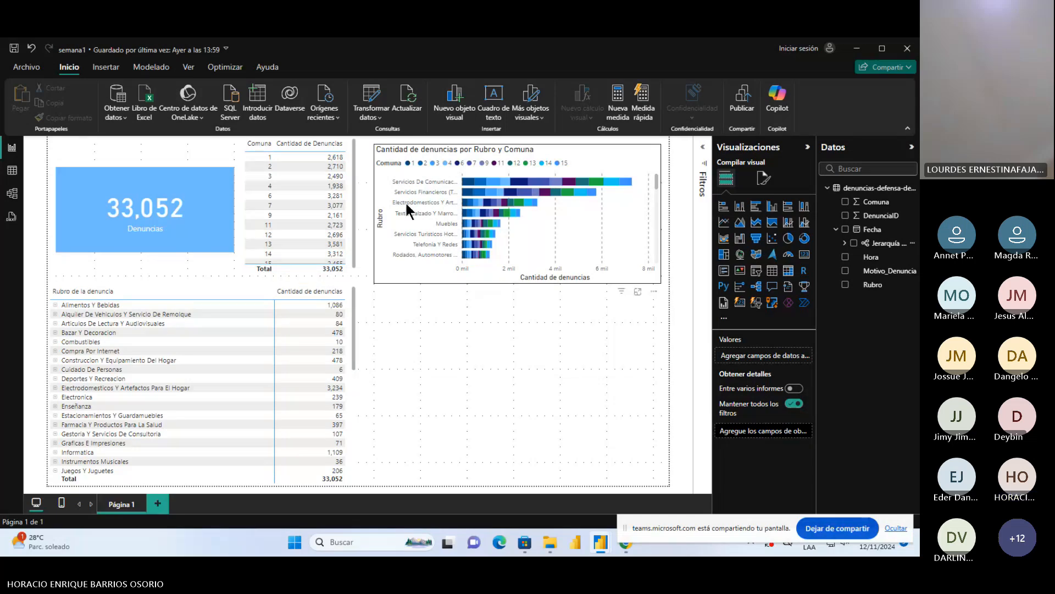
left_click(388, 156)
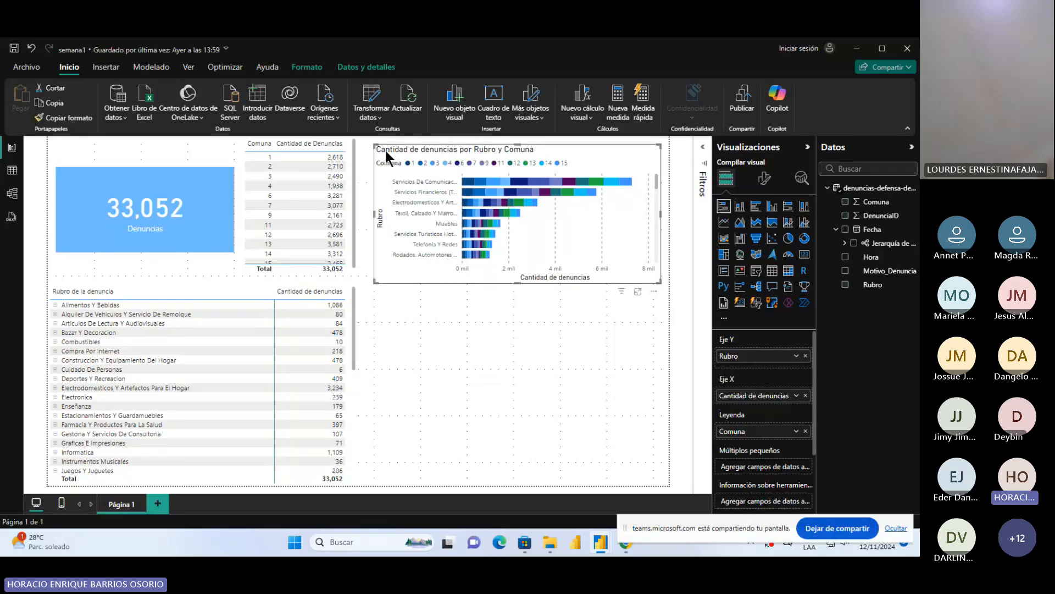
left_click(116, 140)
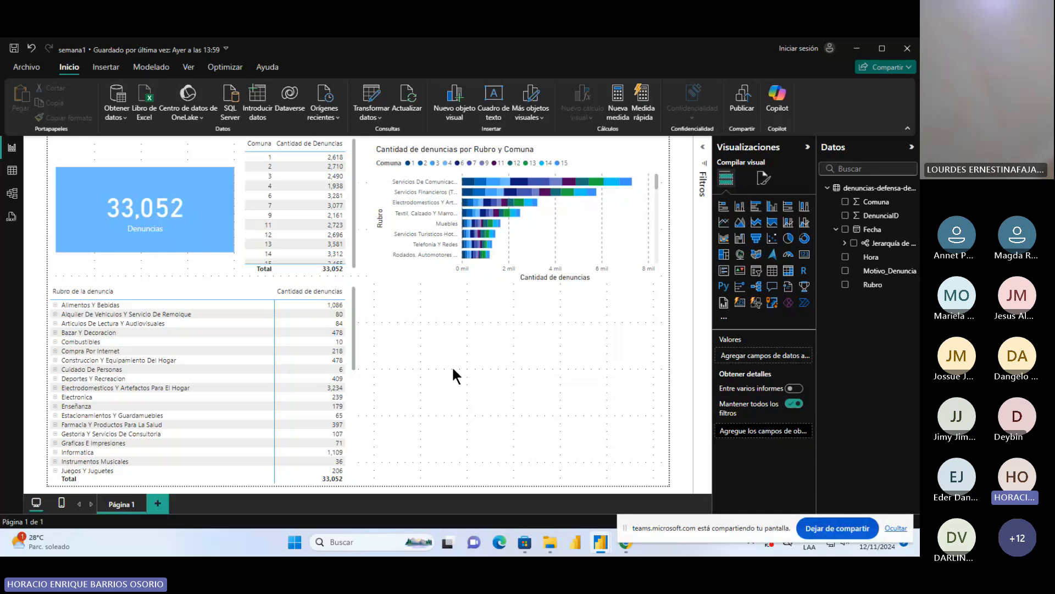
left_click(94, 203)
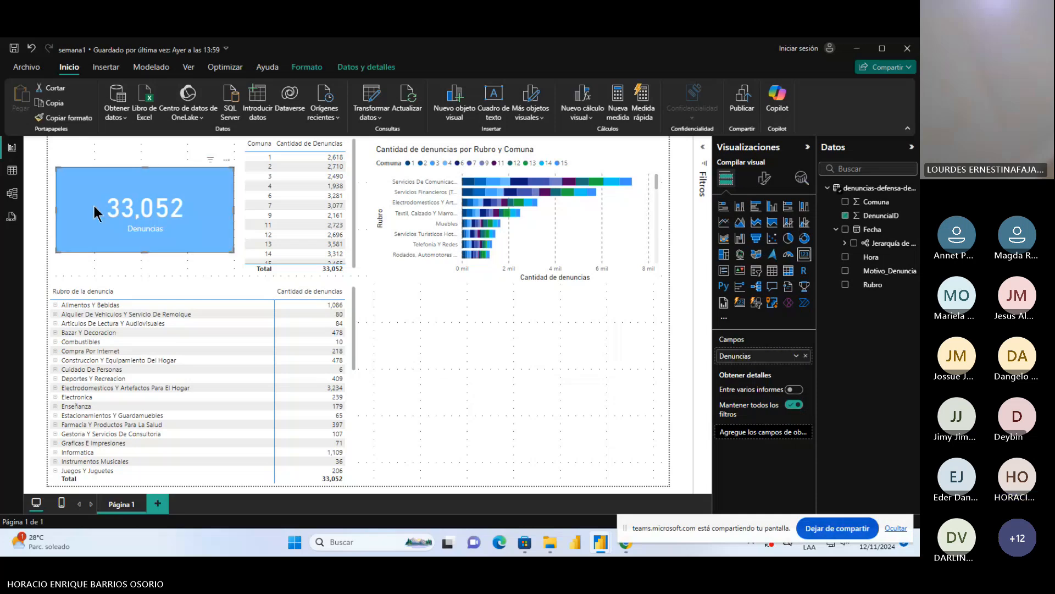
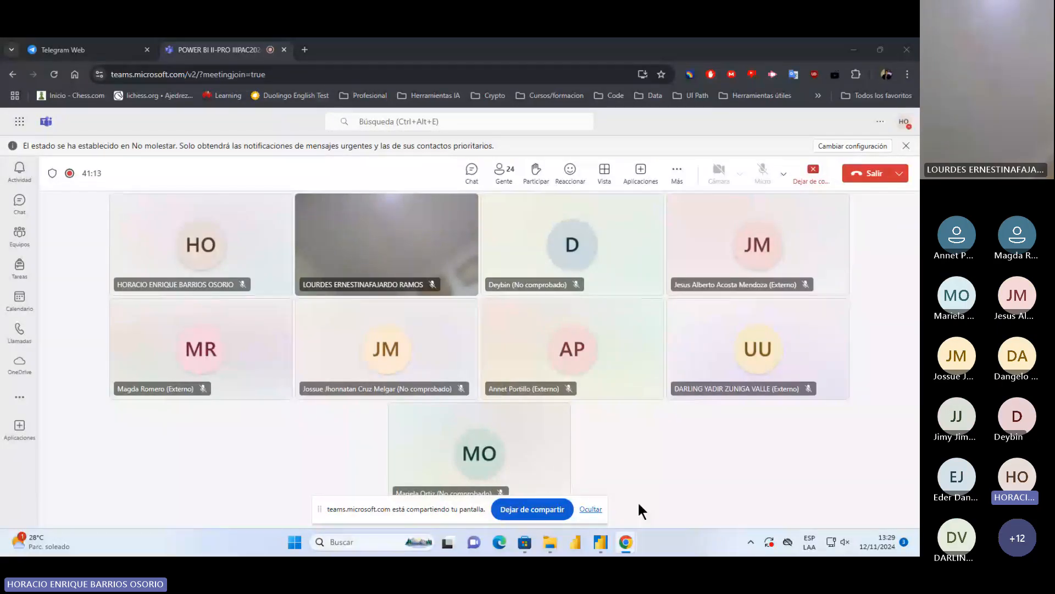
Switch to Power BI and move the stacked bar chart and the Denuncias card slightly higher on the page
left_click(601, 542)
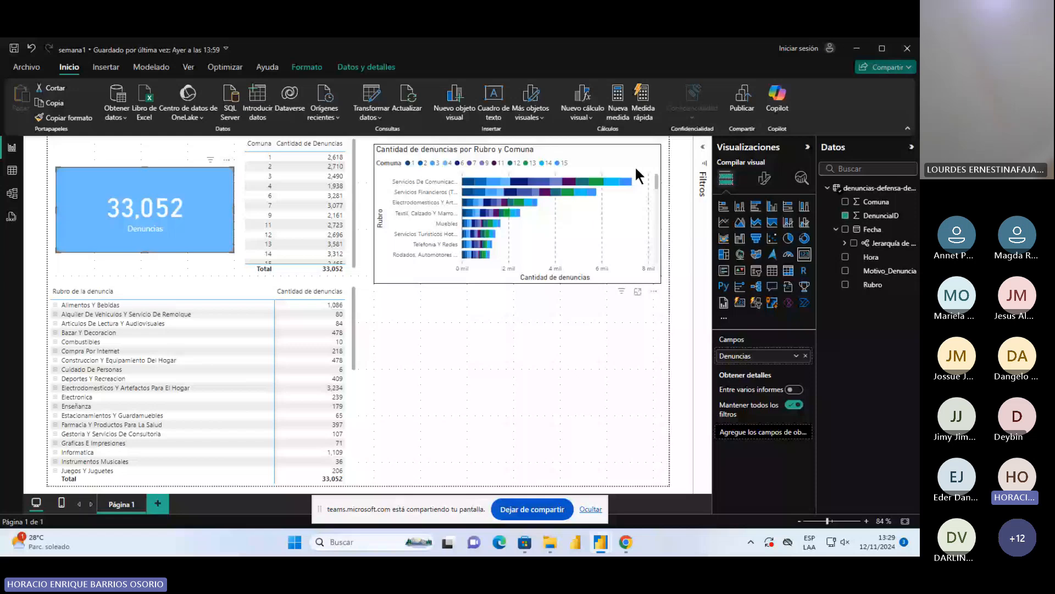
left_click_drag(636, 169, 639, 144)
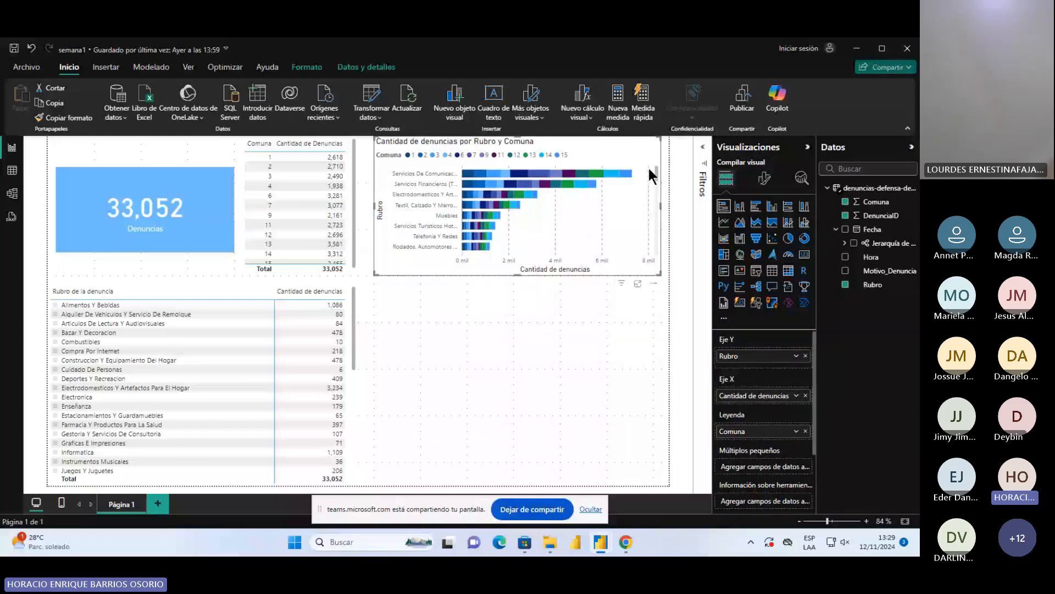
left_click(566, 304)
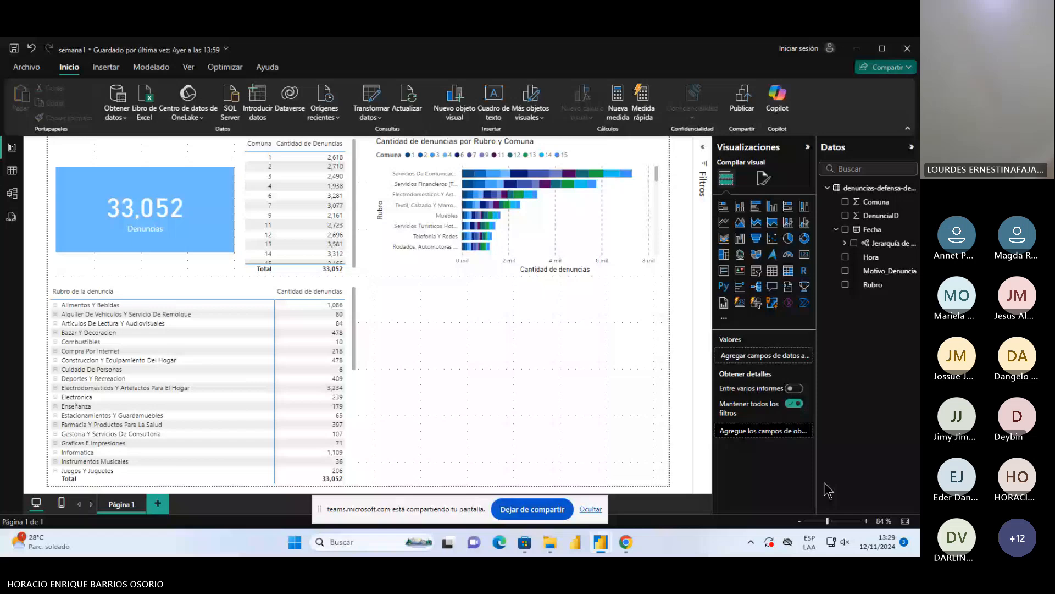
left_click_drag(199, 218, 199, 195)
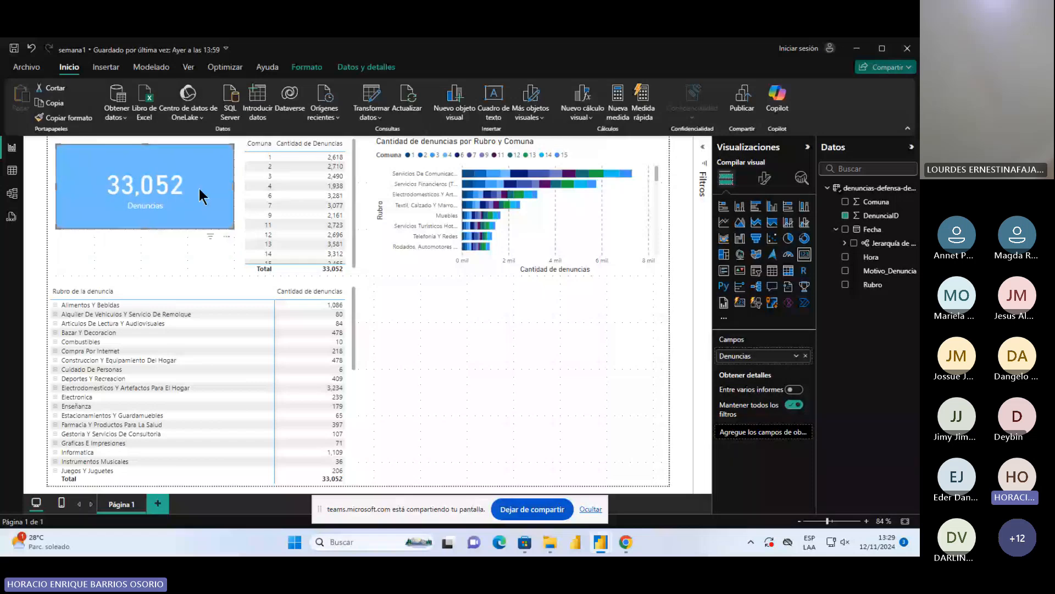
left_click(197, 254)
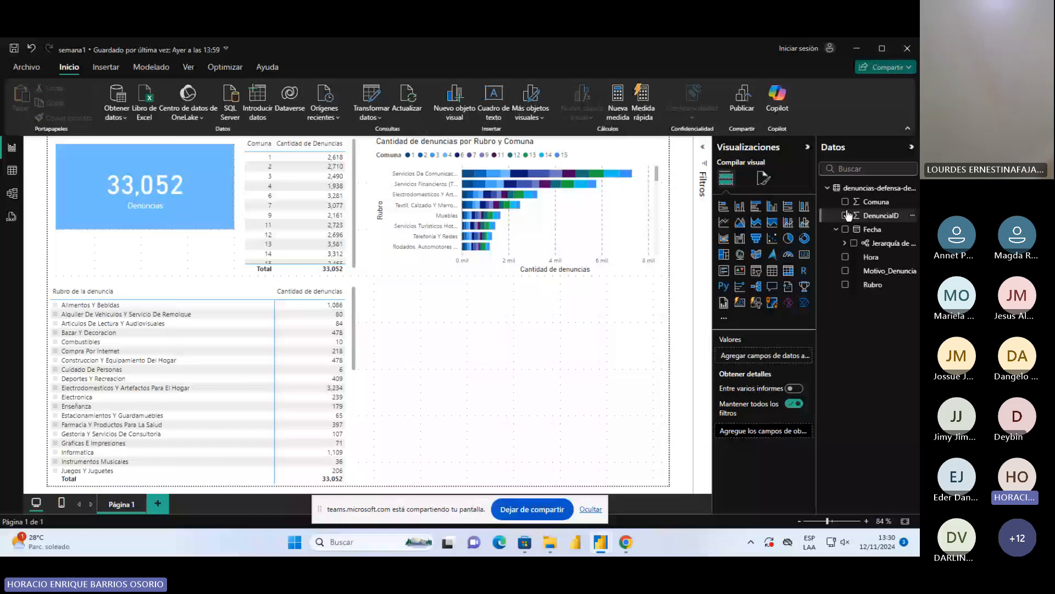
Inspect the Fecha column in the table data, and expand its date hierarchy in the report's field list
left_click(11, 170)
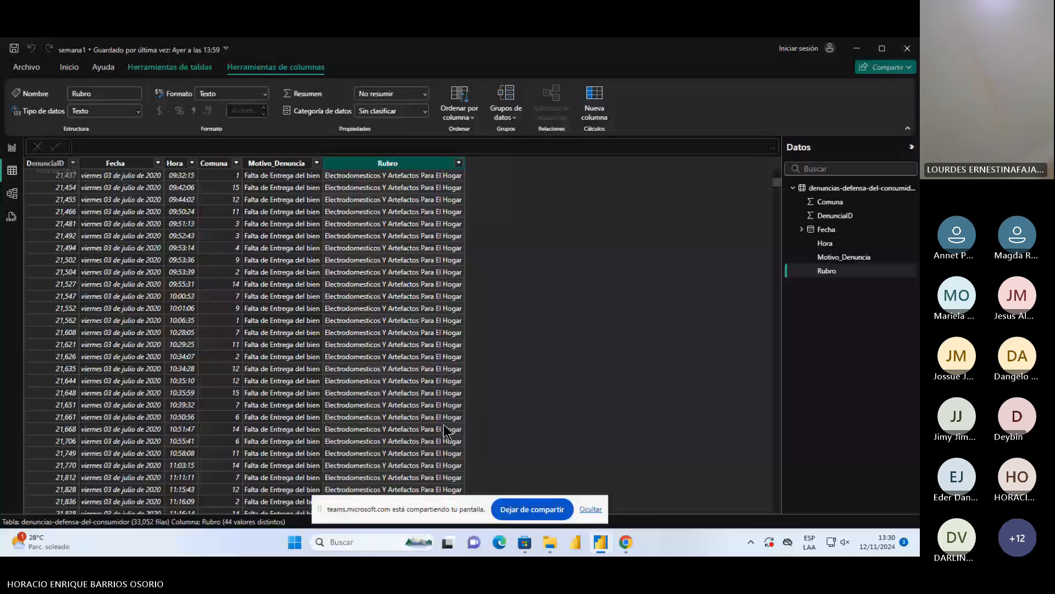
left_click(115, 163)
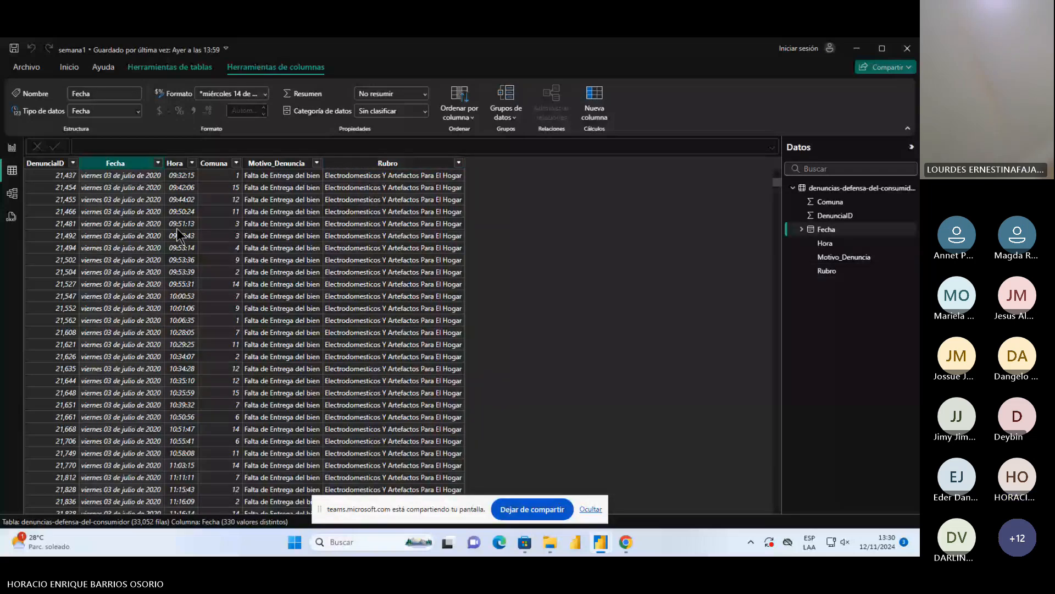
left_click(11, 147)
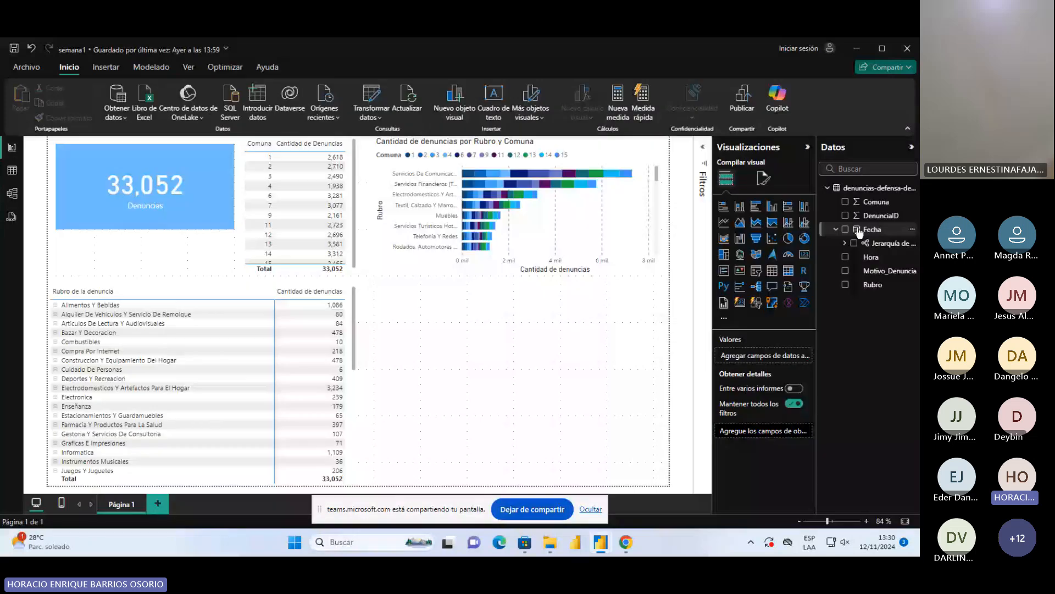
left_click(859, 231)
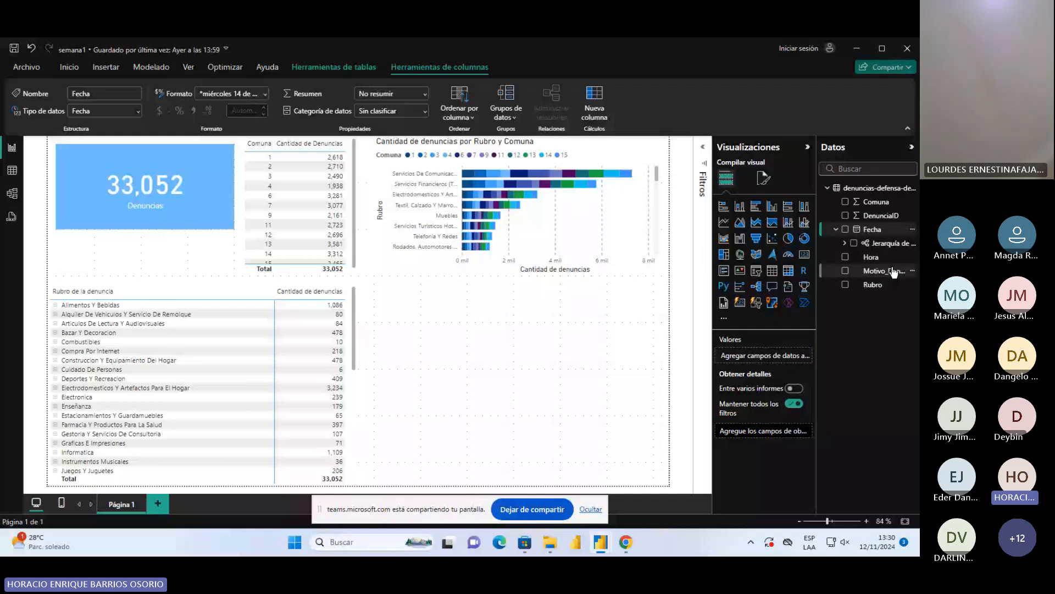
left_click(844, 244)
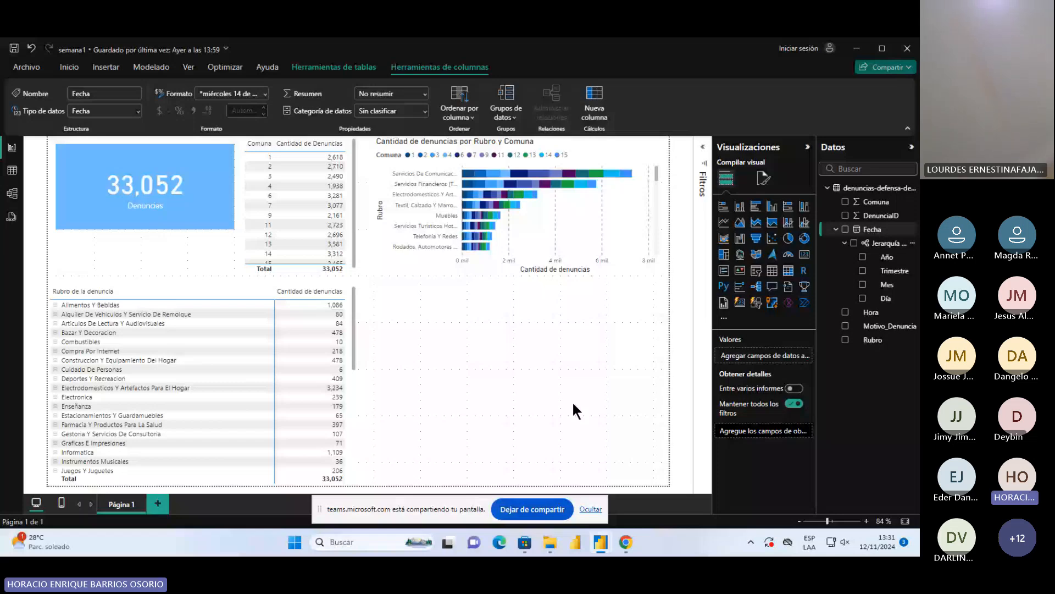
Look through the Fecha values down to the last rows of the table data and return to the report page
left_click(12, 171)
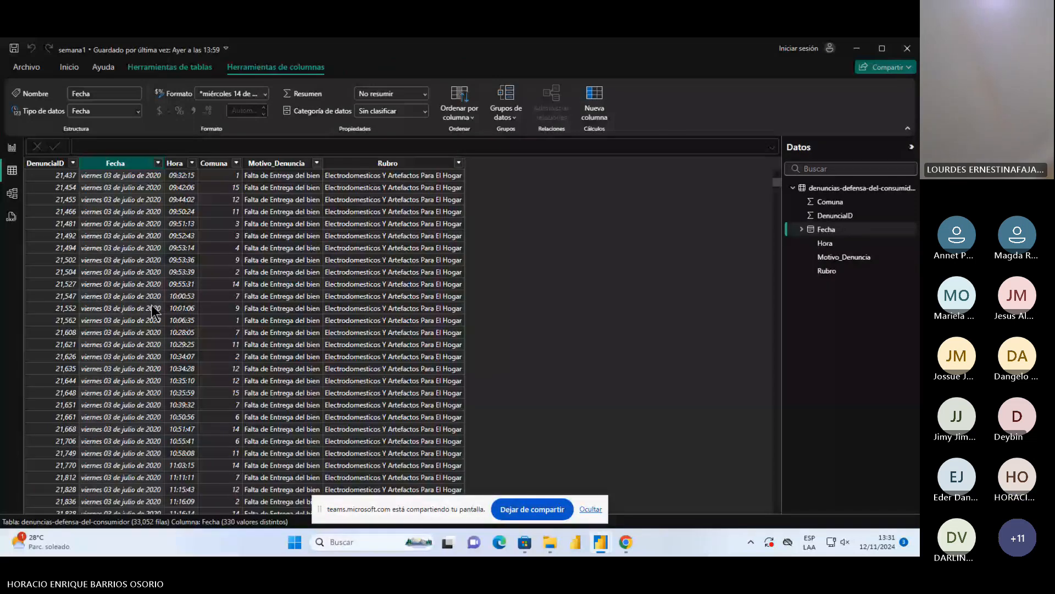
left_click_drag(776, 182, 736, 315)
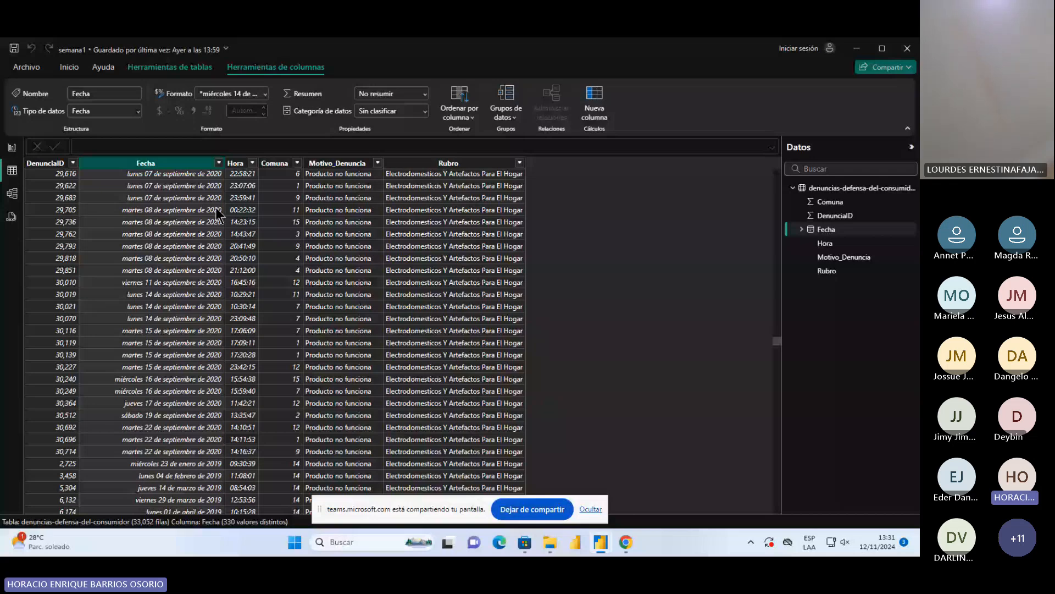
left_click_drag(777, 341, 791, 512)
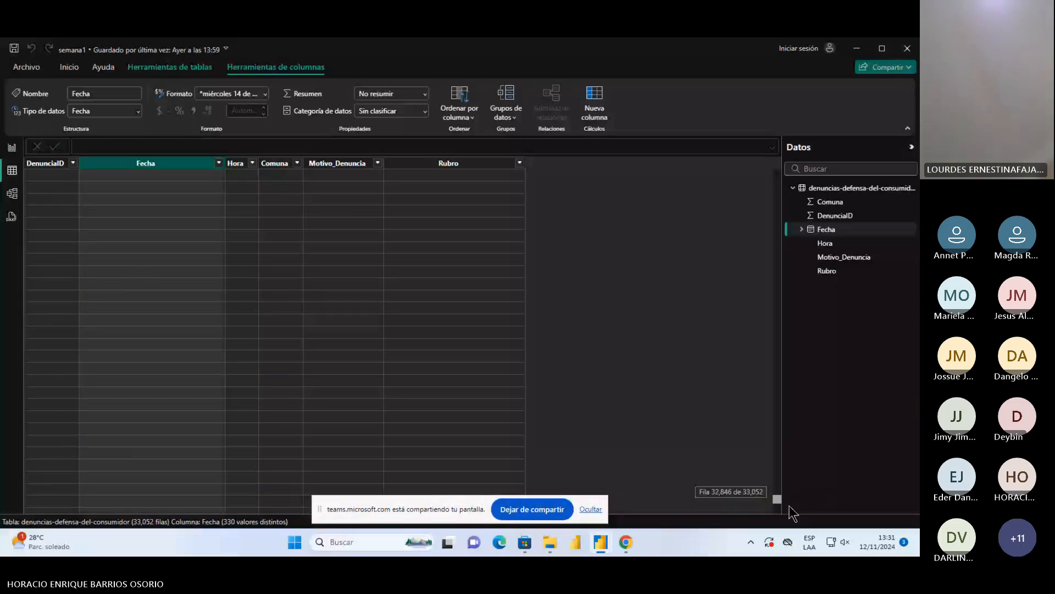
left_click_drag(790, 506, 178, 95)
left_click(12, 148)
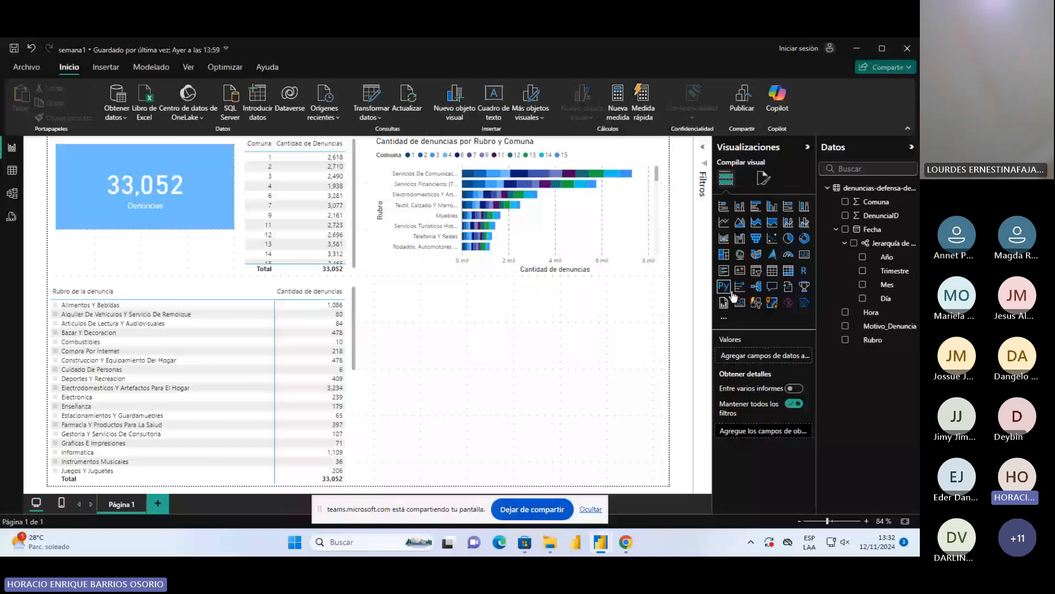
Add a pie chart below the bar chart with Año as legend and DenunciaID as values, renamed Denuncias
left_click(789, 238)
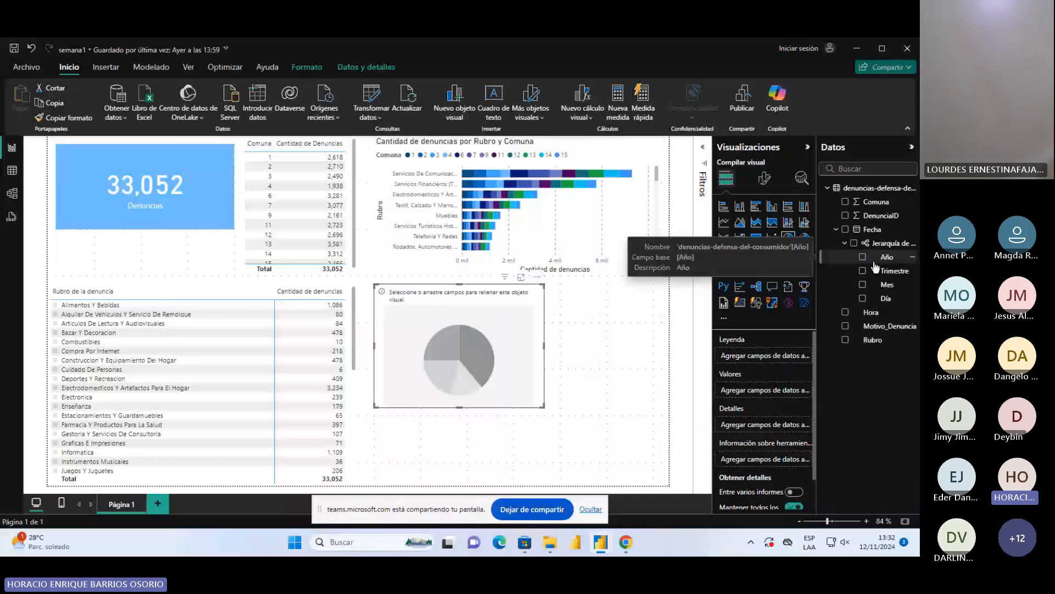
left_click_drag(876, 266, 484, 352)
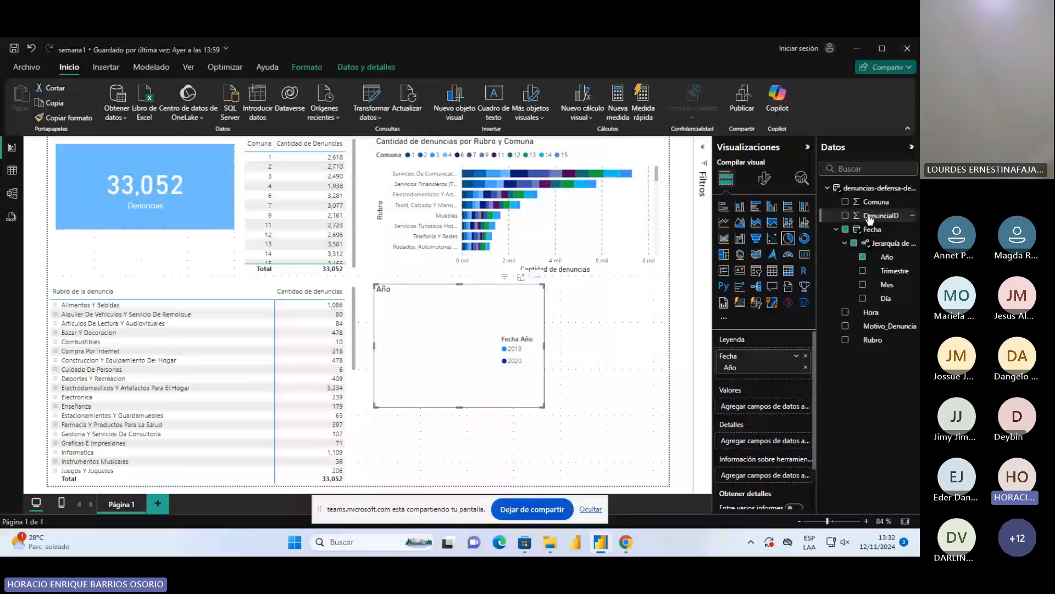
left_click_drag(870, 216, 764, 407)
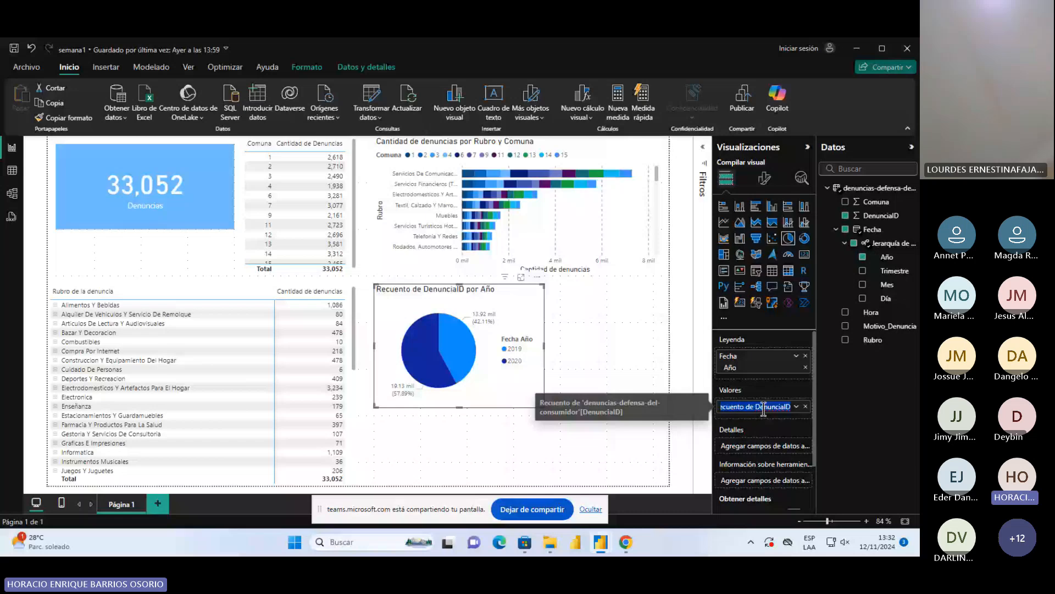
type("Denuncias")
key("Return")
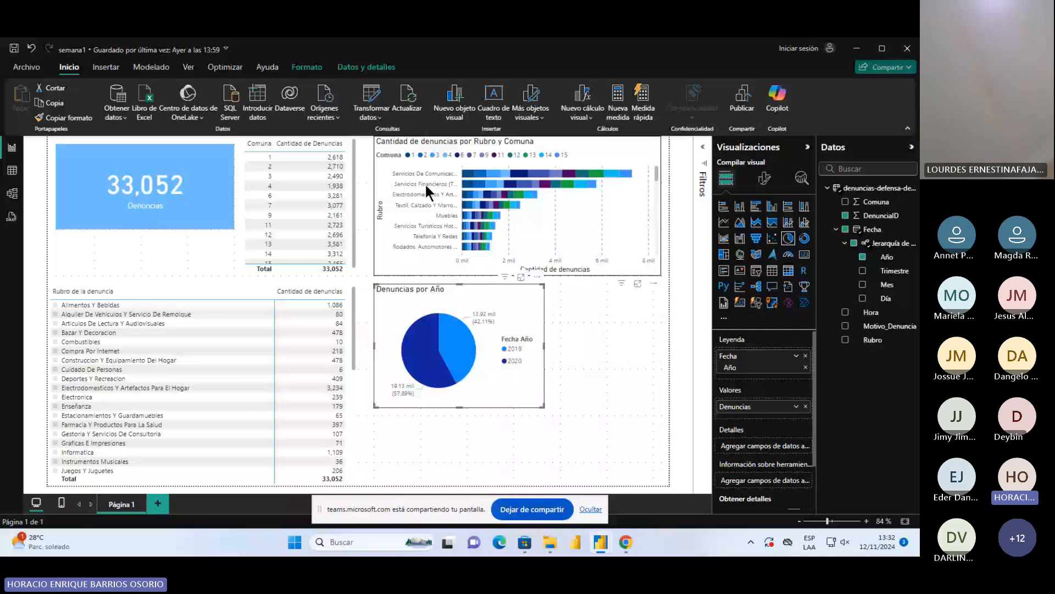
Examine the title text and font settings of the stacked bar chart
left_click(450, 145)
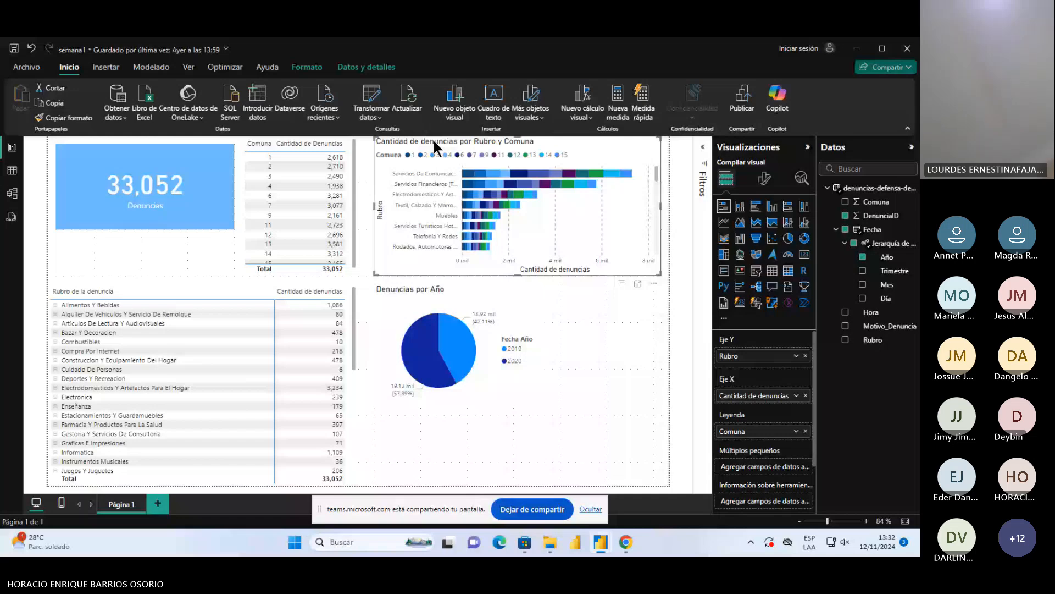
left_click(764, 178)
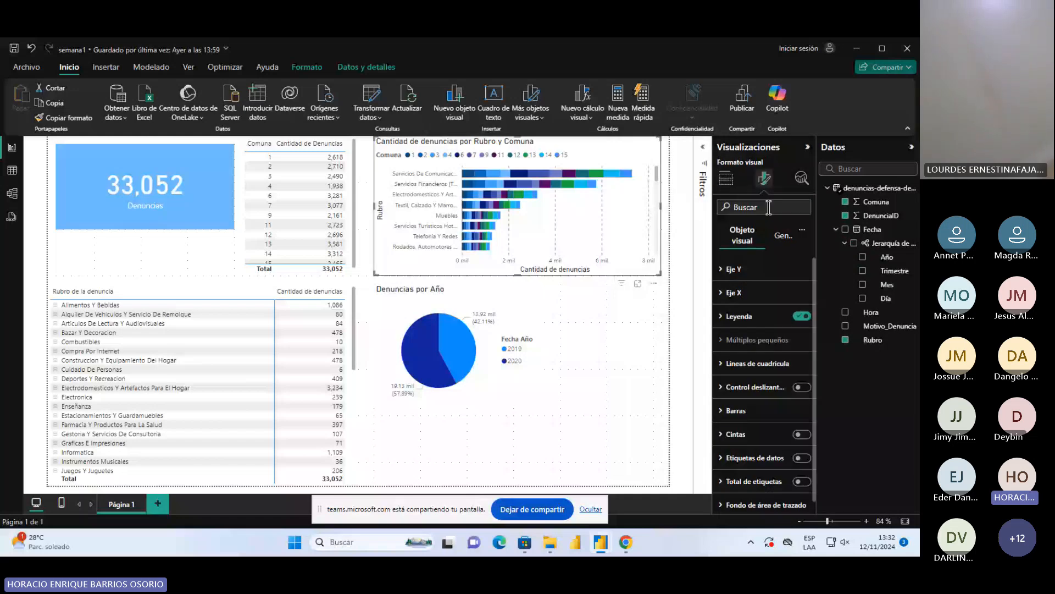
left_click(783, 236)
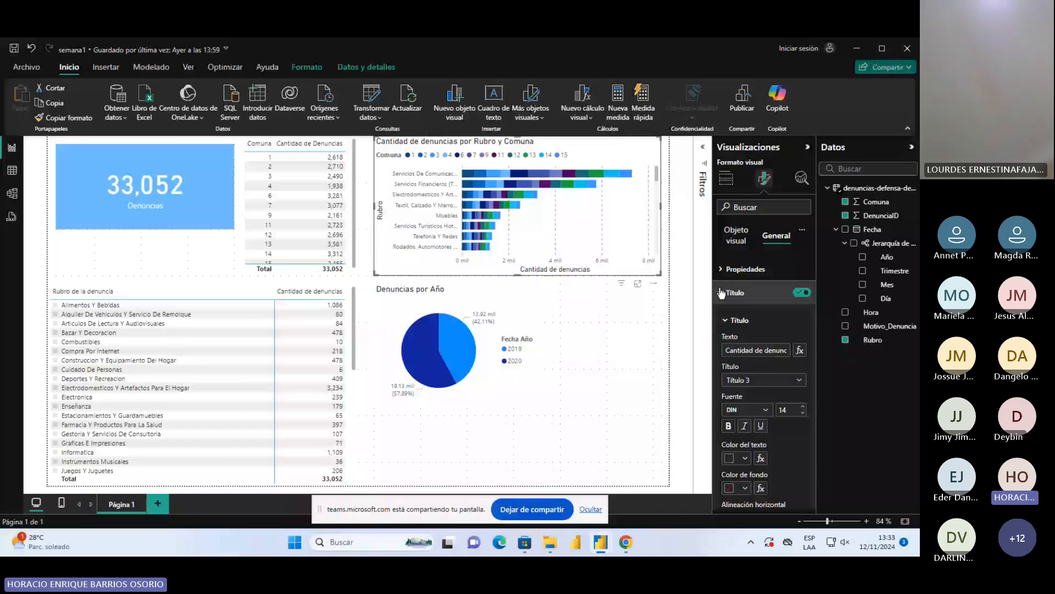
left_click(721, 293)
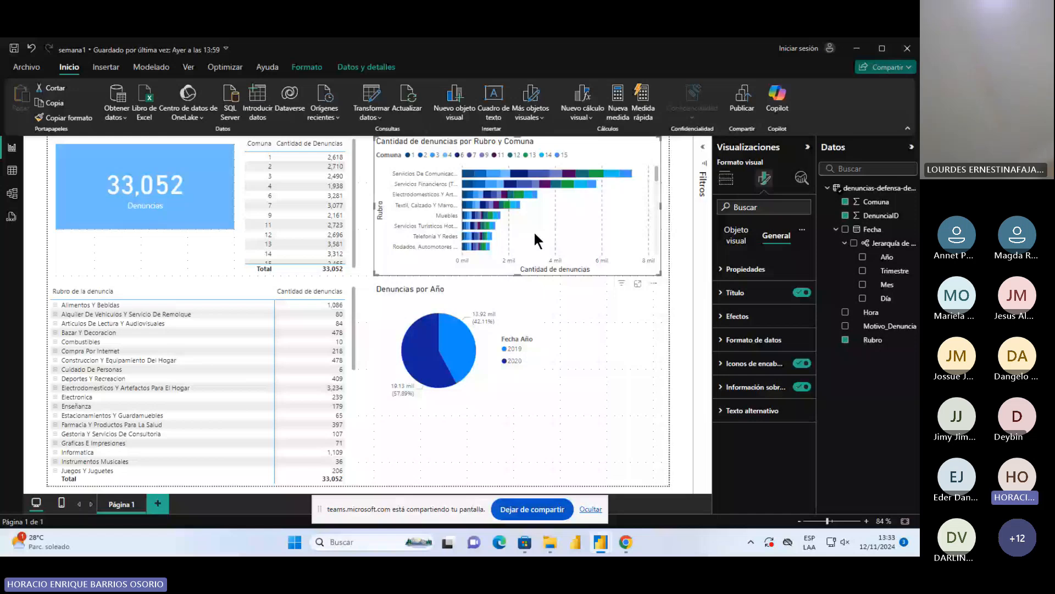
Try renaming the bar chart's legend field to C, X-axis field to A and Y-axis field to B, and undo the renames
left_click(726, 180)
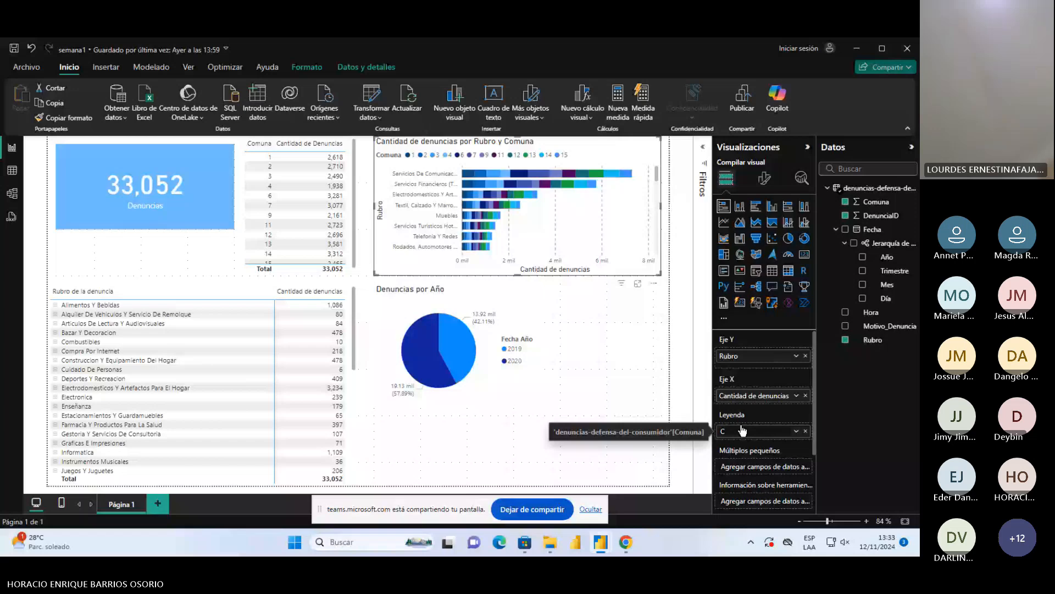
key("Return")
double_click(753, 396)
type("A")
key("Return")
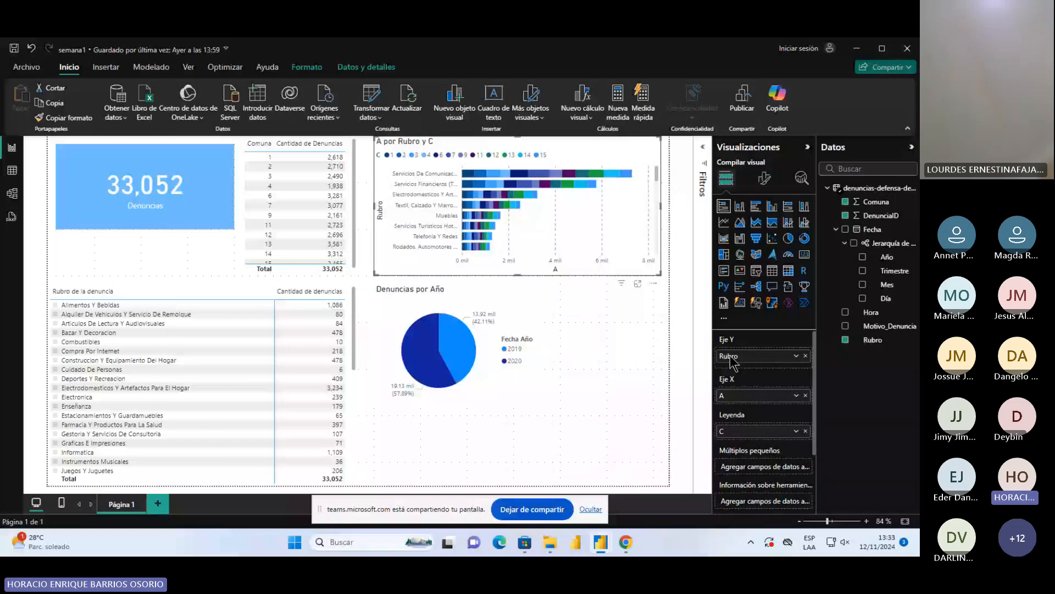
double_click(730, 356)
type("B")
key("Return")
left_click(32, 49)
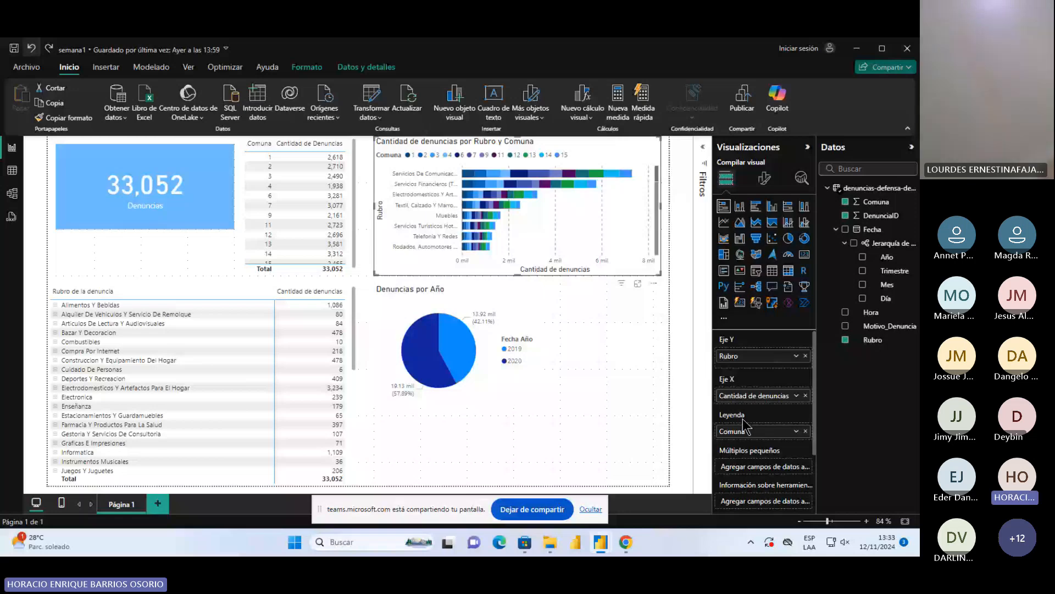
Center the title of the stacked bar chart horizontally
left_click(764, 178)
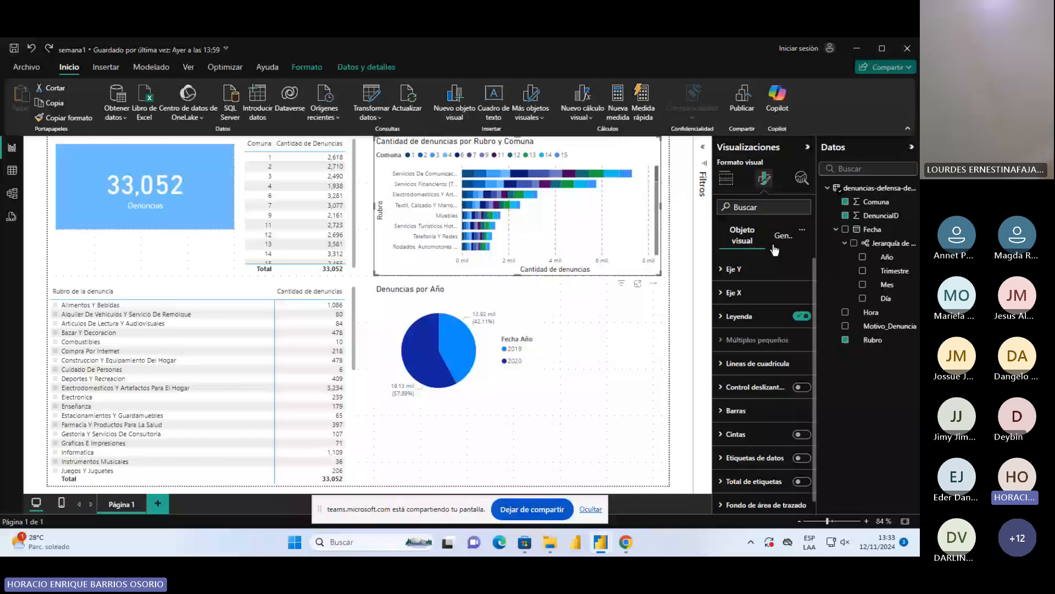
left_click(774, 244)
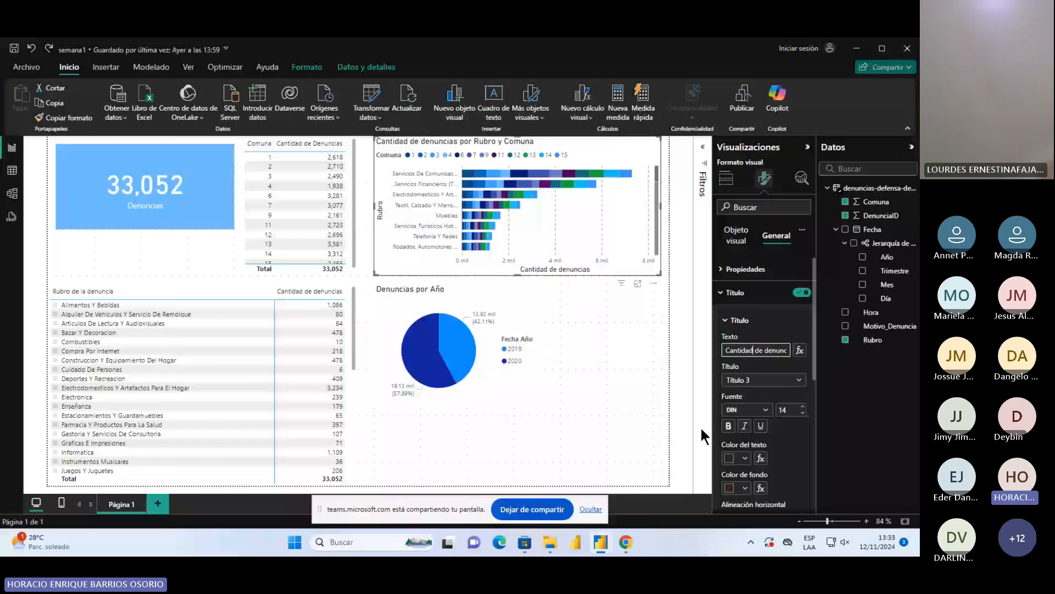
scroll(764, 440, "down", 1)
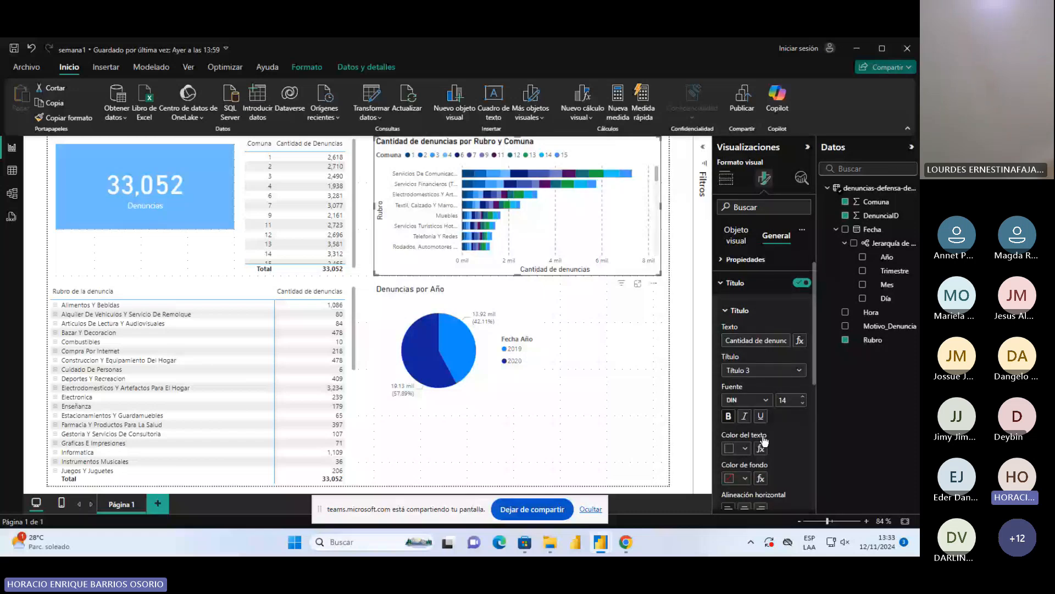
scroll(764, 440, "down", 3)
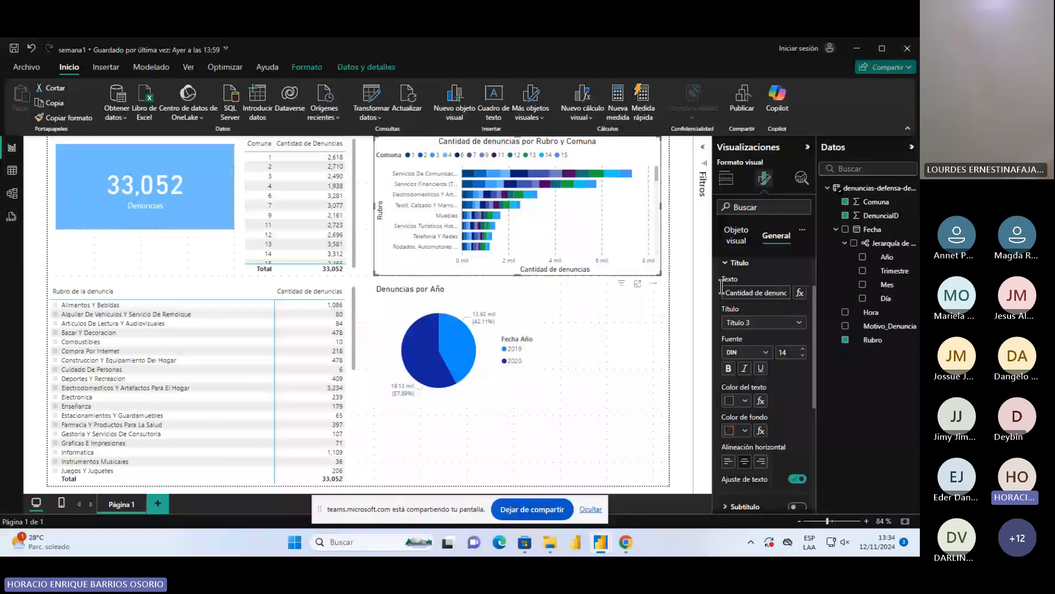
Center the title of the Denuncias por Año pie chart horizontally
left_click(509, 316)
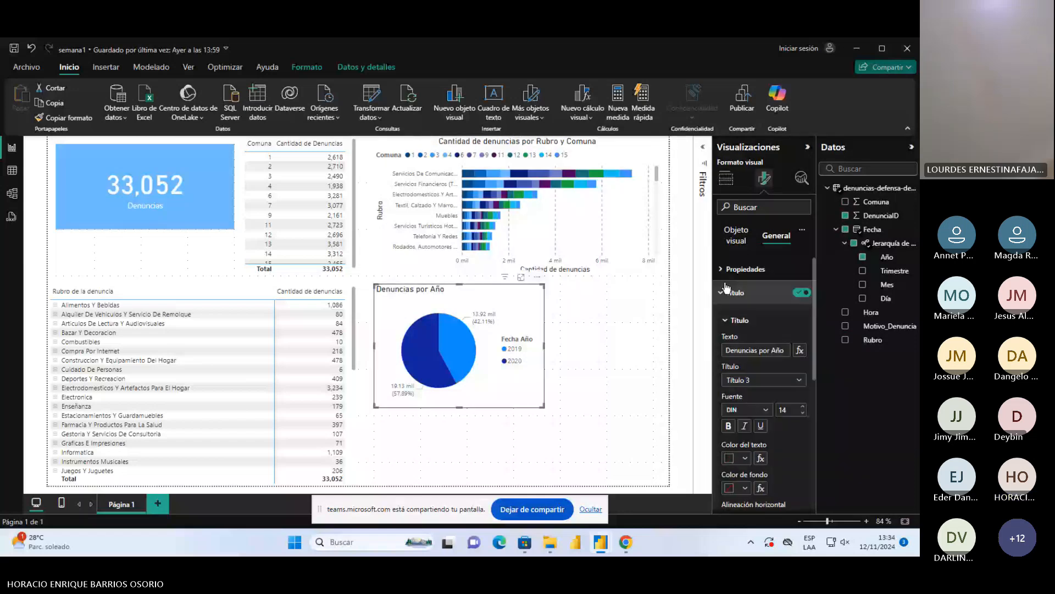
scroll(726, 287, "down", 3)
left_click(745, 345)
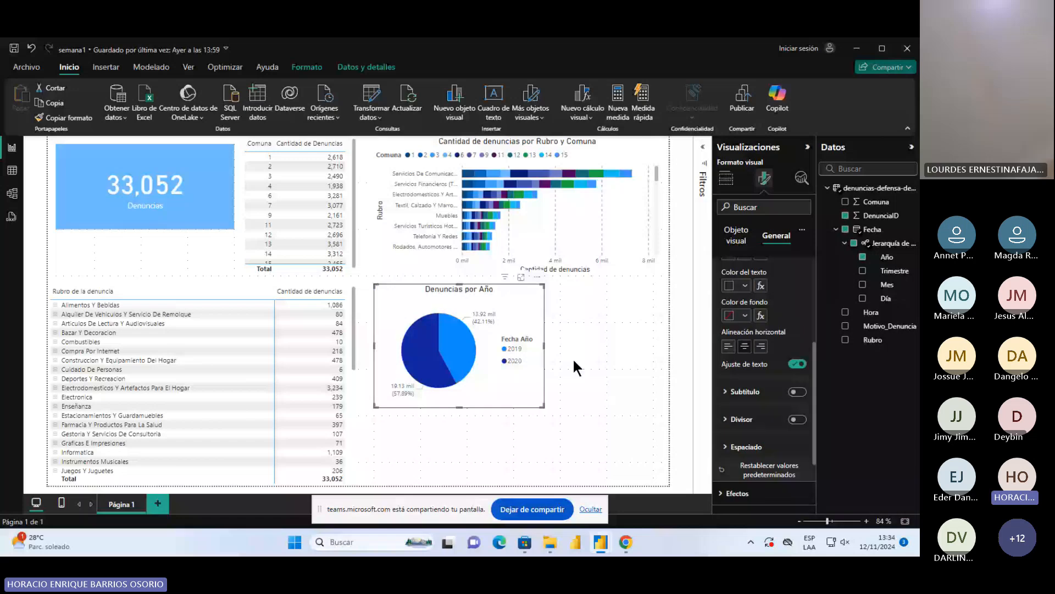
Make the Denuncias por Año pie chart slightly smaller and enlarge it in focus mode
left_click_drag(544, 345, 519, 341)
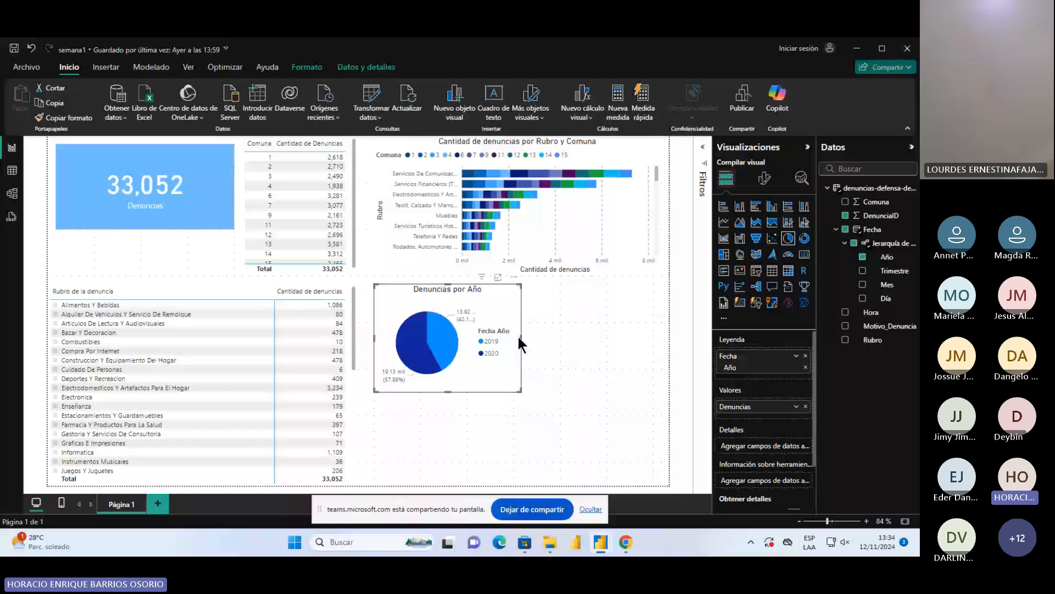
left_click_drag(520, 337, 536, 340)
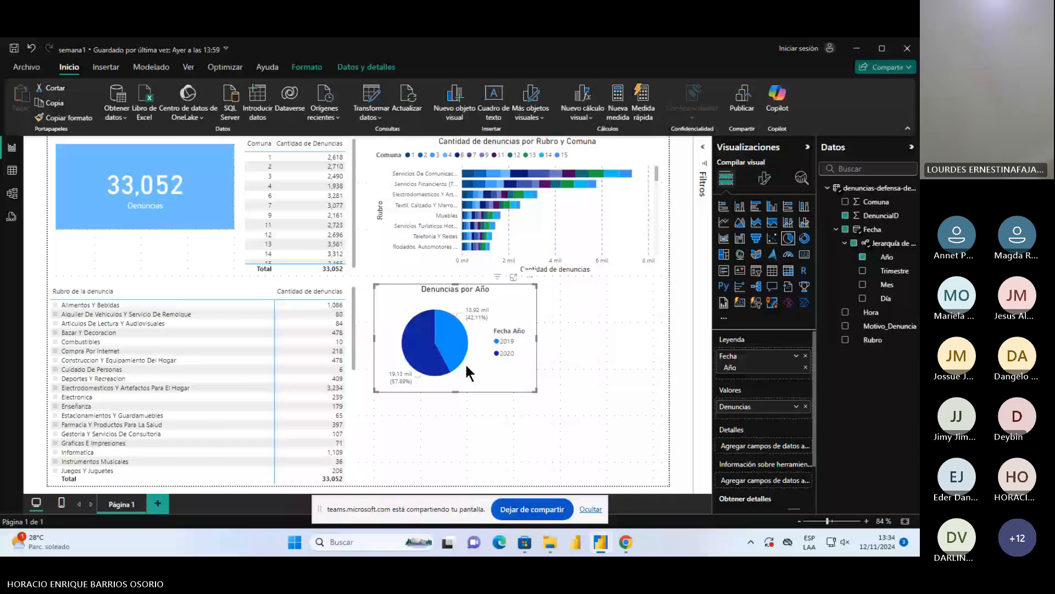
left_click(513, 276)
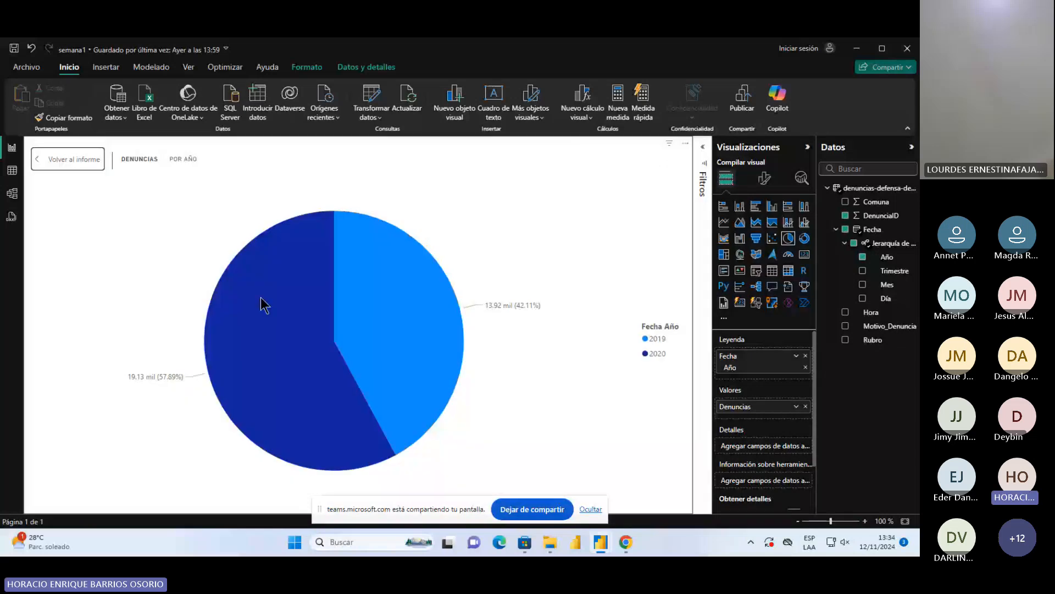
Recolor the pie chart's slices with indigo #414fb1 for 2019 and a medium light blue for 2020
mouse_move(198, 340)
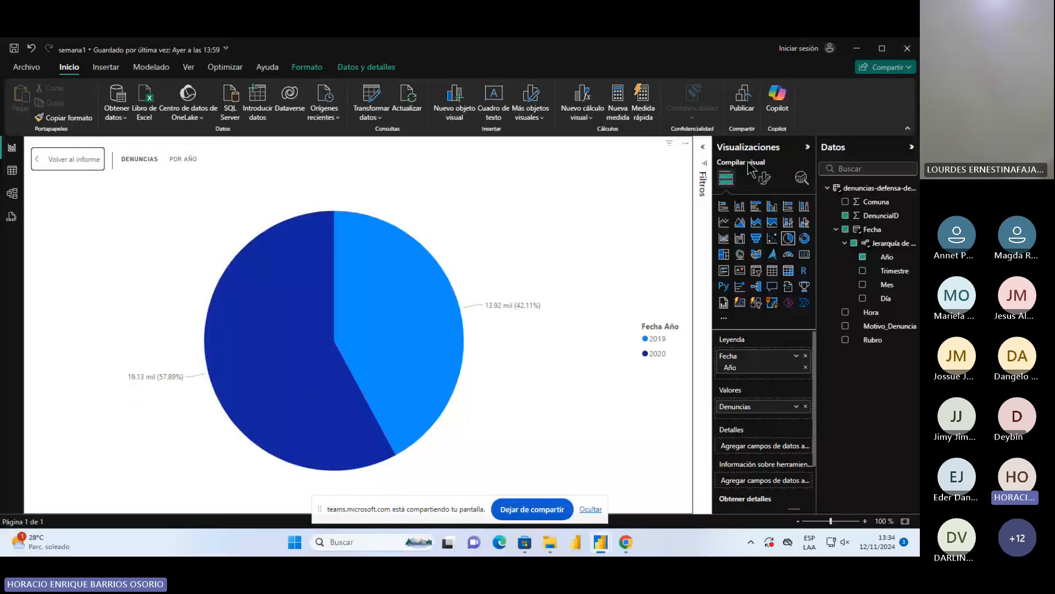
left_click(765, 180)
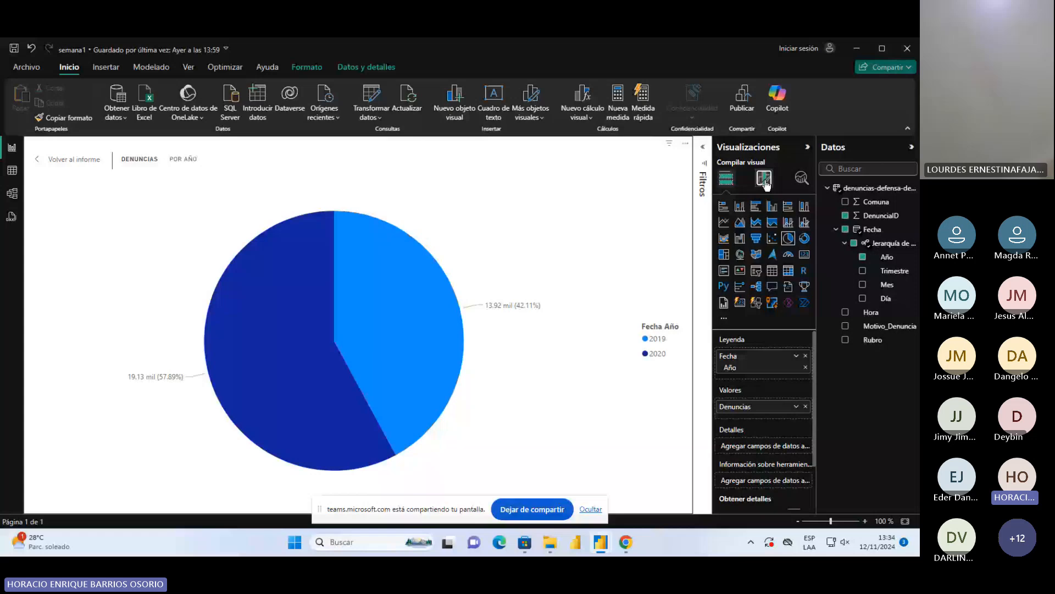
left_click(727, 295)
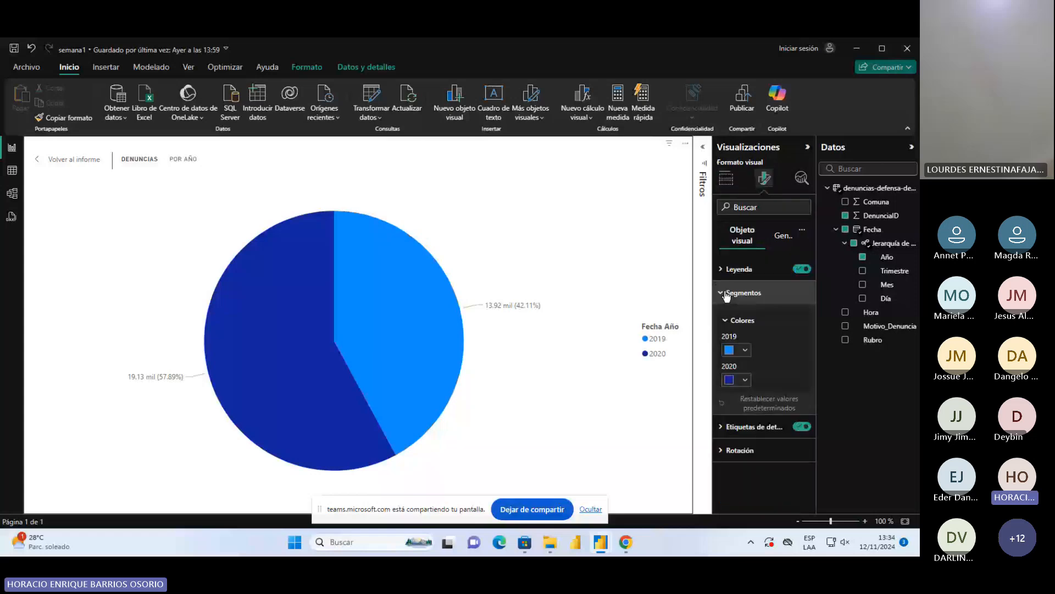
left_click(747, 352)
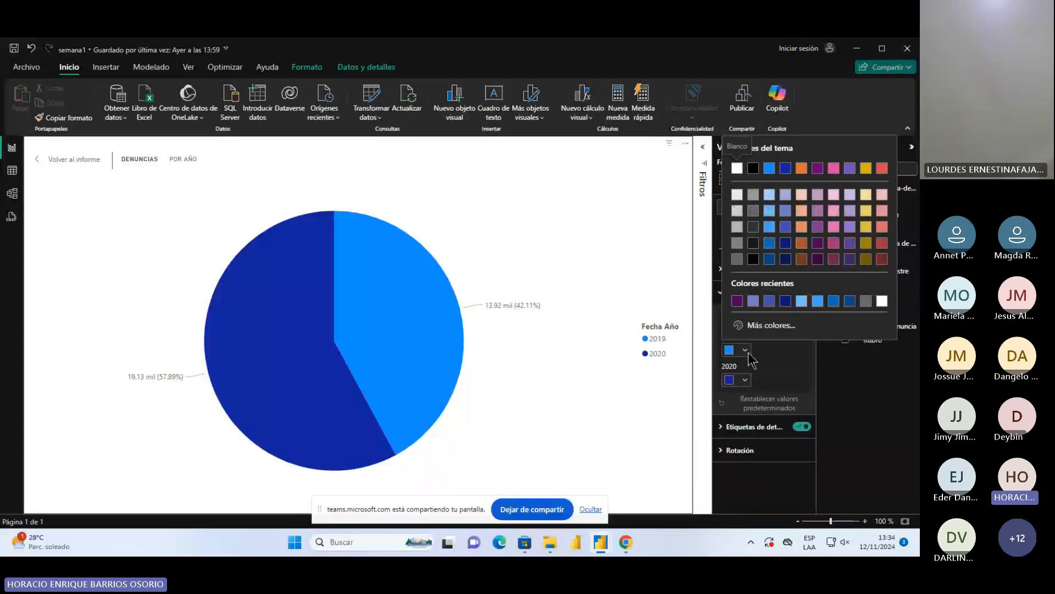
left_click(770, 301)
left_click(742, 381)
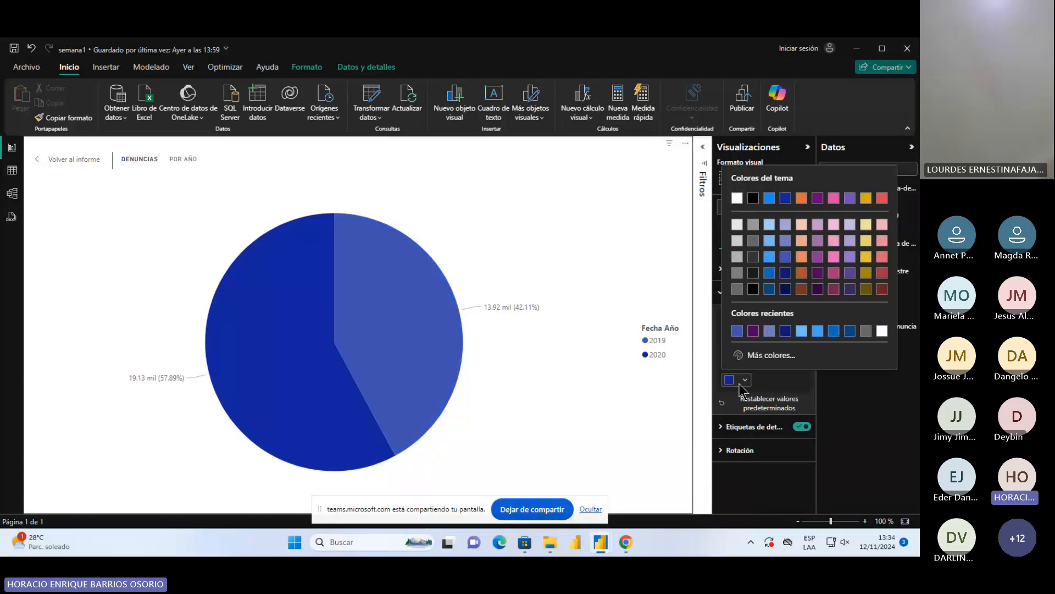
left_click(802, 330)
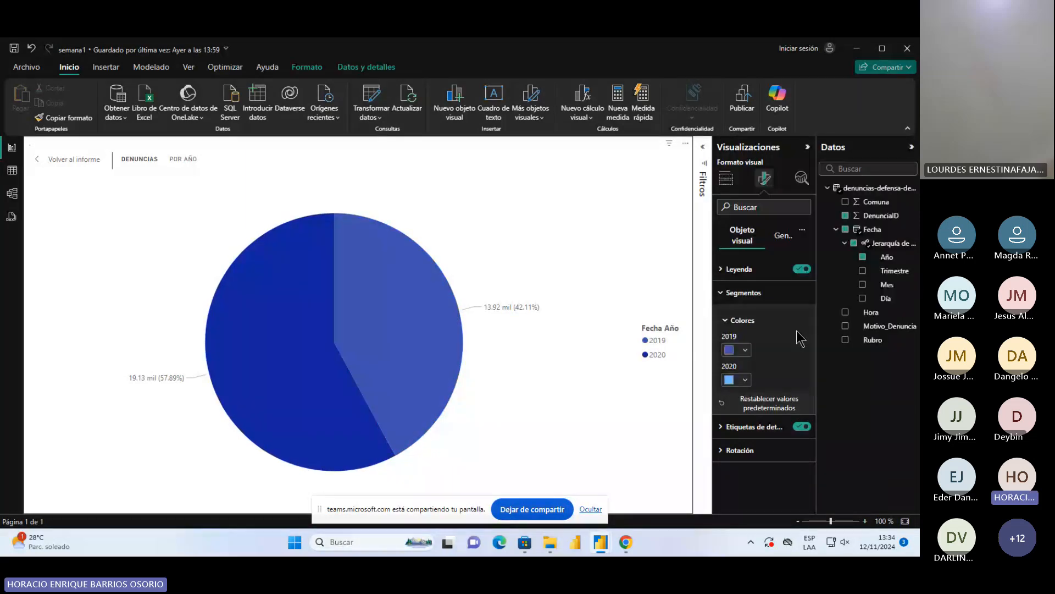
left_click(745, 380)
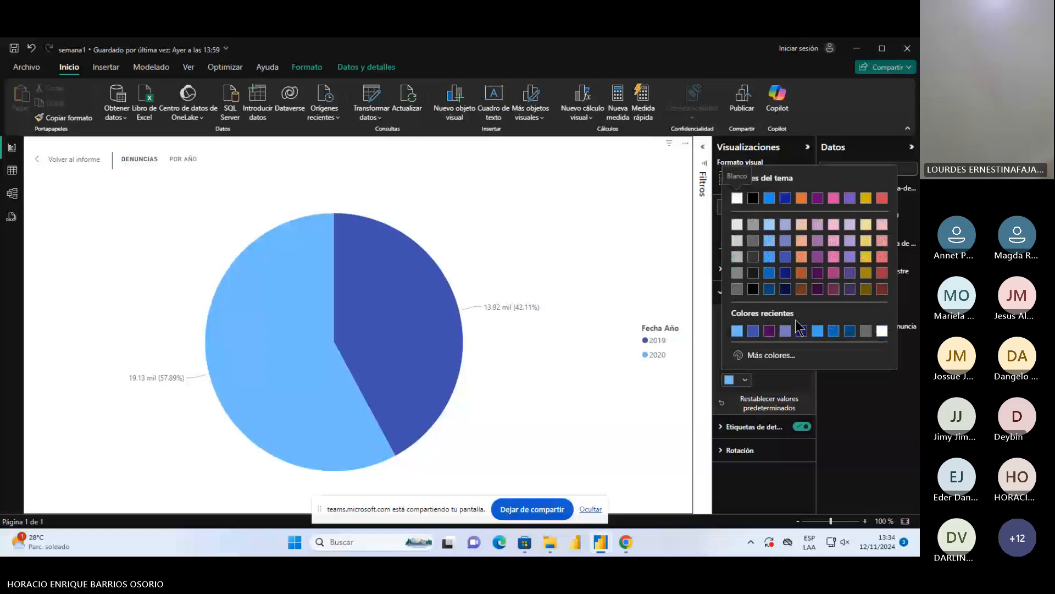
left_click(769, 258)
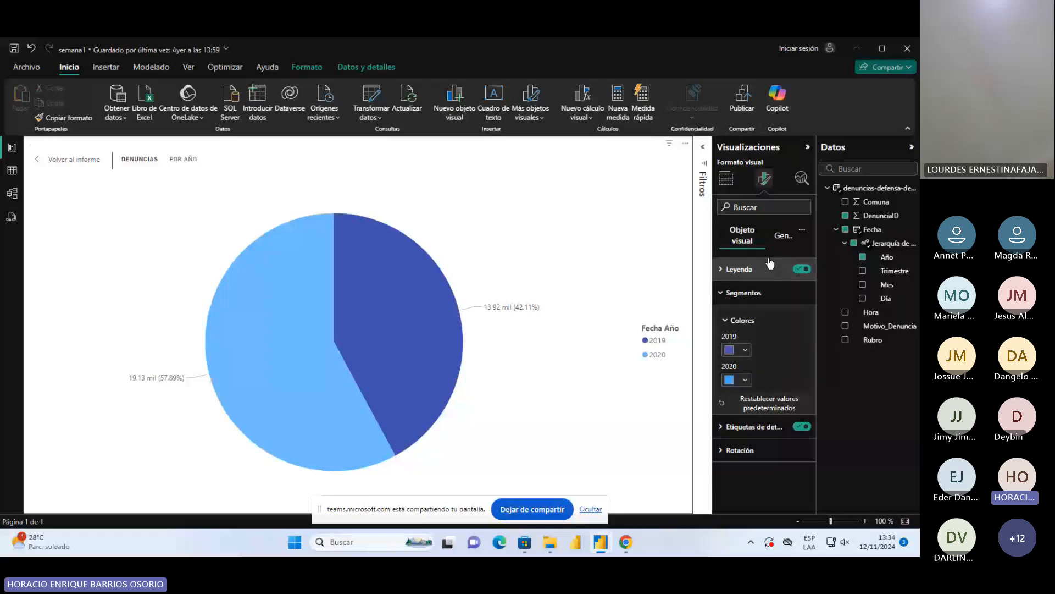
Set the pie chart's detail labels to show Valor de los datos with display units set to Ninguno
left_click(732, 427)
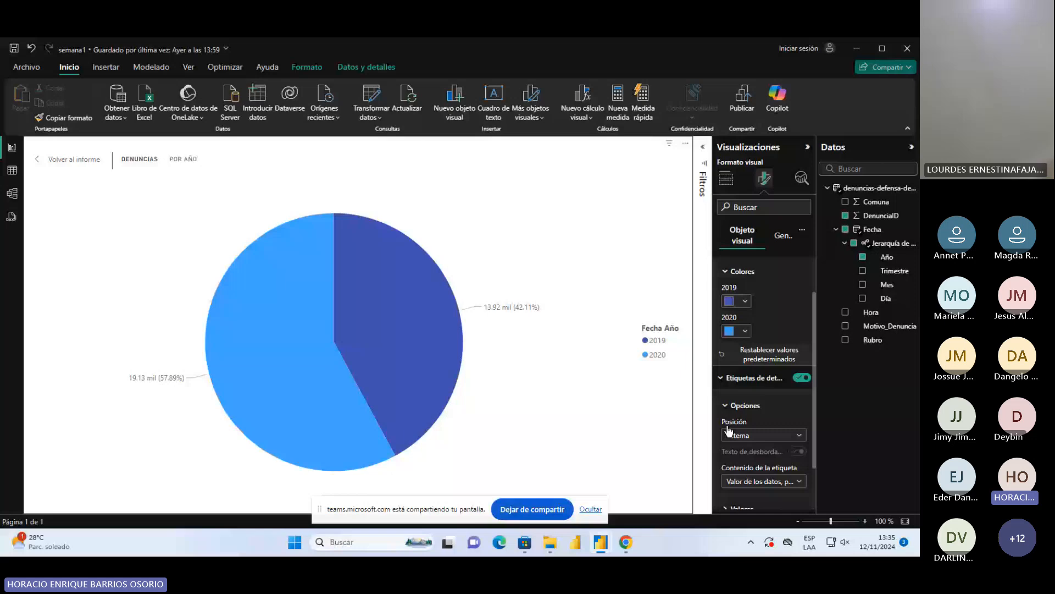
scroll(729, 396, "down", 1)
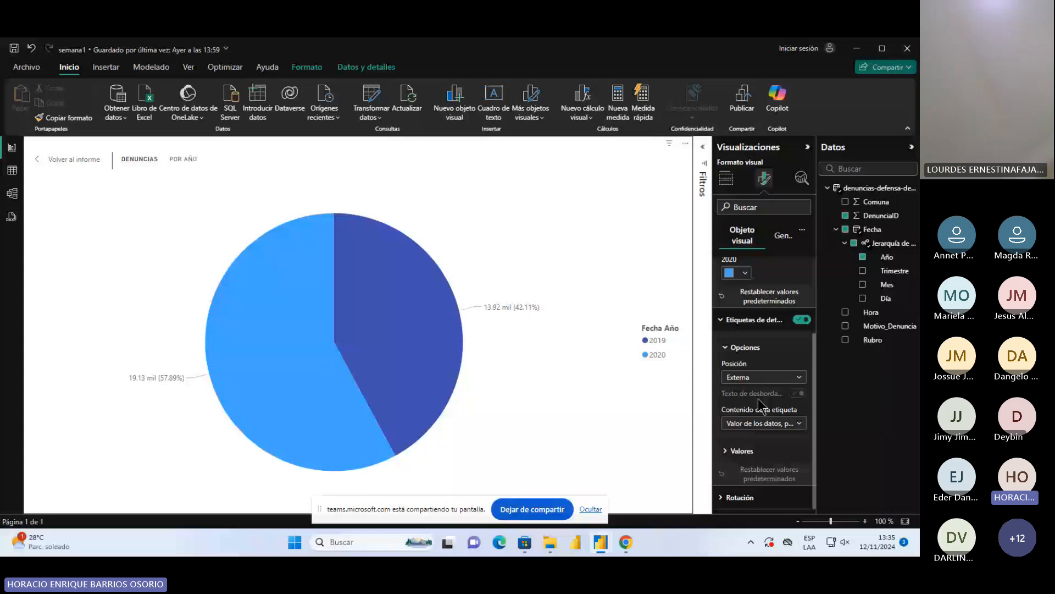
left_click(777, 424)
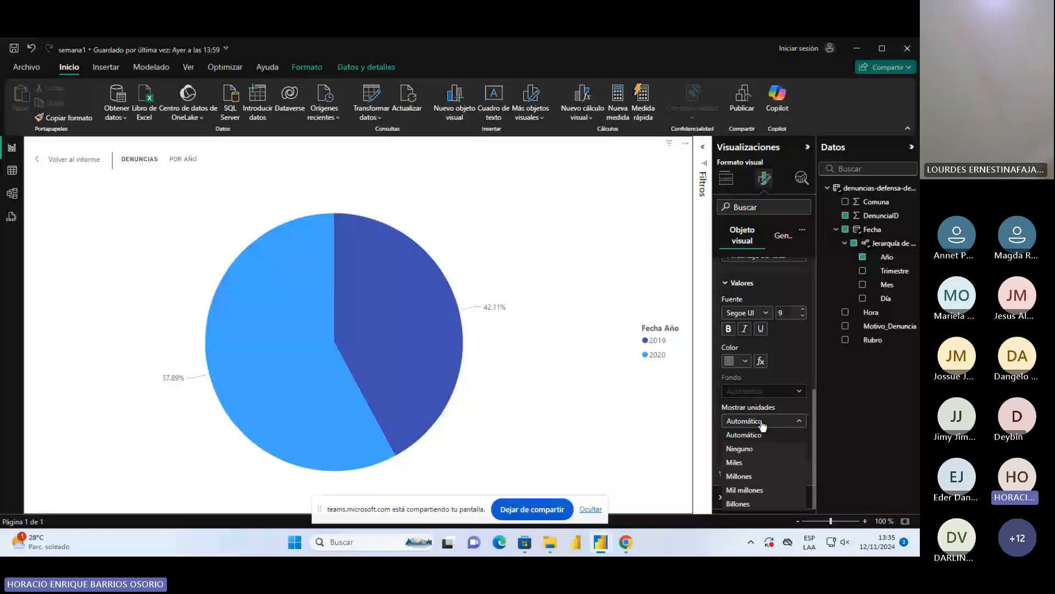
scroll(763, 425, "up", 3)
left_click(763, 427)
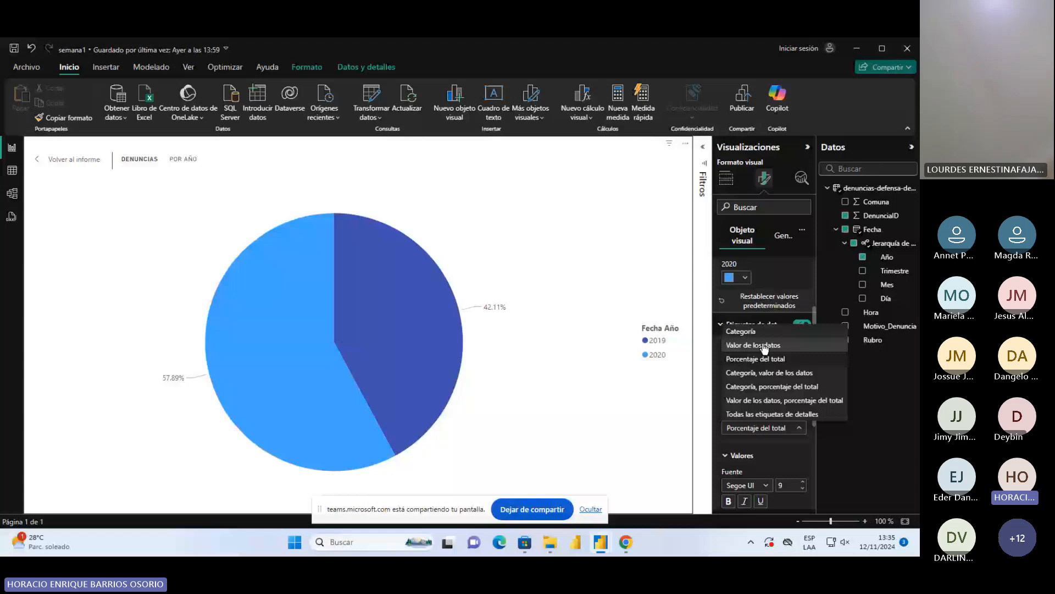
left_click(765, 347)
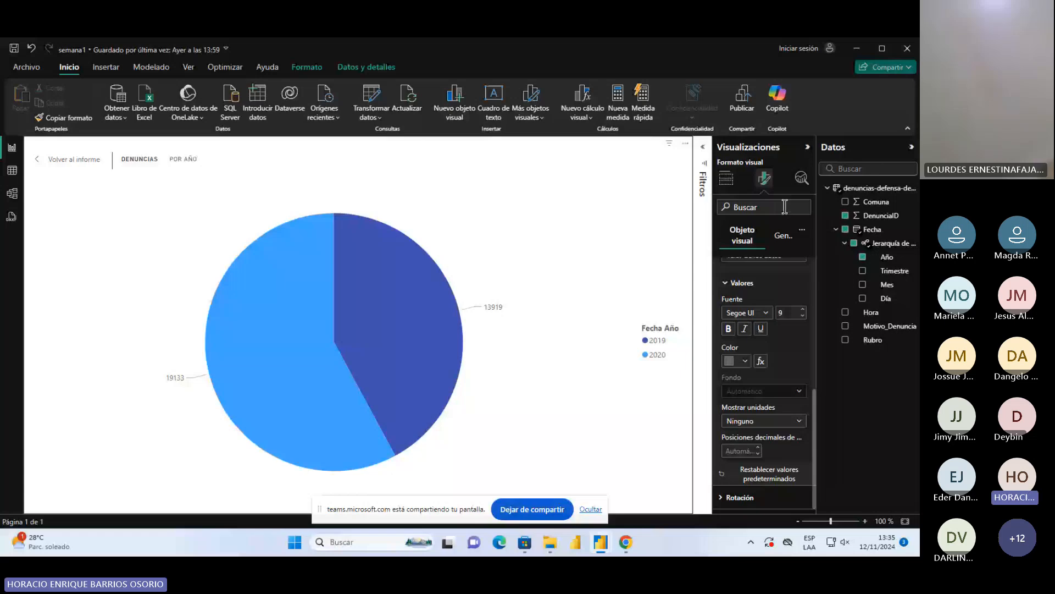
Format the pie chart's Denuncias values as Número entero with the thousands separator enabled
left_click(776, 235)
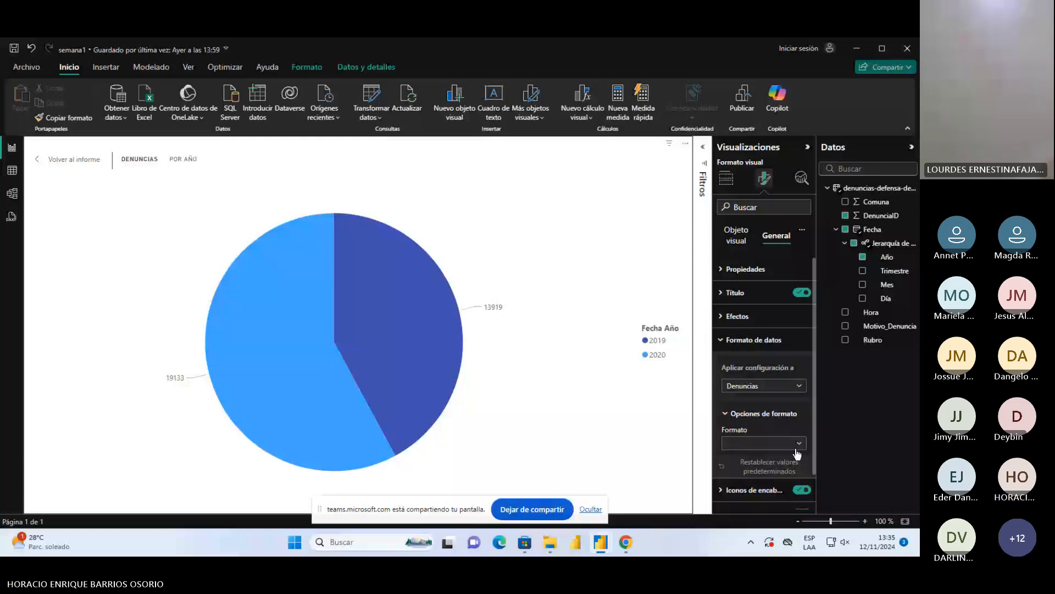
scroll(797, 454, "down", 3)
left_click(797, 374)
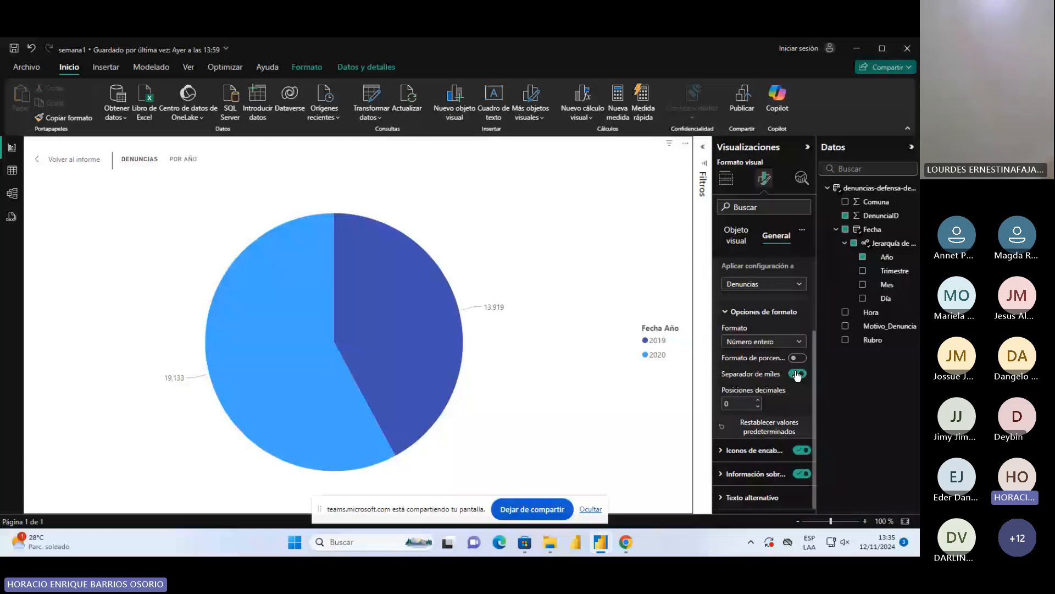
Set the pie chart's detail label content to Porcentaje del total and return to the report page
left_click(739, 237)
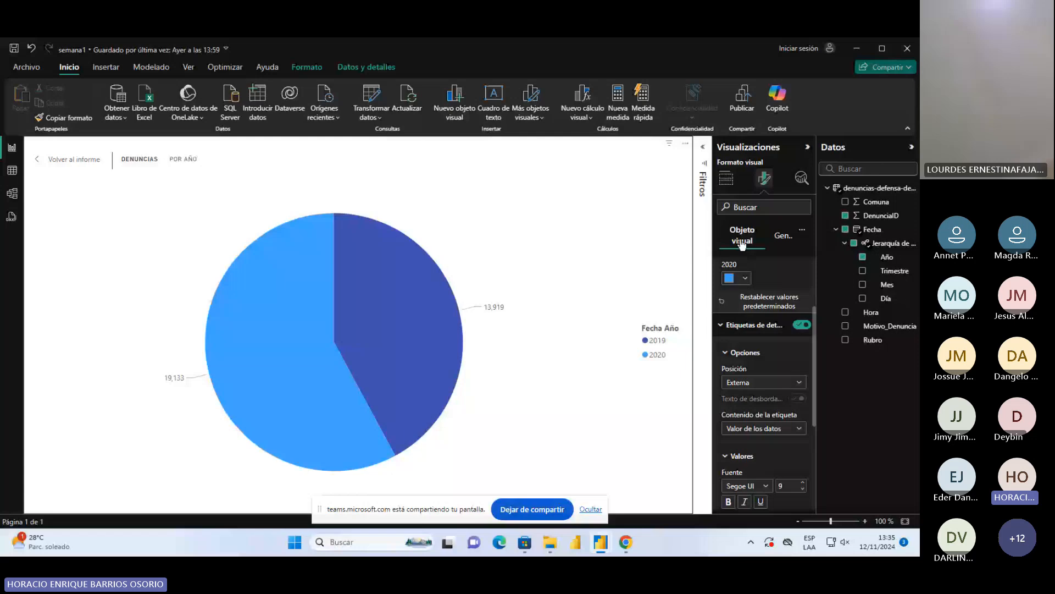
left_click(766, 429)
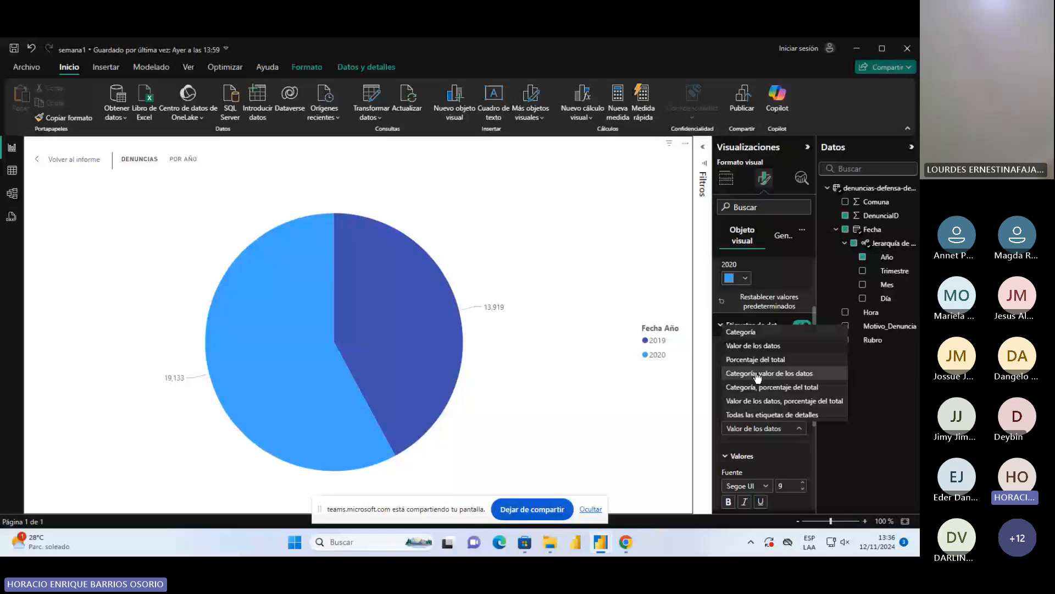
left_click(756, 359)
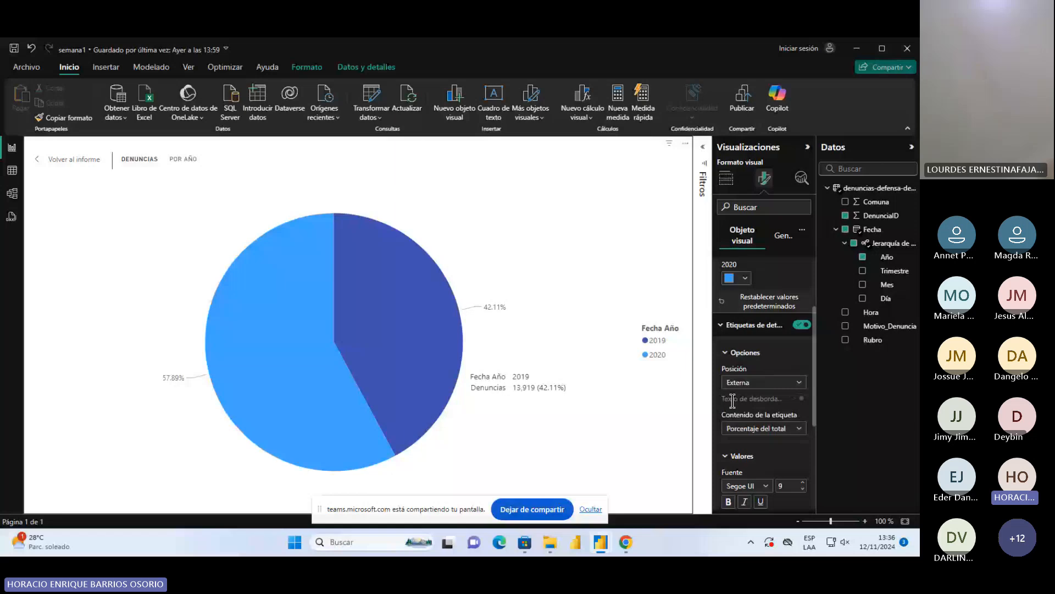
scroll(737, 407, "down", 3)
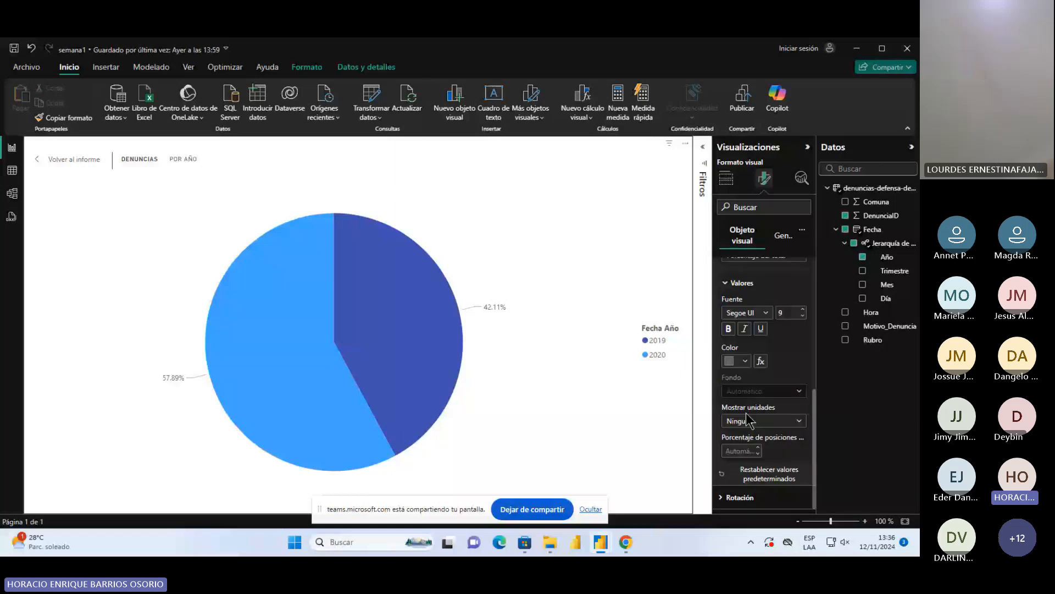
left_click(737, 448)
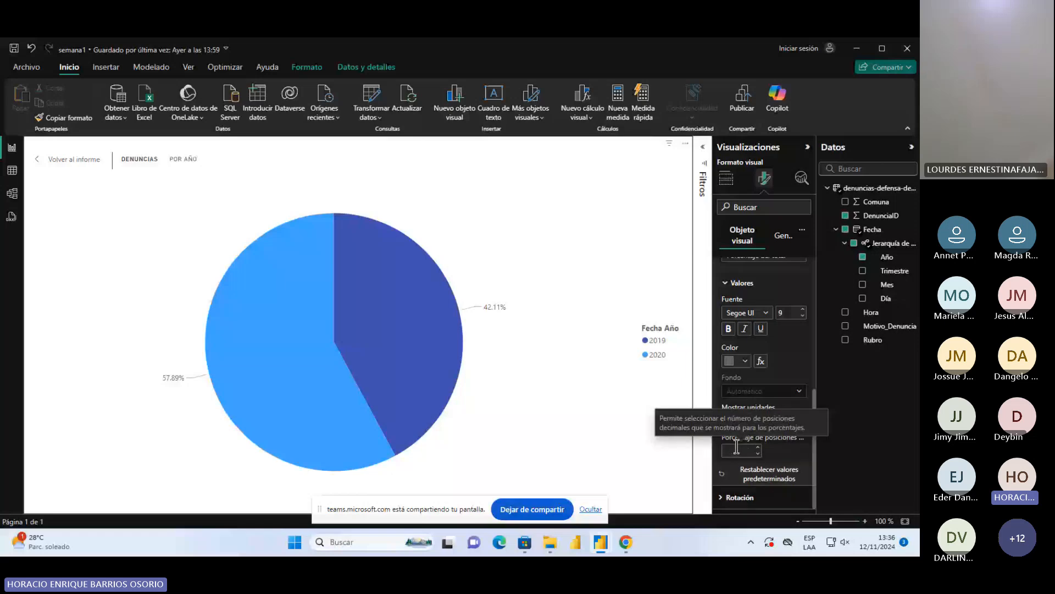
left_click(609, 351)
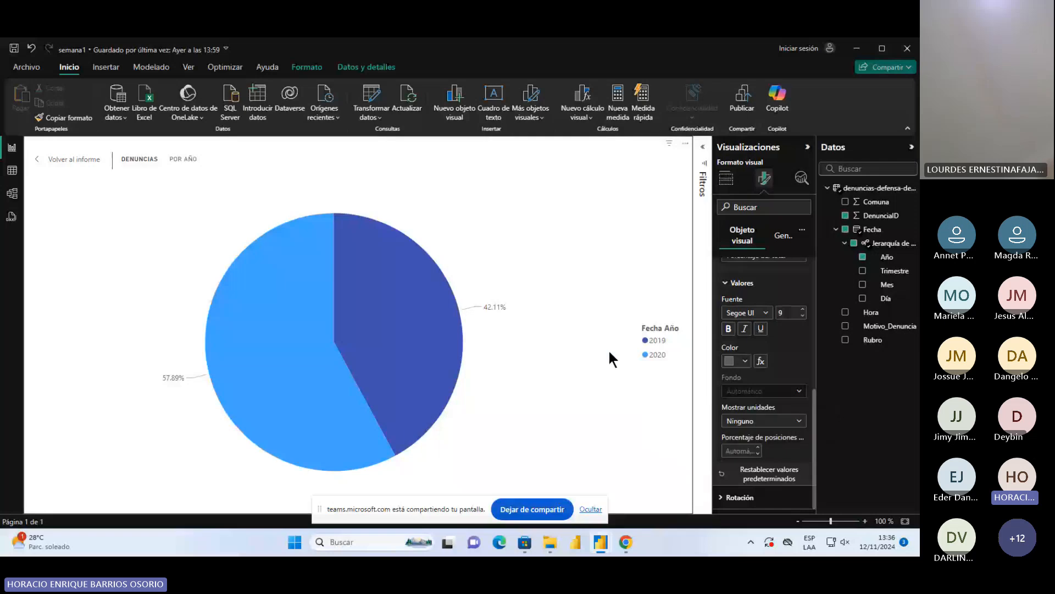
left_click(57, 160)
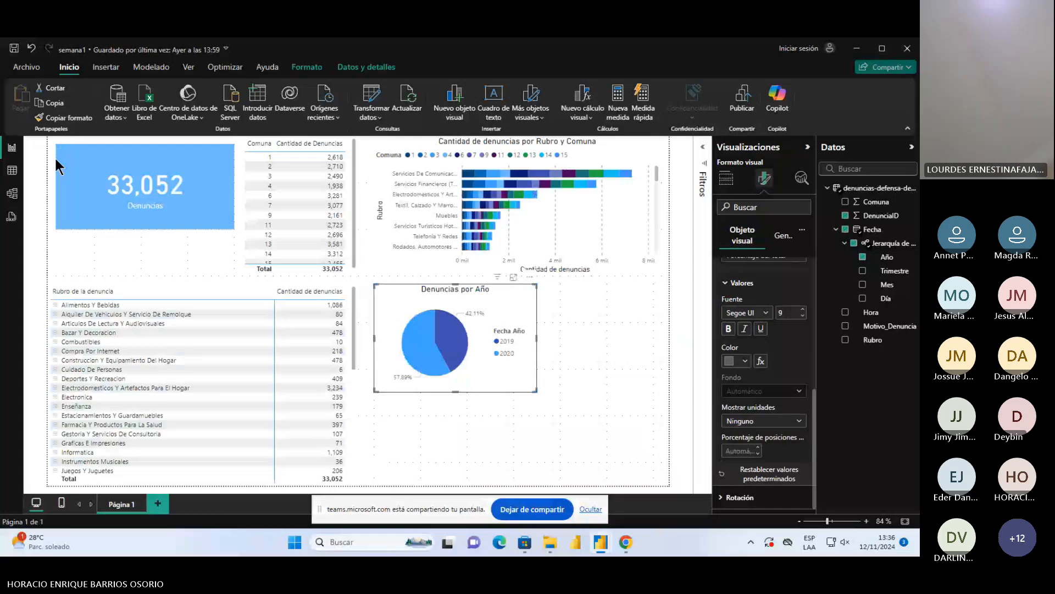
Make the Denuncias por Año pie chart slightly narrower and move the Denuncias card down to just above the Rubro matrix
left_click(617, 164)
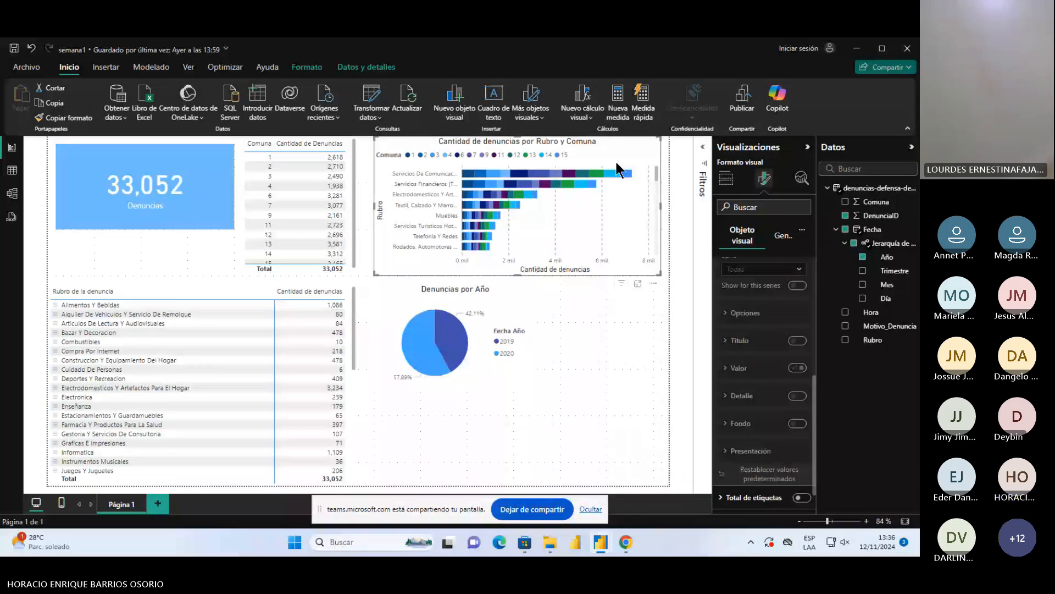
left_click(532, 315)
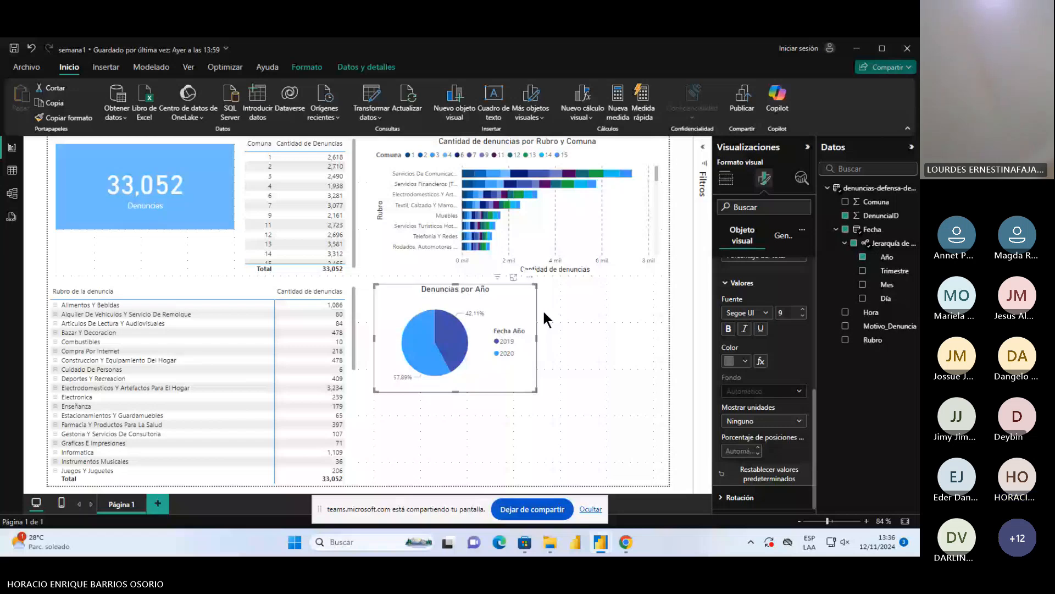
left_click(566, 344)
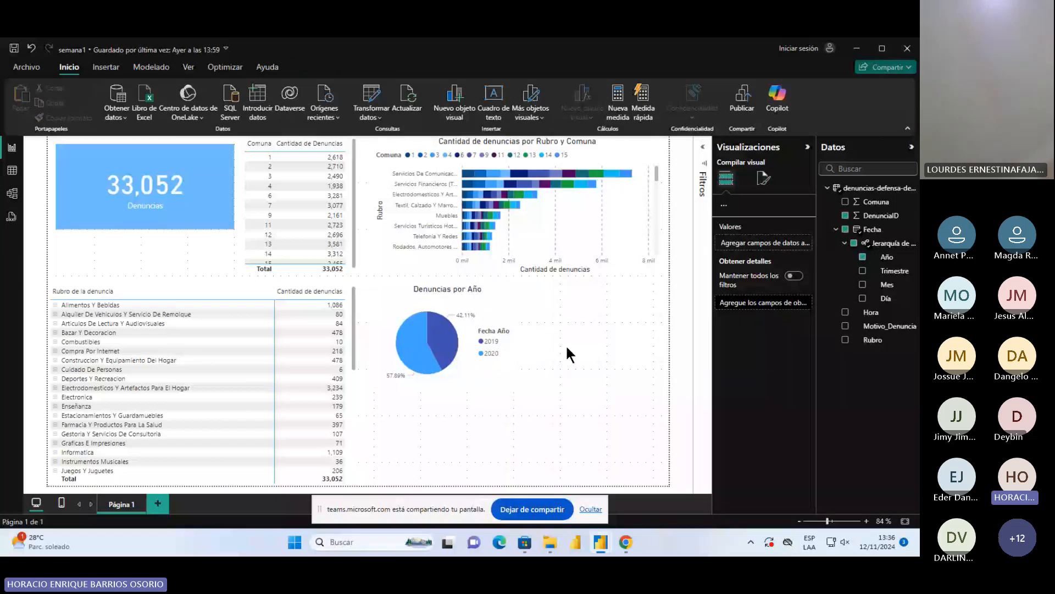
mouse_move(482, 264)
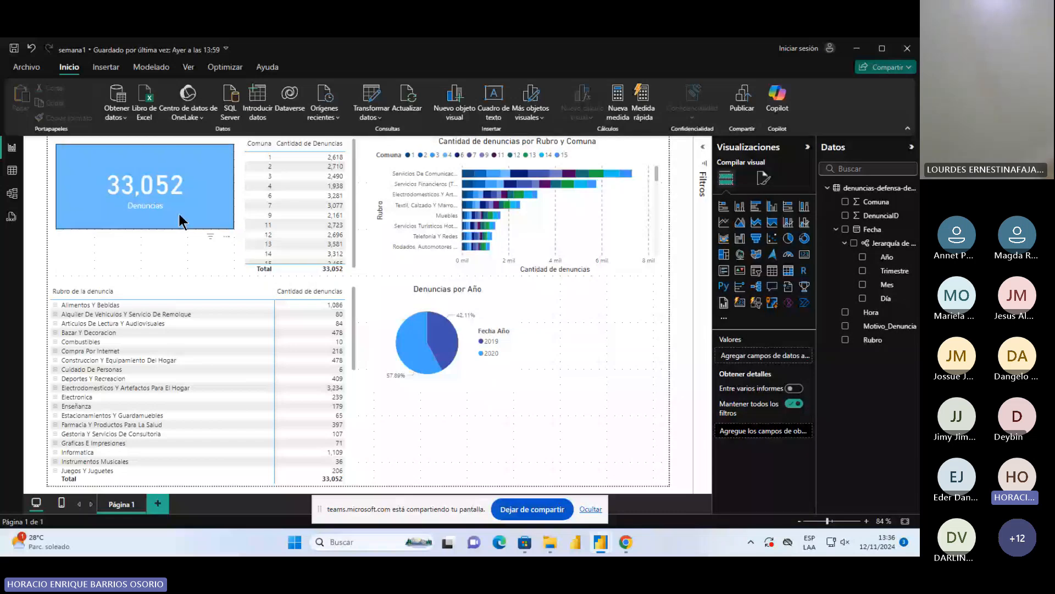
left_click_drag(180, 221, 180, 268)
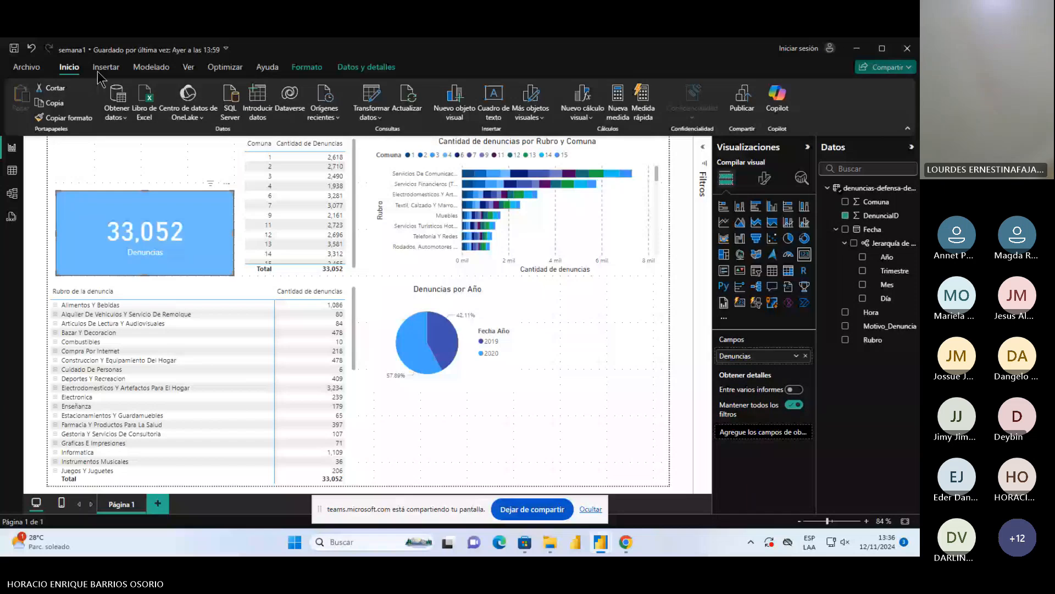
left_click(103, 69)
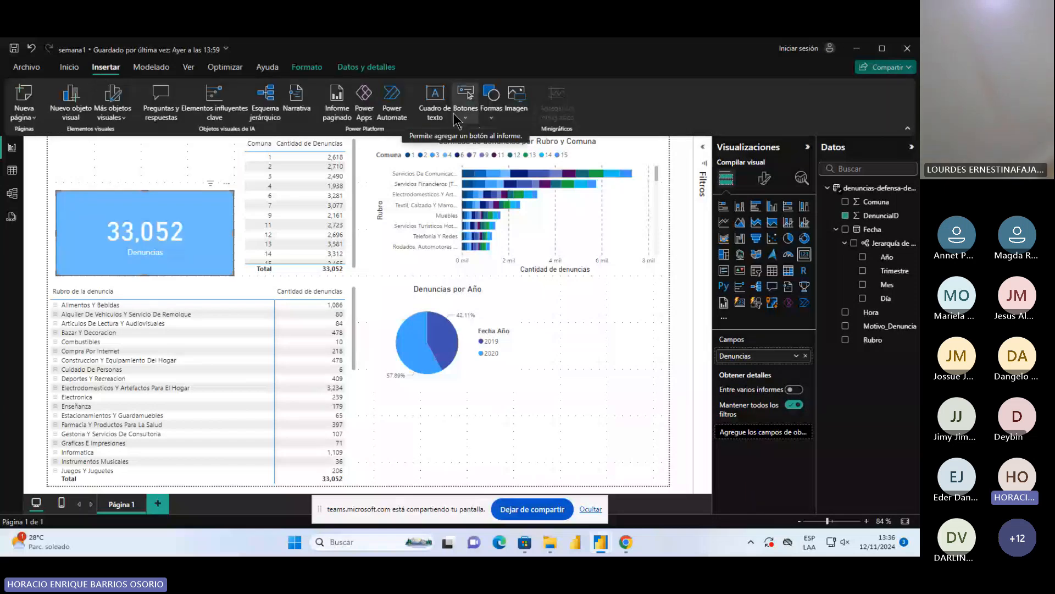
left_click(497, 120)
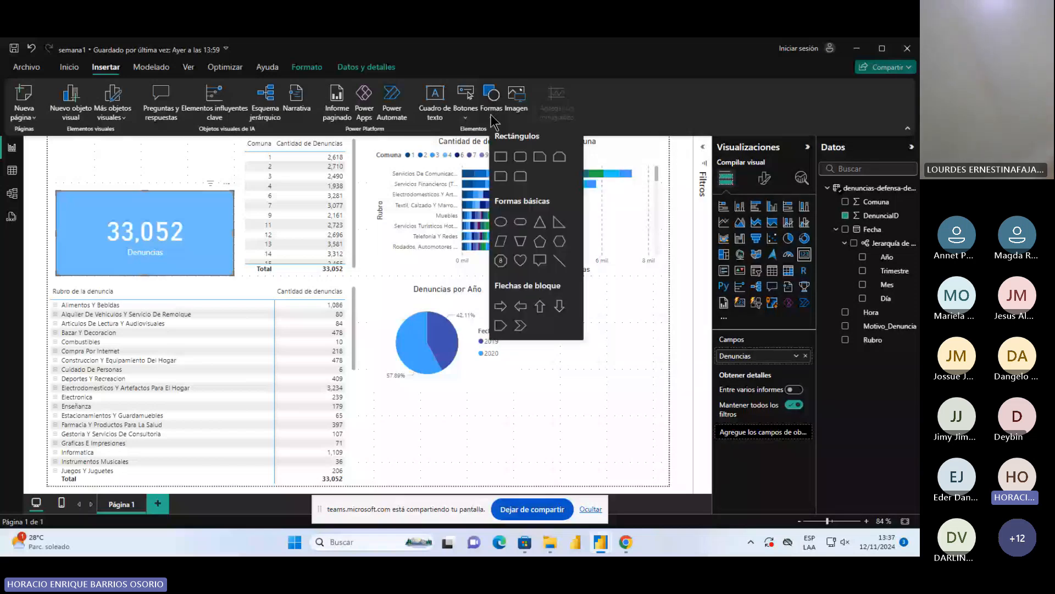
left_click(517, 97)
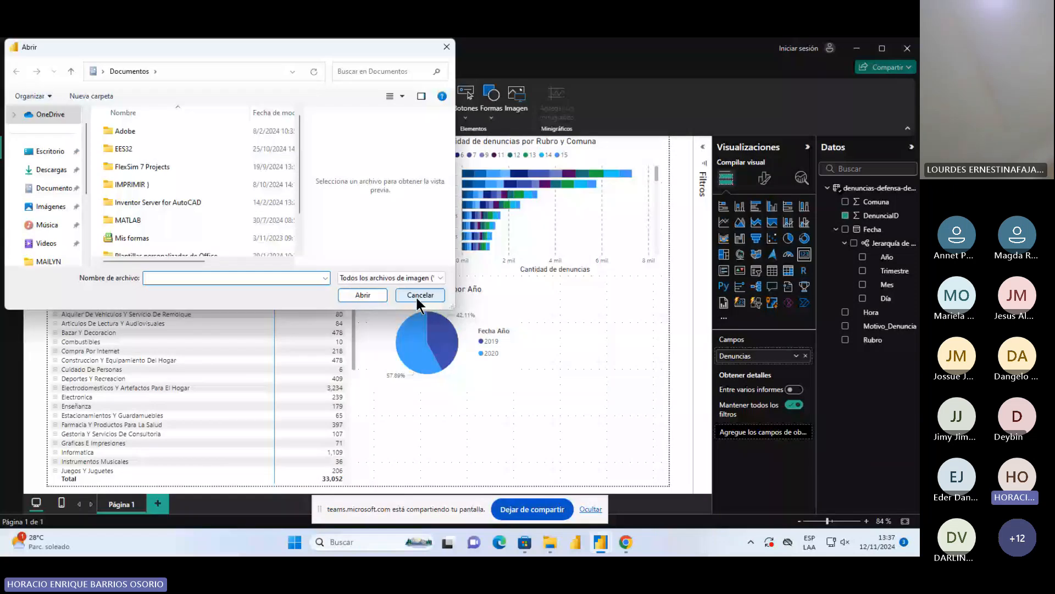
left_click(417, 298)
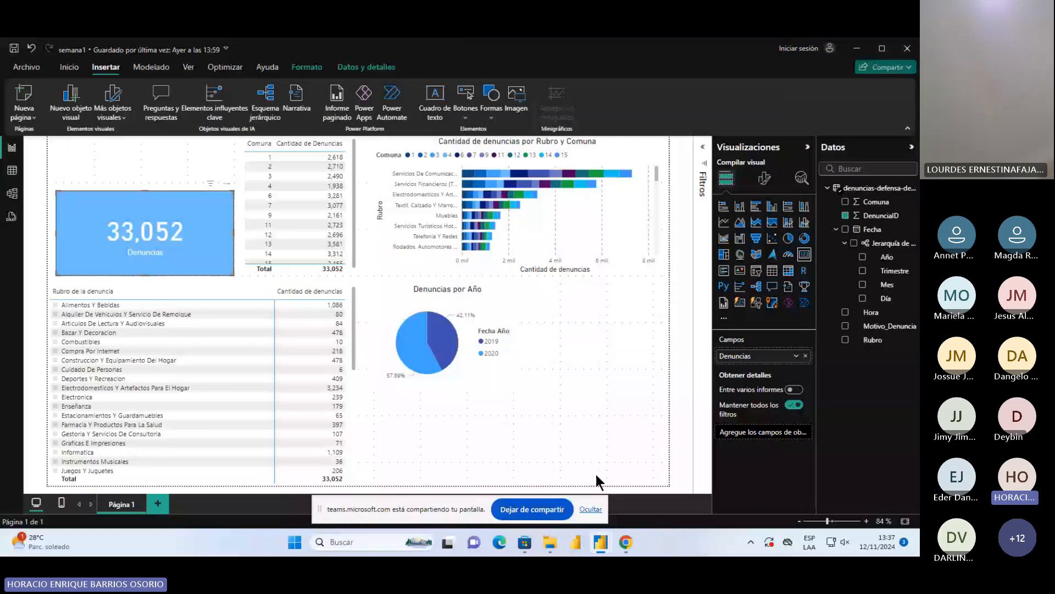
Insert a text box reading "Análisis de cantidad de denuncias en comunas de Buenos Aires" and make its text bold
left_click(480, 416)
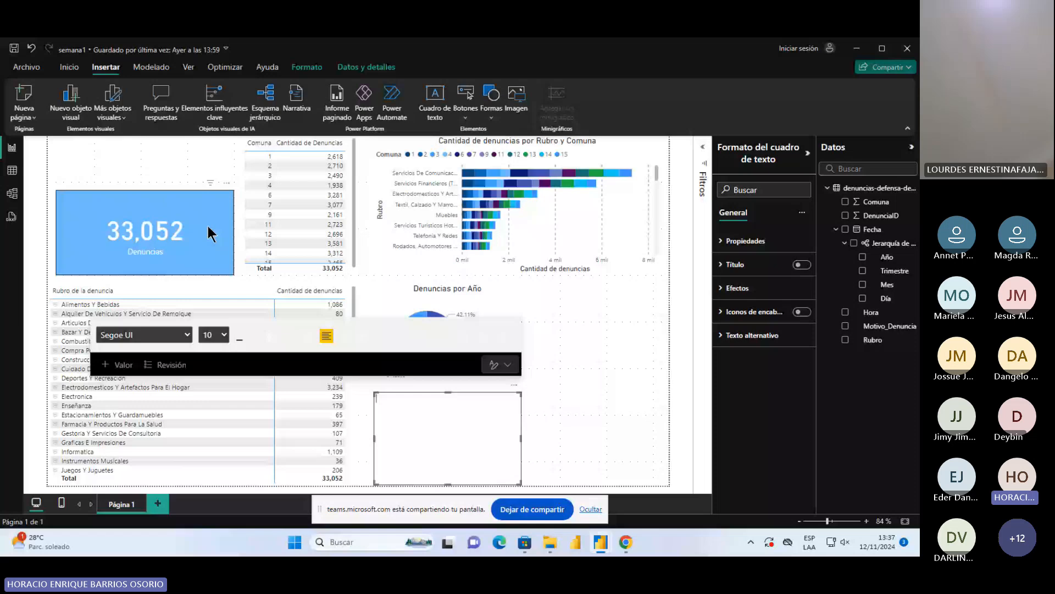
type("Análisis de cantidad de denunc")
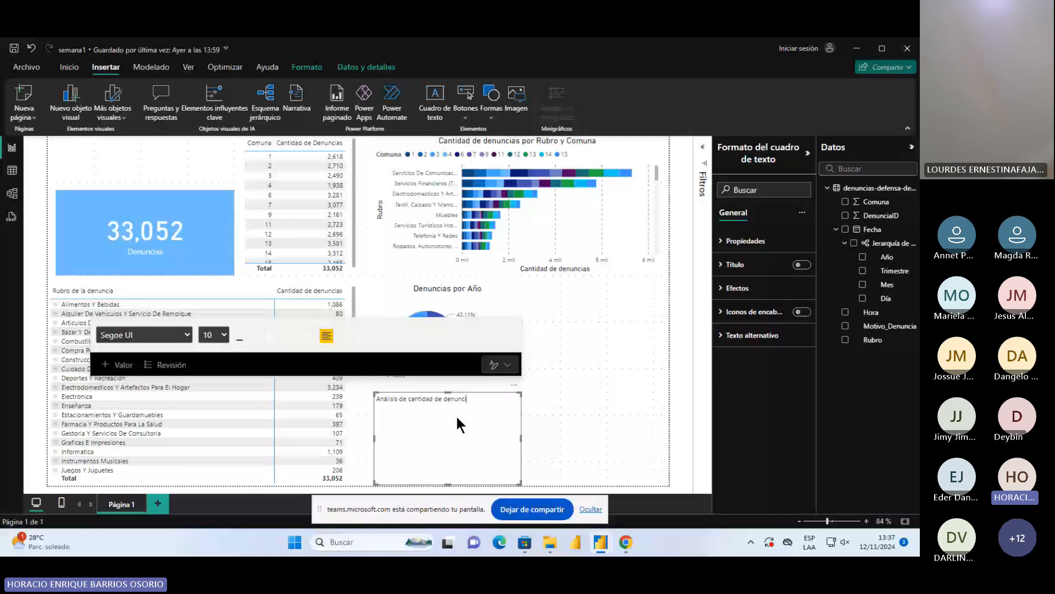
type("ias en comunas de Buenos Aires")
key("ctrl+a")
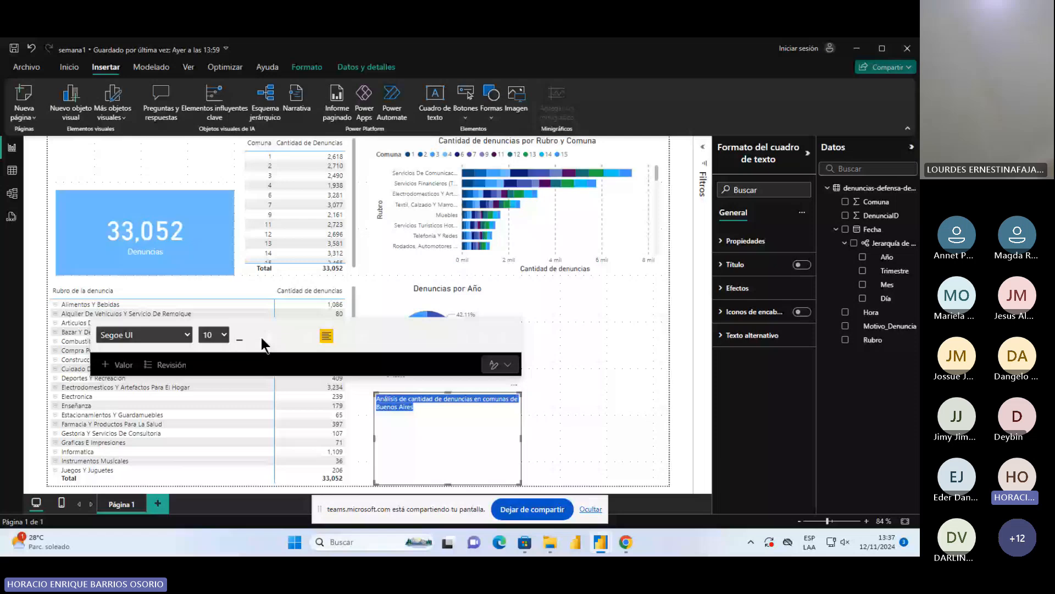
left_click(269, 336)
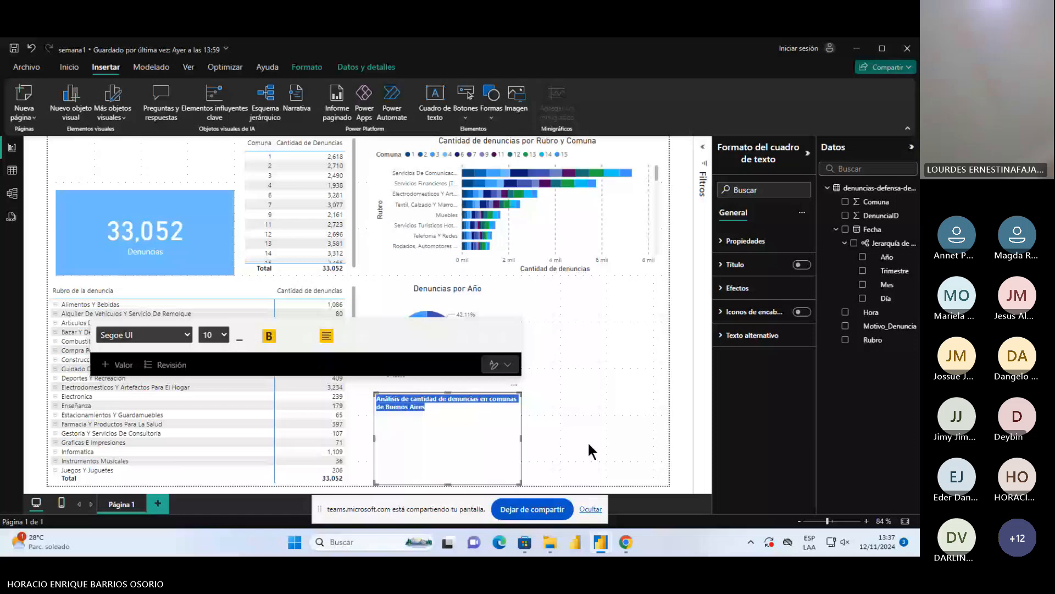
Shrink the title text box's height and append "entre los años 2019 y 2020" to its text
left_click_drag(521, 484, 477, 416)
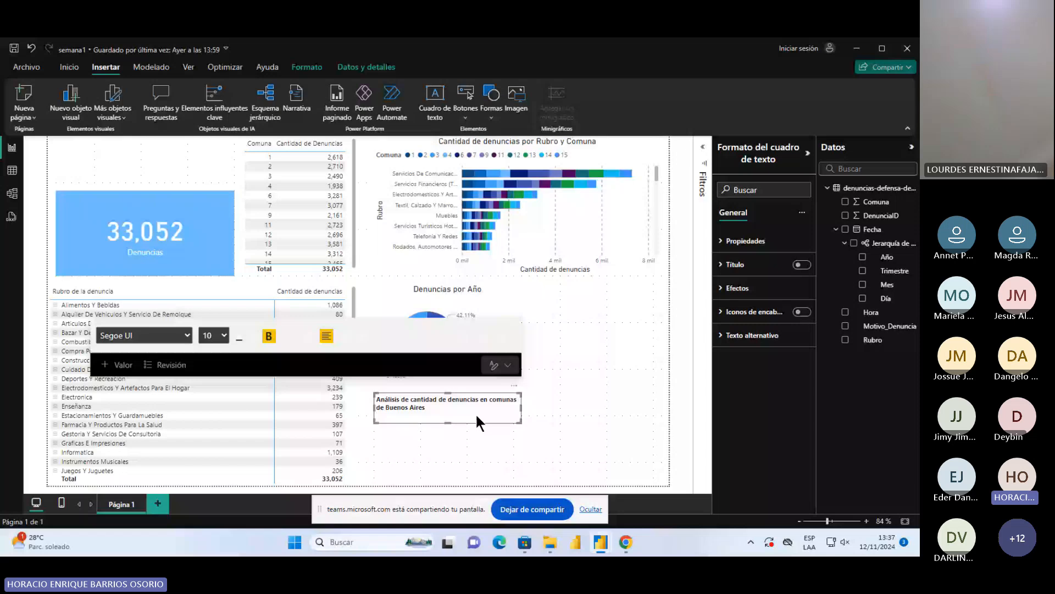
type("entre los años")
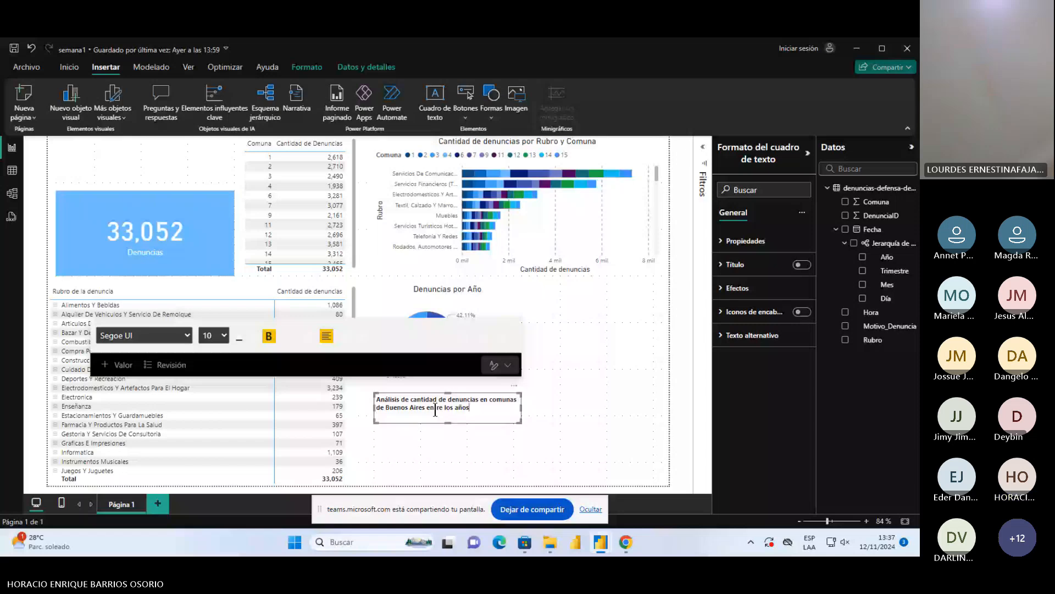
type(" 2019 y 2020")
left_click(439, 274)
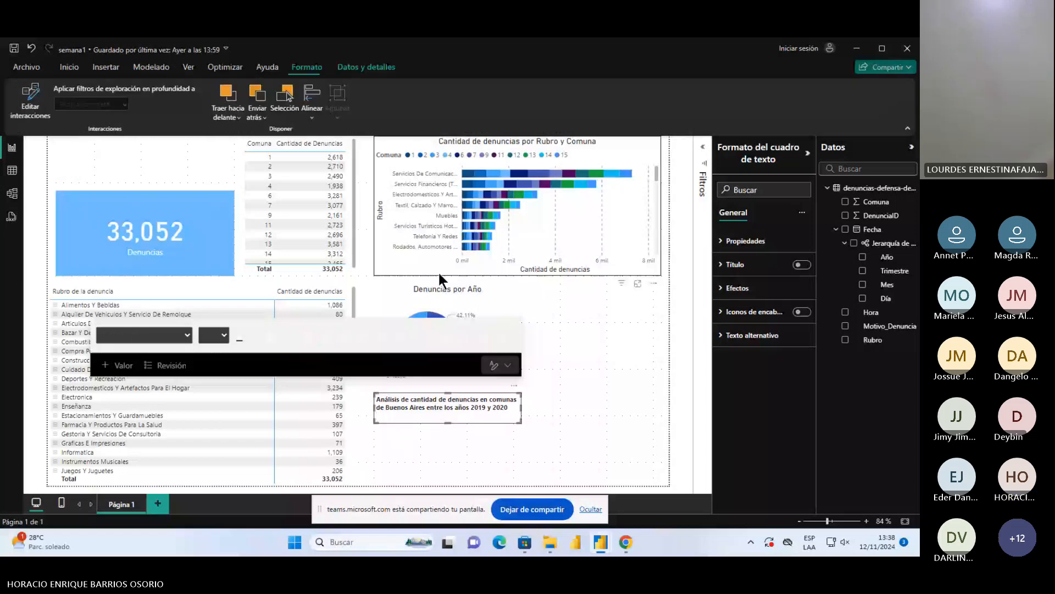
left_click(523, 406)
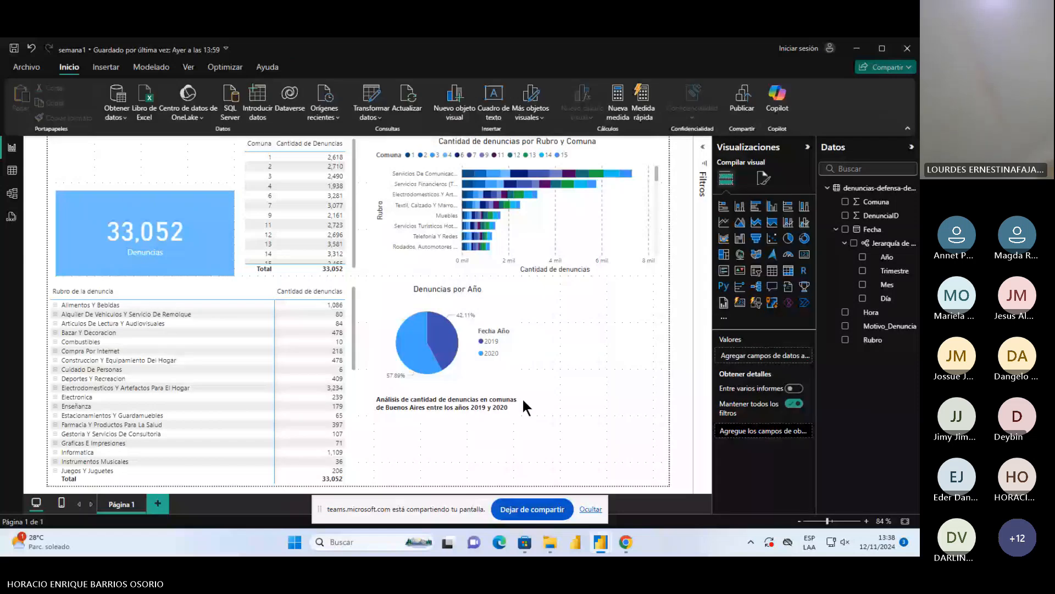
Move the title text box into the empty space above the Denuncias card
left_click_drag(522, 397, 469, 375)
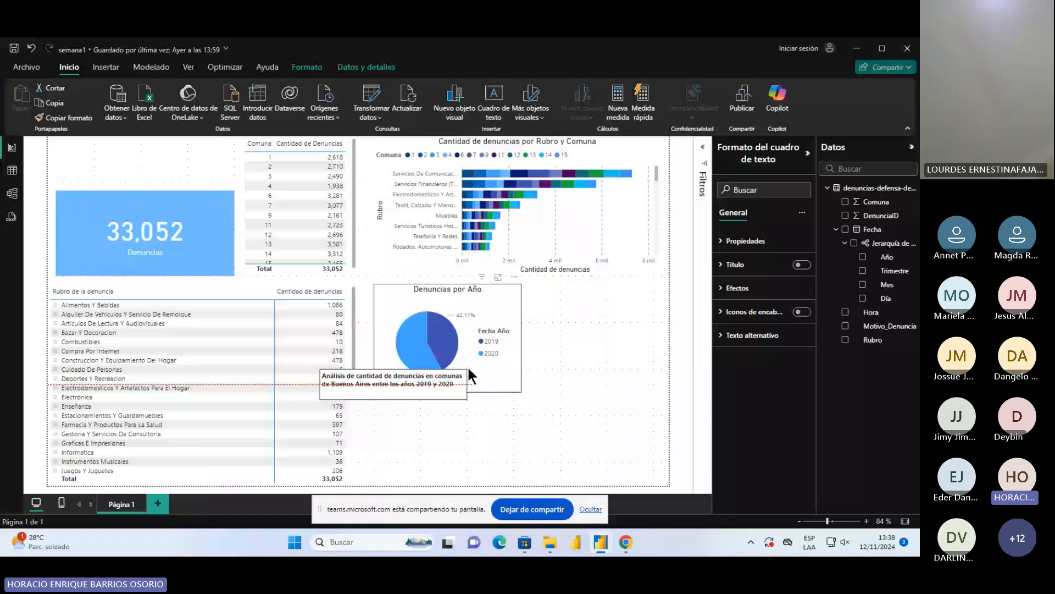
left_click_drag(469, 368, 220, 151)
left_click(627, 348)
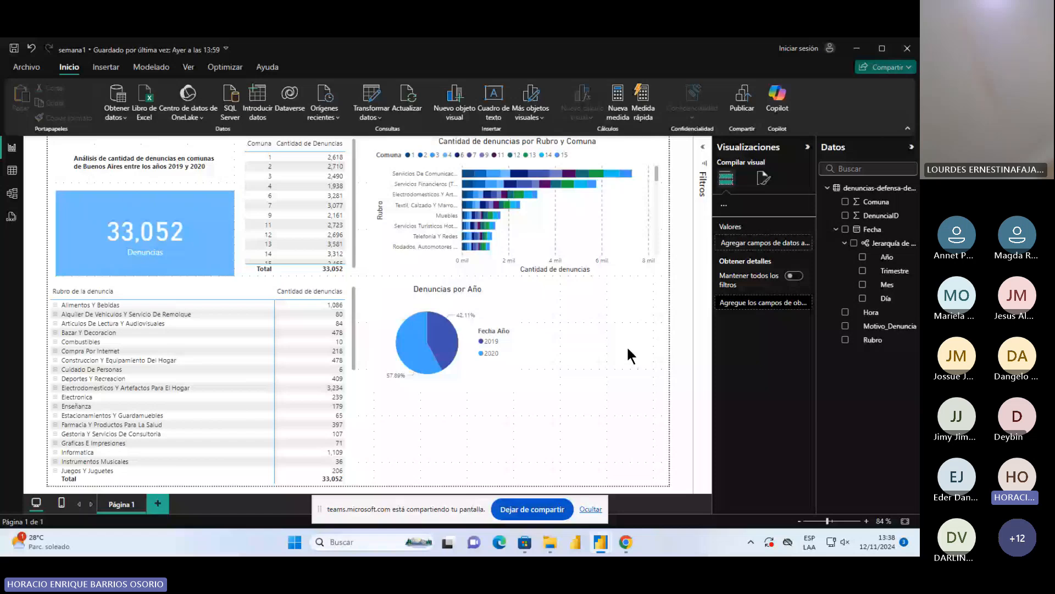
left_click(209, 162)
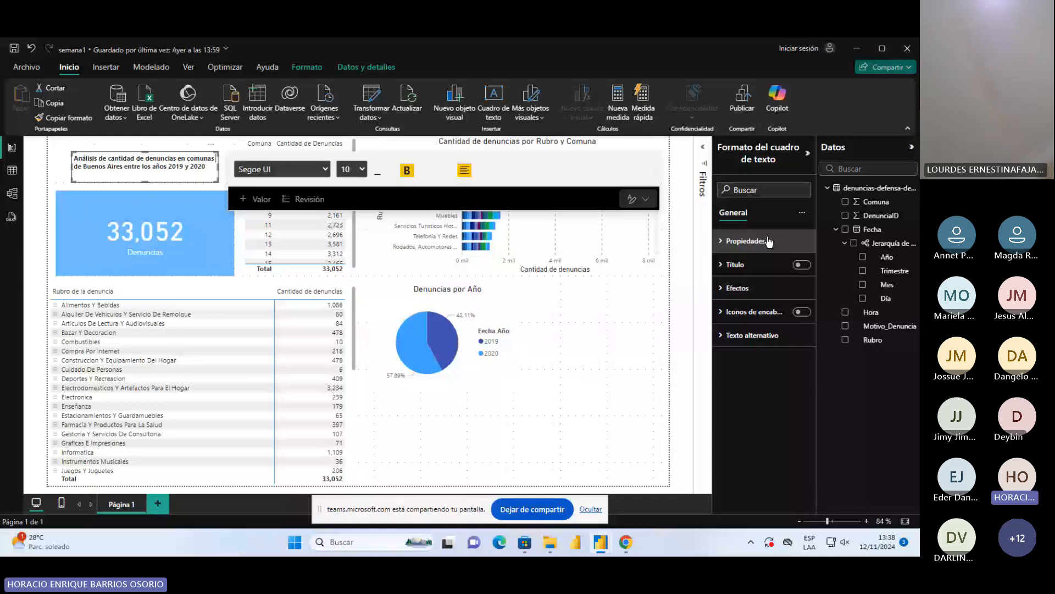
left_click(366, 67)
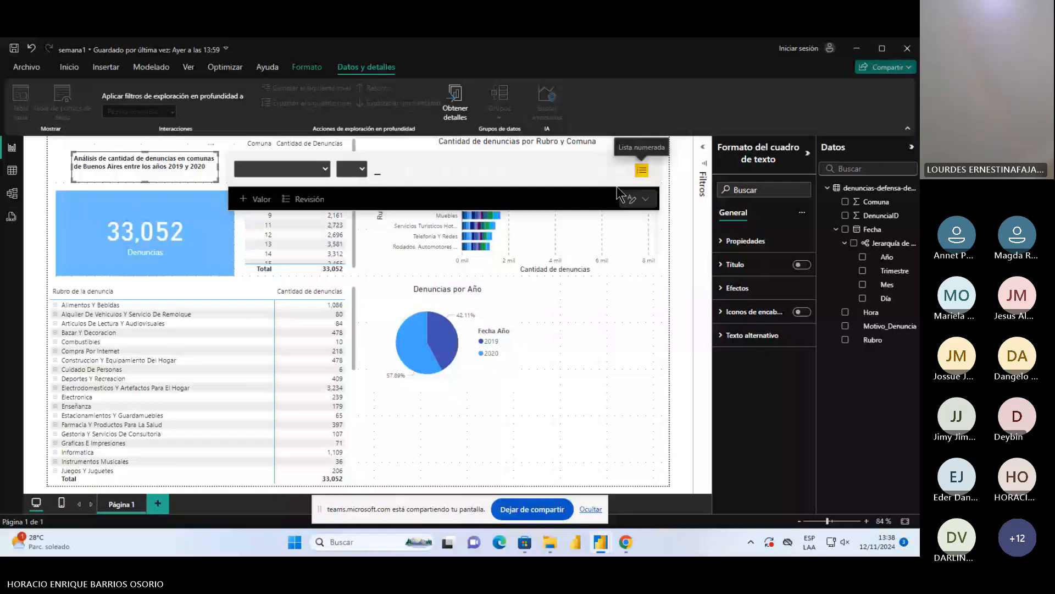
left_click(200, 178)
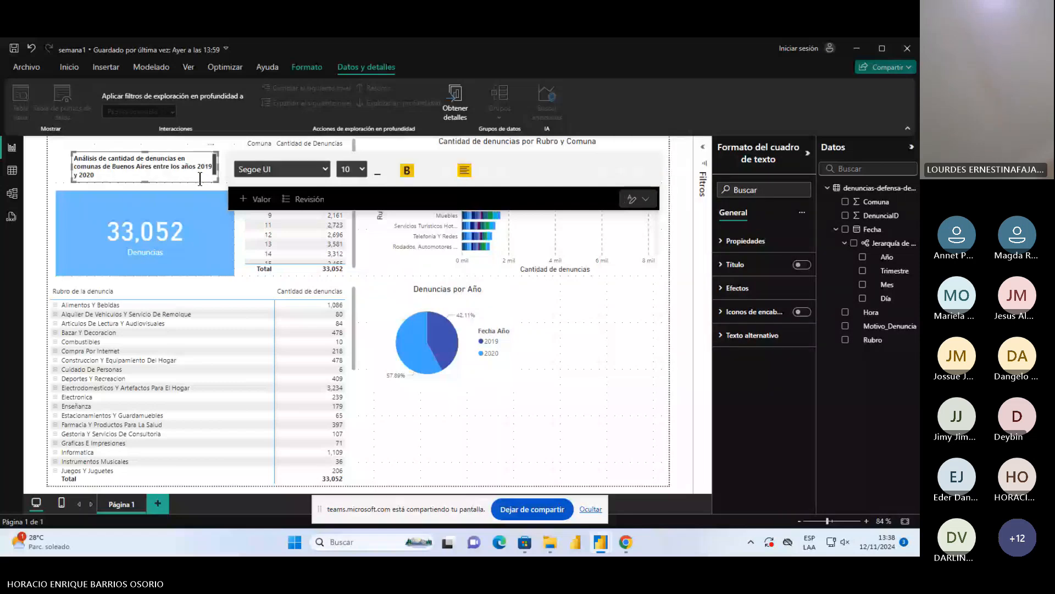
right_click(137, 172)
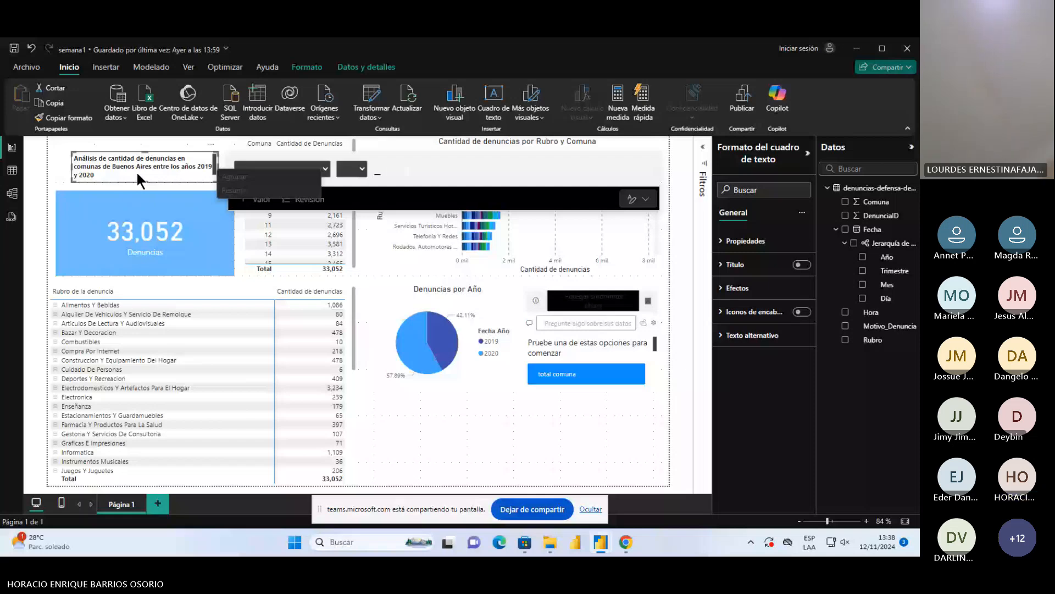
left_click(200, 167)
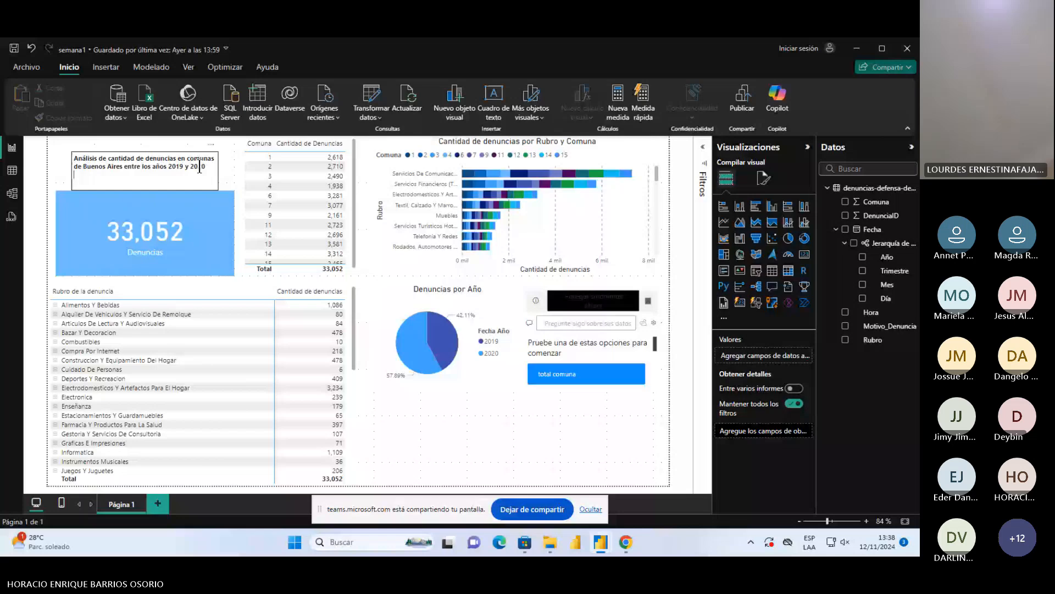
left_click(114, 144)
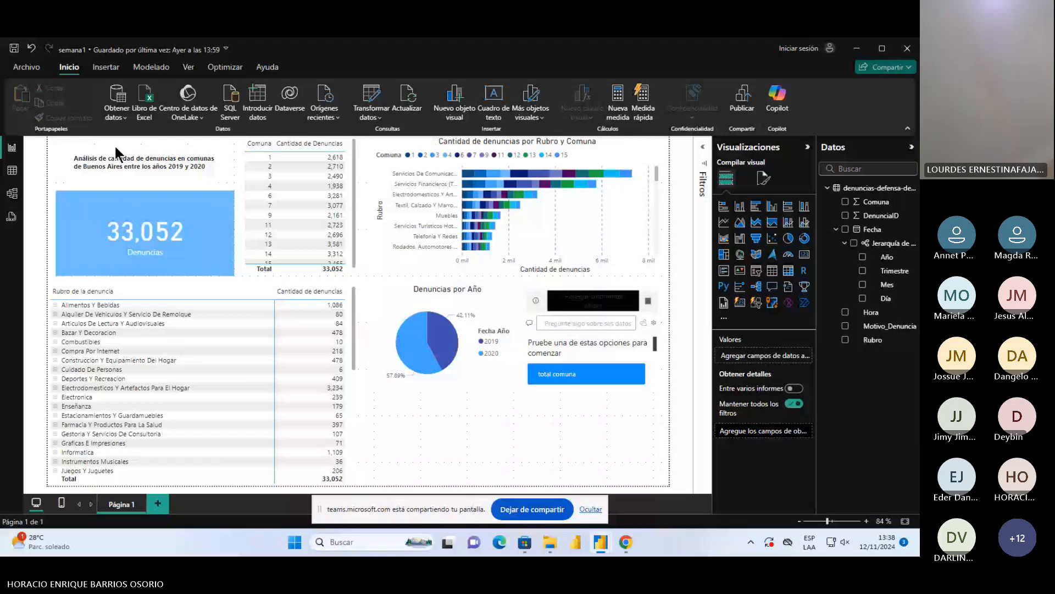
Center the title text and resize its box to about 80 high, fitting just above the Denuncias card
left_click(89, 161)
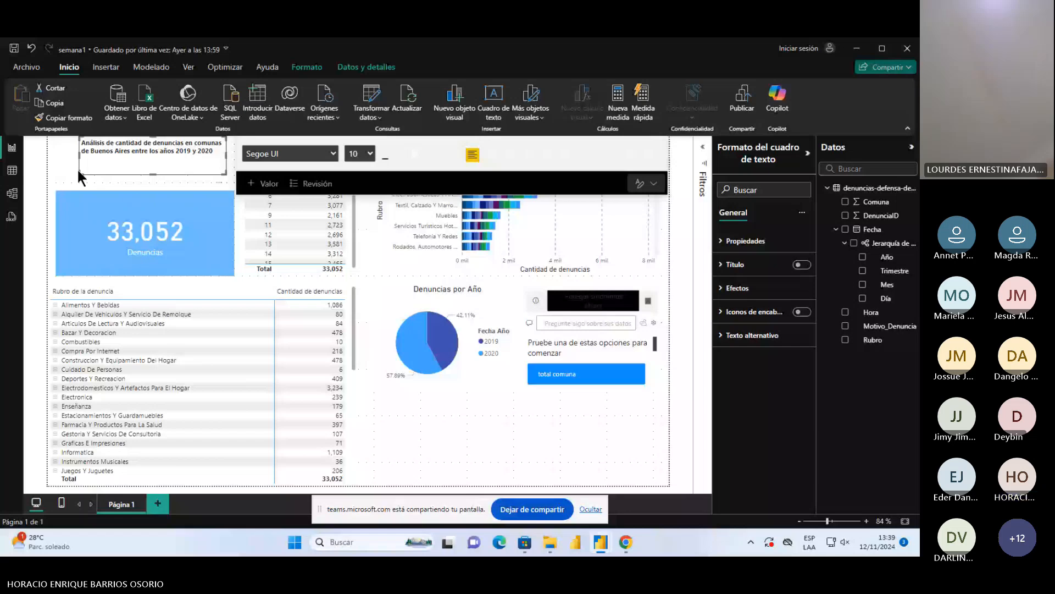
key("ctrl+z")
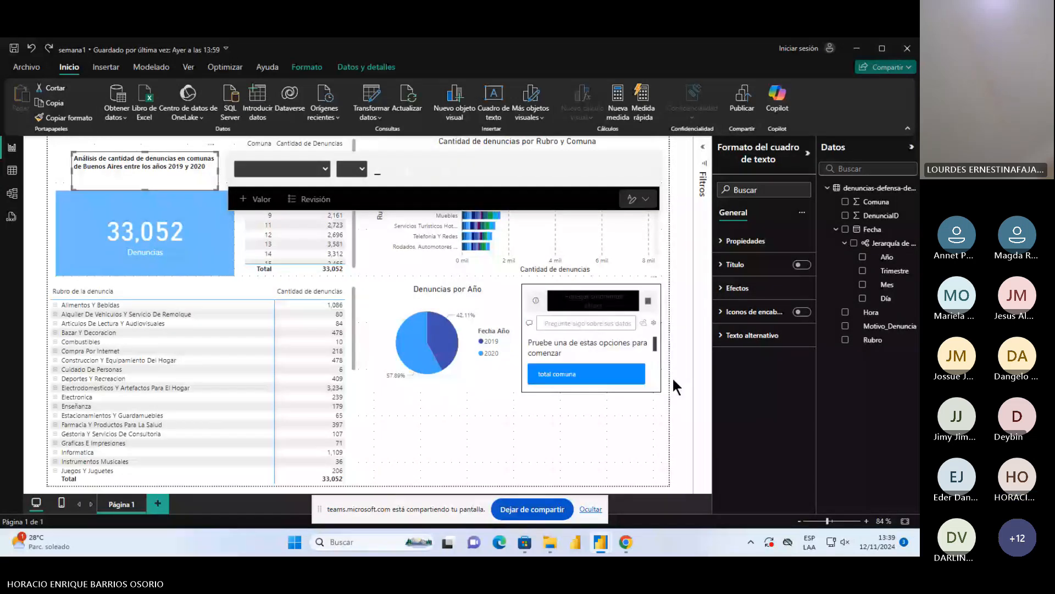
key("ctrl+y")
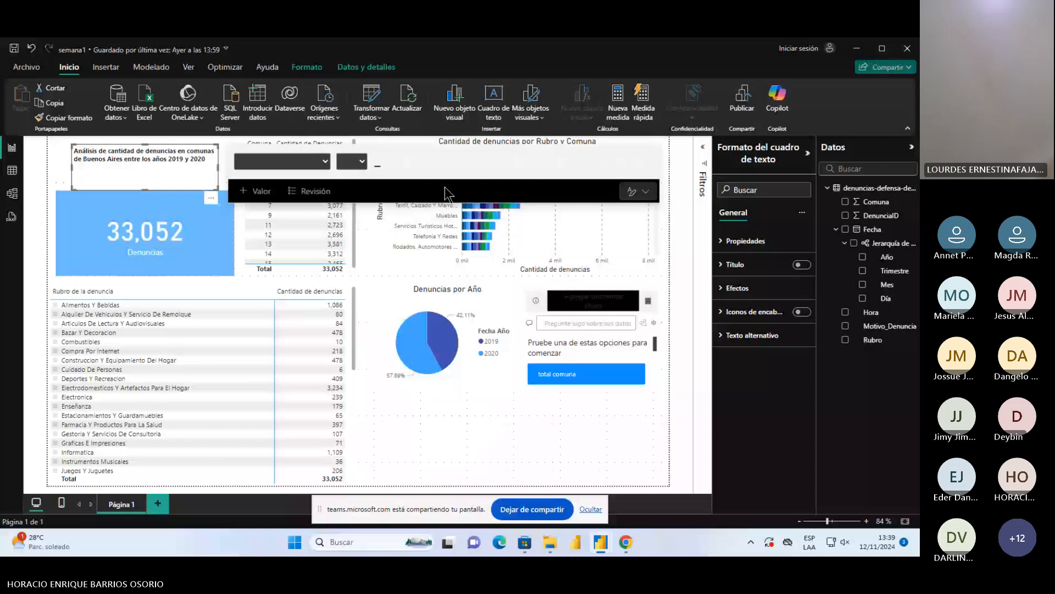
left_click(465, 165)
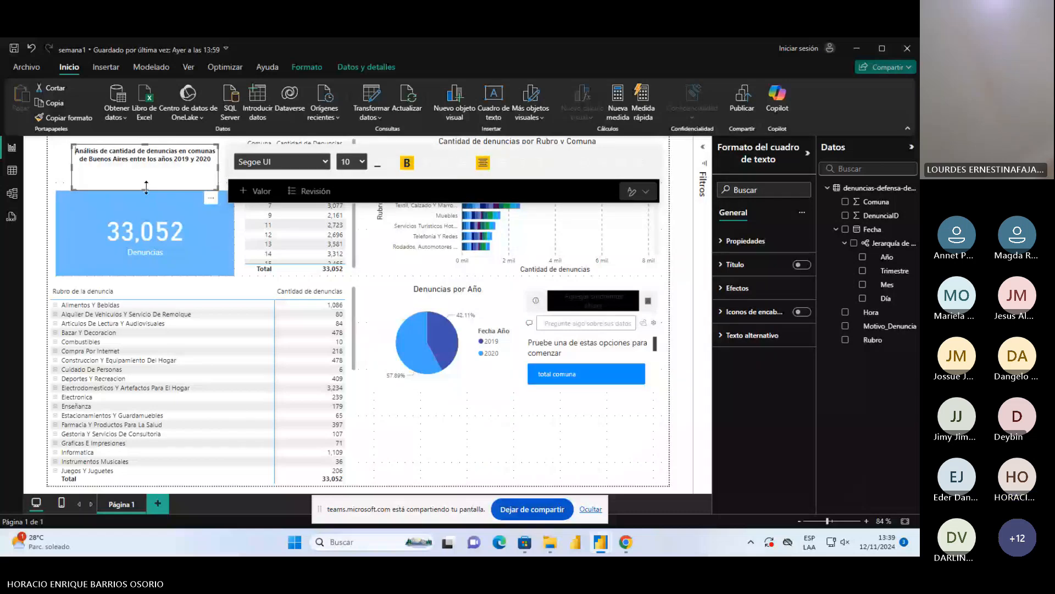
left_click_drag(147, 188, 148, 183)
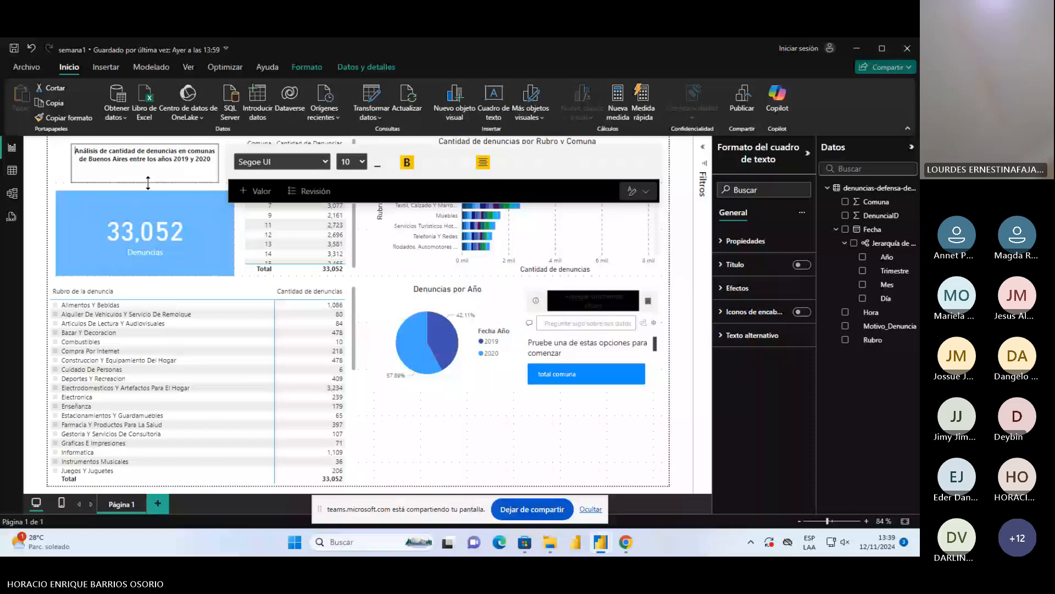
Fill the title text box's background with blue from the recent colors and make its text white
left_click(745, 241)
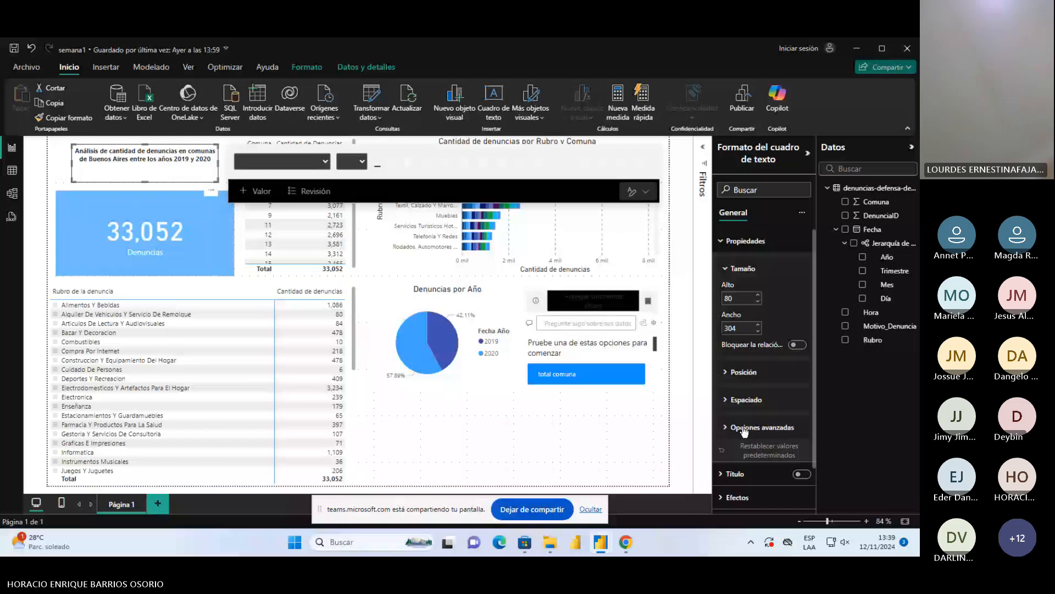
left_click(735, 474)
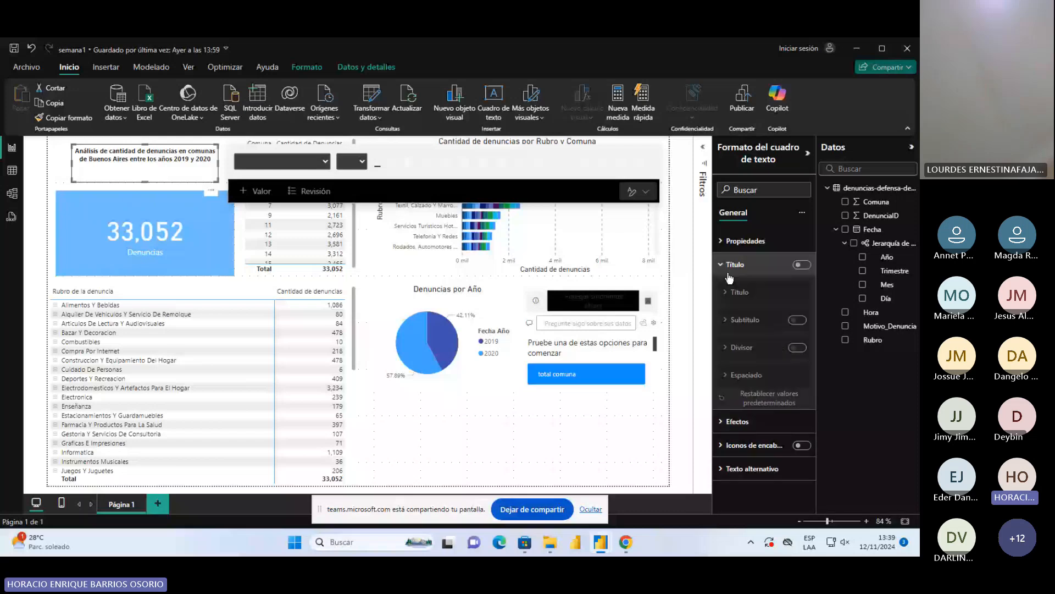
left_click(737, 421)
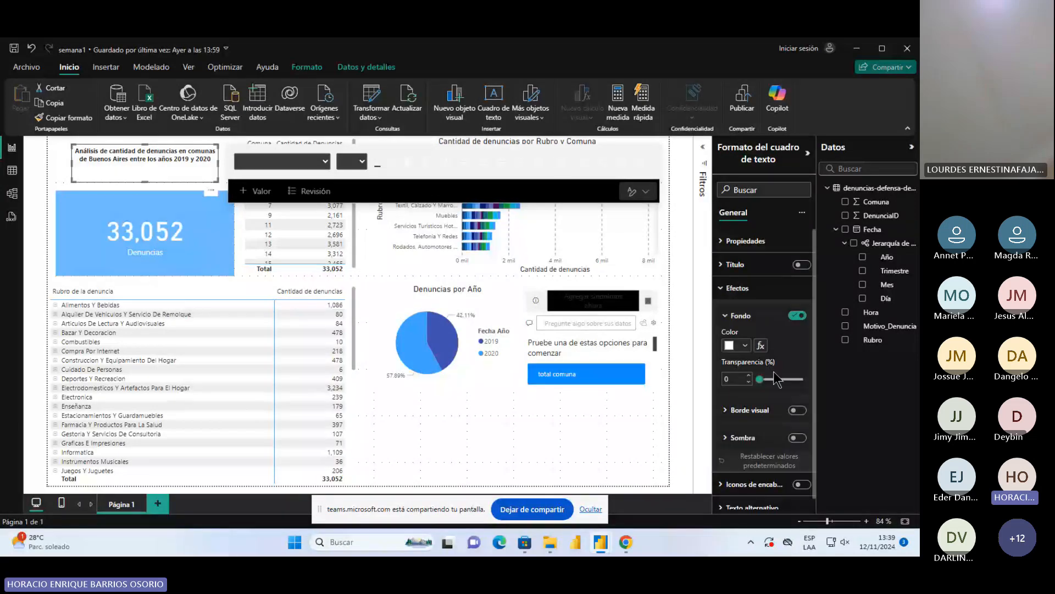
left_click(745, 346)
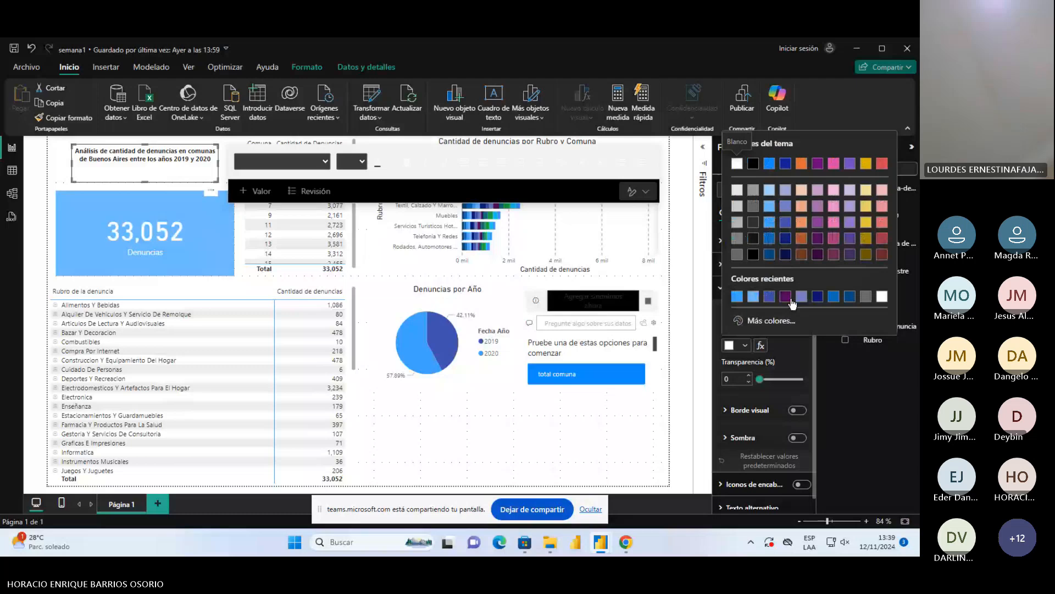
left_click(830, 300)
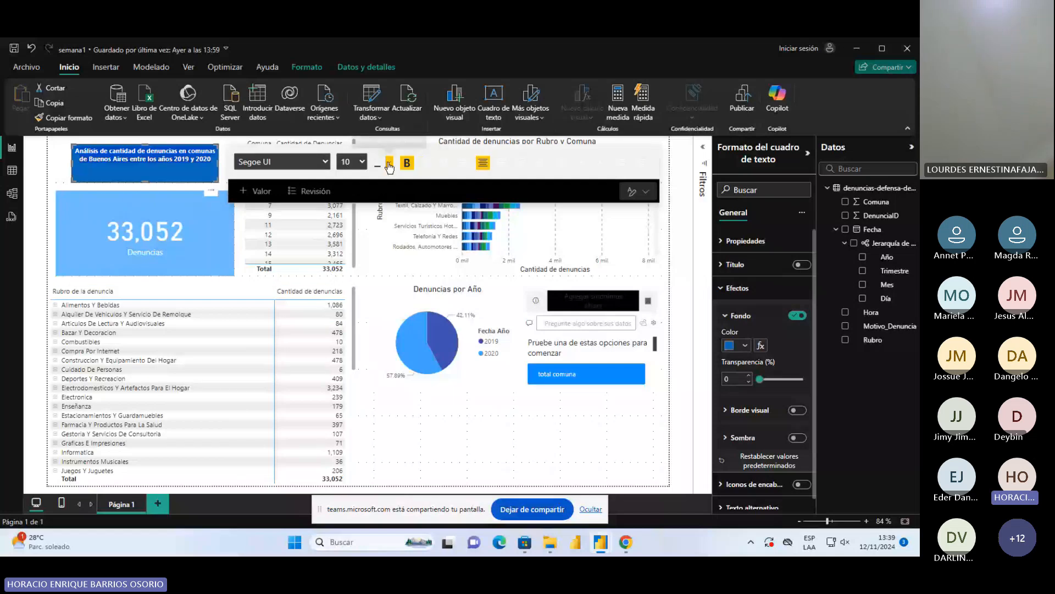
left_click(387, 163)
left_click(401, 203)
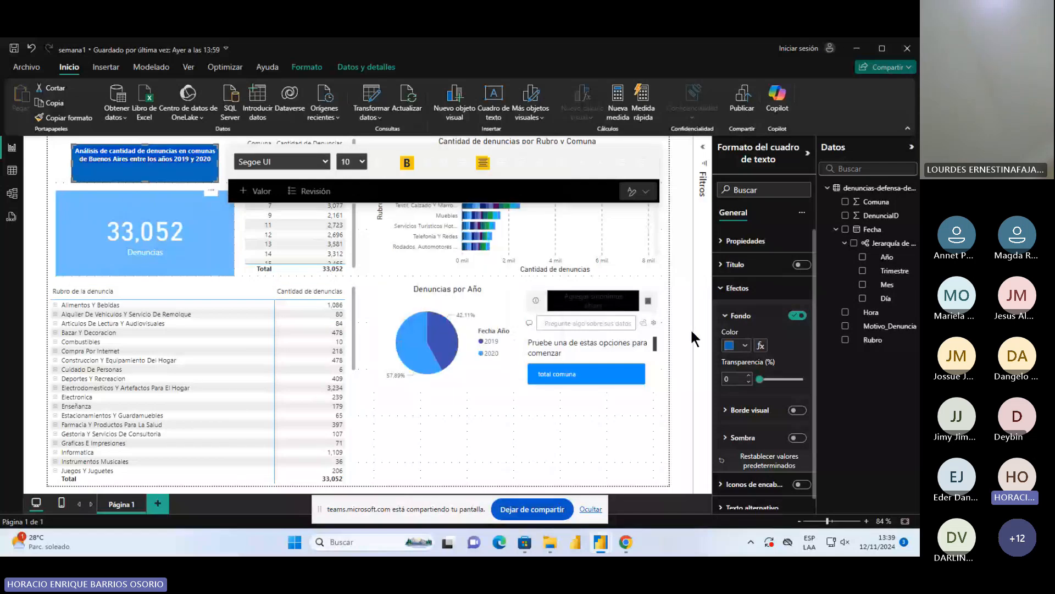
left_click(664, 380)
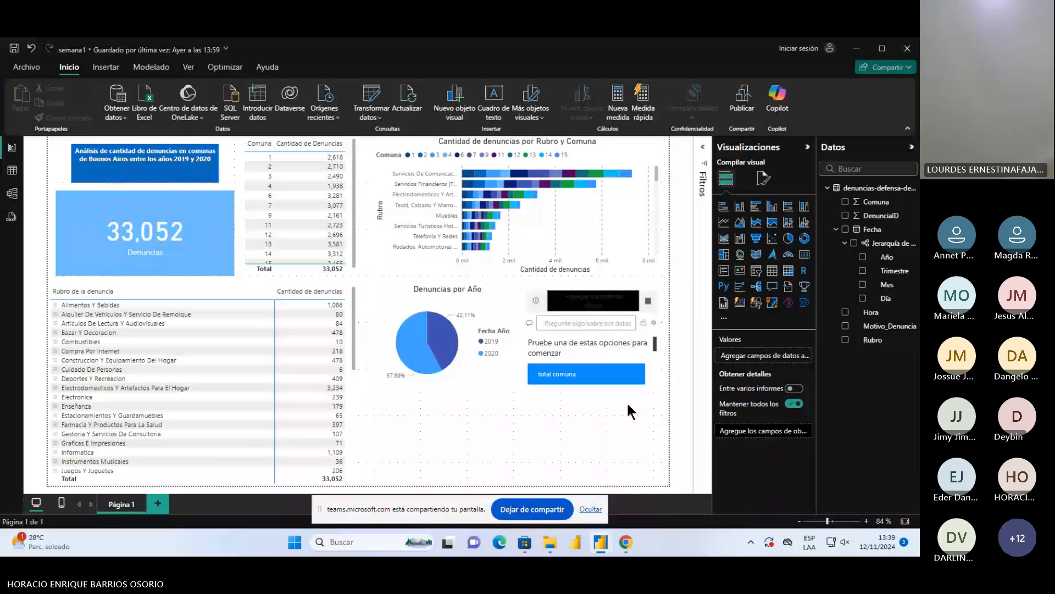
Close the suggestions in the Q&A visual beside the pie chart and delete that visual from the page
left_click(653, 383)
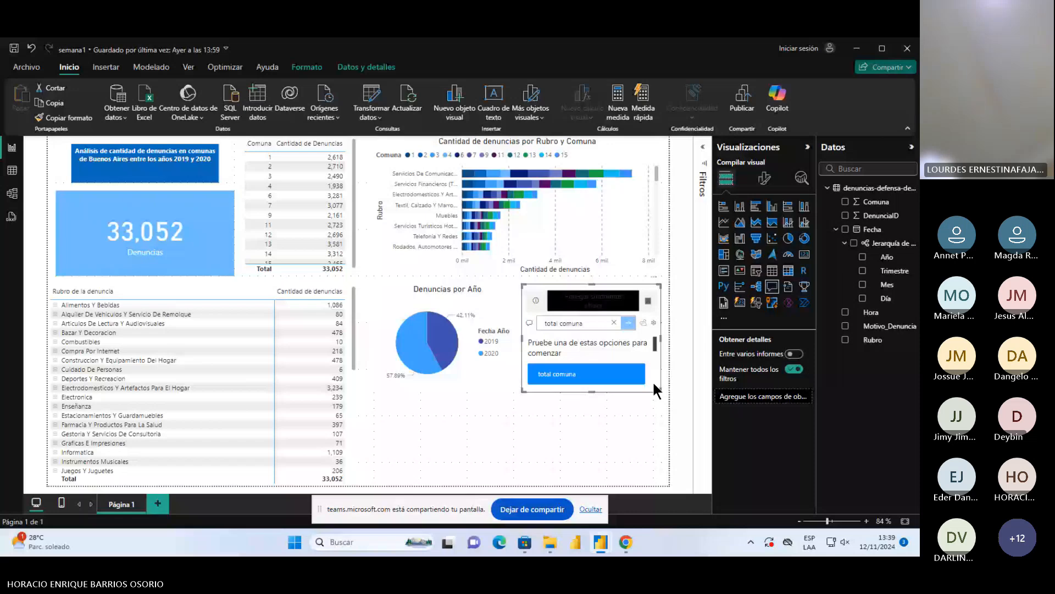
scroll(654, 384, "down", 2)
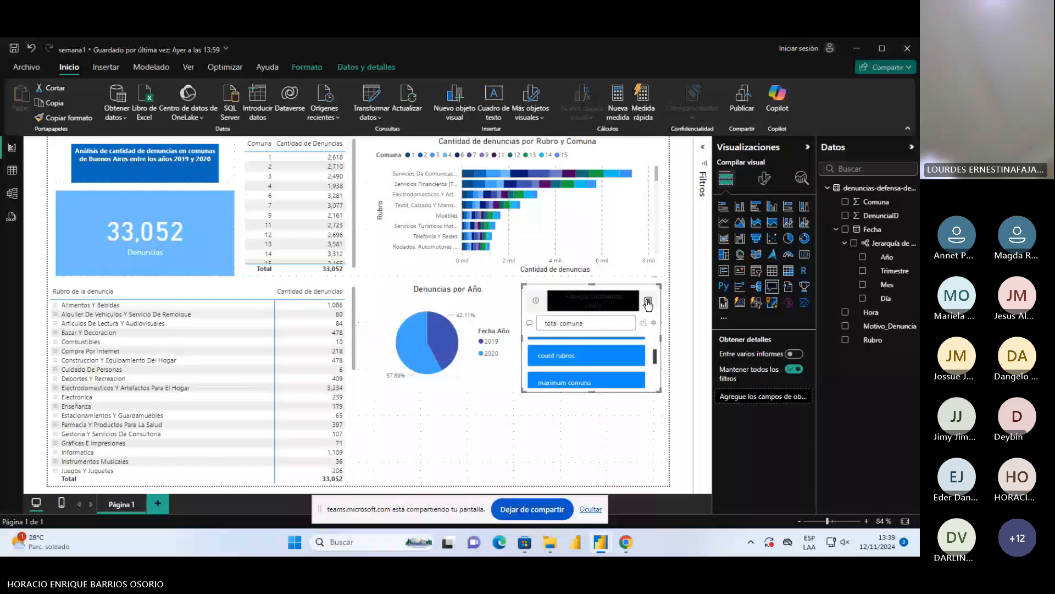
left_click(649, 304)
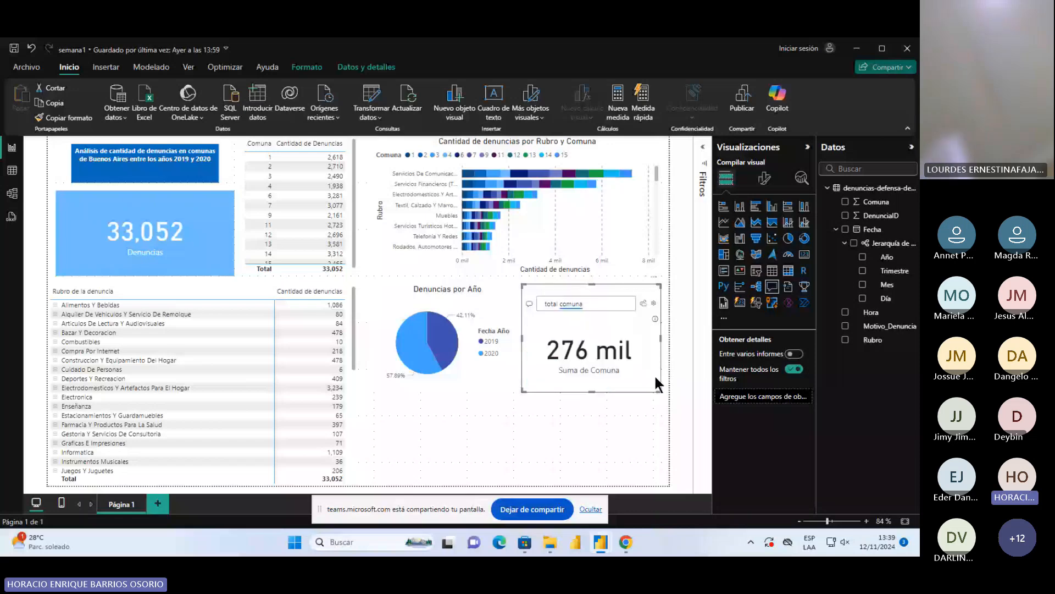
key("Delete")
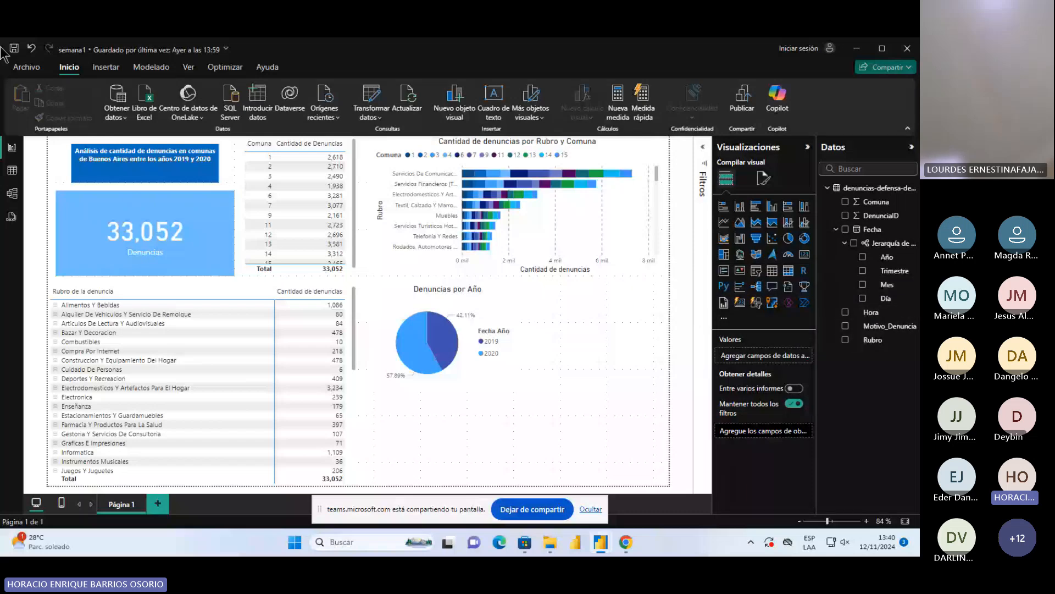
Examine the Fecha and Hora columns in the denuncias data table and return to the report page
left_click(12, 170)
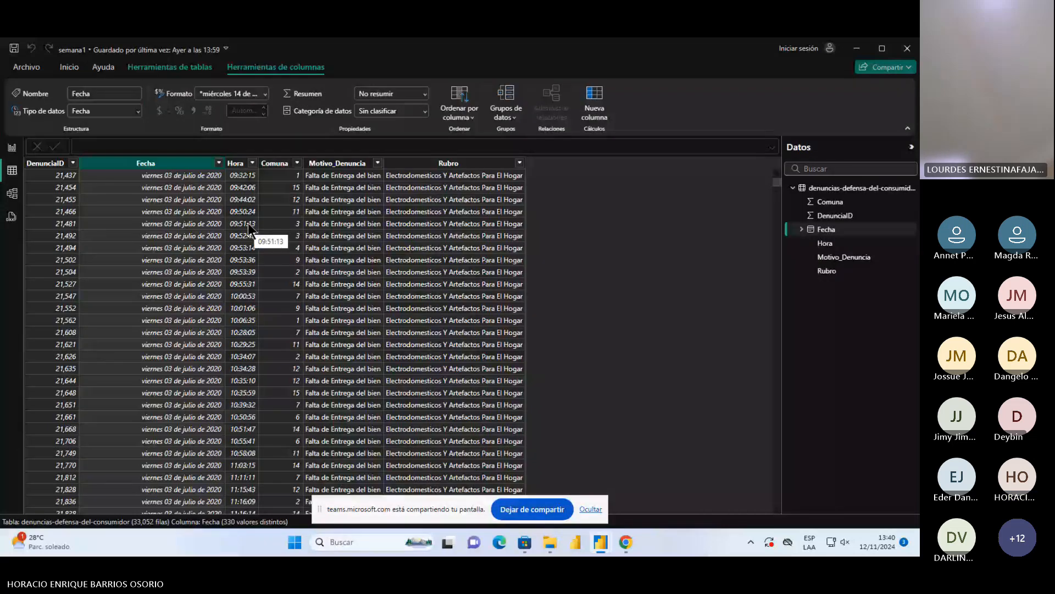
left_click(12, 147)
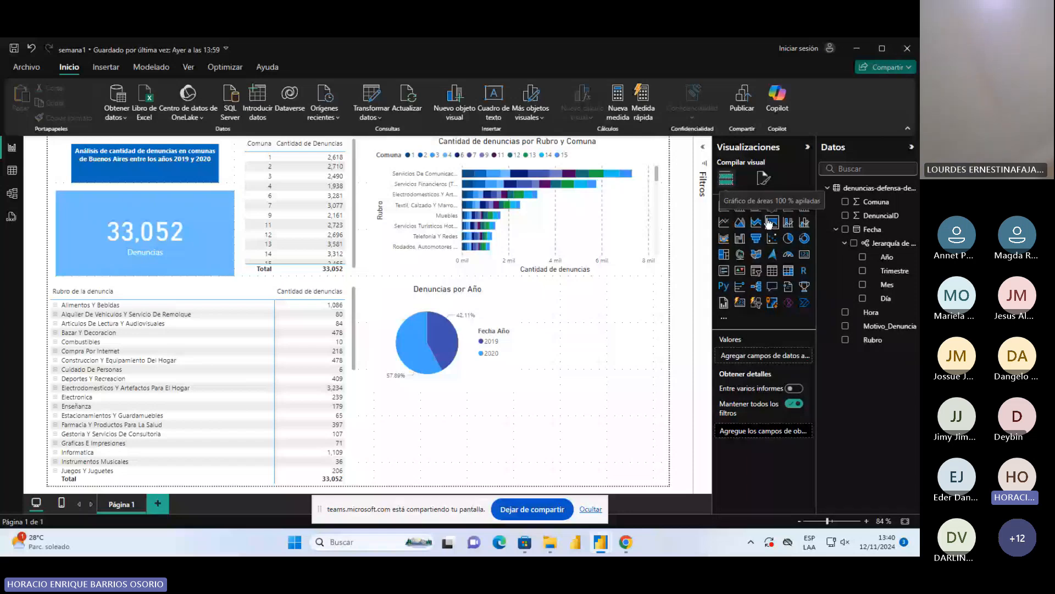
left_click(17, 172)
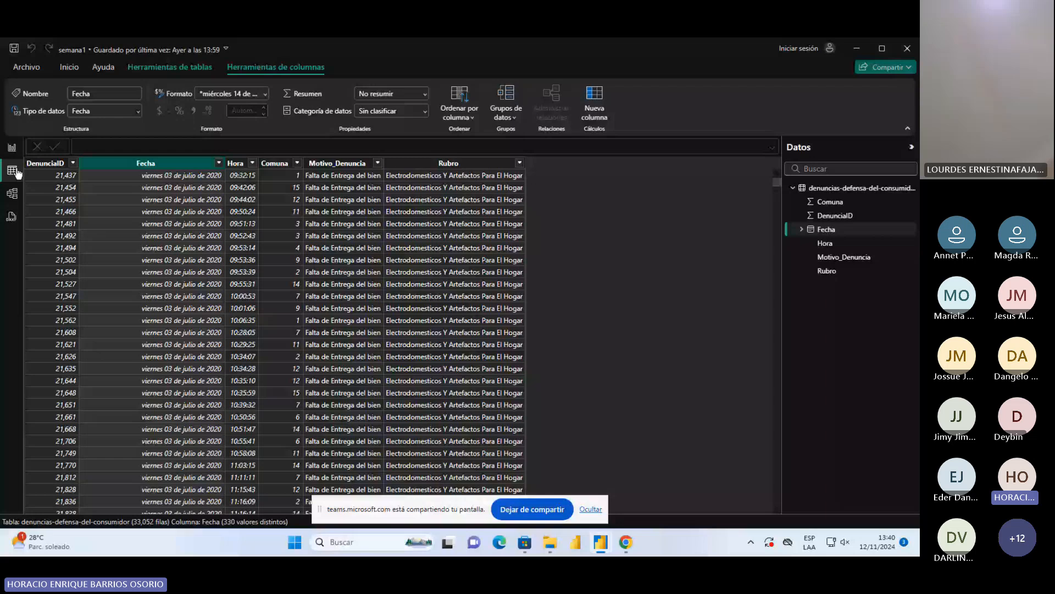
left_click(236, 164)
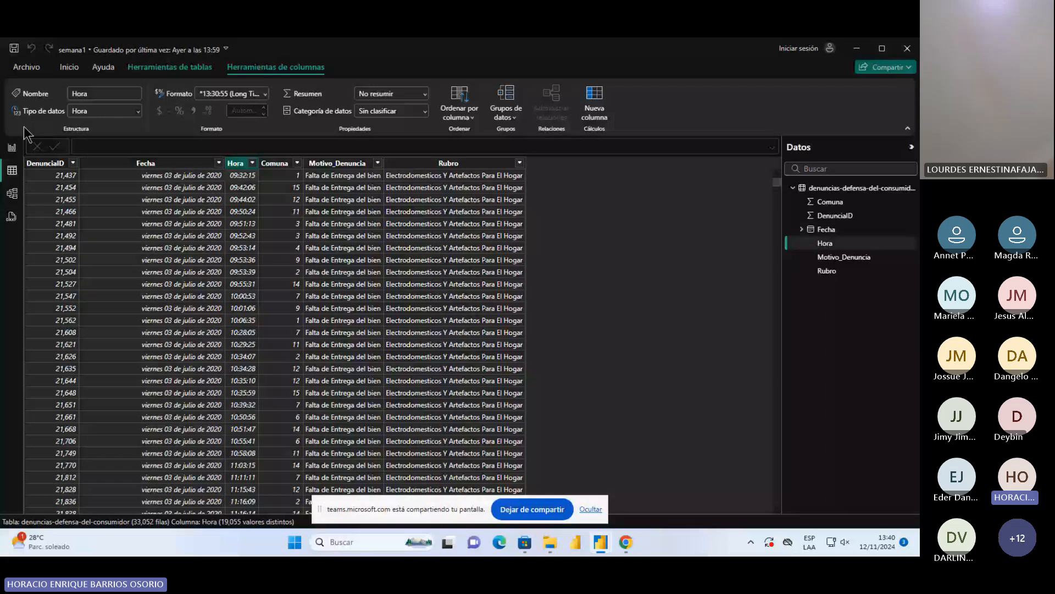
left_click(12, 148)
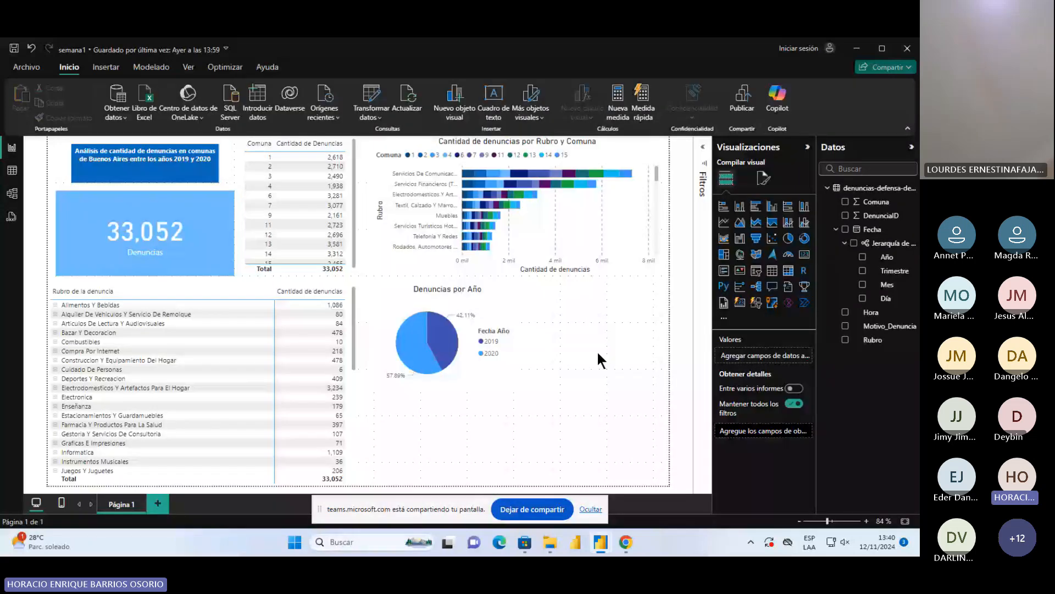
Insert an empty line chart and align it directly below the Denuncias por Año pie chart
left_click(724, 222)
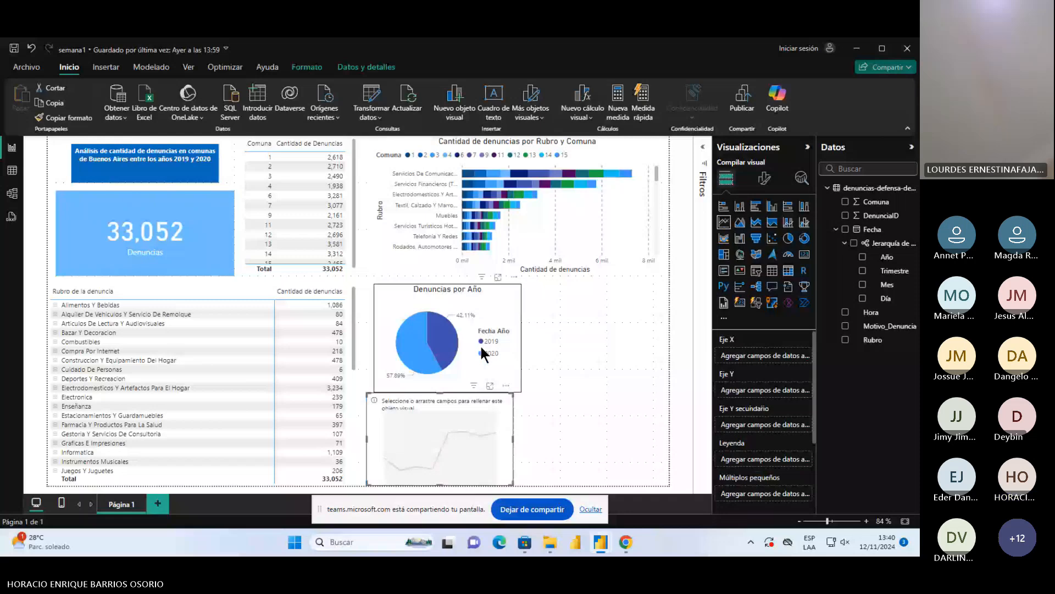
left_click_drag(513, 430, 520, 431)
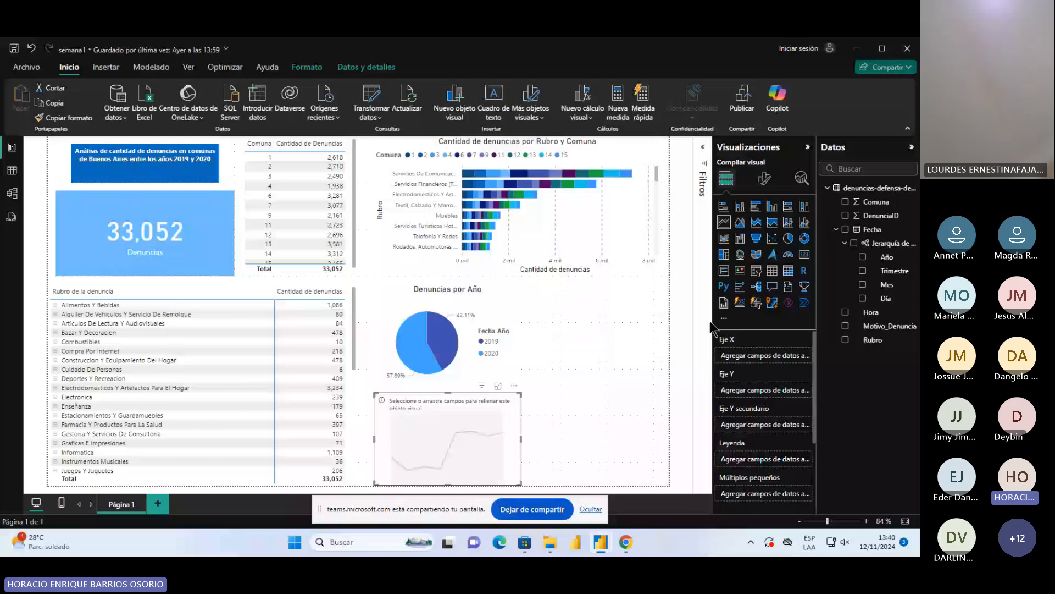
Try plotting the count of DenunciaID by Hora in the line chart, check it enlarged, and clear its fields
left_click_drag(872, 312, 773, 361)
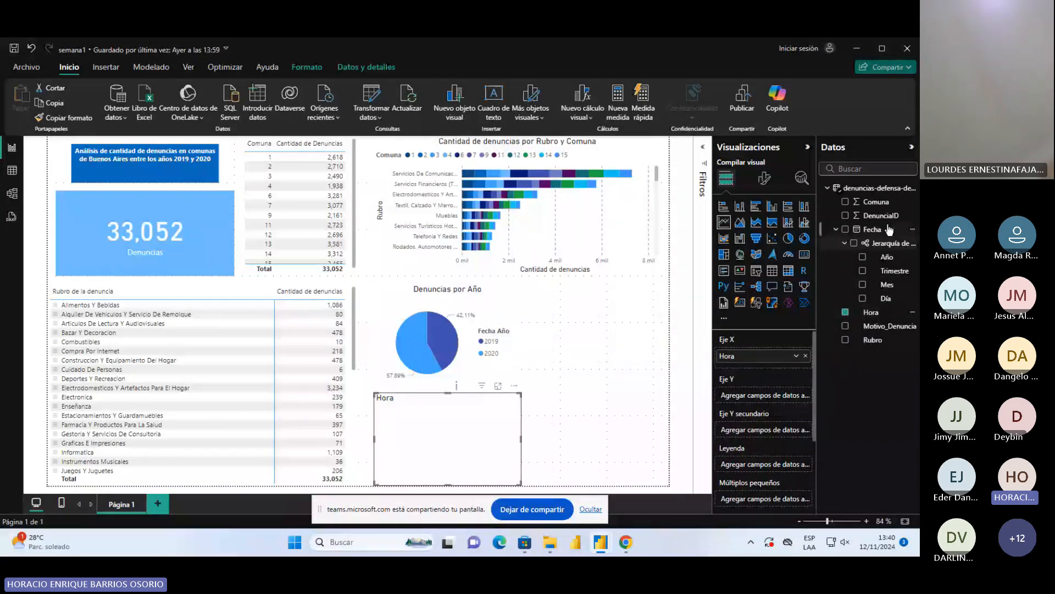
left_click_drag(881, 215, 776, 403)
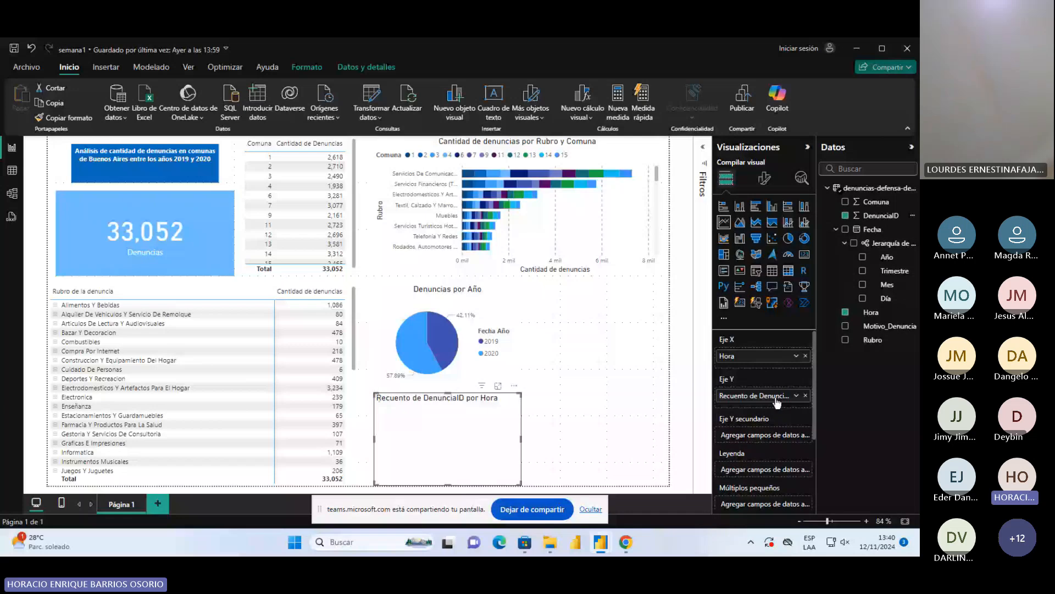
left_click(498, 386)
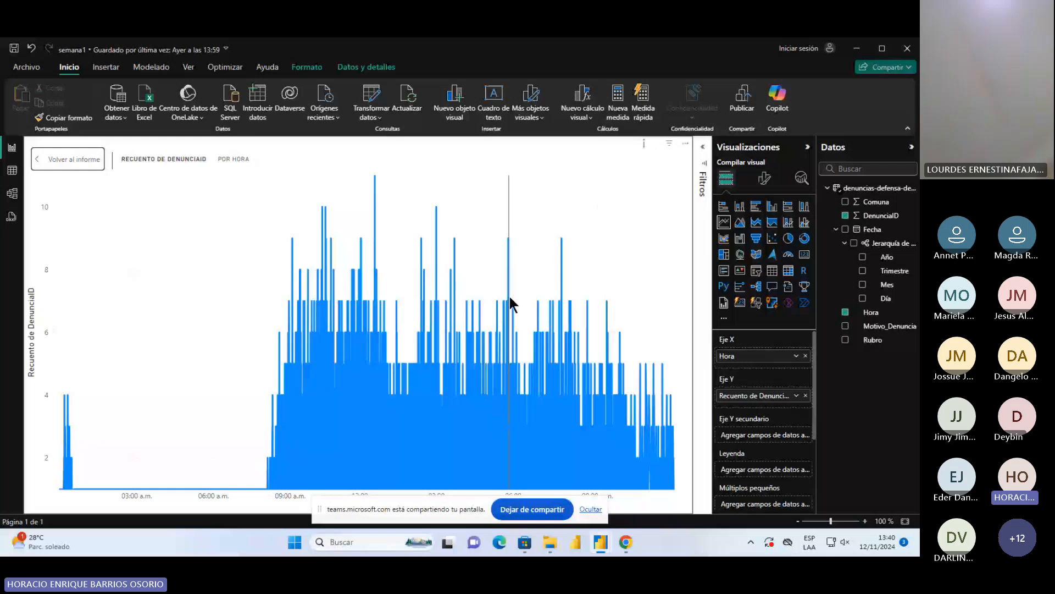
left_click(69, 161)
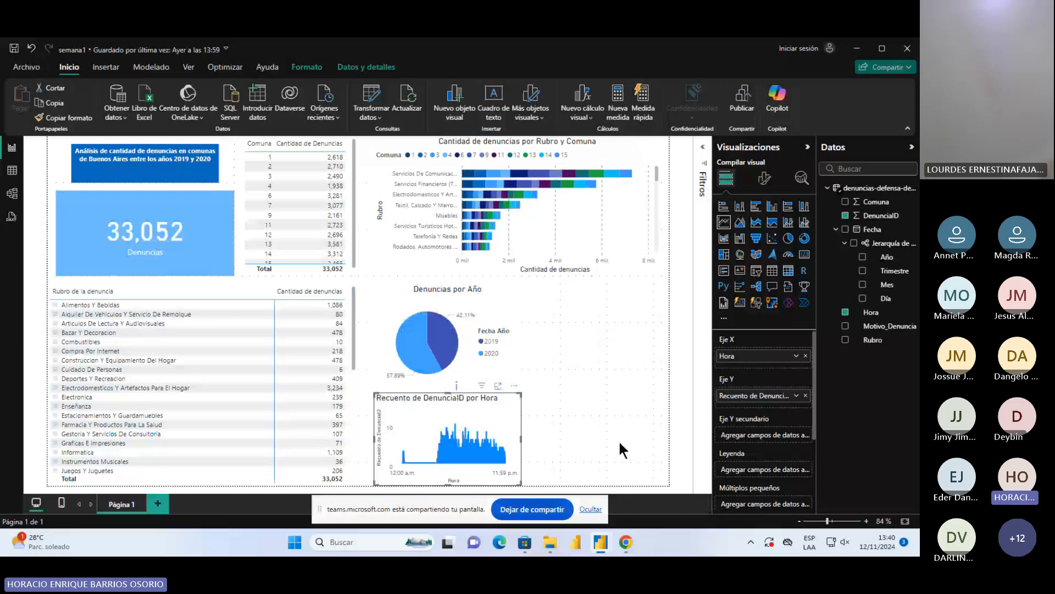
key("Delete")
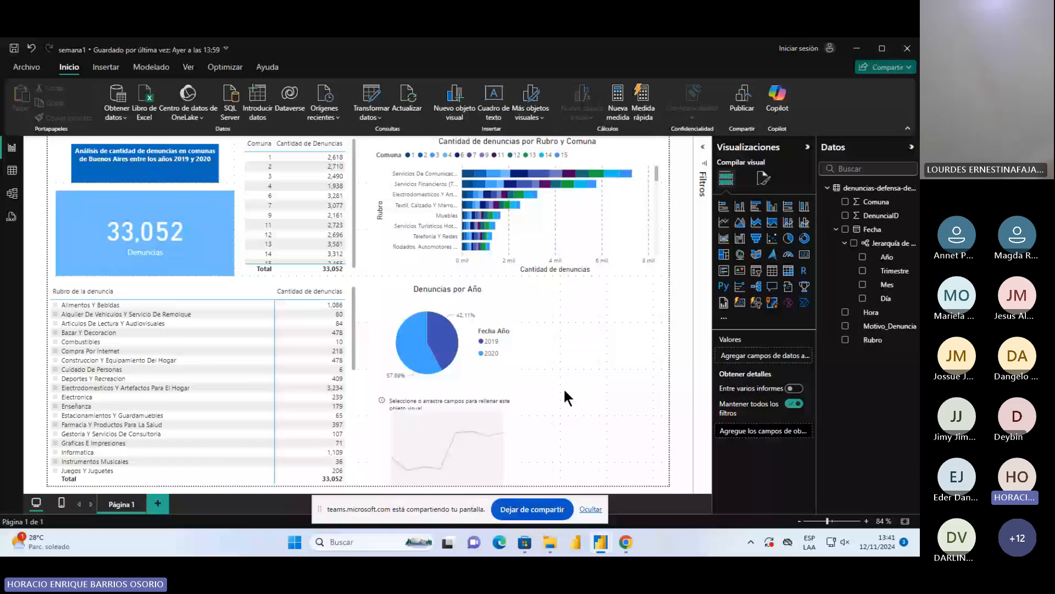
Move the empty line chart beside the Denuncias por Año pie chart and fit it between the pie and the page edge
left_click_drag(463, 407, 556, 321)
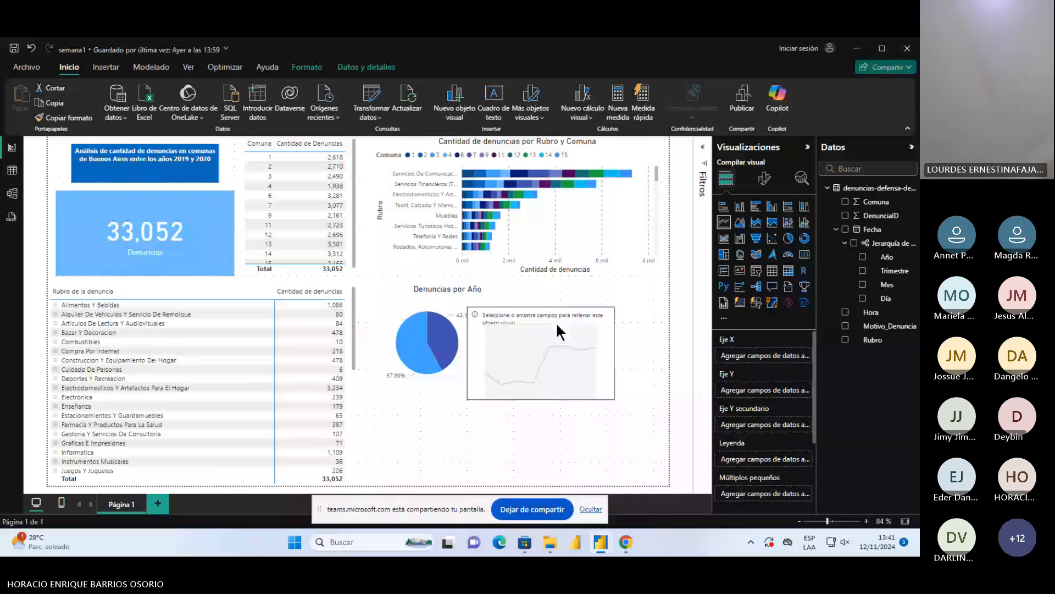
left_click(502, 370)
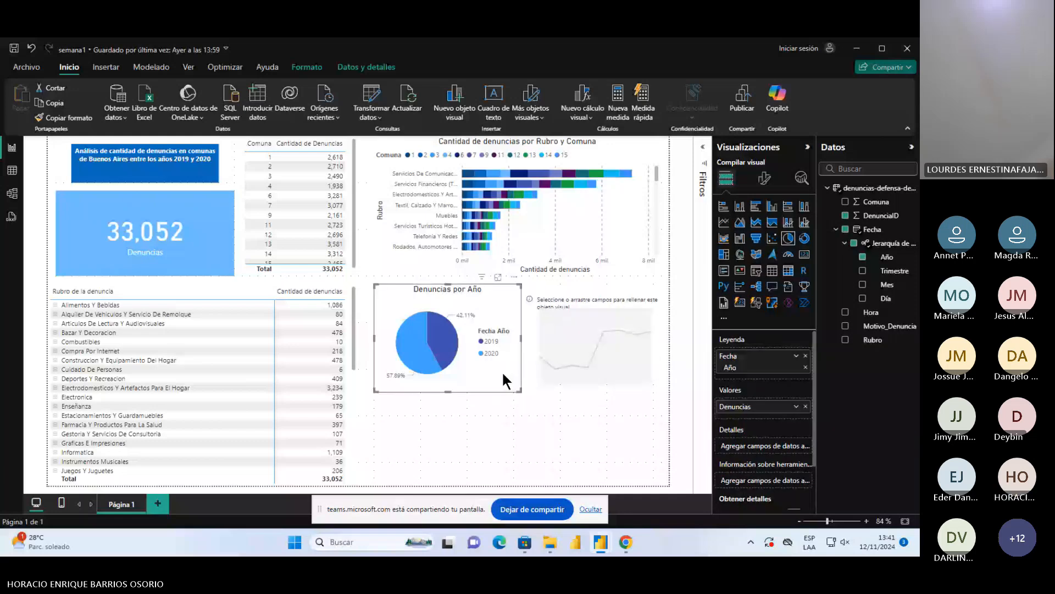
left_click_drag(595, 386, 593, 382)
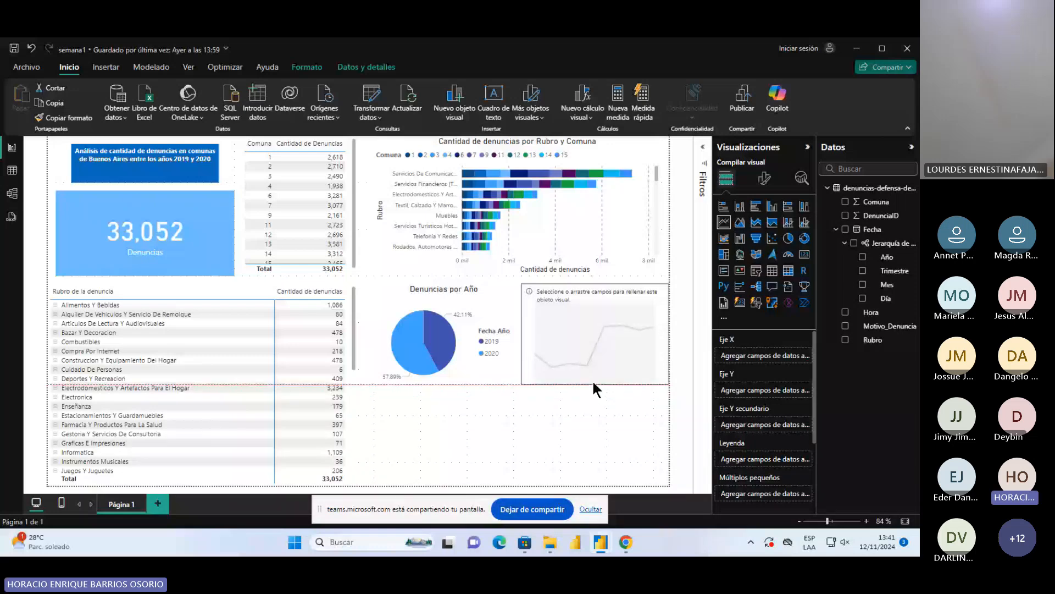
left_click(472, 408)
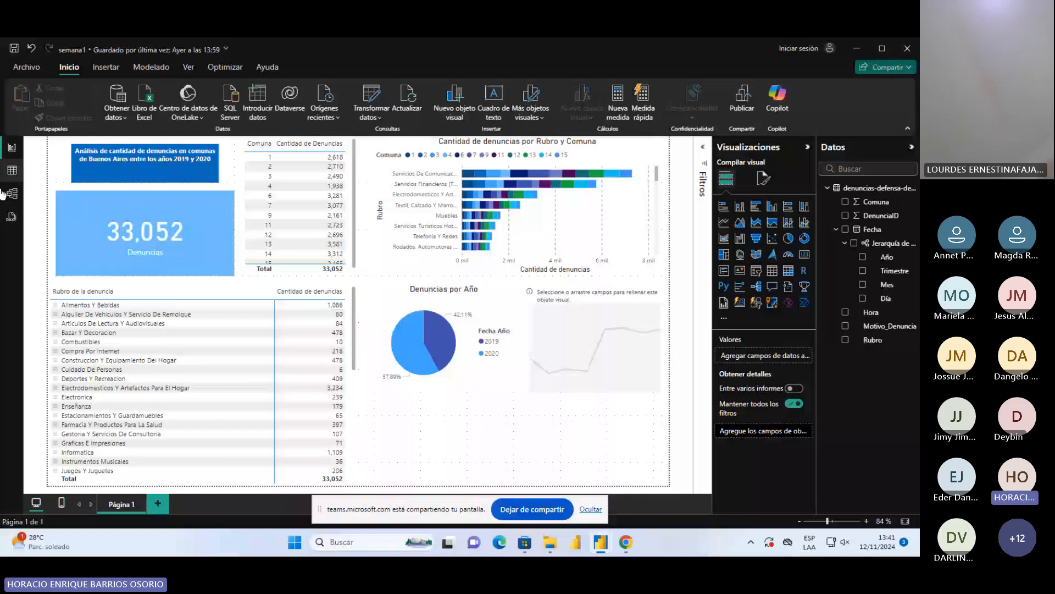
Examine the Hora column and its available time formats in the data table, and return to the report page
left_click(12, 170)
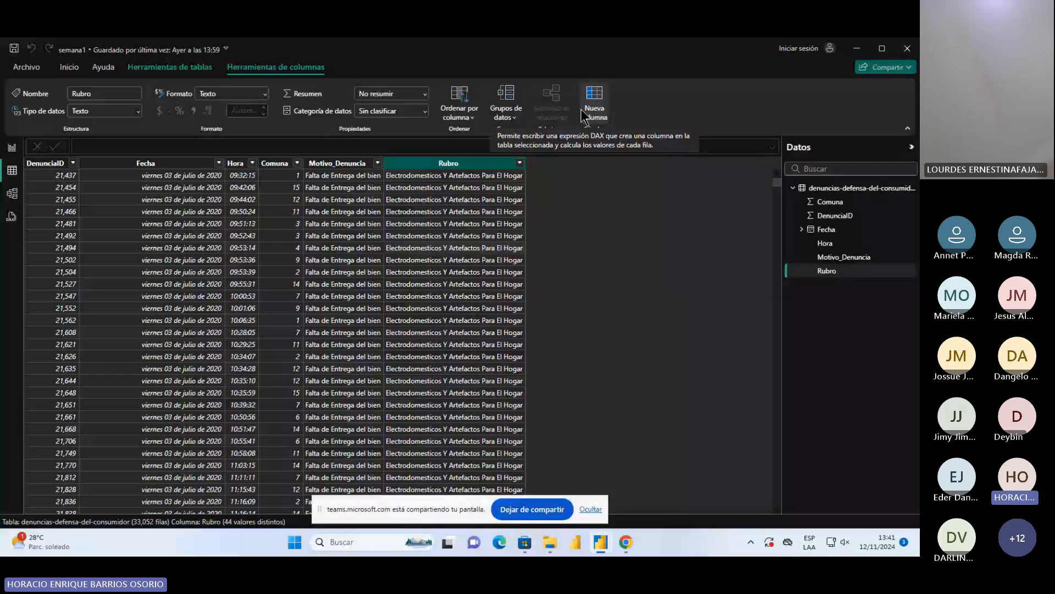
left_click(338, 163)
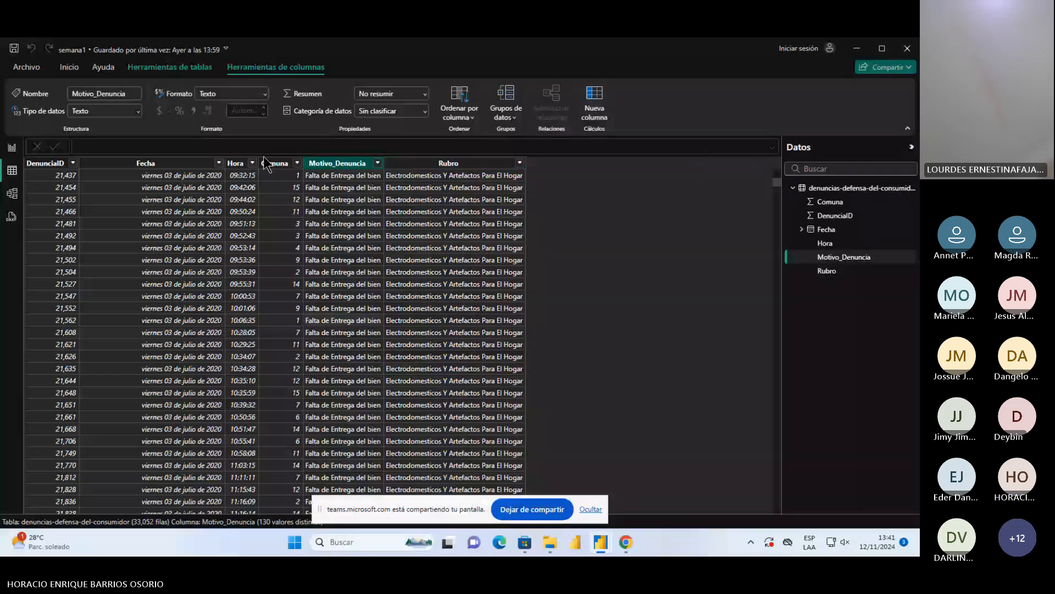
left_click(236, 164)
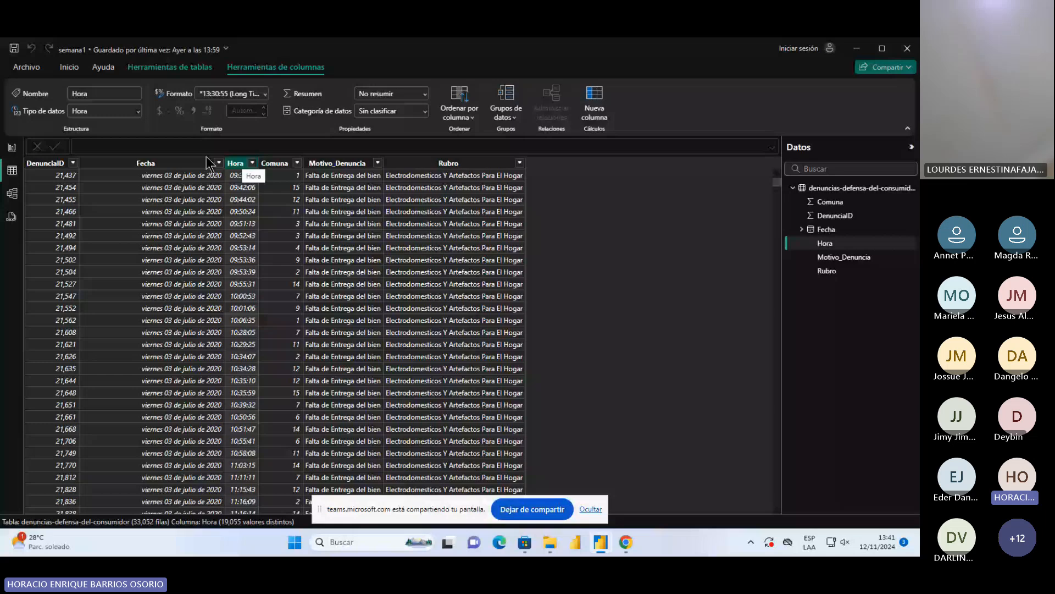
left_click(266, 94)
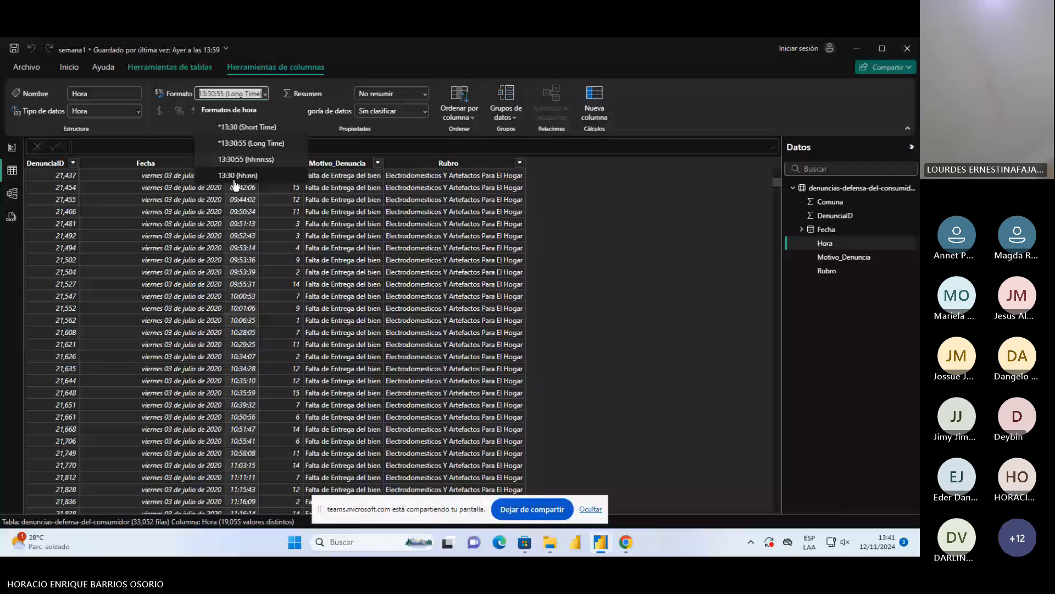
left_click(621, 261)
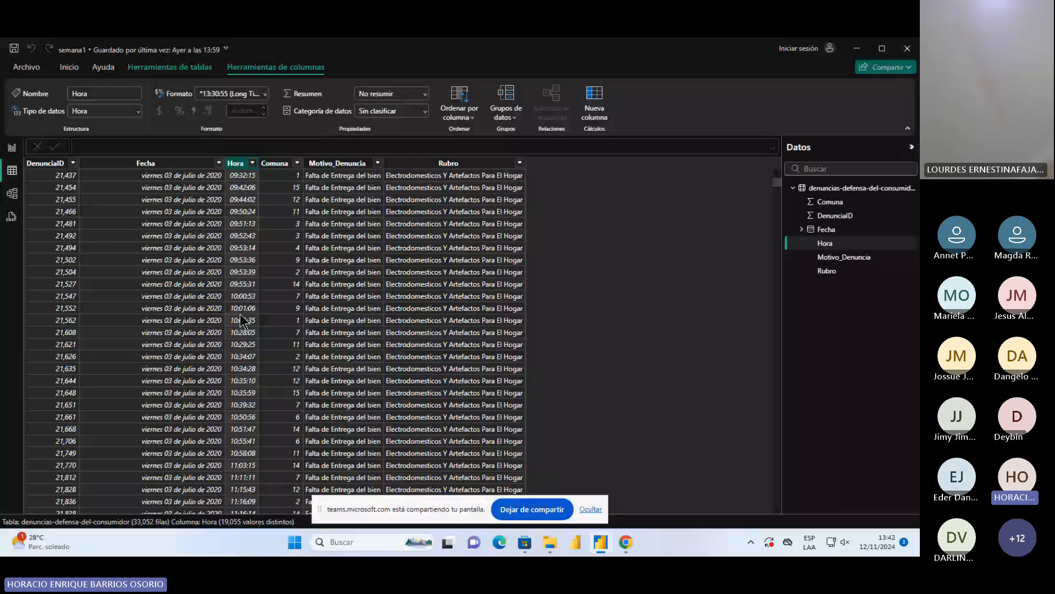
left_click(11, 147)
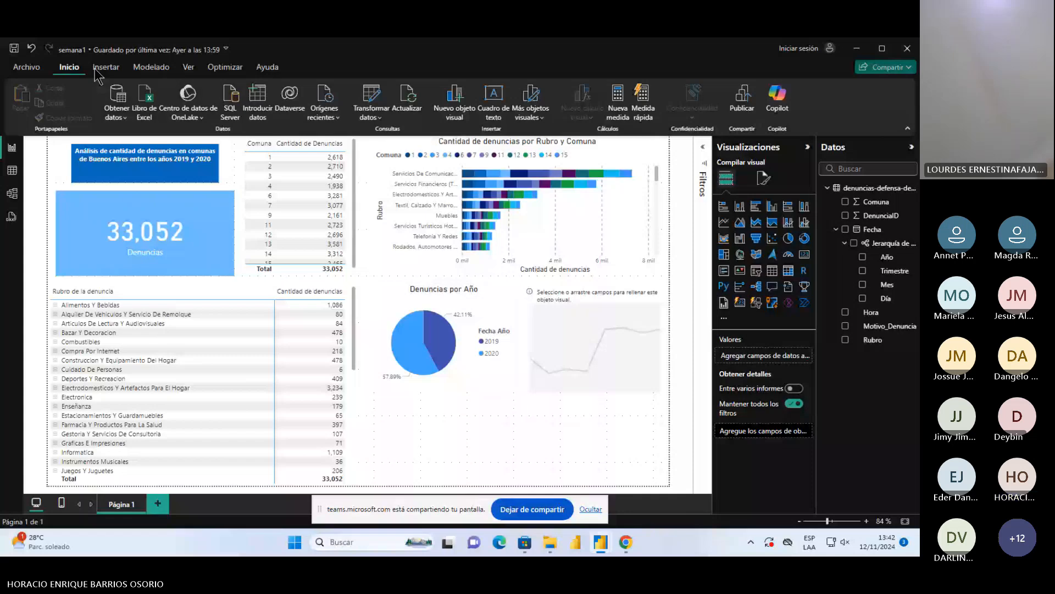
Open the denuncias-defensa-del-consumidor query in the Power Query editor, checking the Hora values in the data table as well
left_click(379, 96)
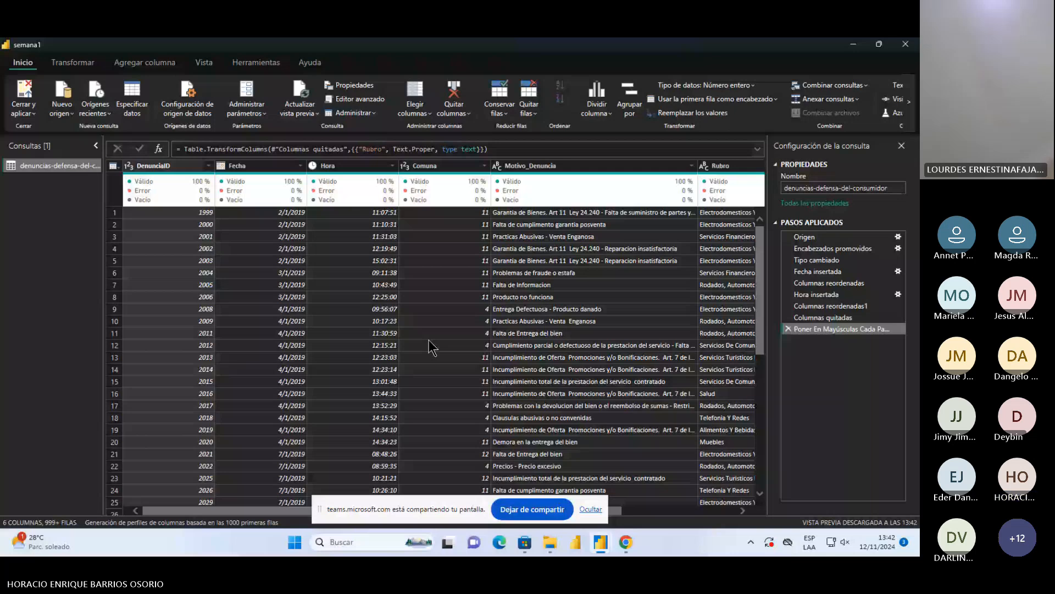
left_click(604, 552)
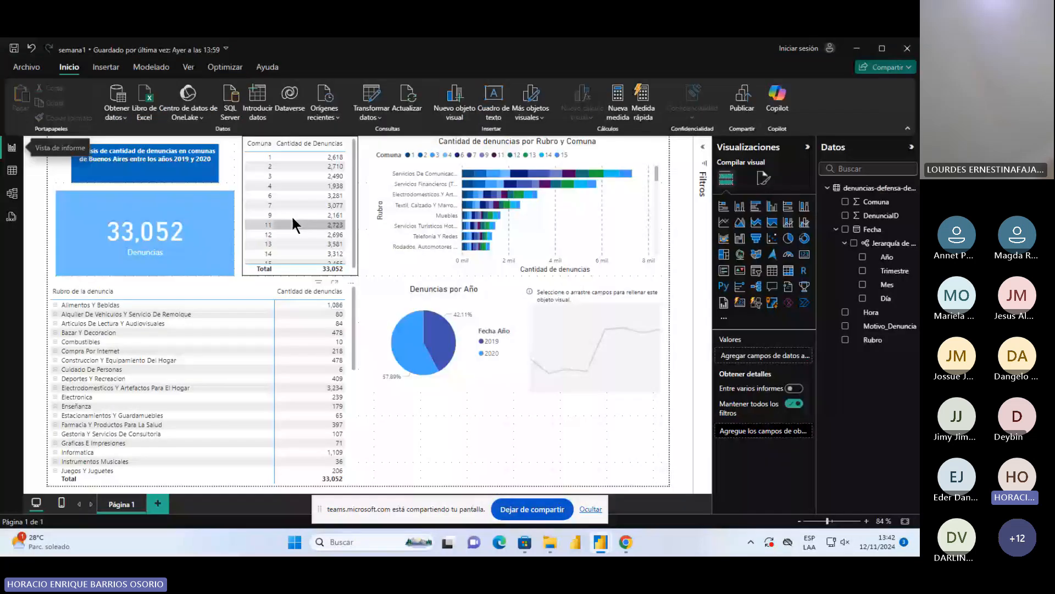
mouse_move(601, 542)
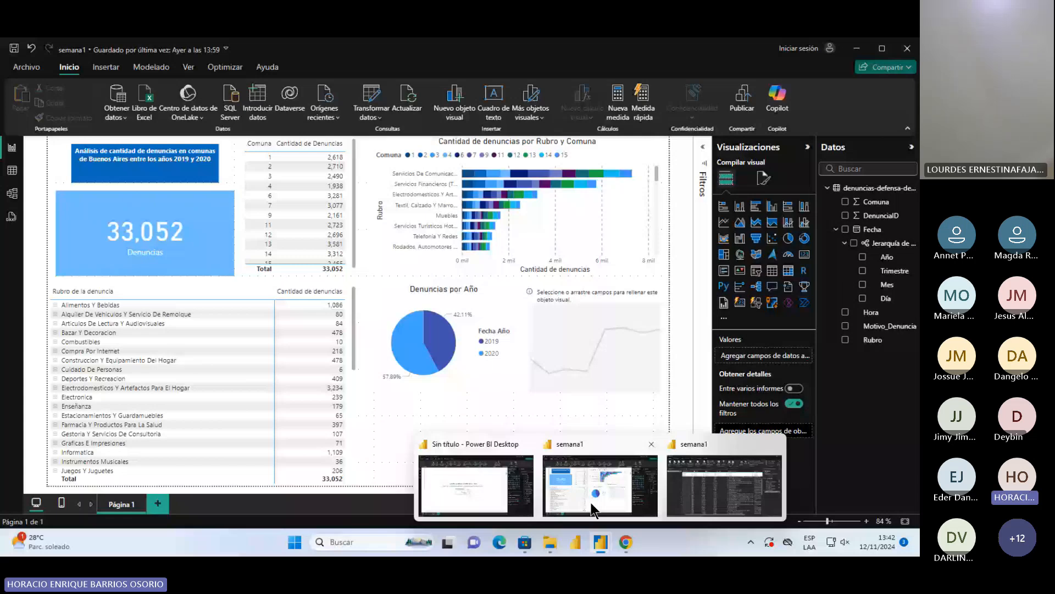
left_click(12, 172)
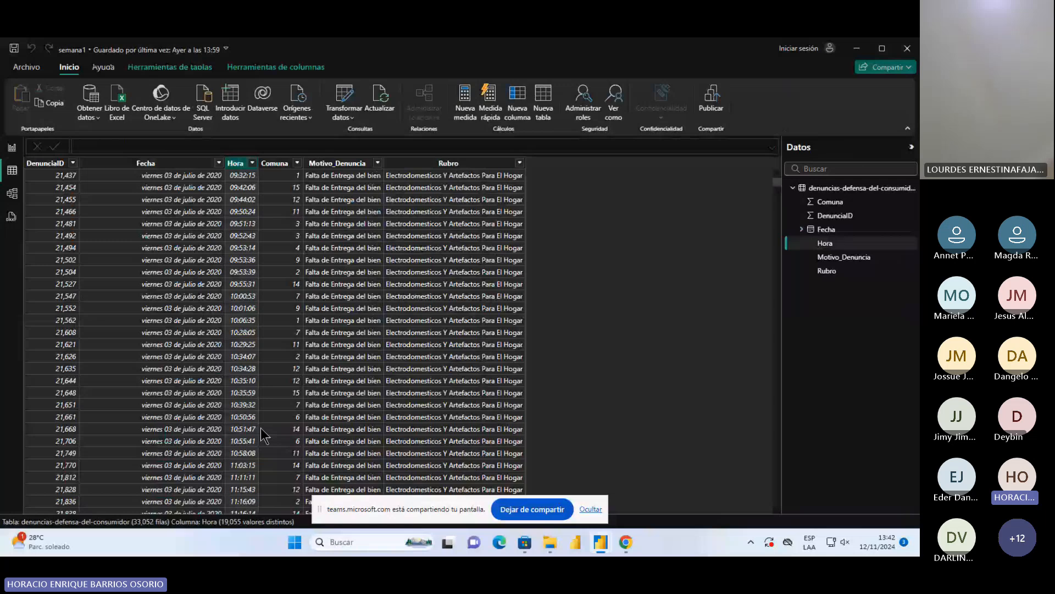
left_click(602, 543)
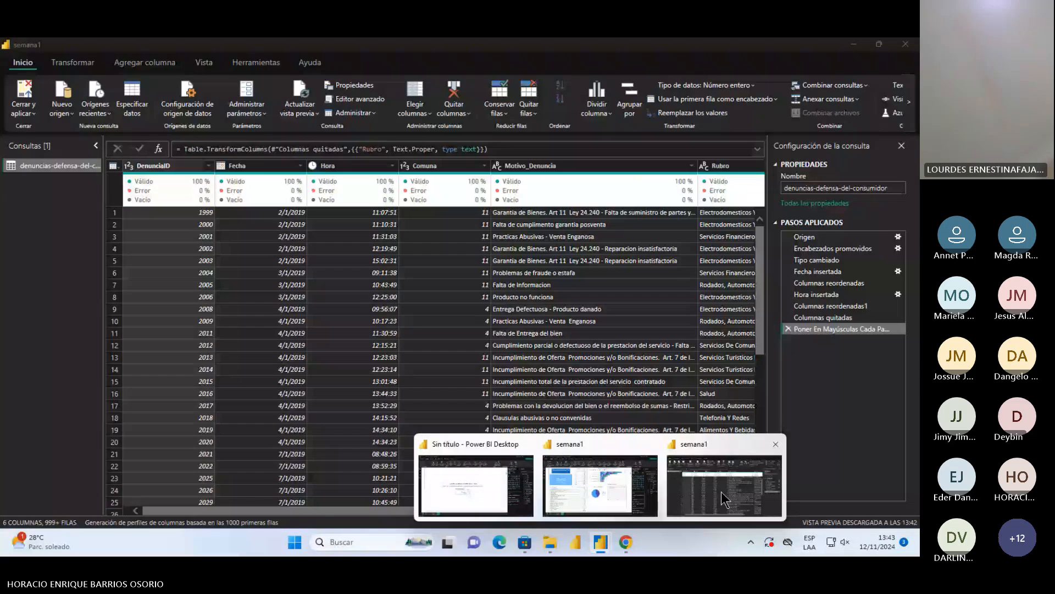
left_click(721, 492)
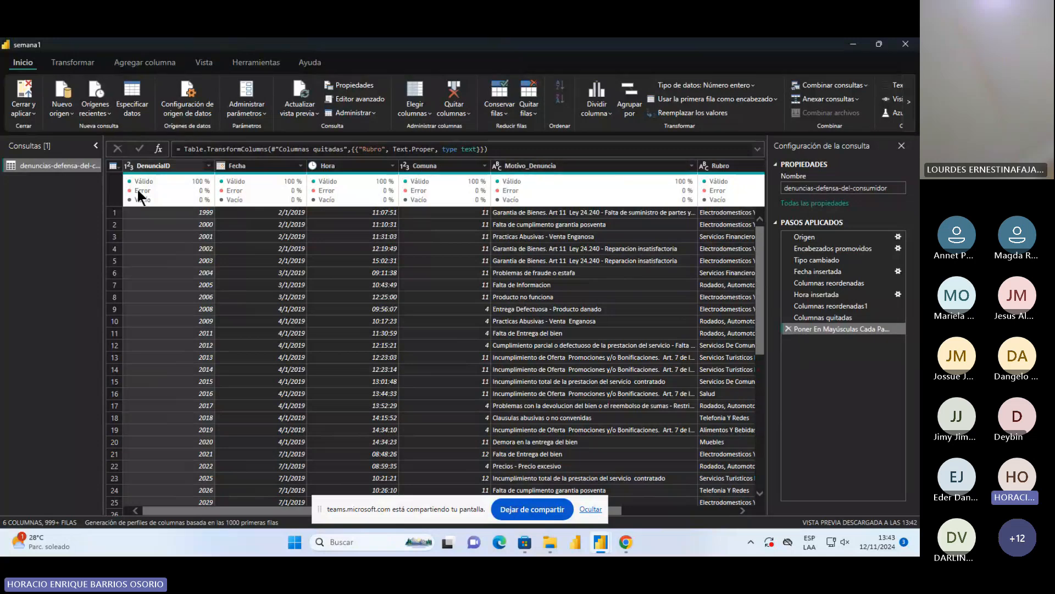
Review the column quality indicators and all columns of the denuncias query through to Rubro
mouse_move(137, 190)
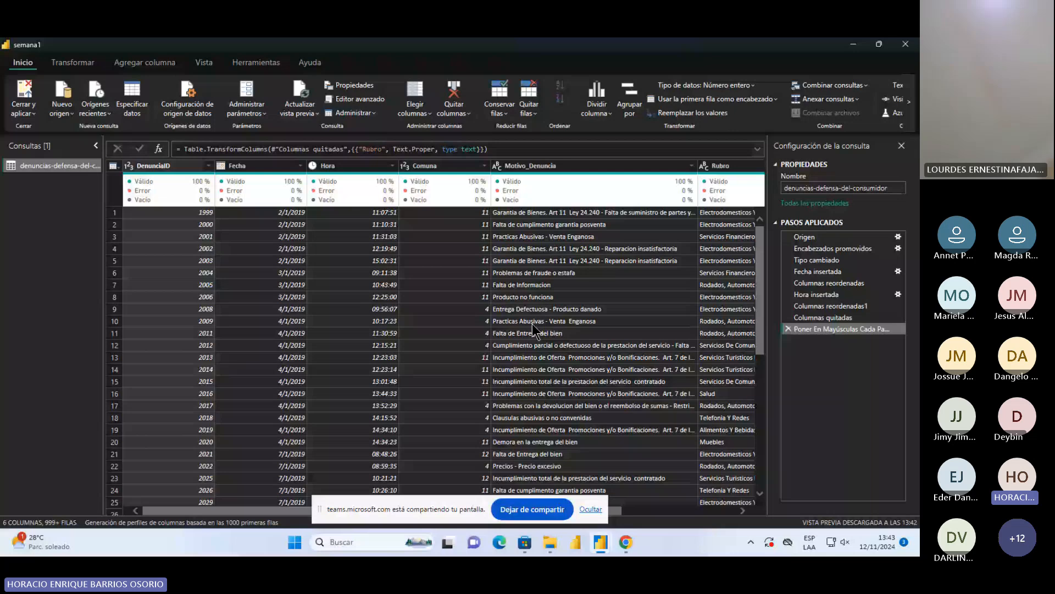
left_click(204, 63)
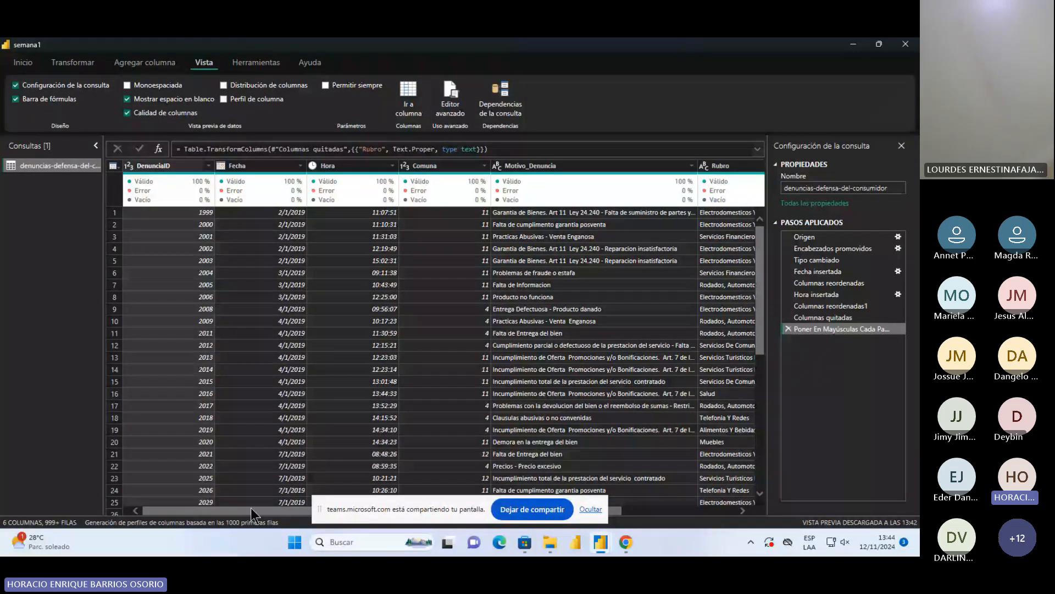
left_click_drag(251, 507, 603, 176)
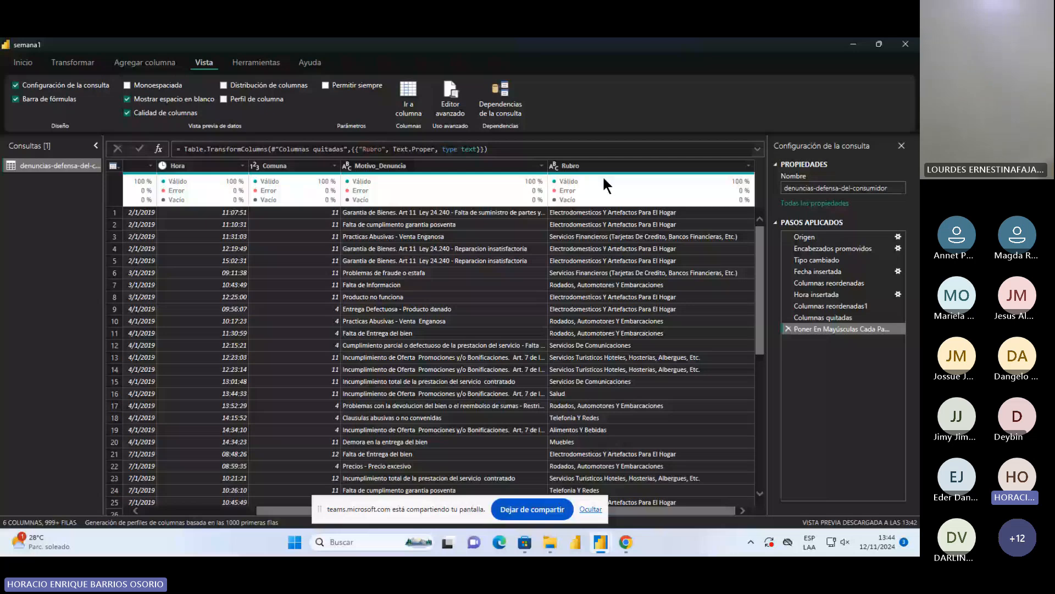
left_click_drag(640, 510, 457, 486)
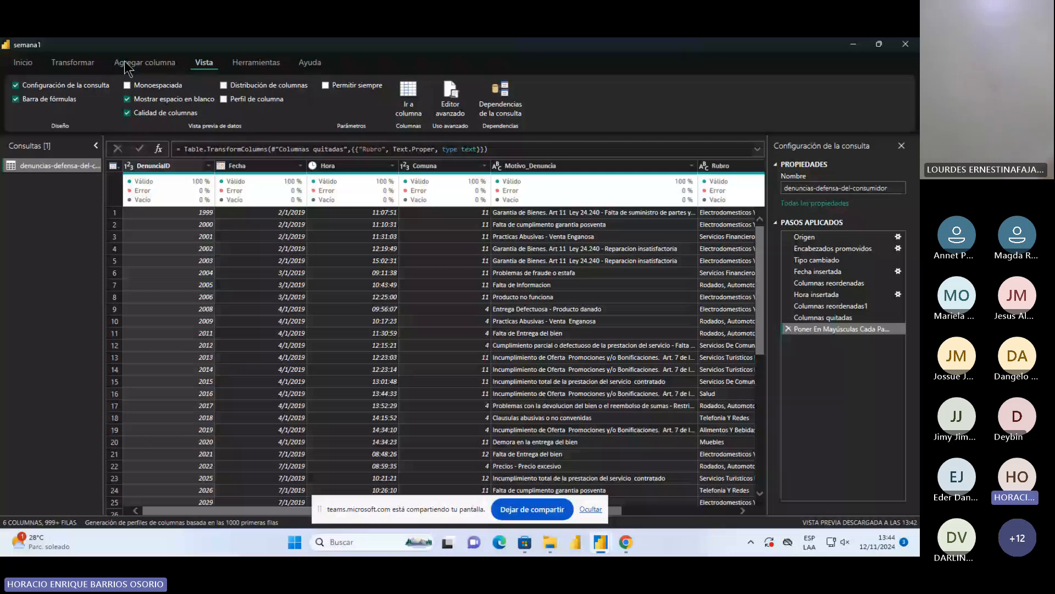
Transform the Hora column to its hour component only, and close the query editor applying the changes
left_click(344, 166)
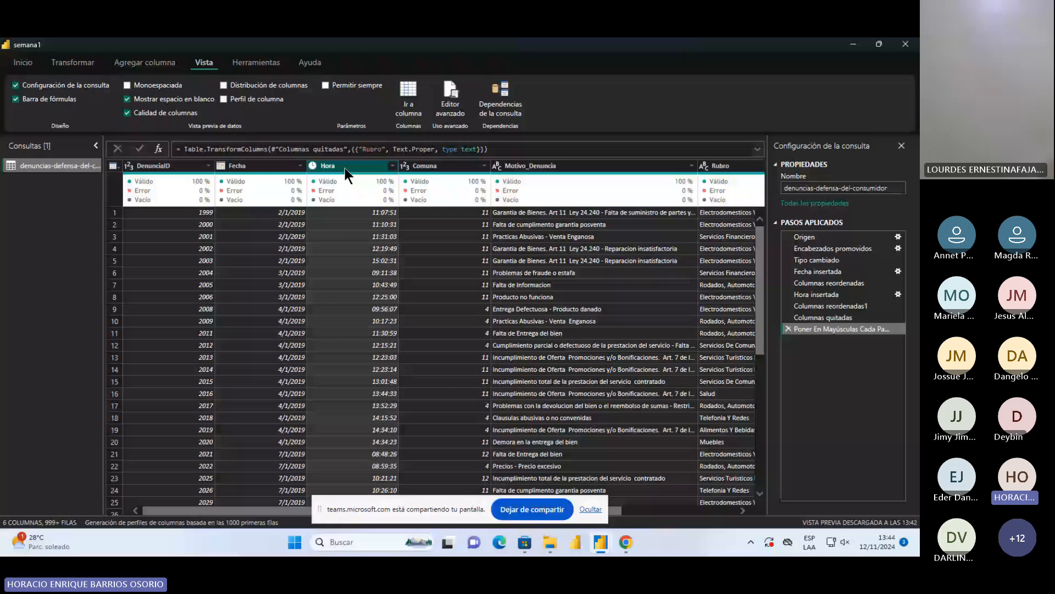
left_click(90, 65)
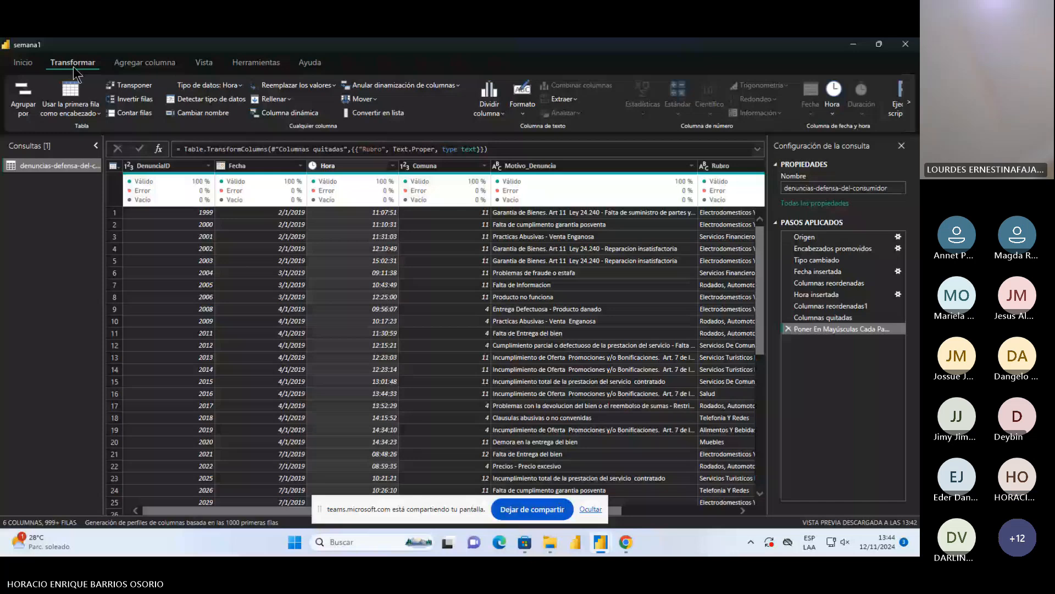
left_click(832, 114)
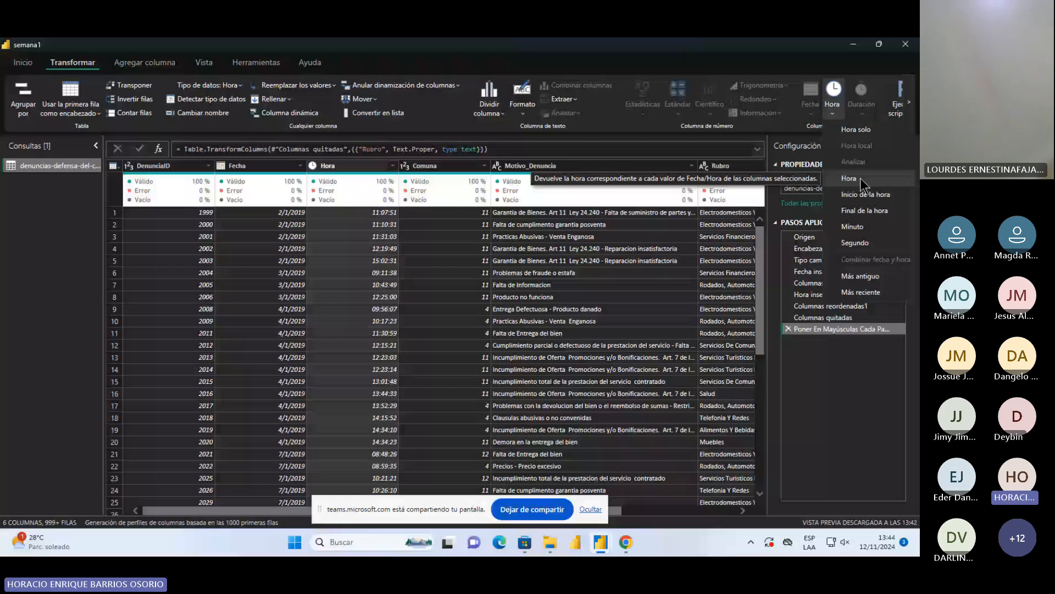
left_click(849, 179)
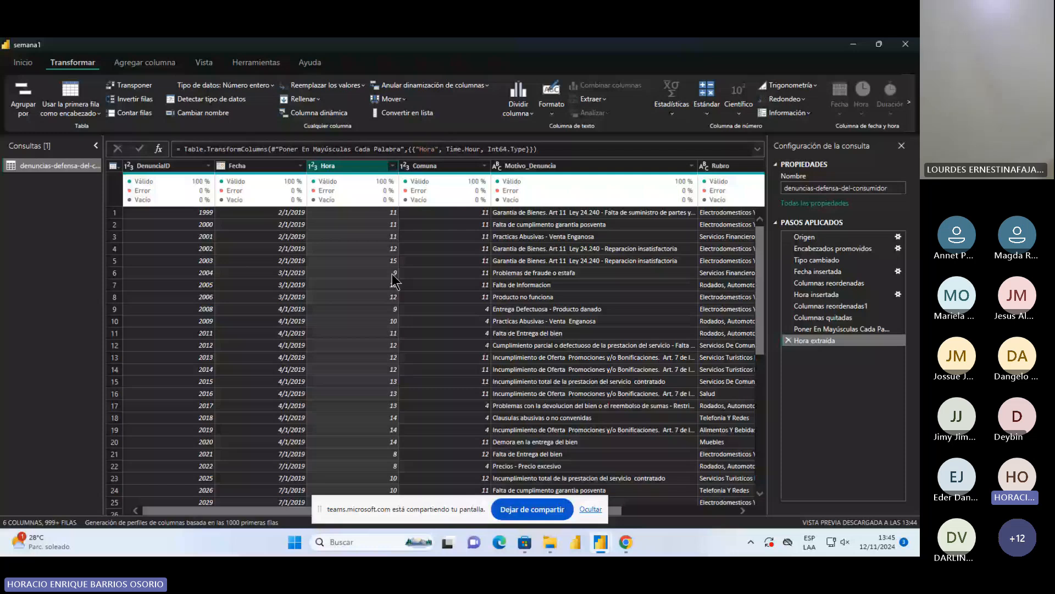
left_click(23, 62)
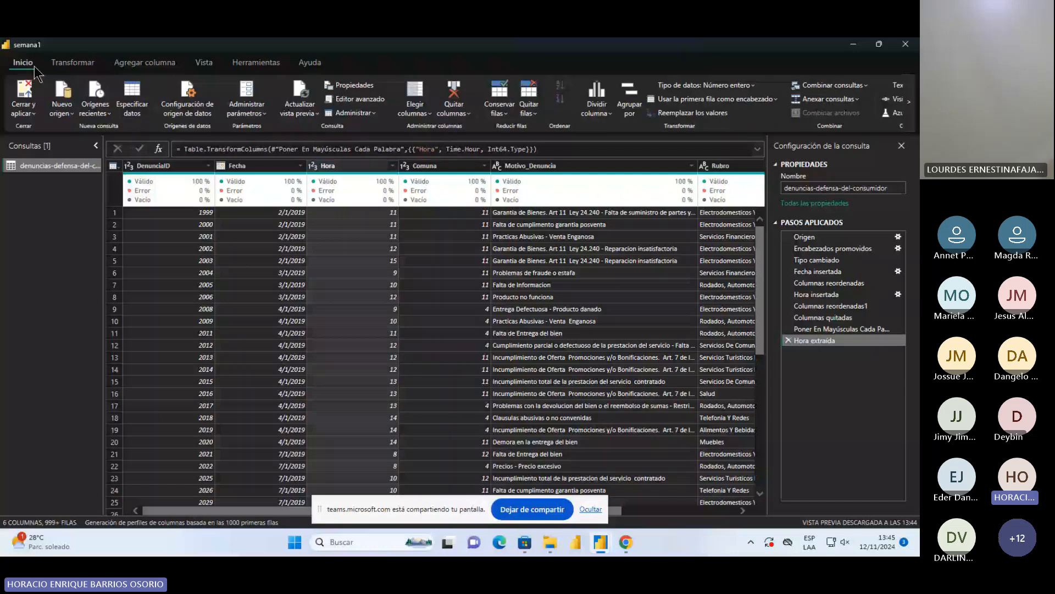
left_click(23, 93)
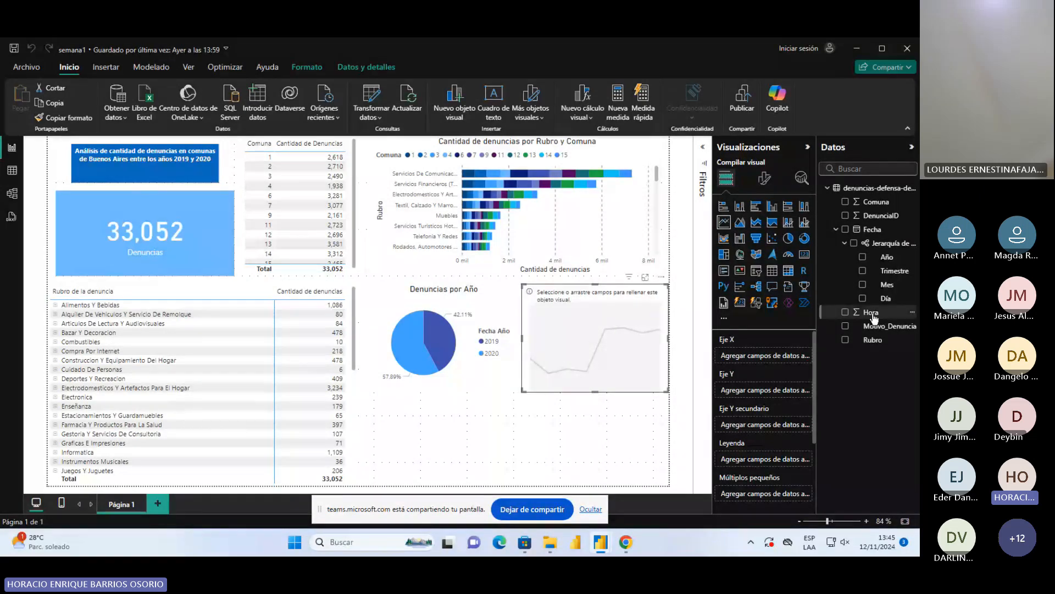
Plot the count of DenunciaID on the Y axis against Hora on the X axis in the line chart and enlarge it in focus mode
left_click_drag(874, 319, 759, 360)
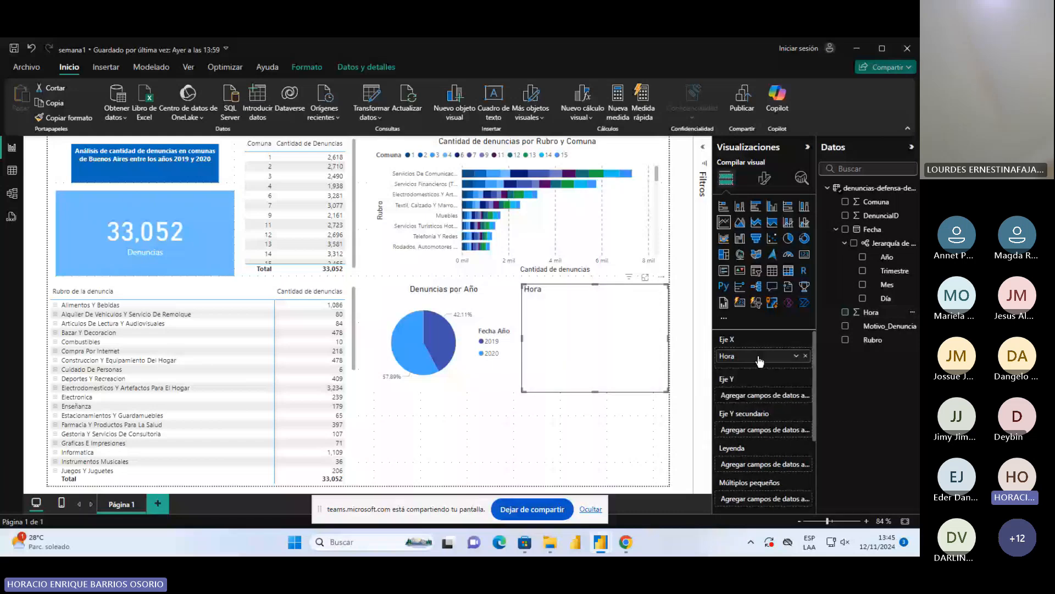
left_click_drag(879, 215, 789, 379)
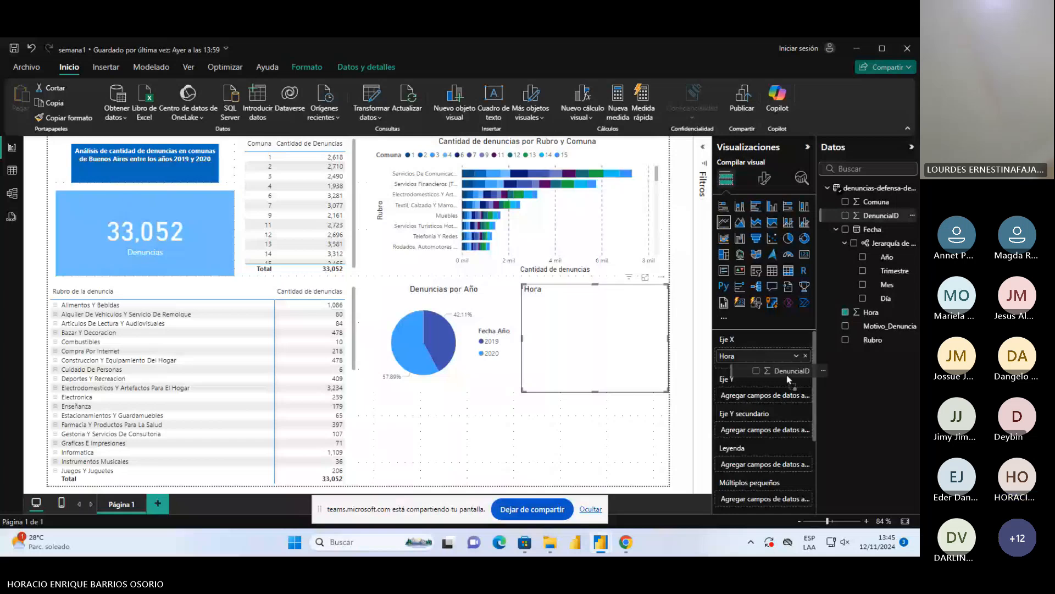
left_click_drag(789, 379, 783, 388)
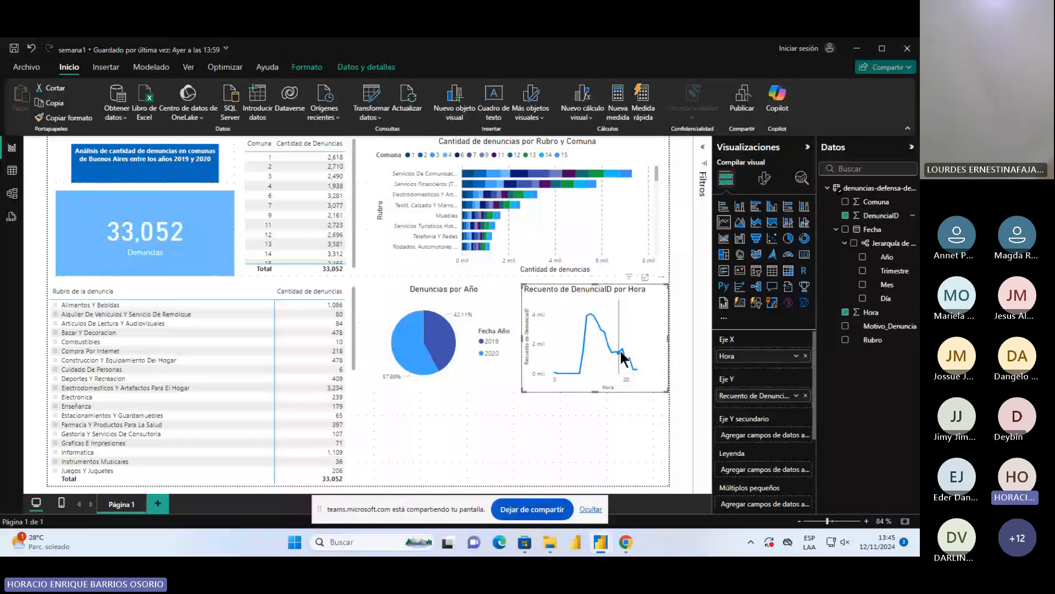
left_click(645, 277)
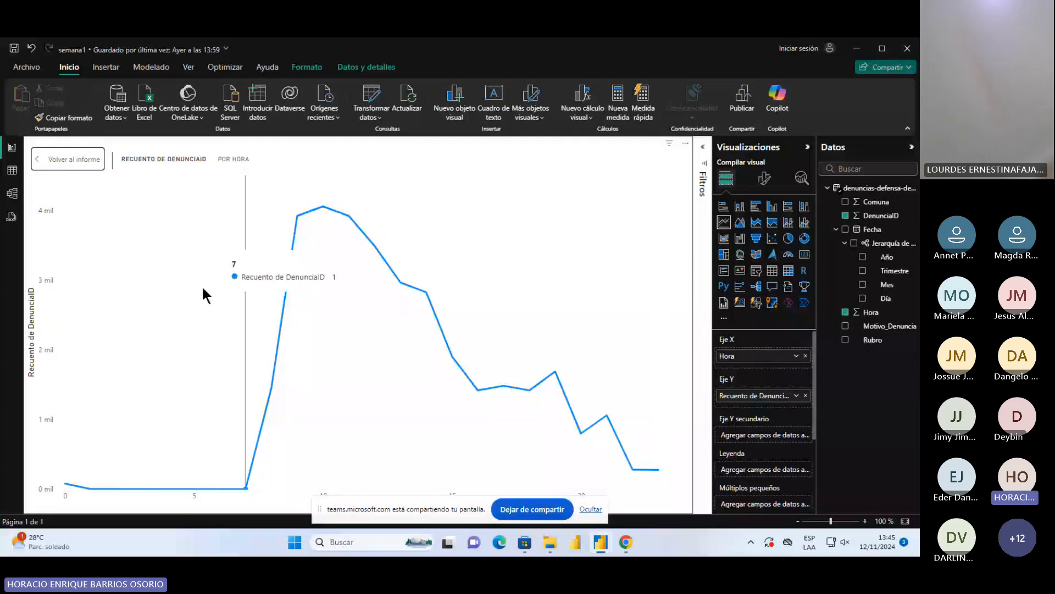
Rename the line chart's Y-axis field as "Cantidad de denuncias"
double_click(766, 396)
type("C")
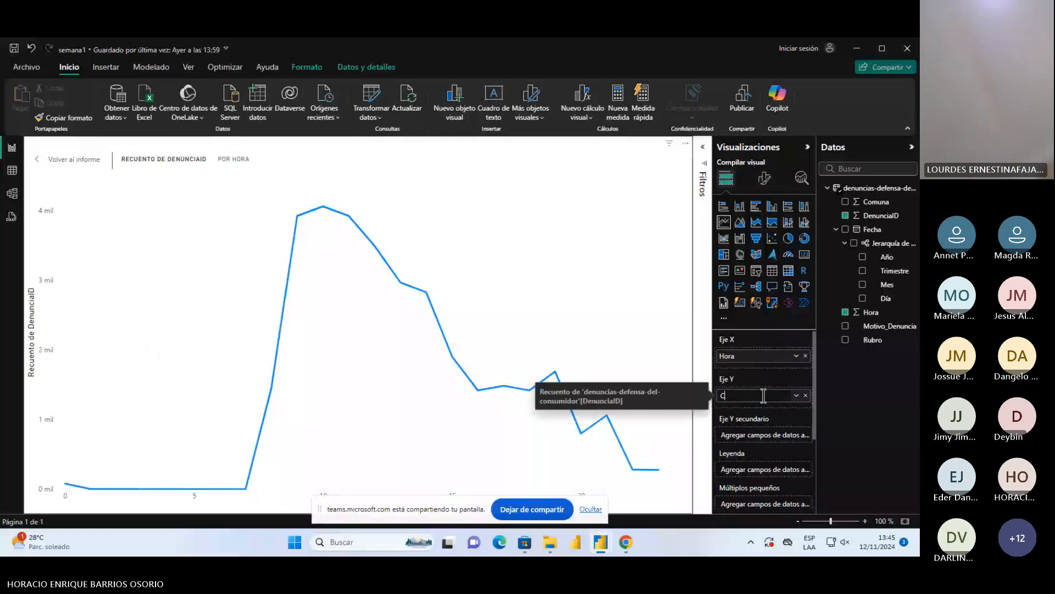
type("antidad de denuc")
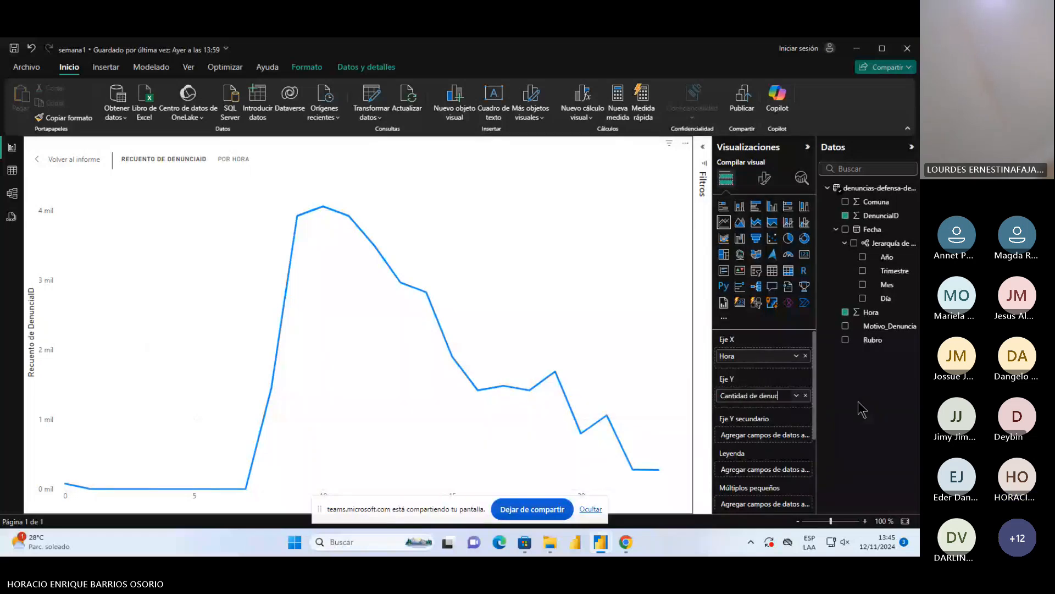
type("ncias")
key("Return")
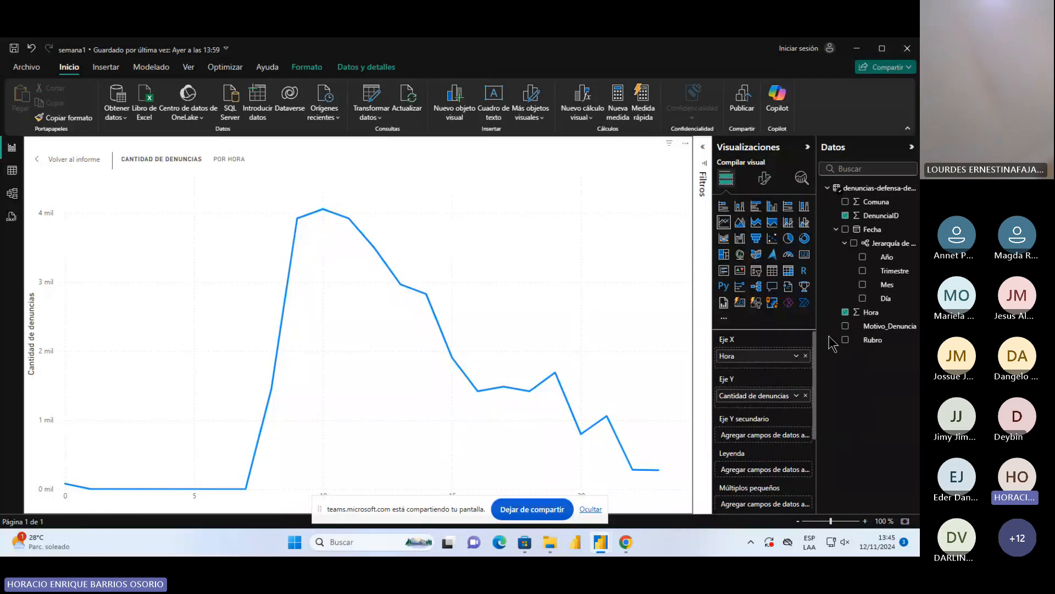
Split the line chart by year using Año as its legend, and return to the report page
left_click_drag(885, 256, 769, 474)
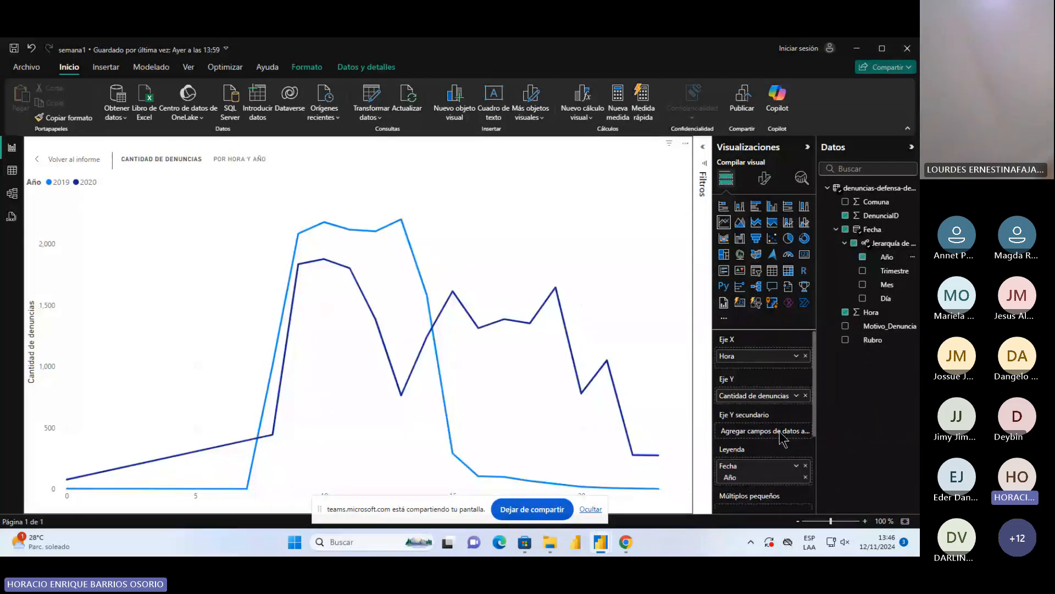
mouse_move(91, 489)
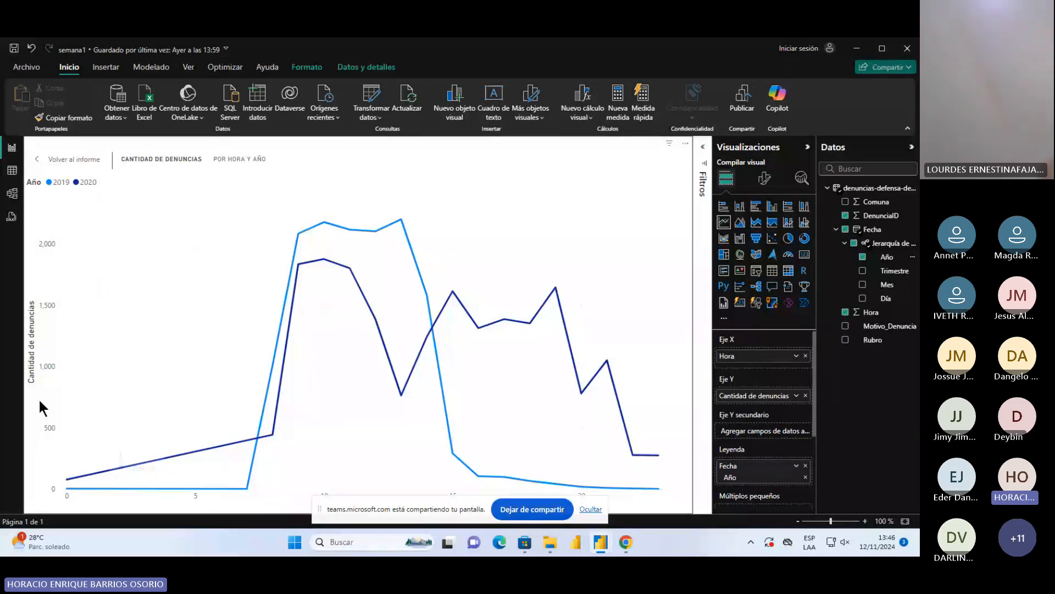
mouse_move(506, 469)
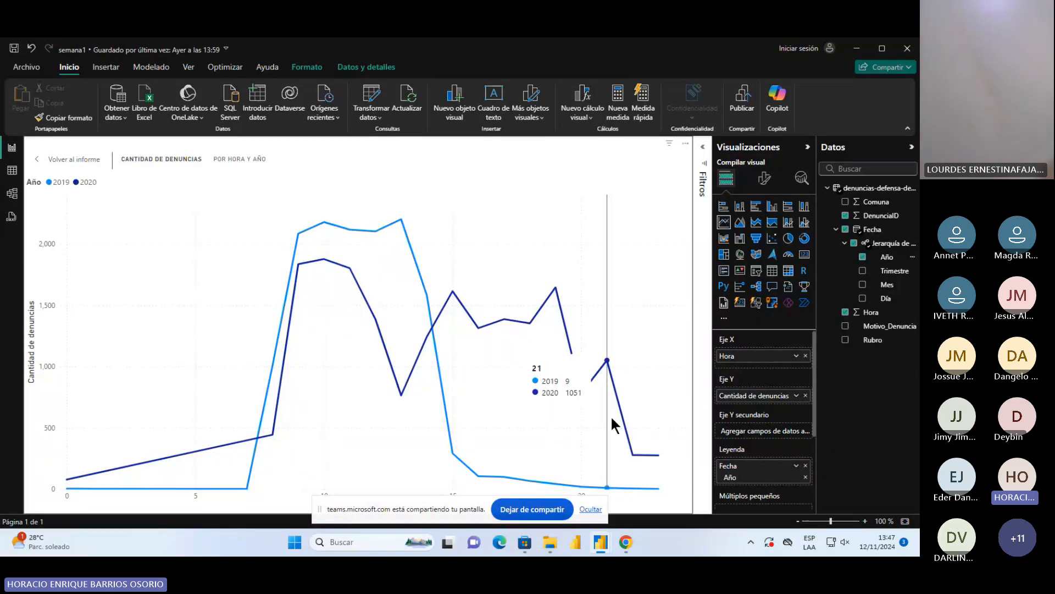
key("Escape")
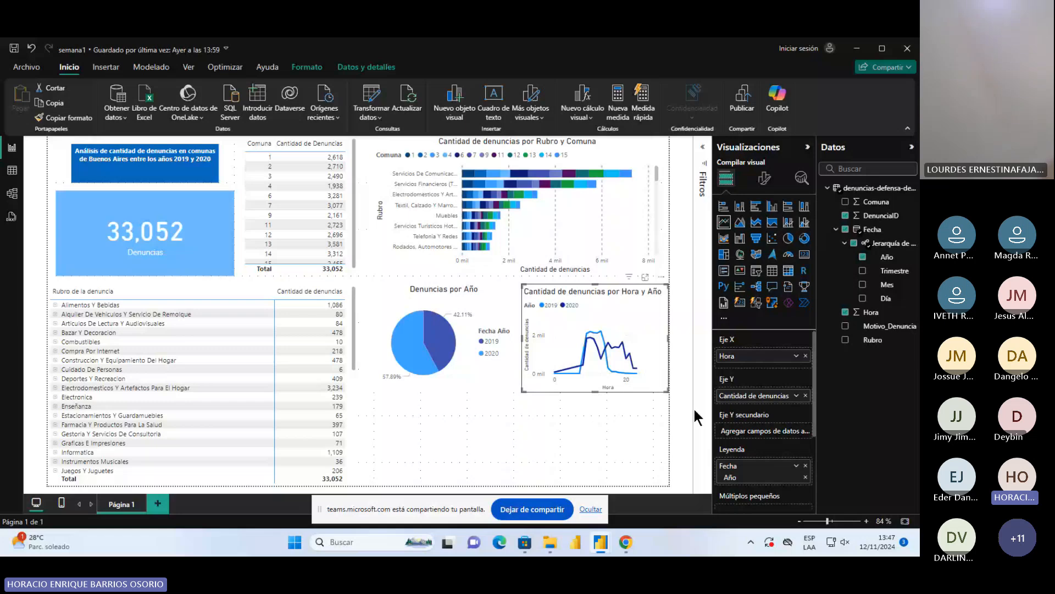
left_click(694, 407)
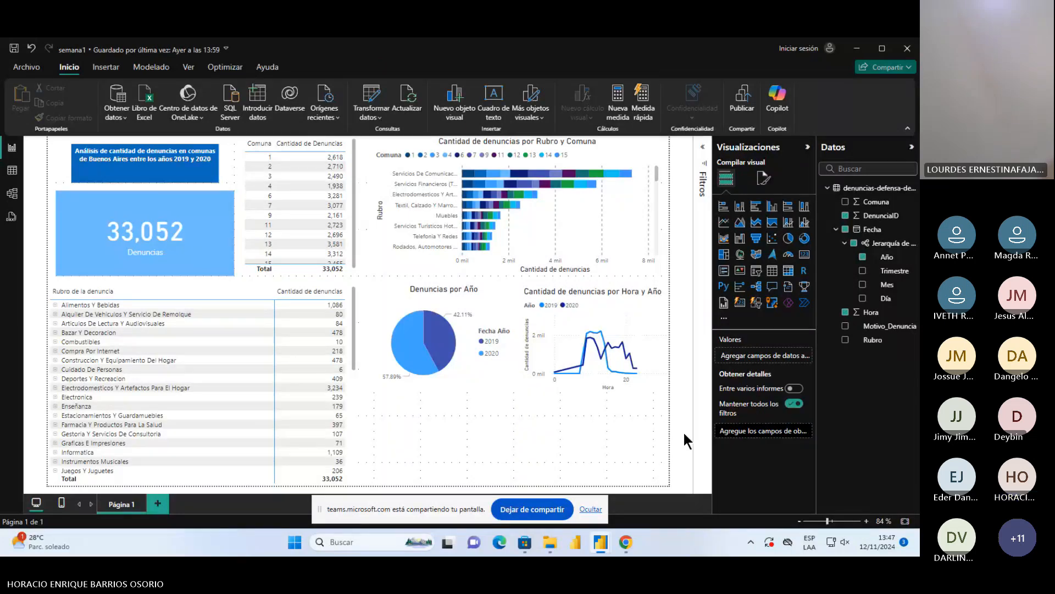
left_click(554, 302)
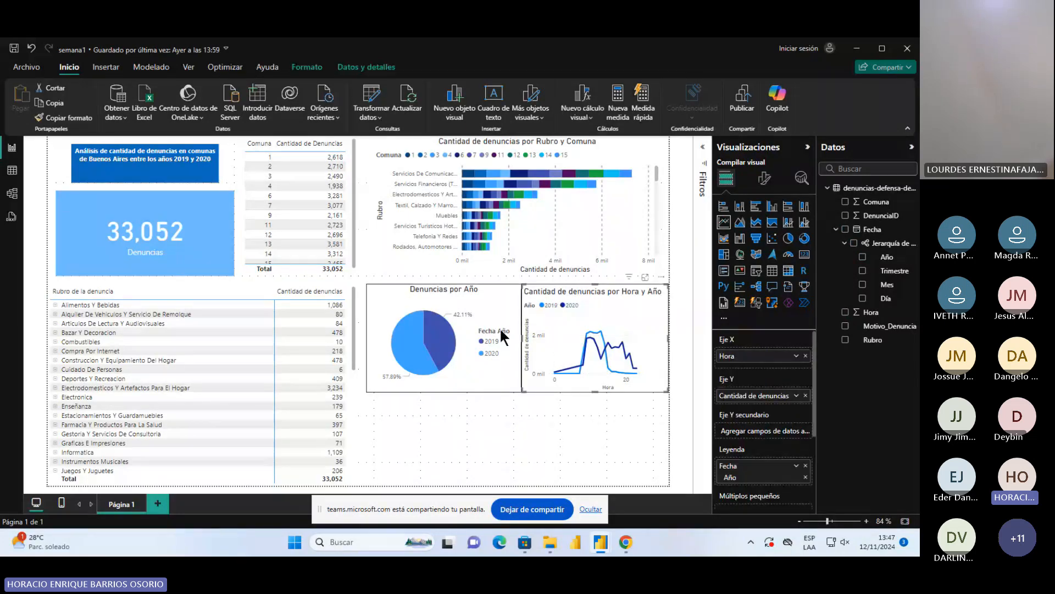
left_click(685, 393)
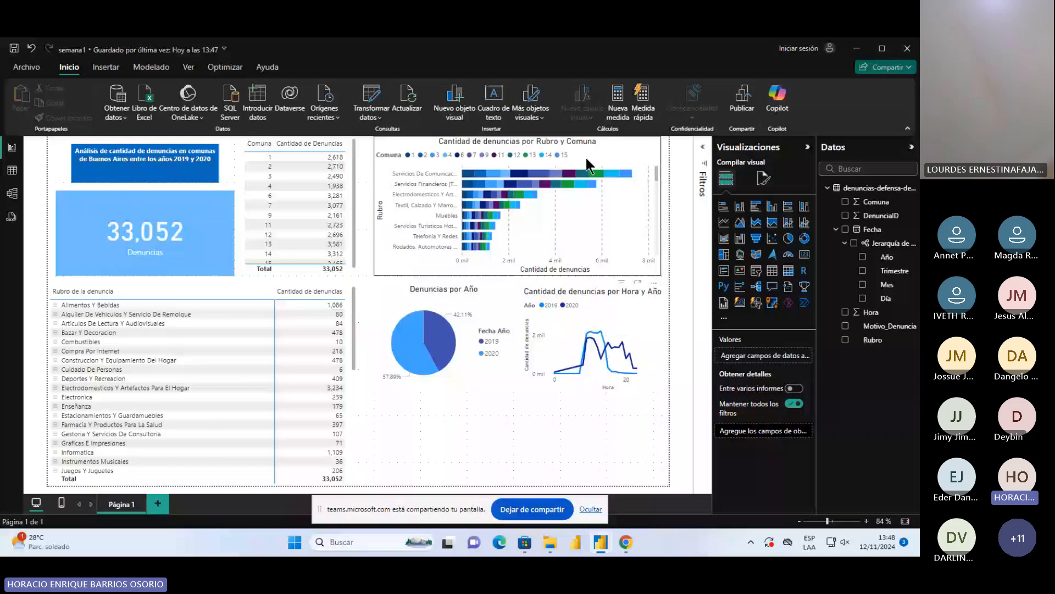
Try the Rubro and Comuna bar chart as stacked columns, treemap, clustered bars and map, and restore the stacked bars
mouse_move(552, 172)
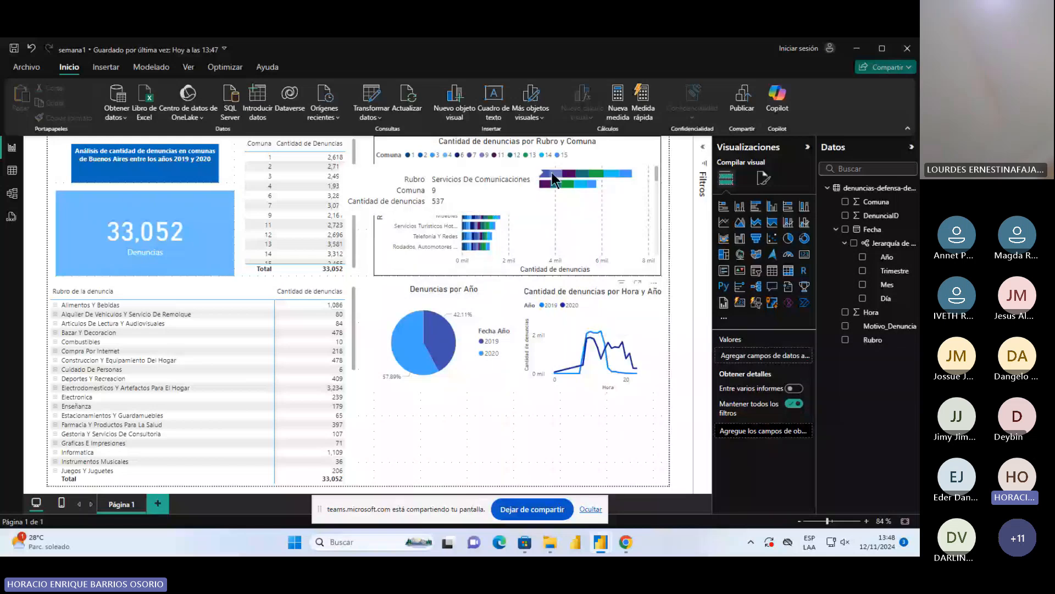
left_click(507, 239)
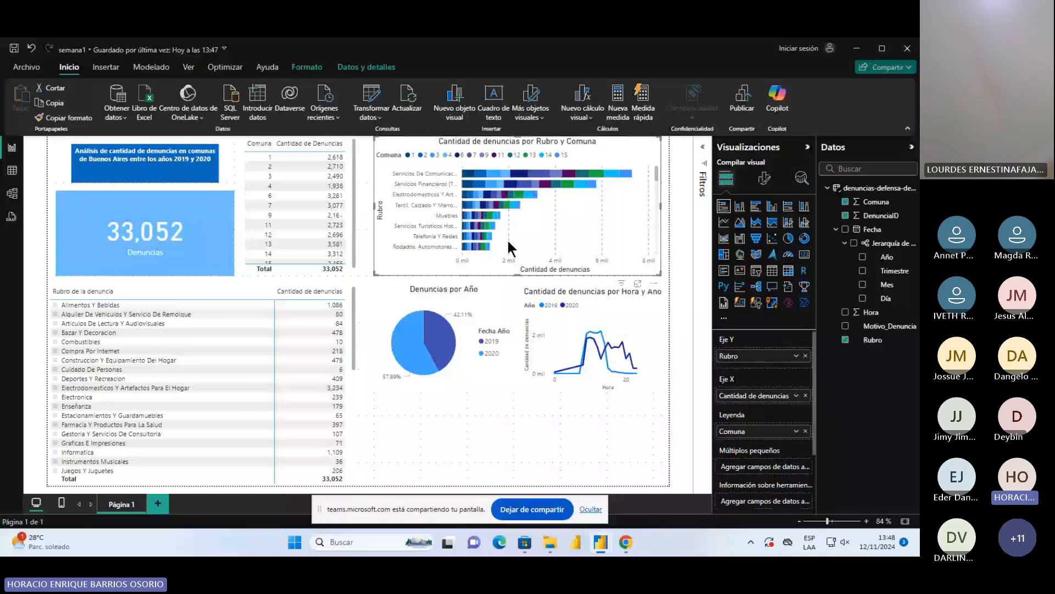
mouse_move(491, 207)
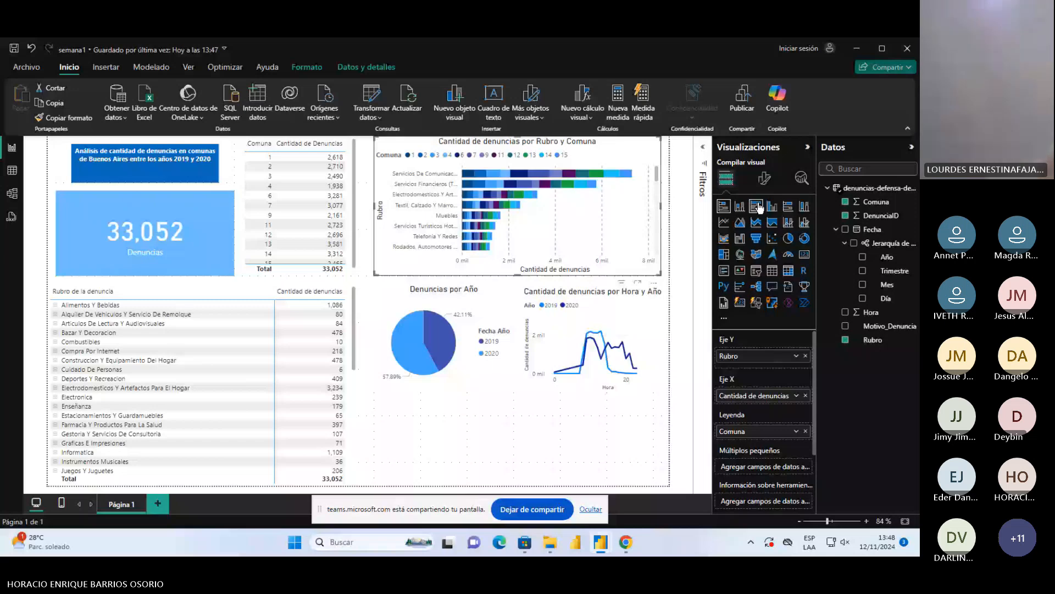
left_click(740, 206)
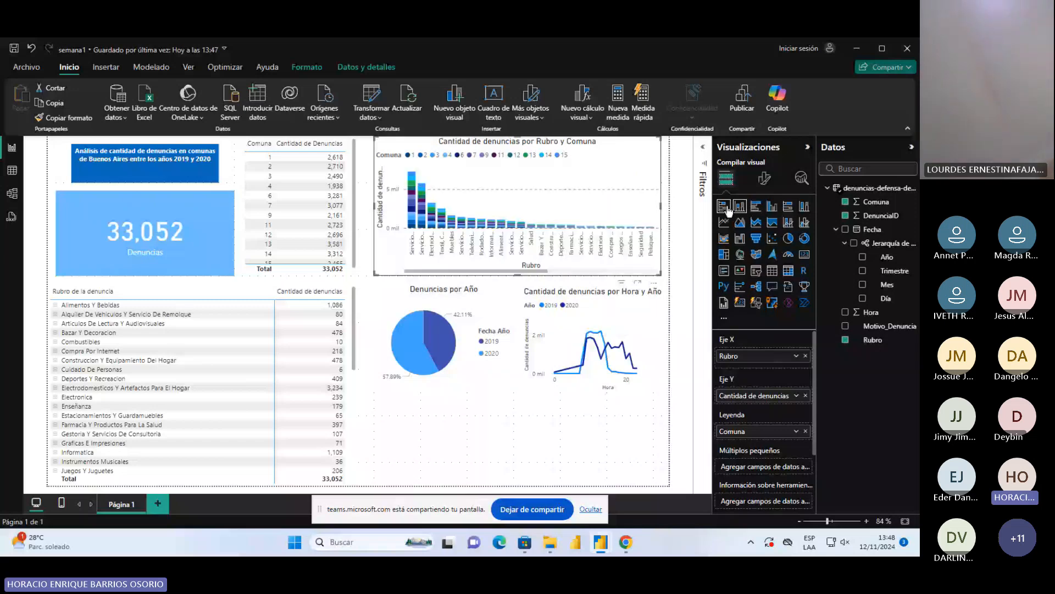
left_click(726, 208)
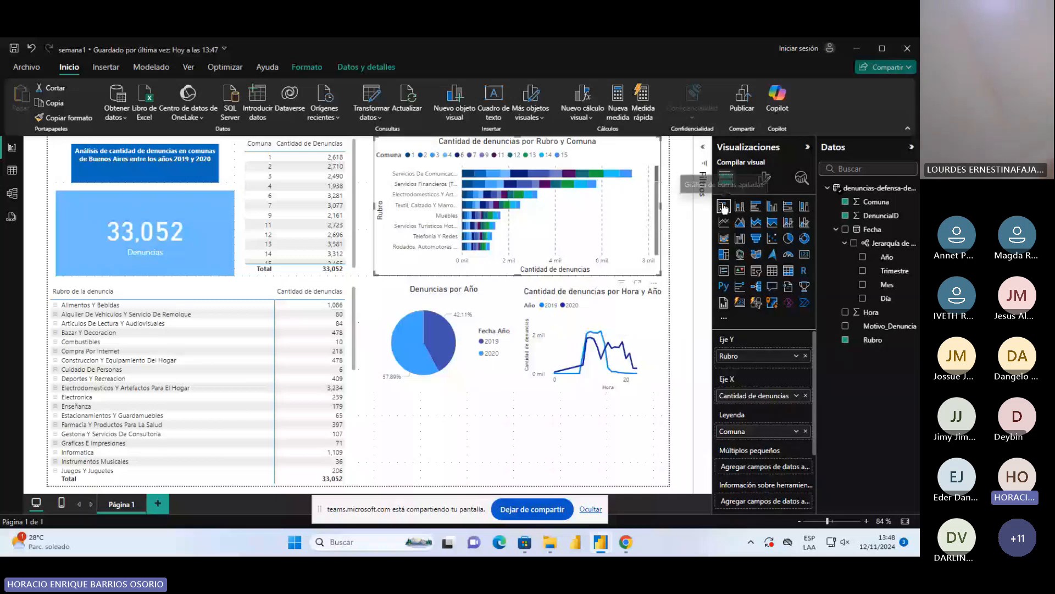
left_click(724, 254)
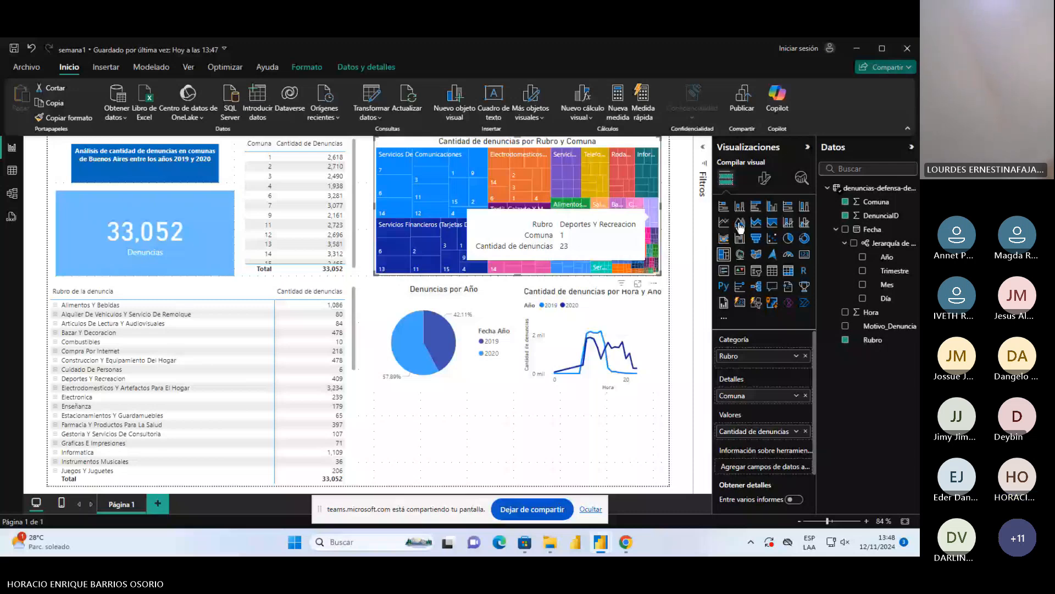
left_click(726, 207)
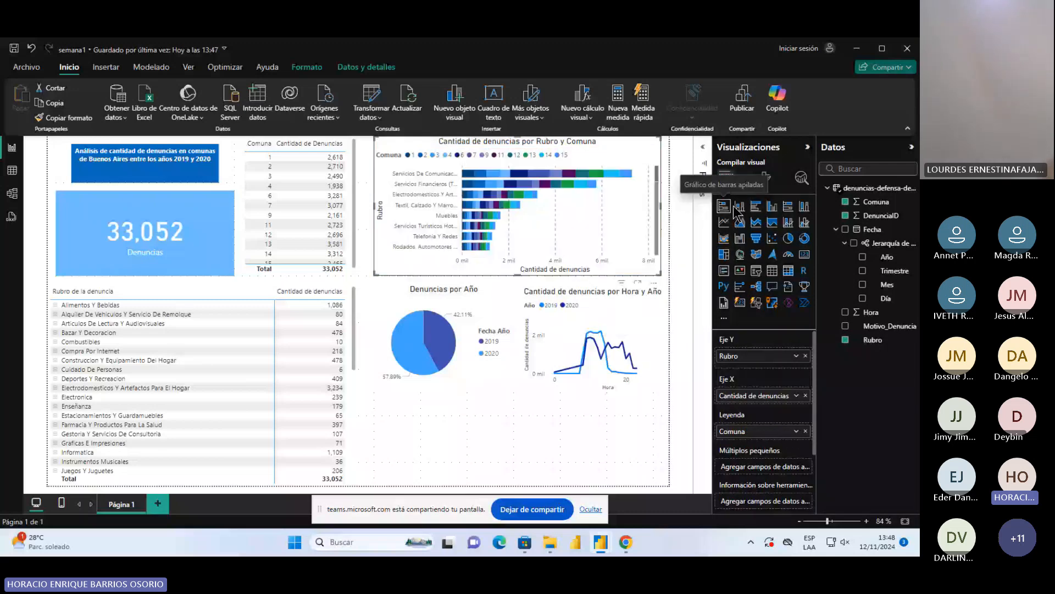
left_click(756, 207)
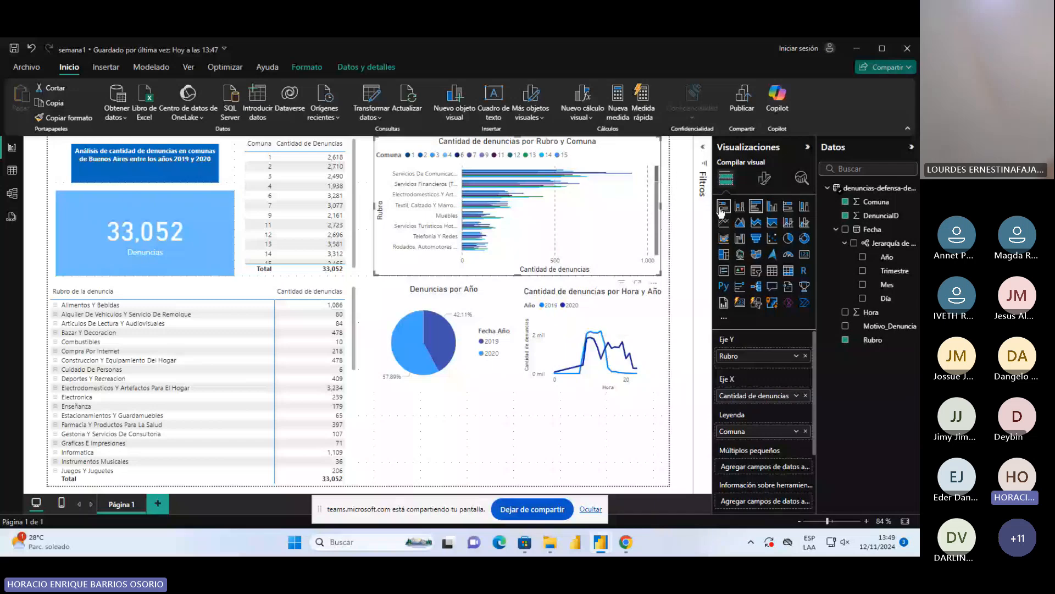
left_click(740, 207)
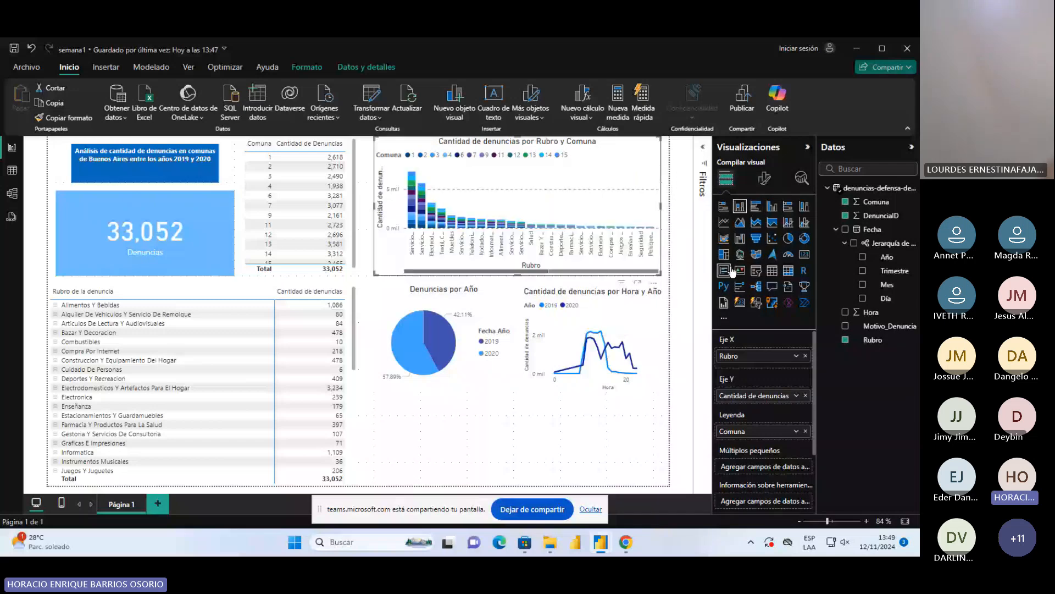
left_click(740, 255)
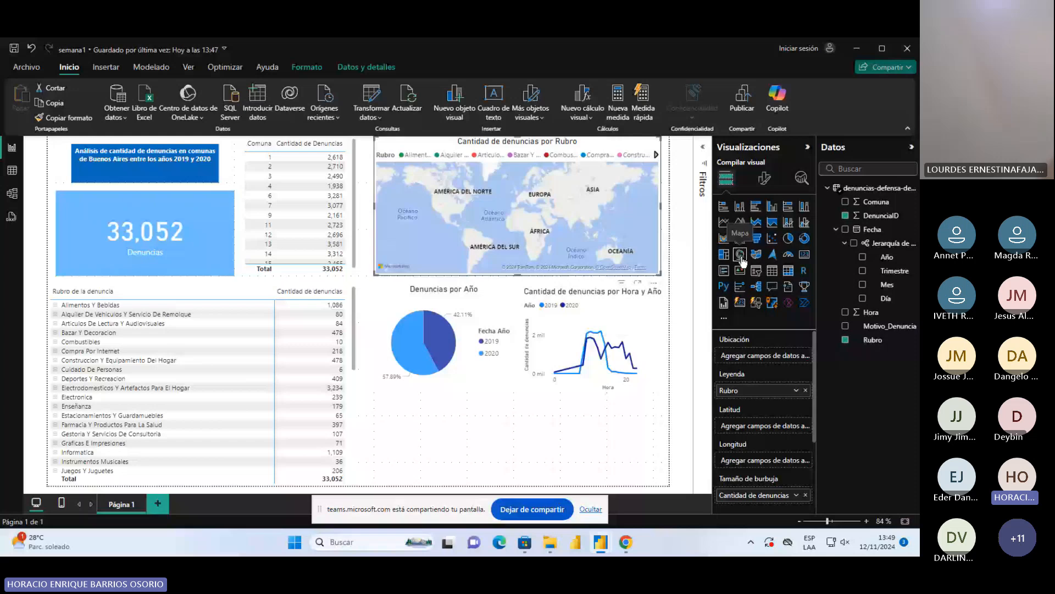
left_click(724, 207)
Convert the "Denuncias por Año" pie chart into a donut chart
left_click(436, 316)
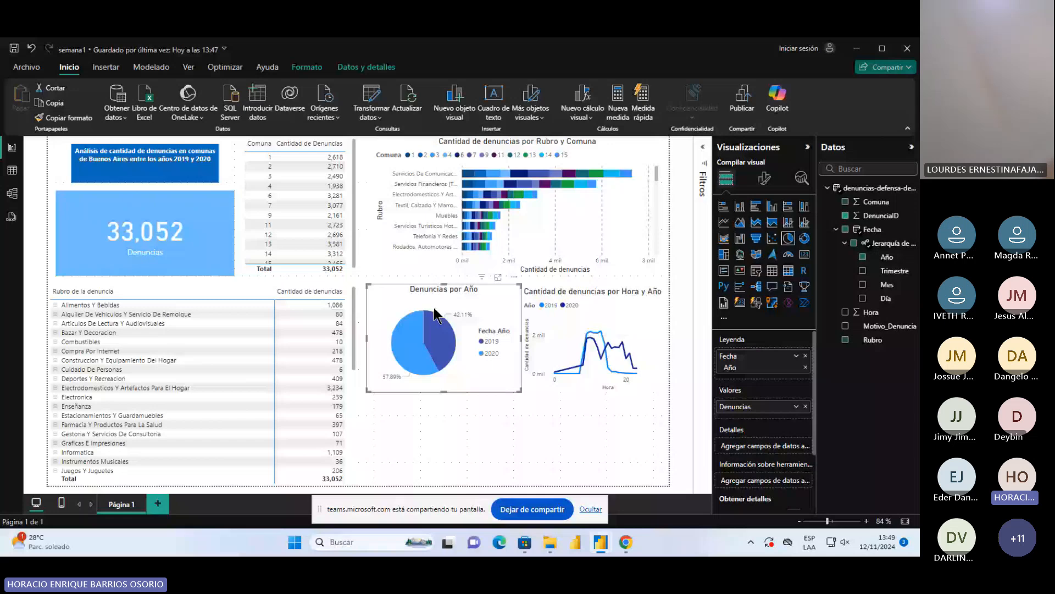
left_click(805, 238)
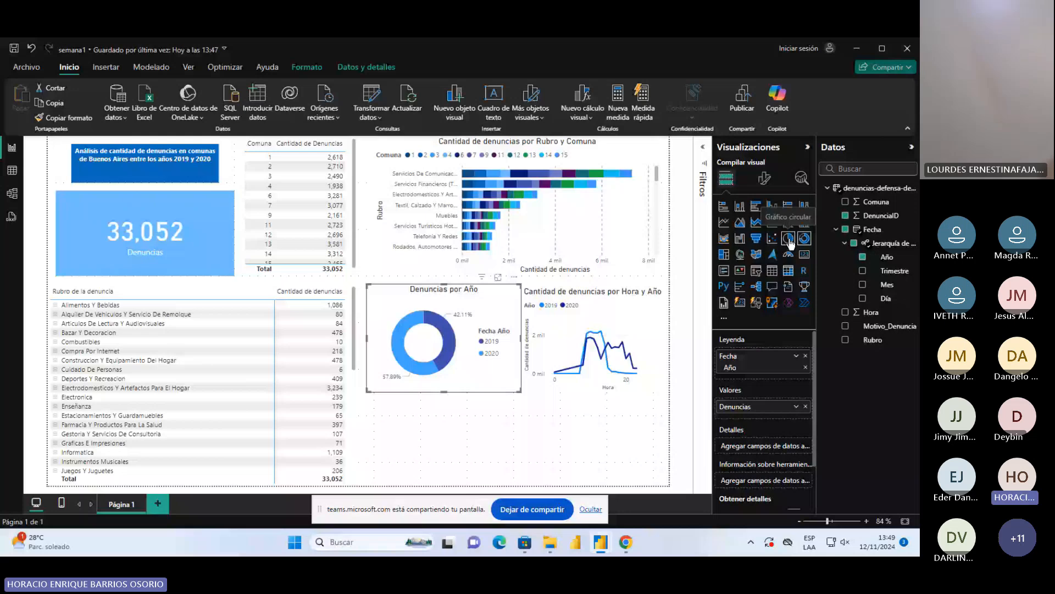
left_click(448, 457)
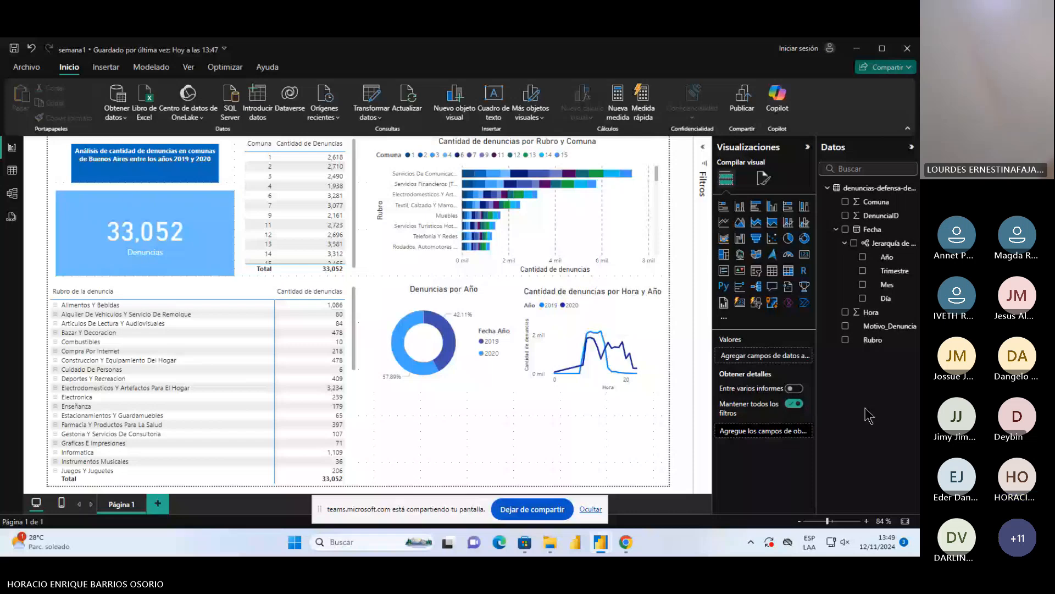
Insert a Fecha date slicer below the donut and line charts, sized to span the width of both
left_click(757, 270)
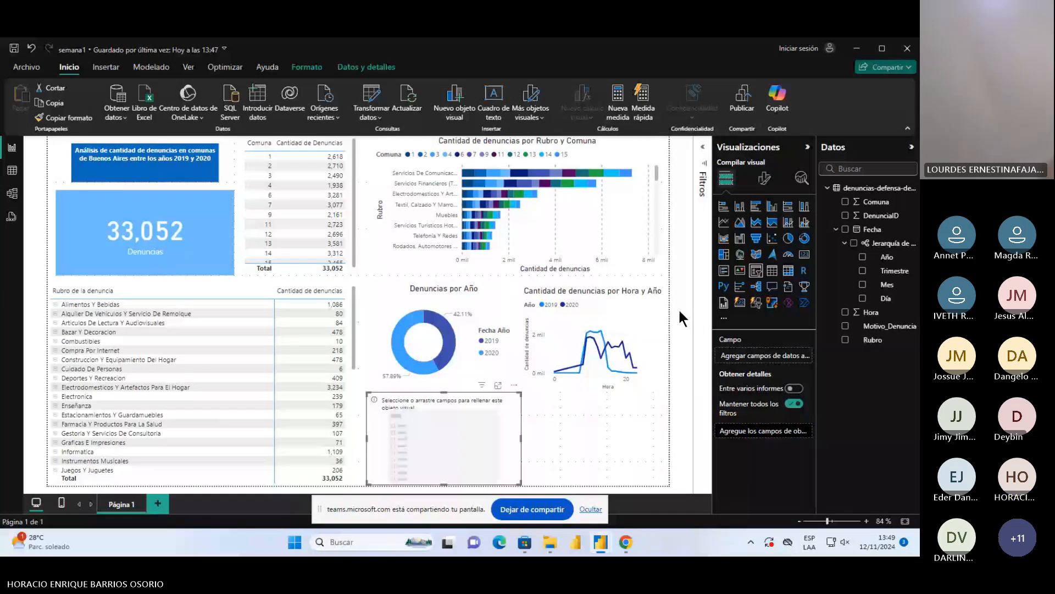
left_click_drag(521, 393, 584, 444)
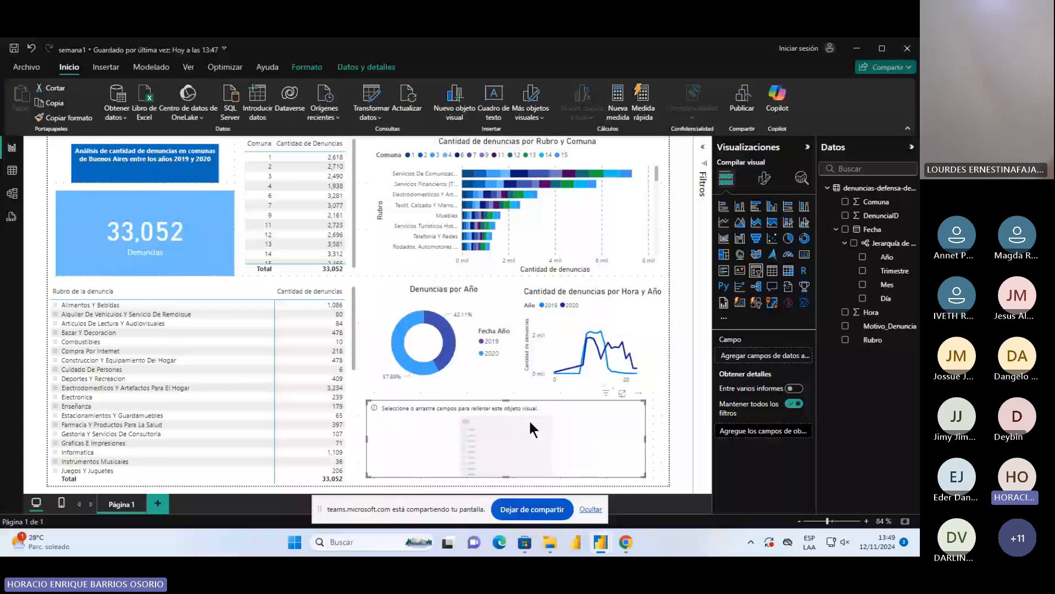
left_click_drag(529, 419, 537, 418)
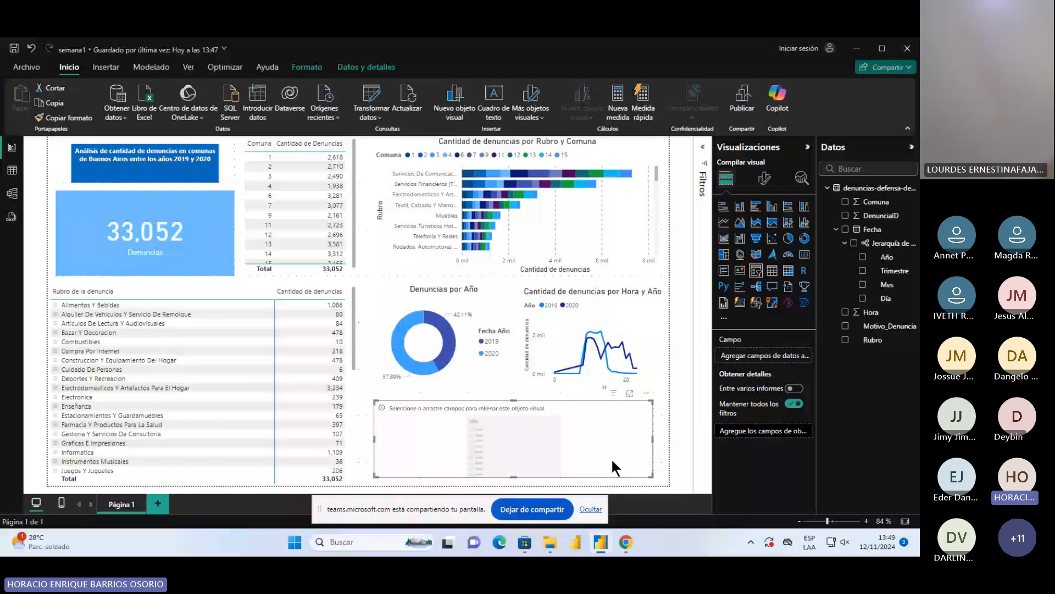
left_click_drag(654, 438, 661, 438)
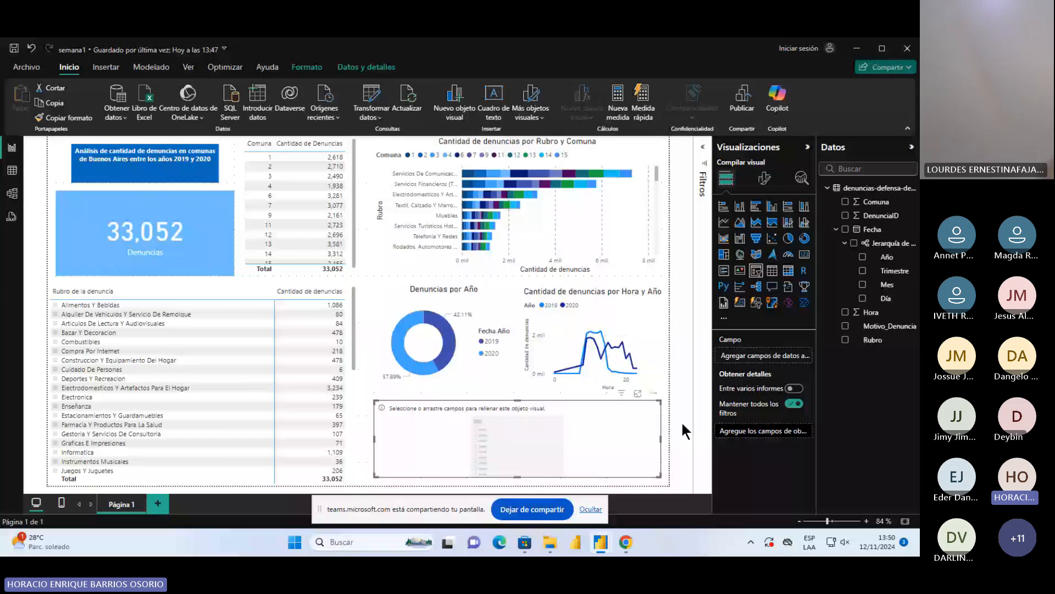
mouse_move(594, 545)
mouse_move(530, 546)
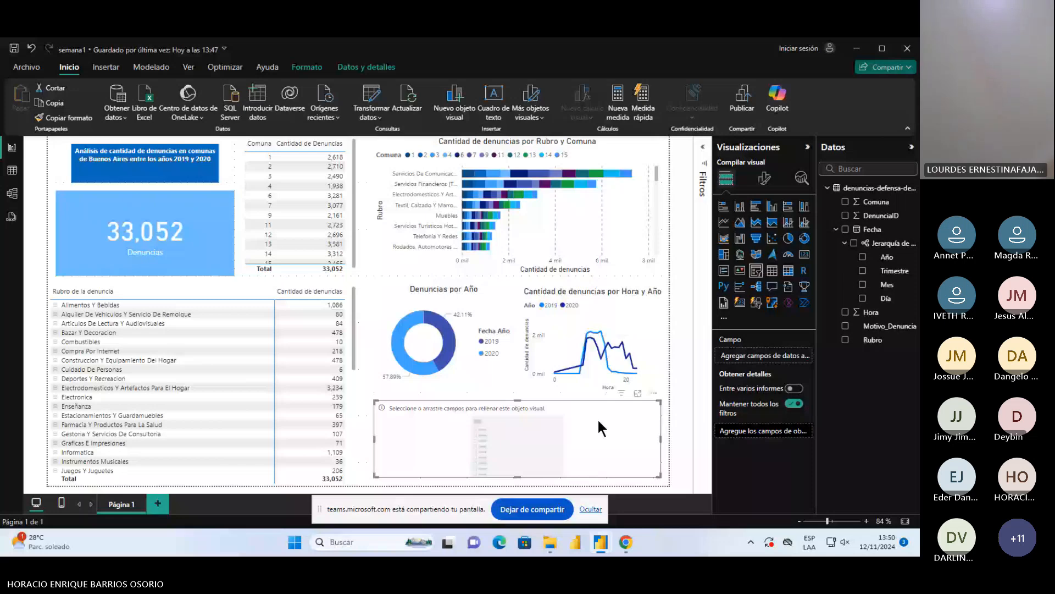
left_click_drag(872, 229, 756, 356)
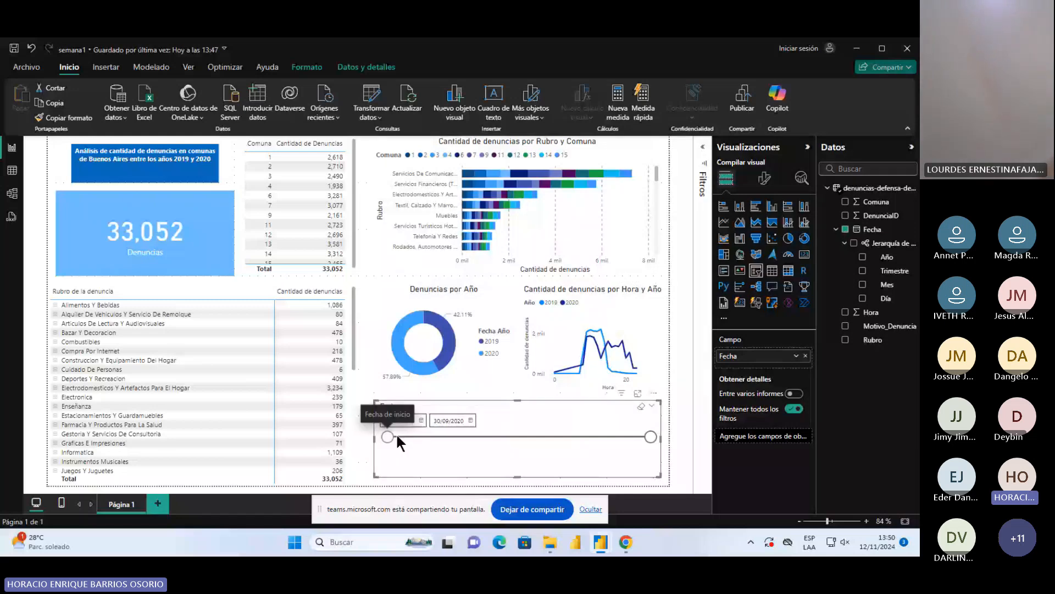
Test the Fecha slicer from 08/06/2019 with end dates 11/10/2019 and 26/05/2020, and restore the full date range
left_click_drag(397, 436, 462, 436)
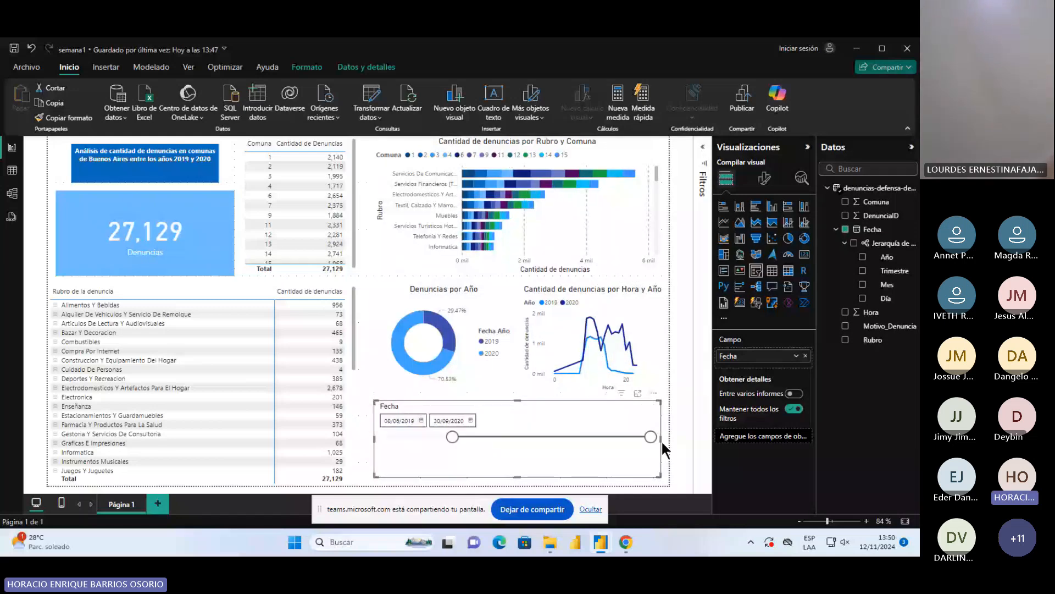
left_click_drag(650, 437, 478, 438)
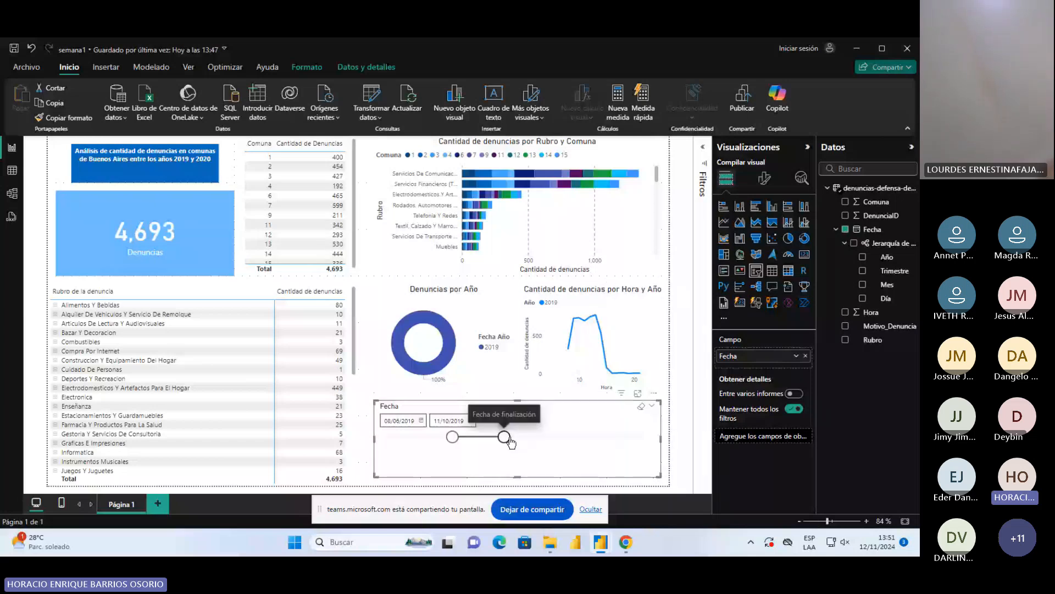
left_click_drag(504, 437, 598, 437)
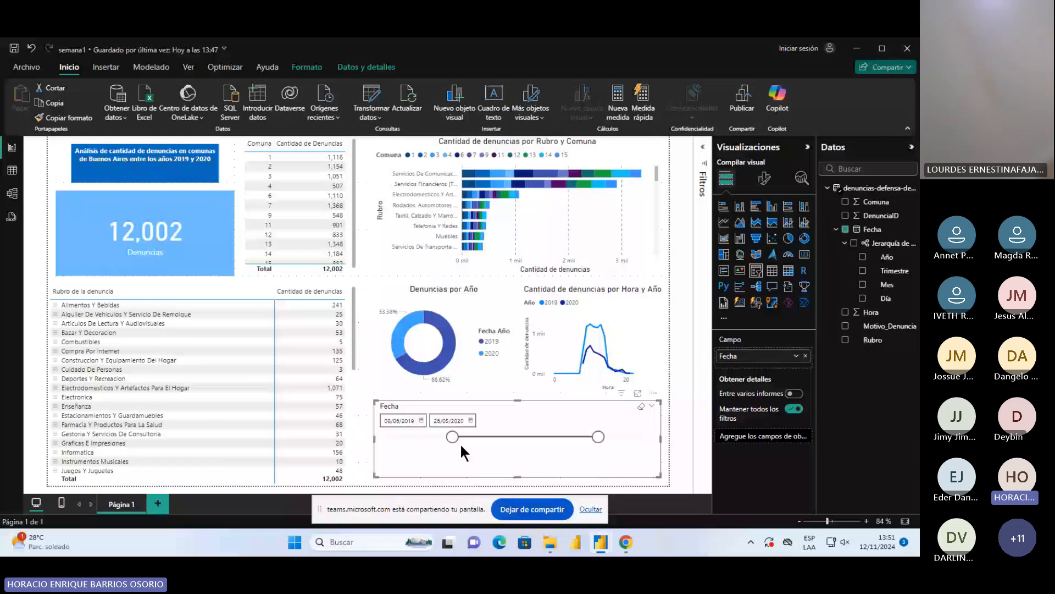
left_click_drag(454, 438, 377, 433)
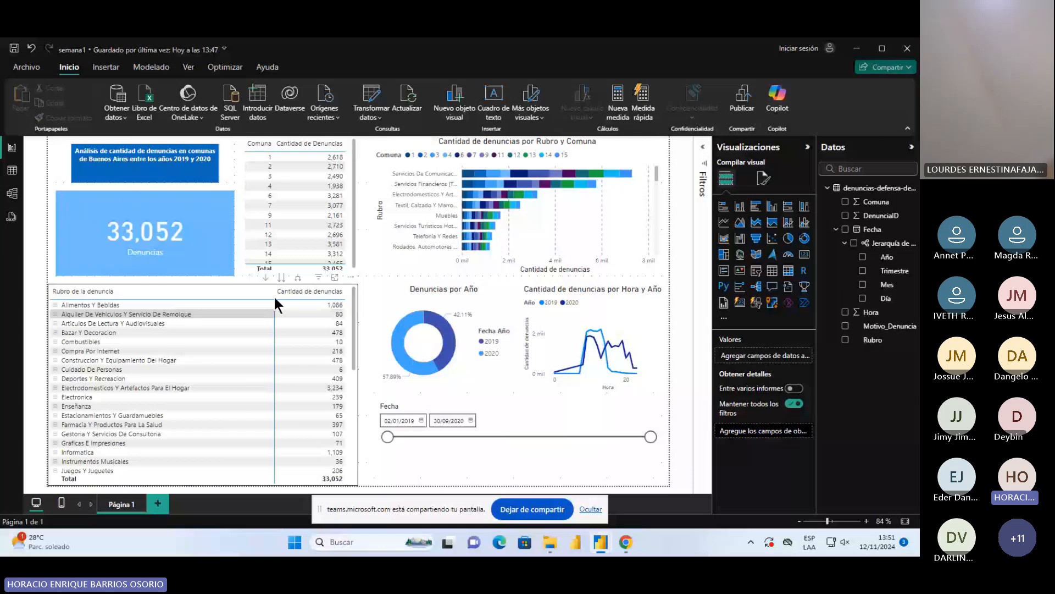
Filter the report by comuna 1 and narrow the Fecha slicer to 31/07/2019 through early March 2020
left_click(259, 155)
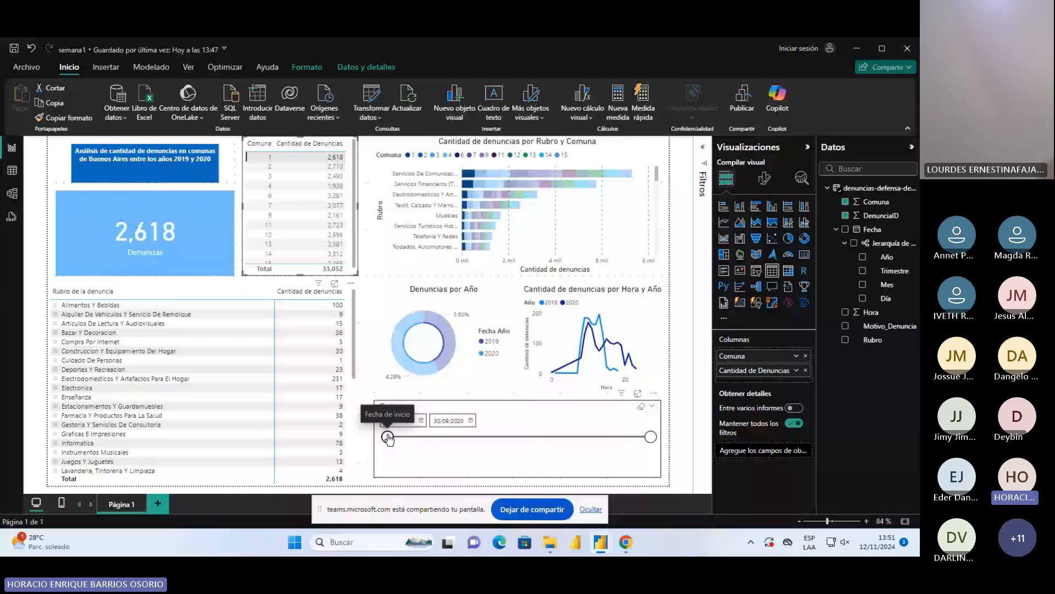
left_click_drag(387, 438, 474, 437)
left_click_drag(651, 437, 564, 437)
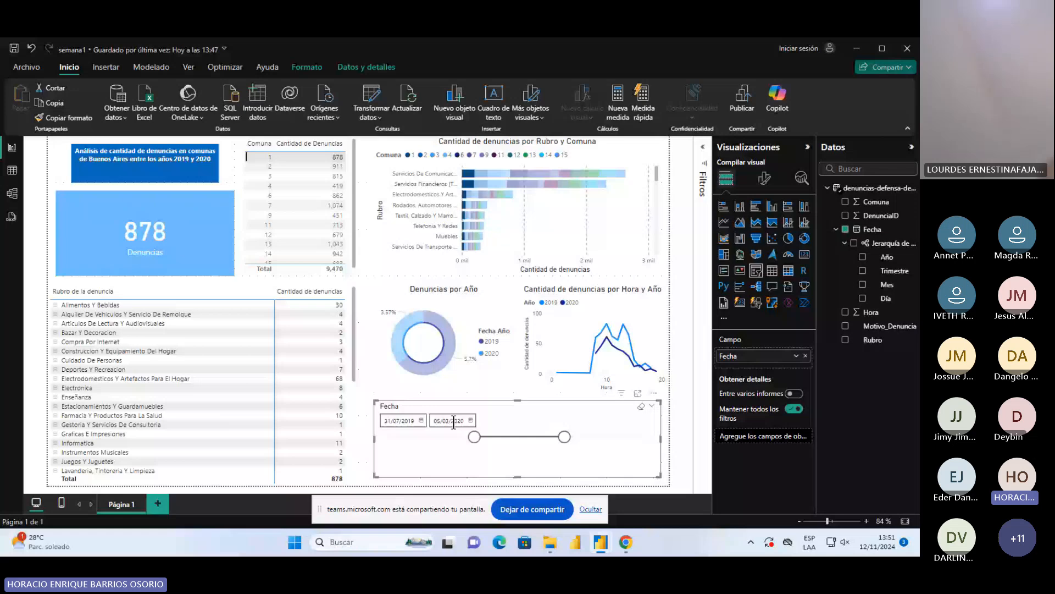
Clear the Fecha slicer and the comuna 1 filter, and leave every row of the Rubro table unfiltered
left_click(642, 406)
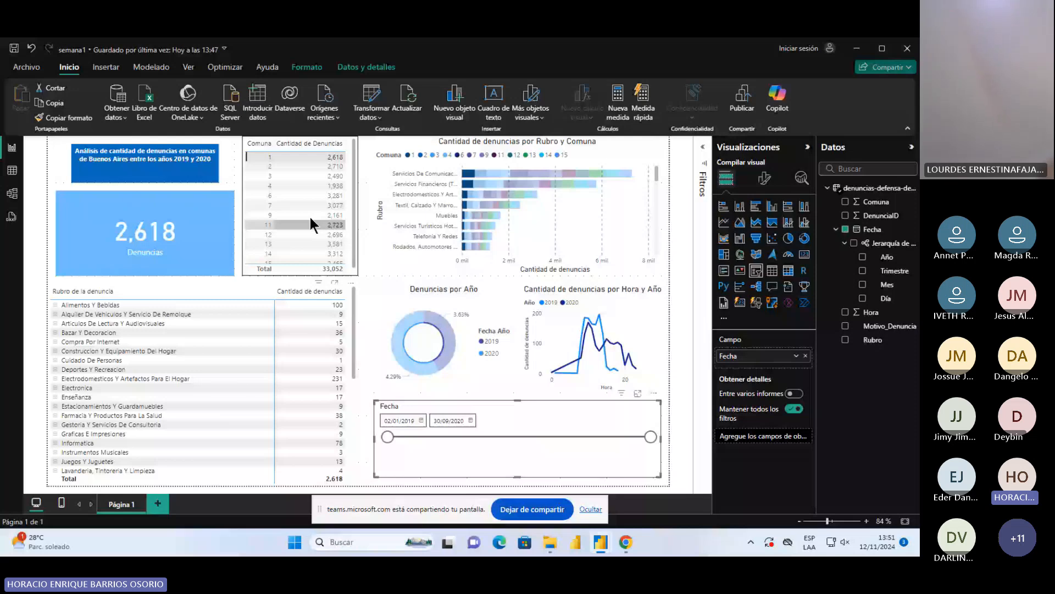
left_click(588, 211)
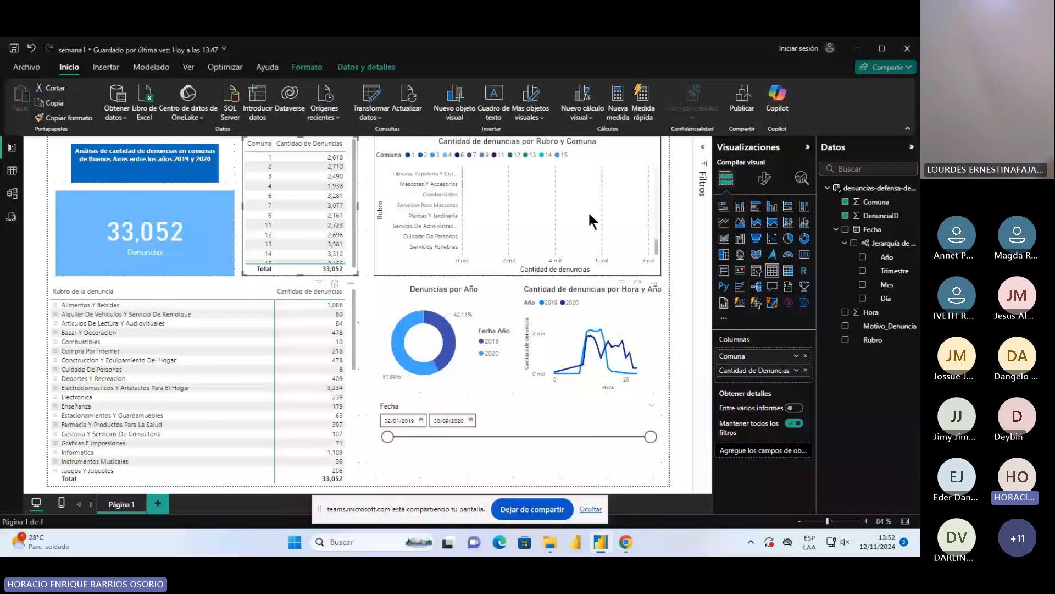
left_click(89, 304)
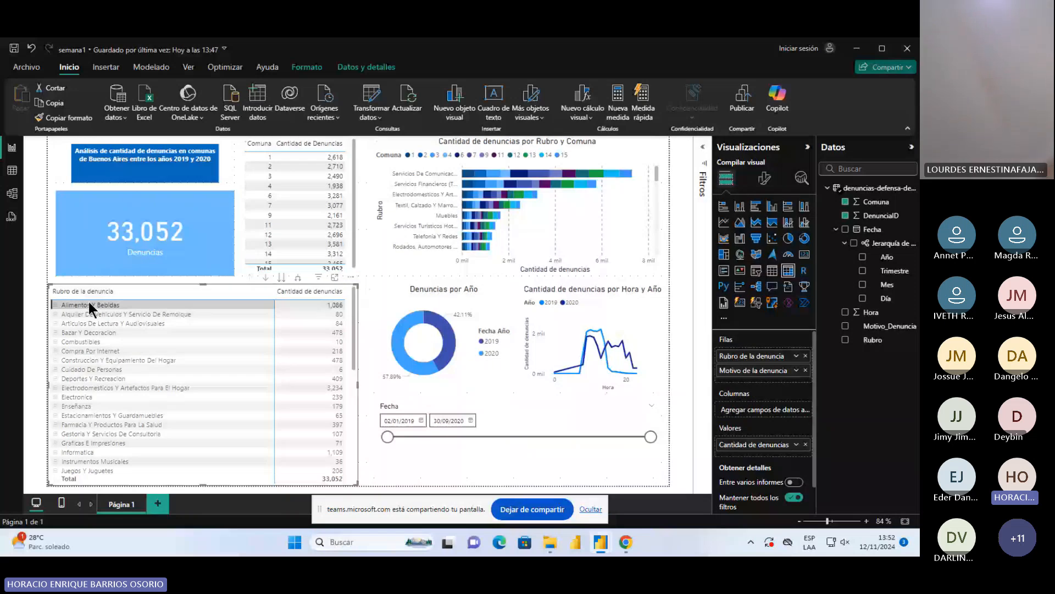
left_click(265, 287)
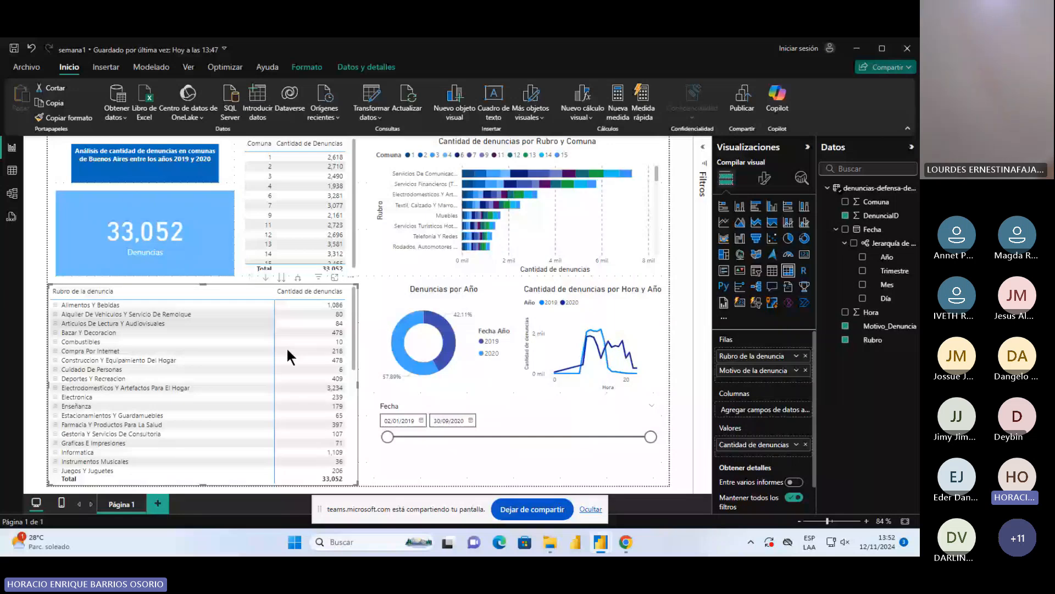
Keep the Fecha slicer's style as Entre after reviewing its style options, and reduce the slicer's height slightly from its lower edge
left_click(508, 462)
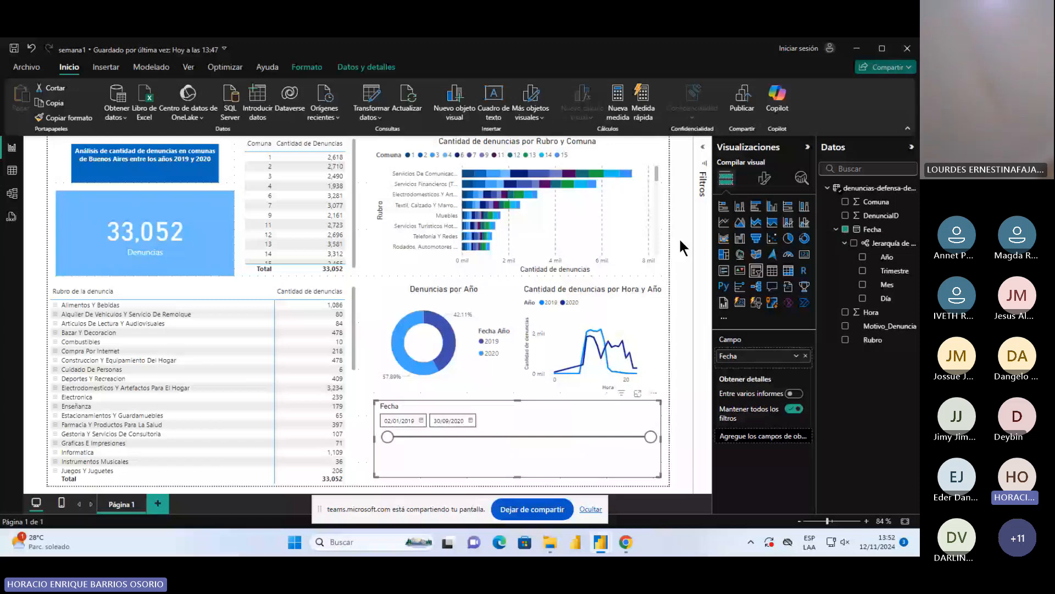
left_click(764, 177)
left_click(772, 326)
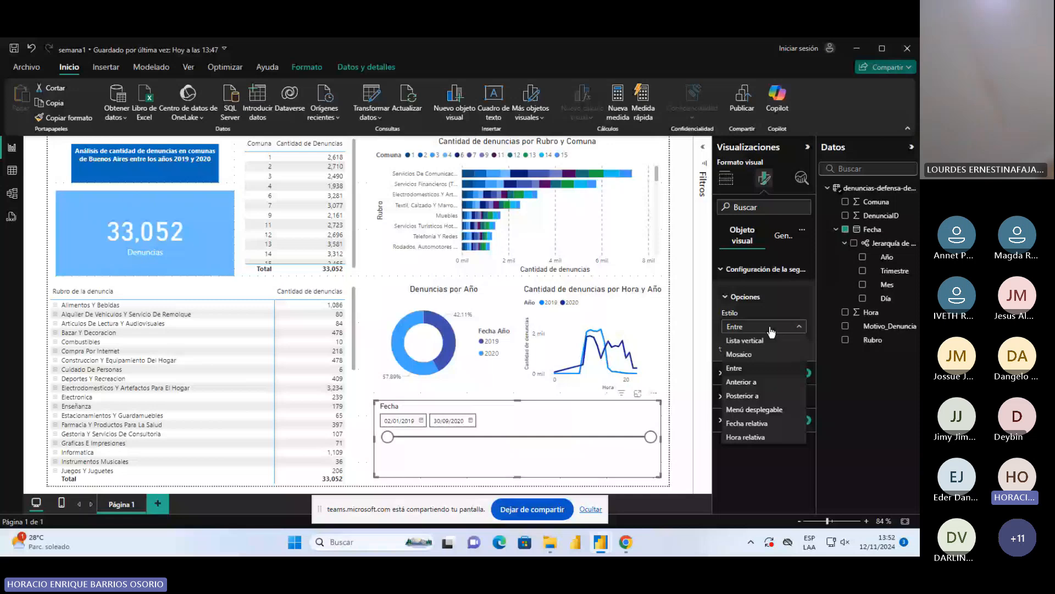
left_click(772, 327)
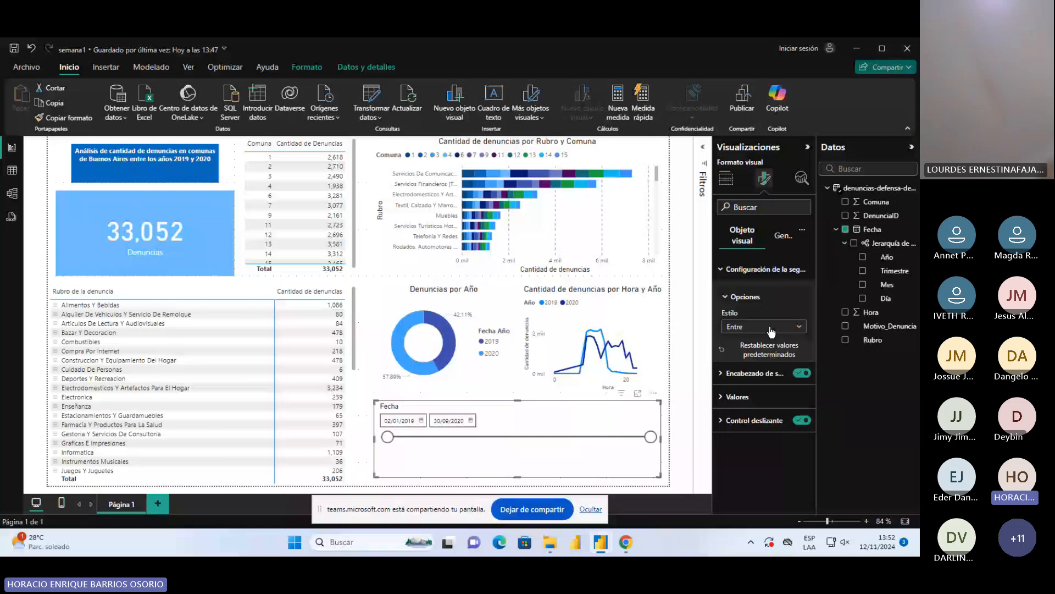
left_click(772, 329)
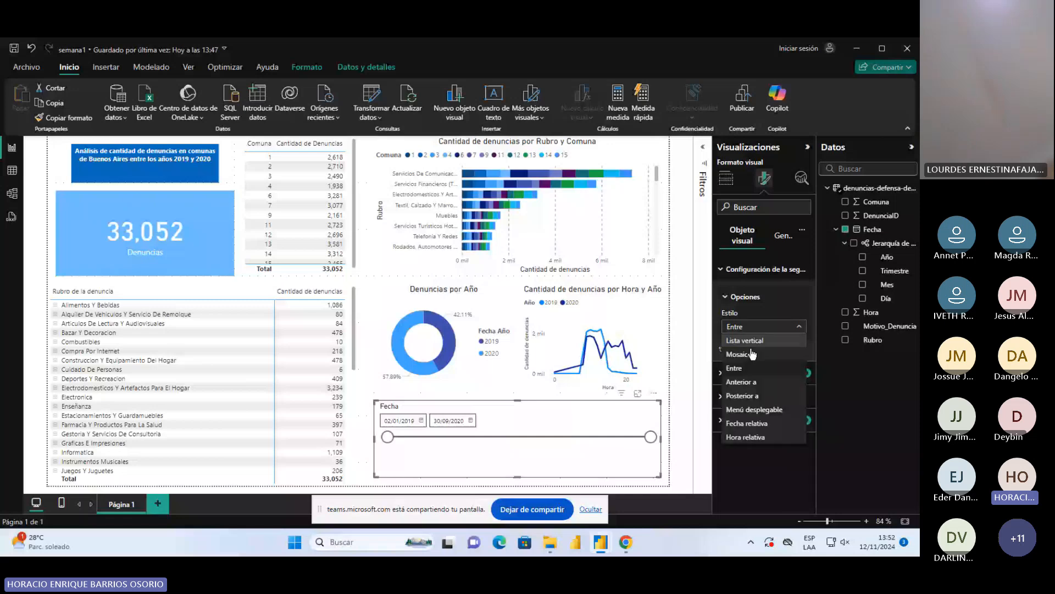
left_click(740, 368)
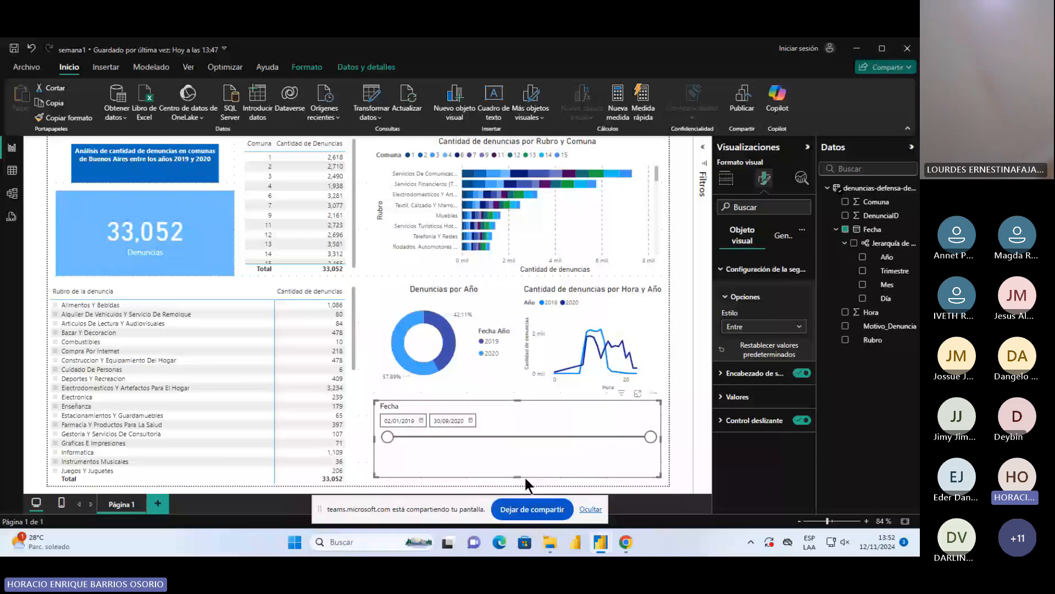
left_click_drag(525, 477, 524, 460)
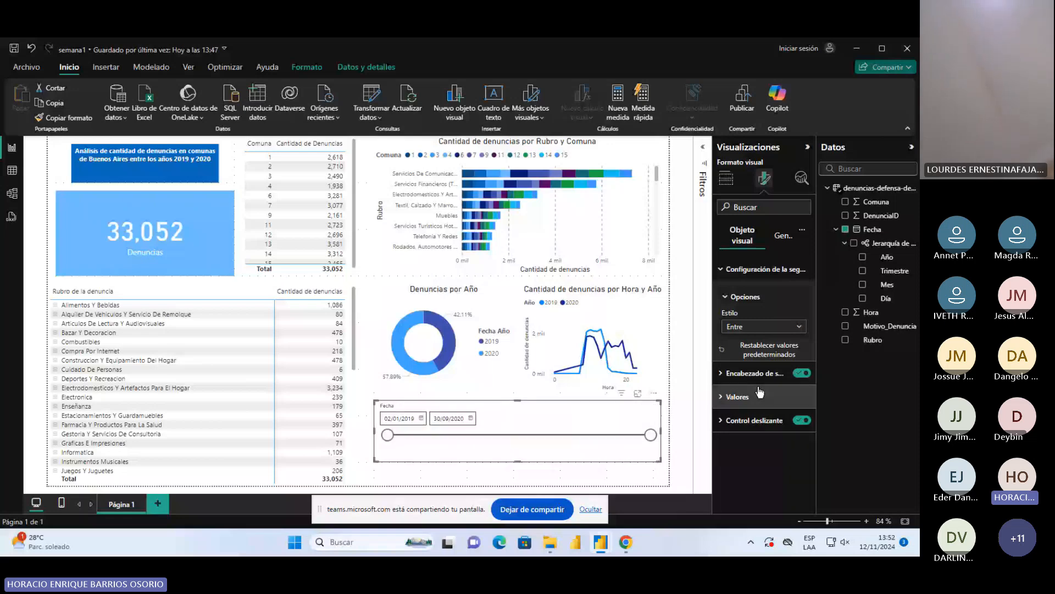
Try the Lista vertical style on the Fecha slicer and select viernes, 01 de febrero de 2019
left_click(764, 327)
left_click(746, 341)
scroll(495, 434, "down", 5)
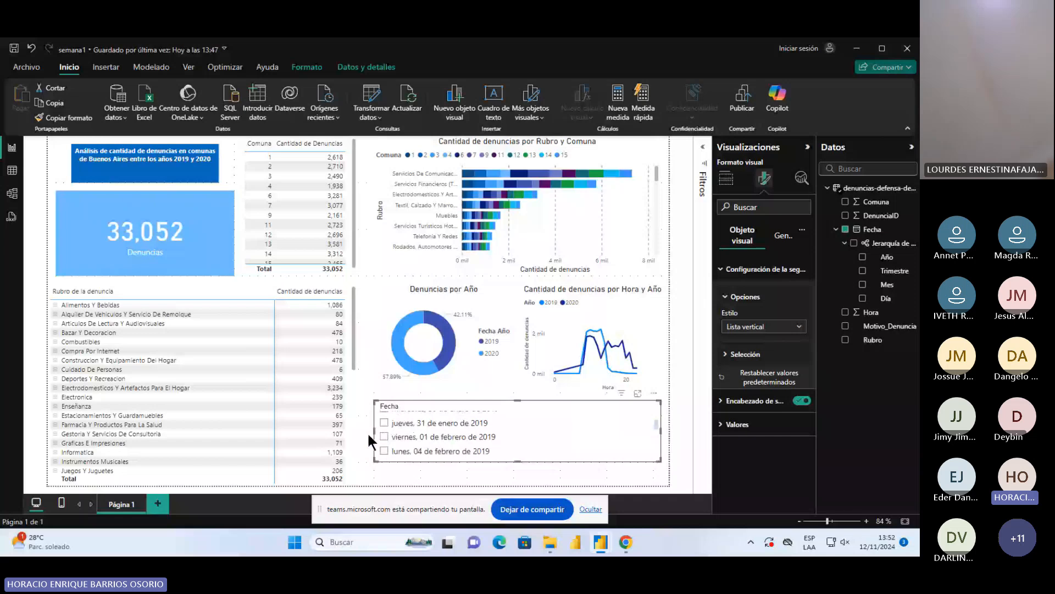
left_click(422, 437)
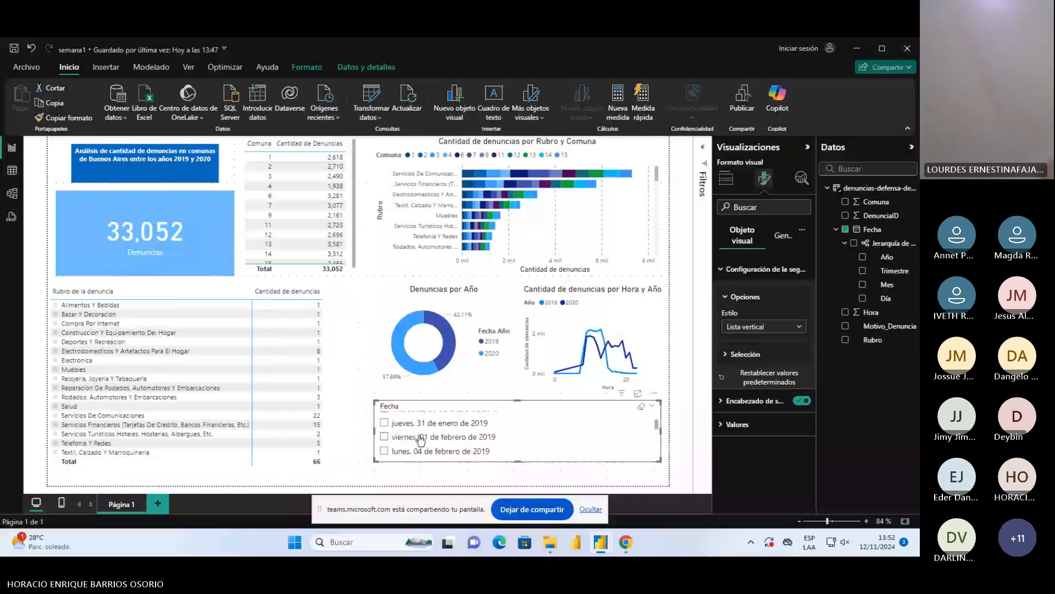
Try the Mosaico style on the Fecha slicer, look through its date tiles, and set the style back to Entre
left_click(760, 327)
left_click(750, 357)
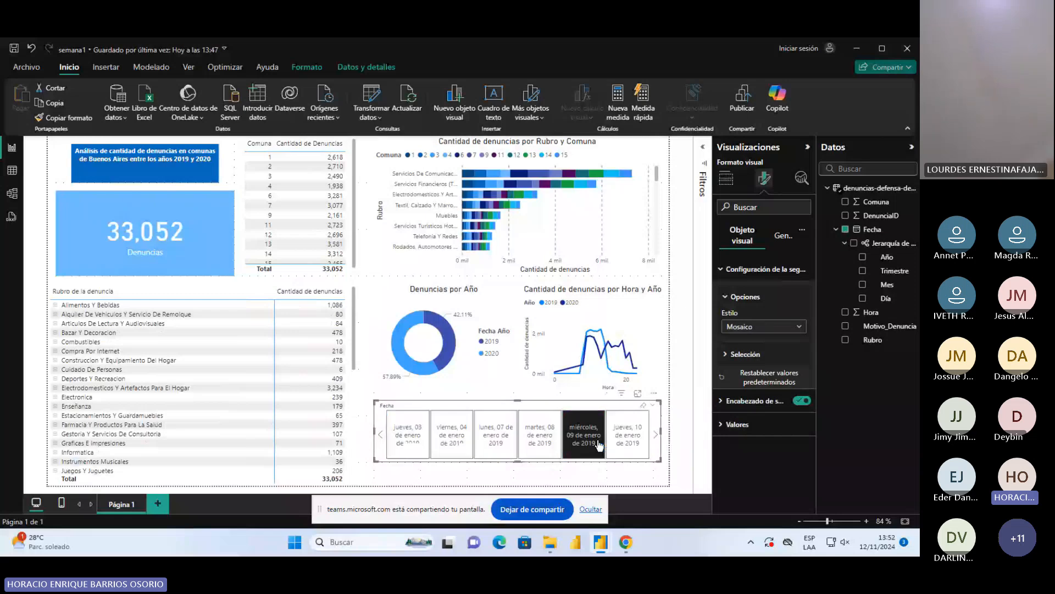
left_click(380, 435)
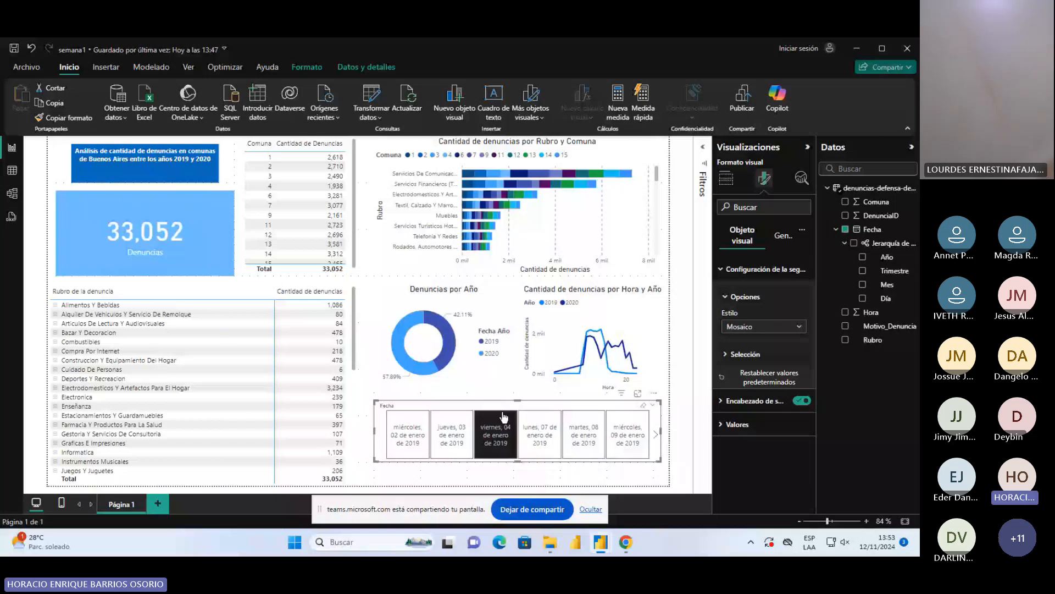
left_click(798, 328)
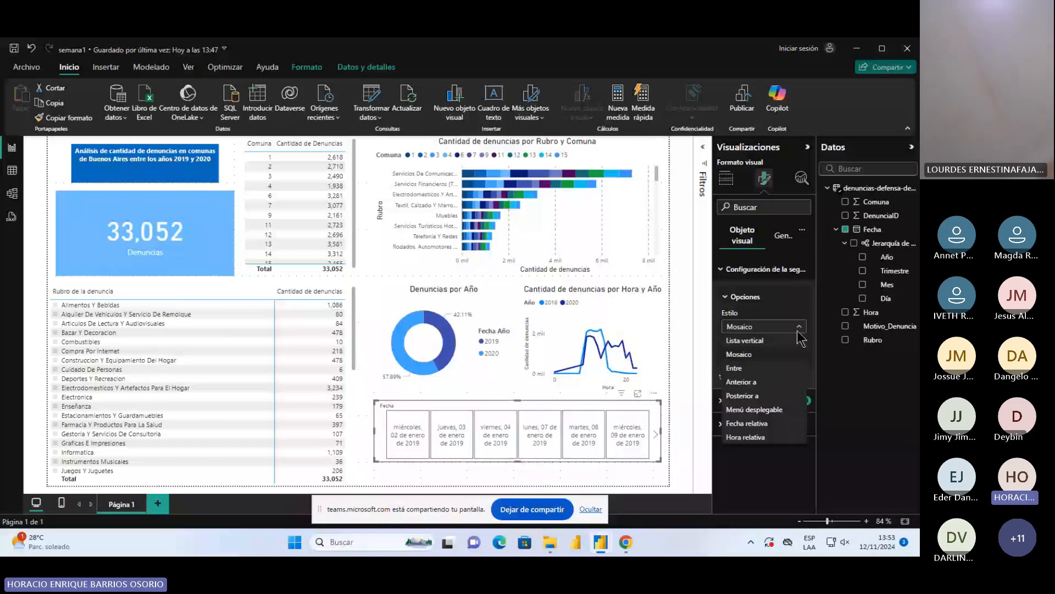
left_click(734, 368)
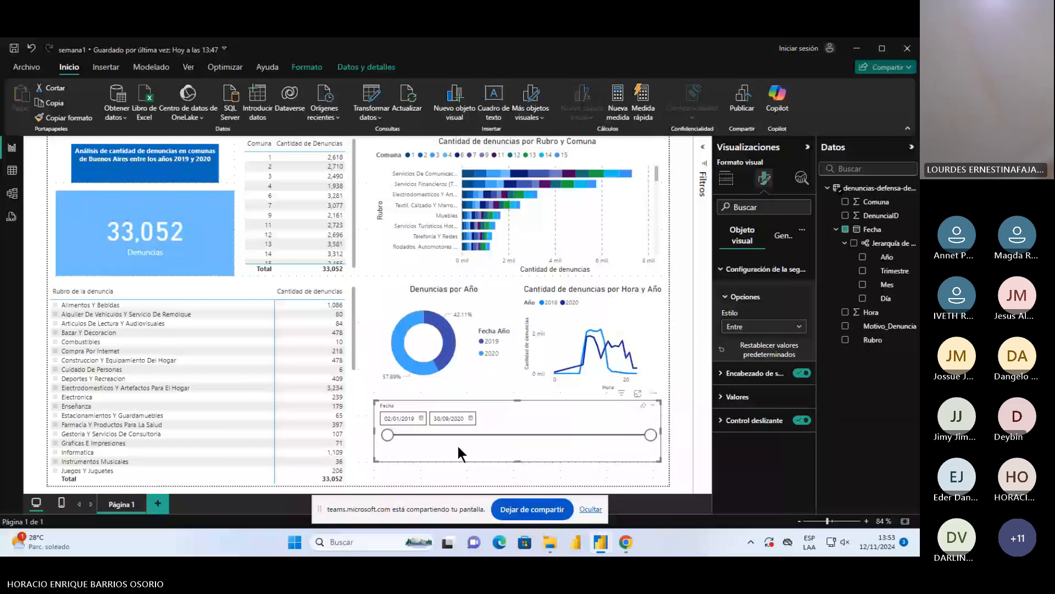
Test the Fecha slicer with start dates 23/07/2019 and 06/06/2019 and end date 30/03/2020, and restore the full range
left_click(480, 435)
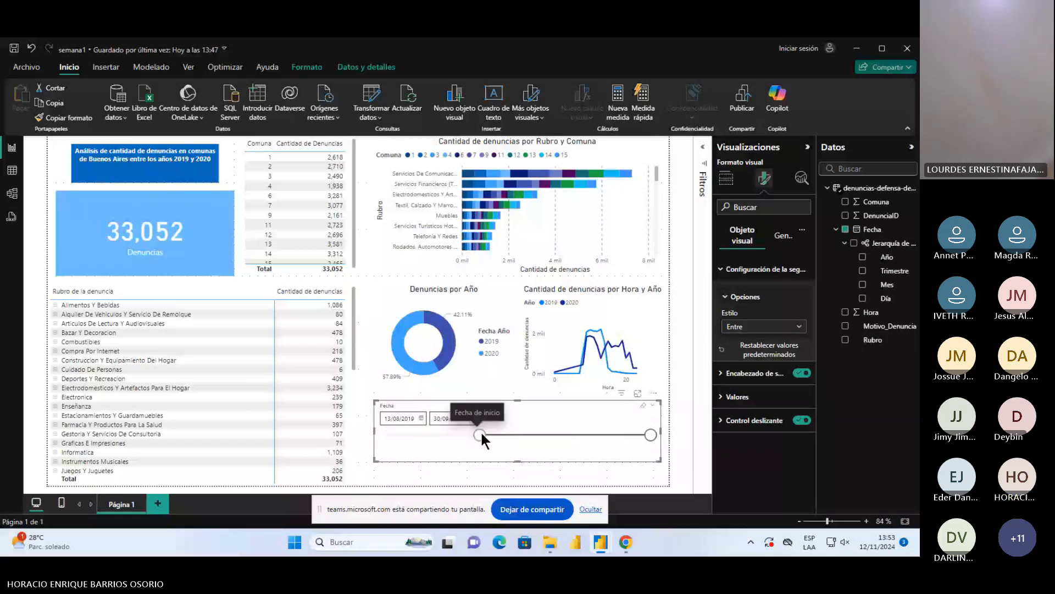
left_click_drag(481, 433, 472, 435)
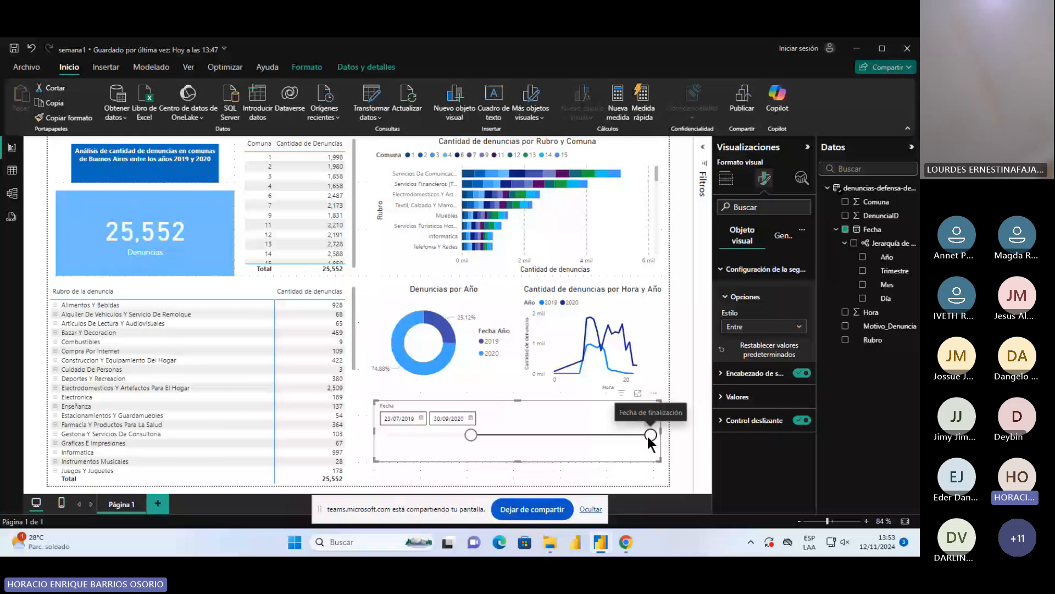
left_click_drag(650, 435, 575, 435)
left_click_drag(471, 435, 451, 435)
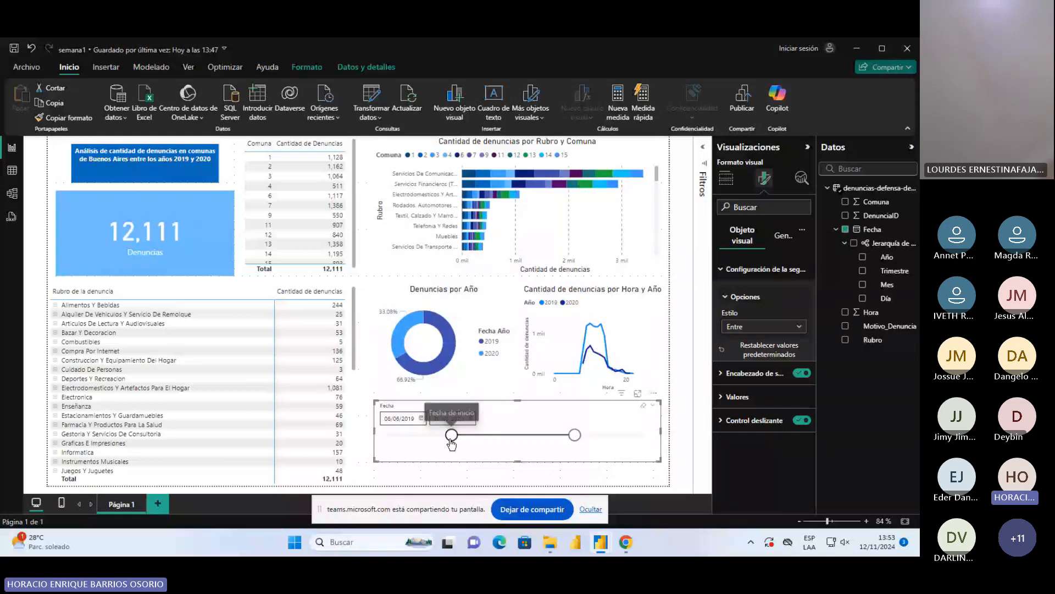
left_click_drag(452, 435, 388, 435)
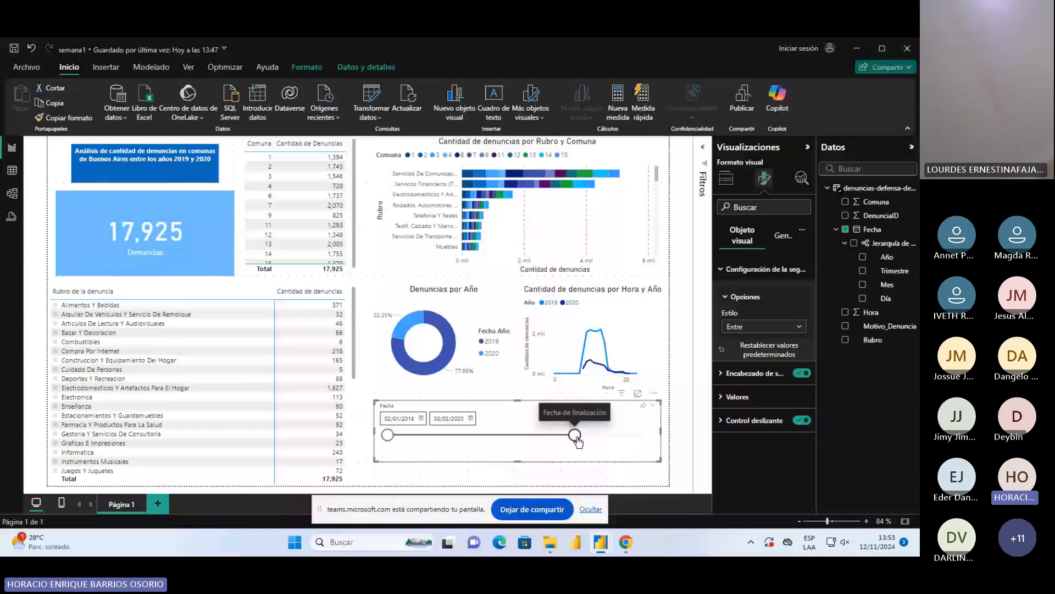
left_click_drag(575, 436, 650, 435)
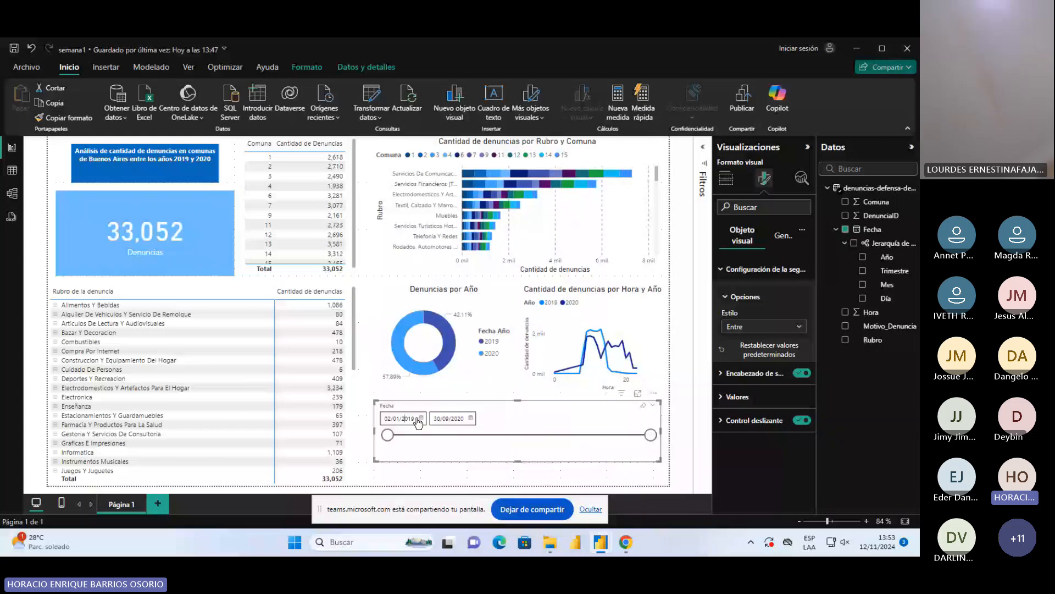
Examine the Fecha slicer's calendar pickers and its focus view, return to the report, and deselect the slicer
left_click(421, 419)
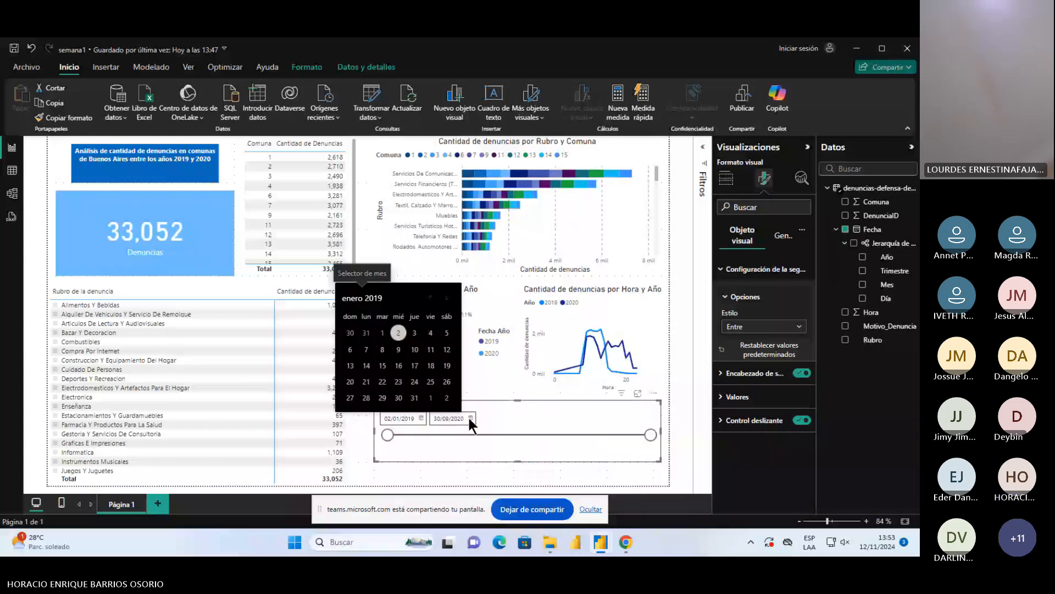
left_click(469, 418)
left_click(638, 393)
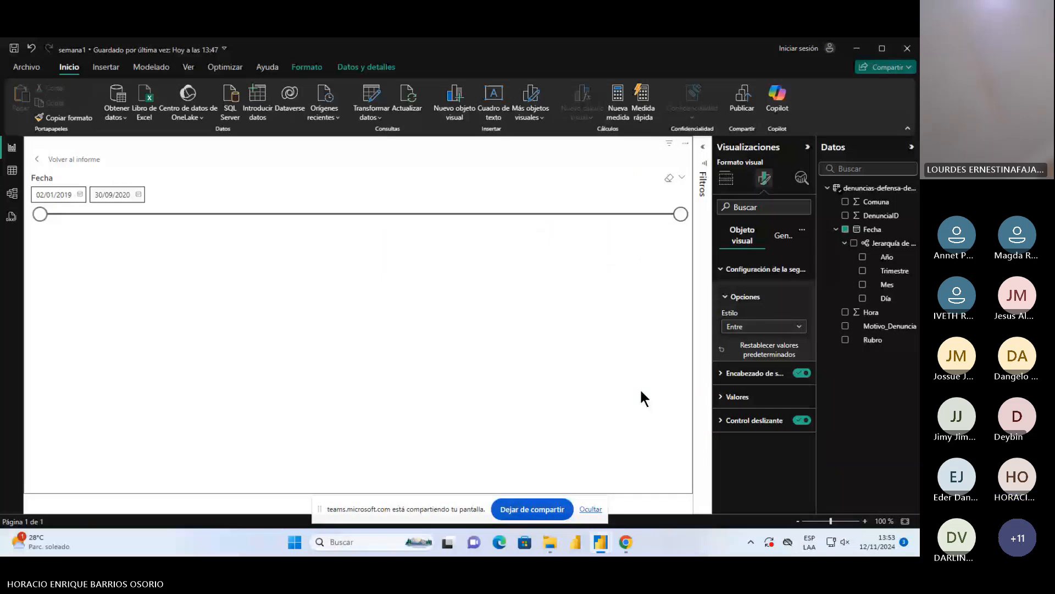
left_click(74, 160)
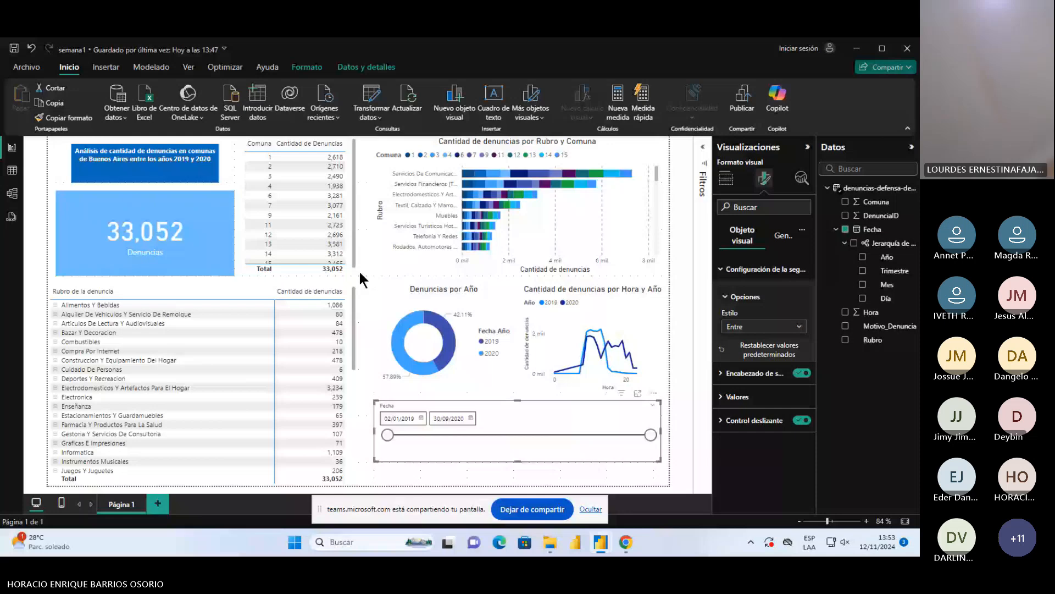
left_click(360, 273)
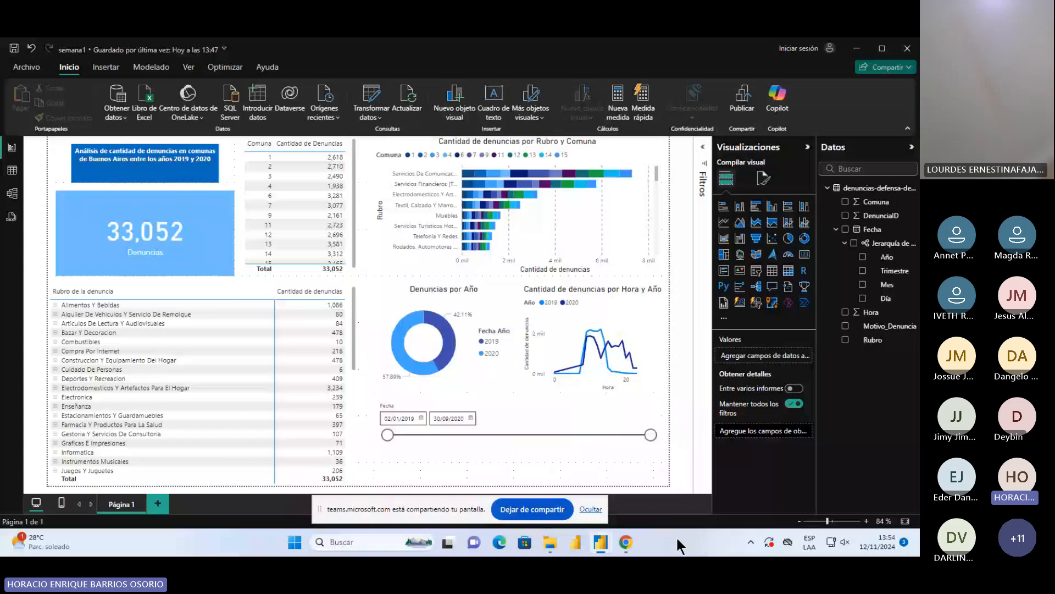
Switch to Chrome, go to the POWER BI II-PRO IIIPAC2024 folder in Google Drive, and open TEMARIO CURSO POWER BI.pdf
left_click(627, 542)
left_click(565, 481)
left_click(304, 50)
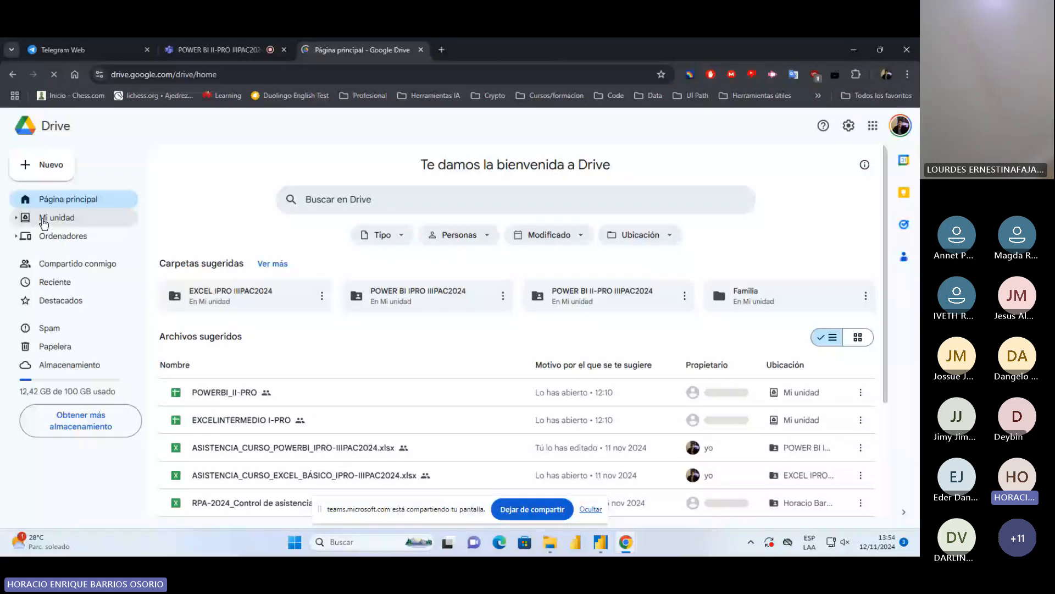
left_click(44, 218)
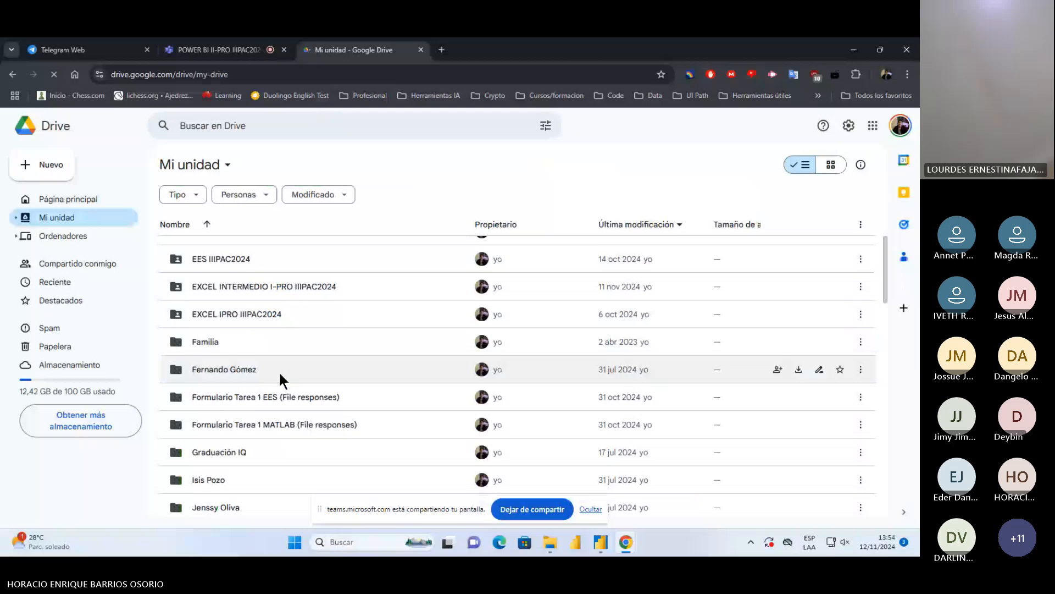
scroll(282, 380, "down", 2)
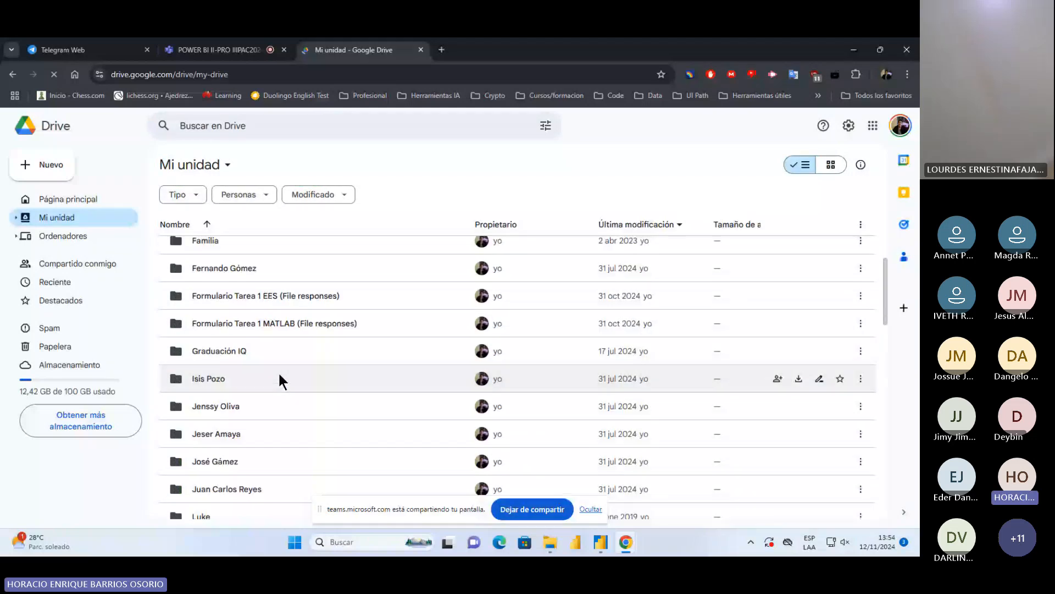
left_click(259, 316)
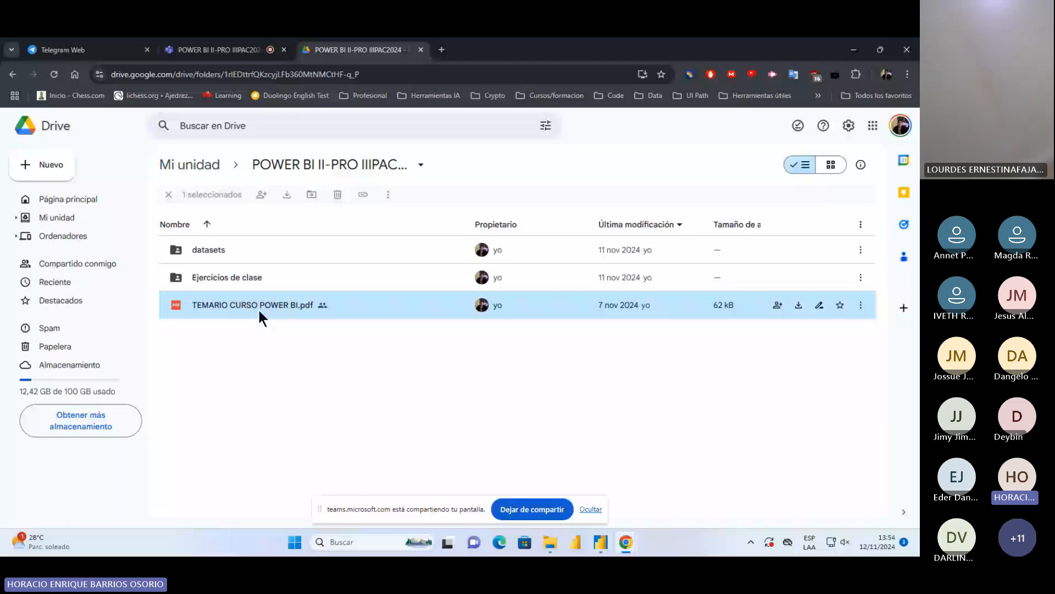
double_click(258, 308)
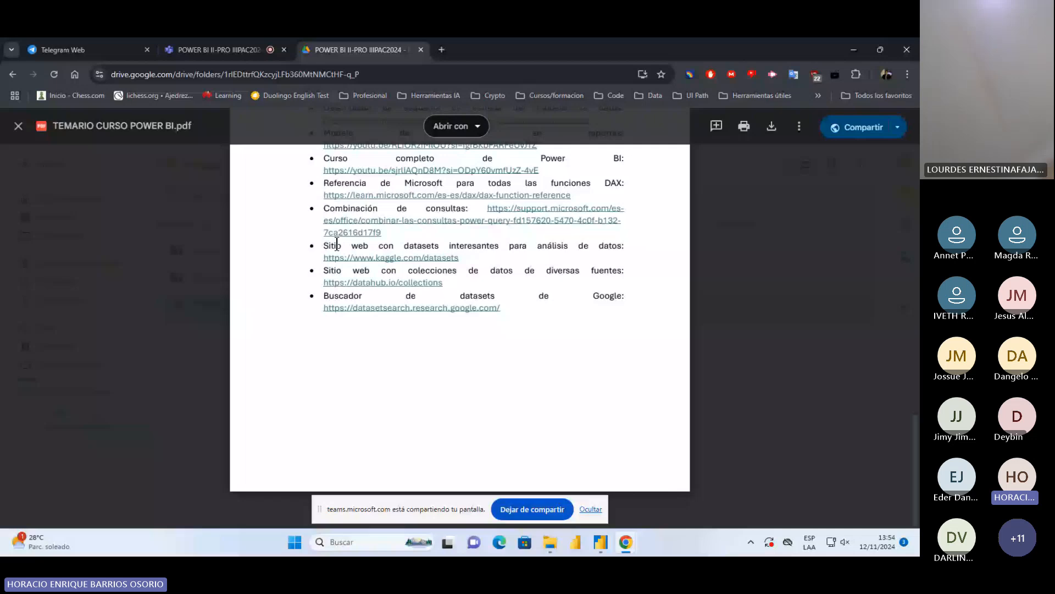
Open the datahub.io/collections link from the syllabus's dataset sites, close the PDF preview, and look over the DataHub Collections page
left_click_drag(337, 244, 513, 247)
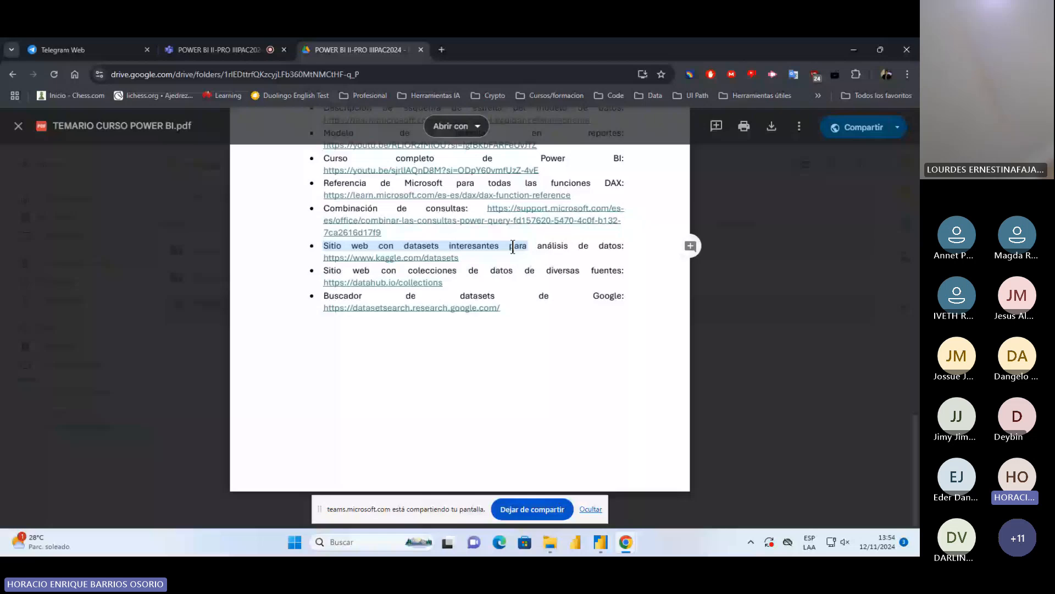
left_click(395, 283)
left_click(342, 45)
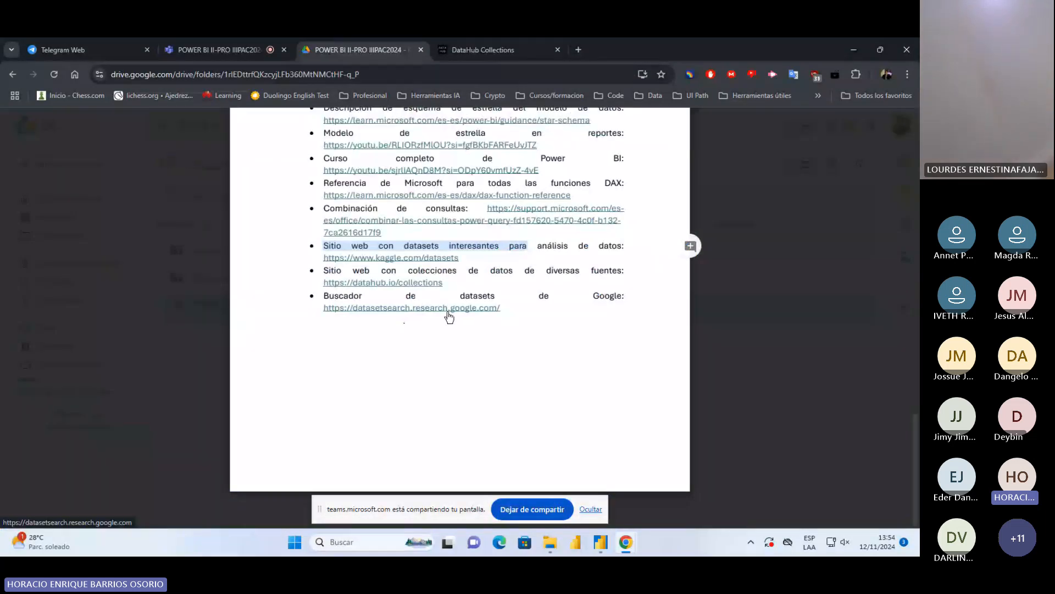
left_click(797, 331)
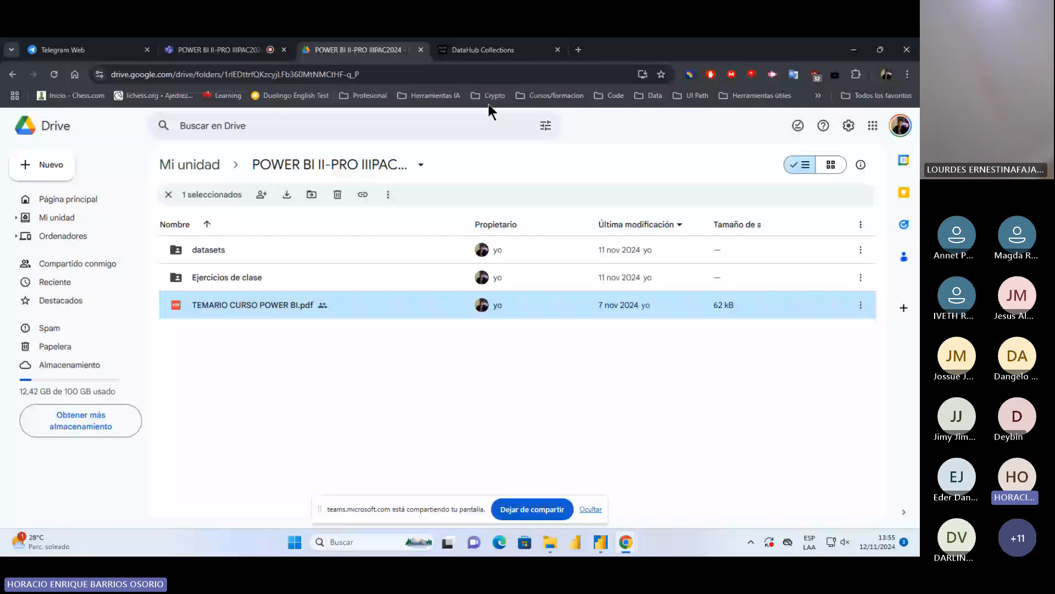
left_click(522, 171)
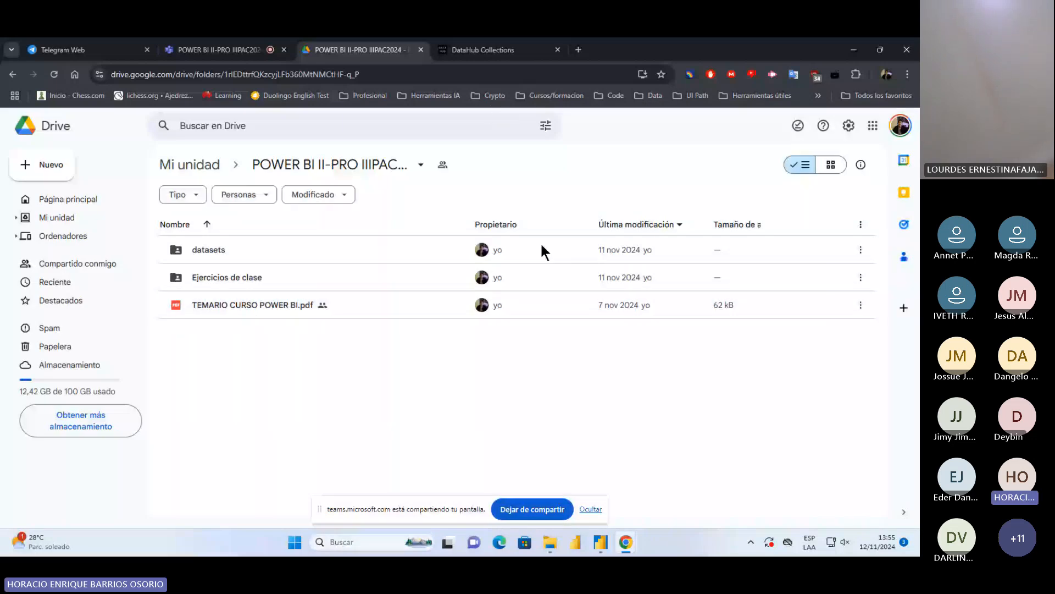
key("alt+Tab")
key("ctrl+Tab")
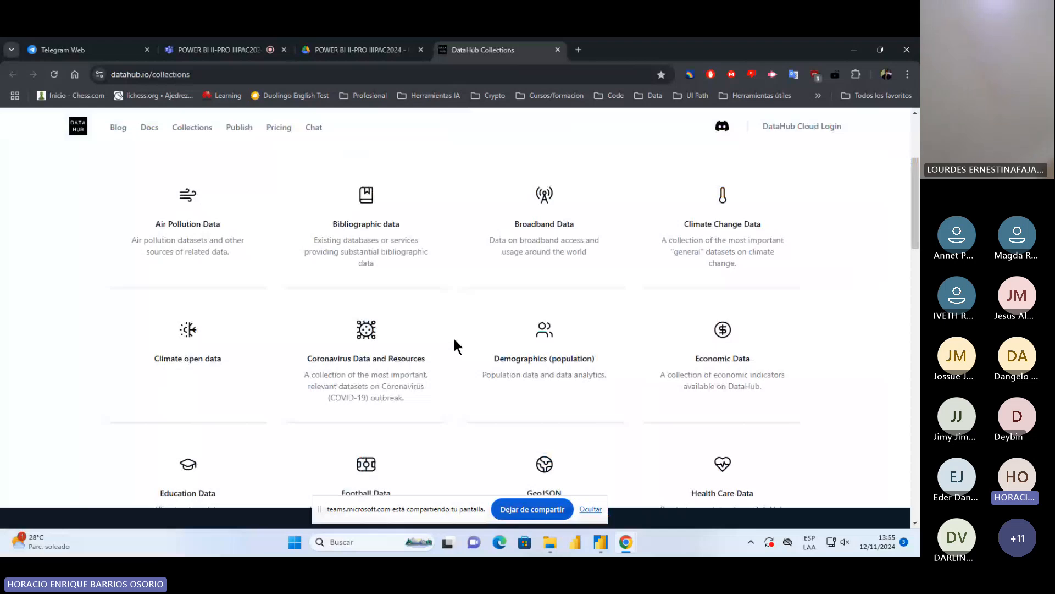
Look over the DataHub collections, viewing the untitled and semana1 reports in Power BI Desktop in between, and return to the Chrome page
scroll(453, 337, "down", 4)
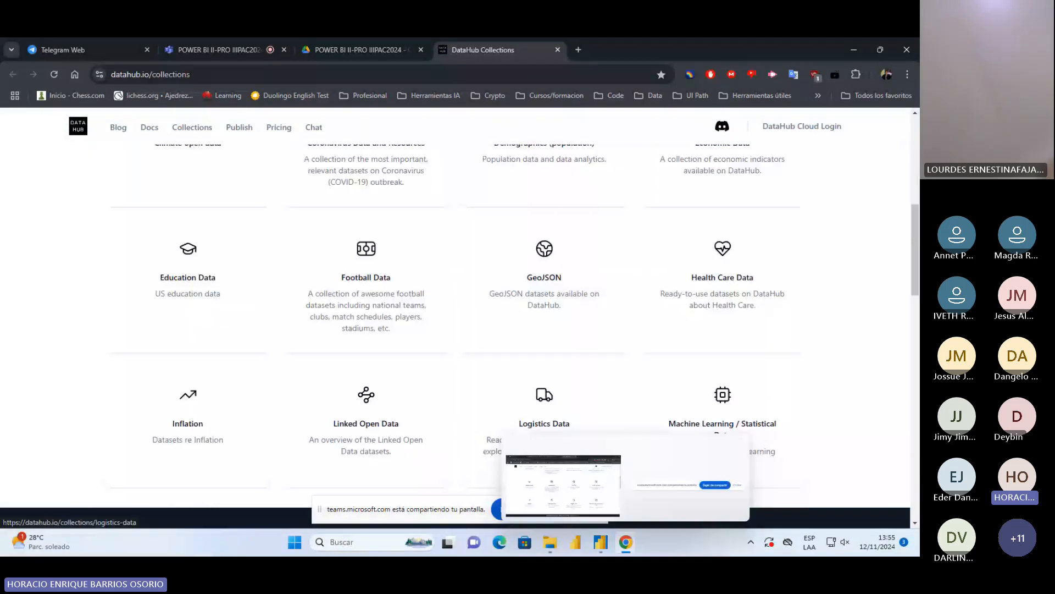
left_click(601, 542)
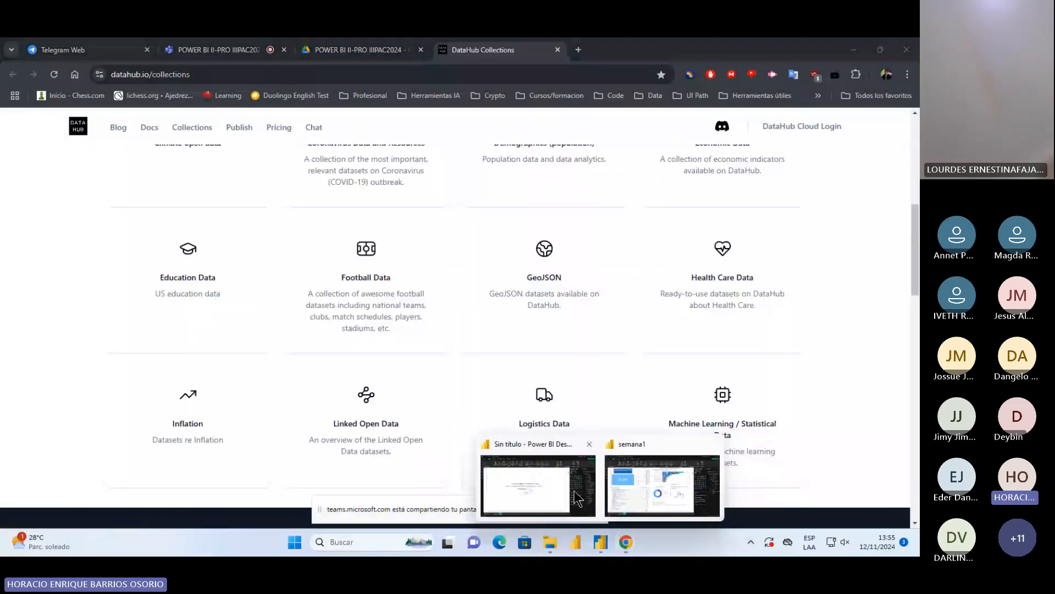
left_click(579, 499)
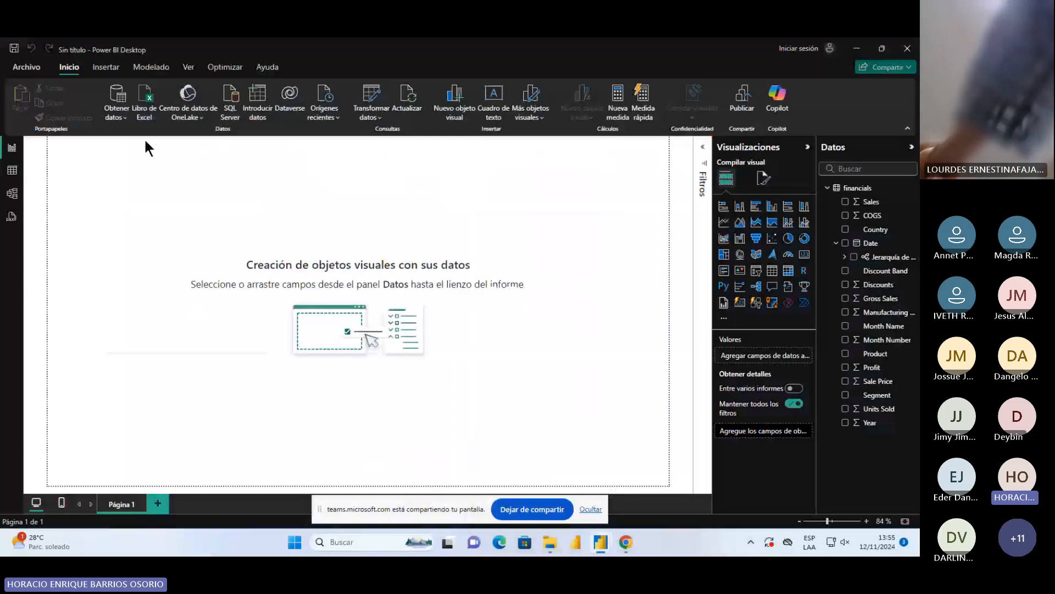
key("alt+Tab")
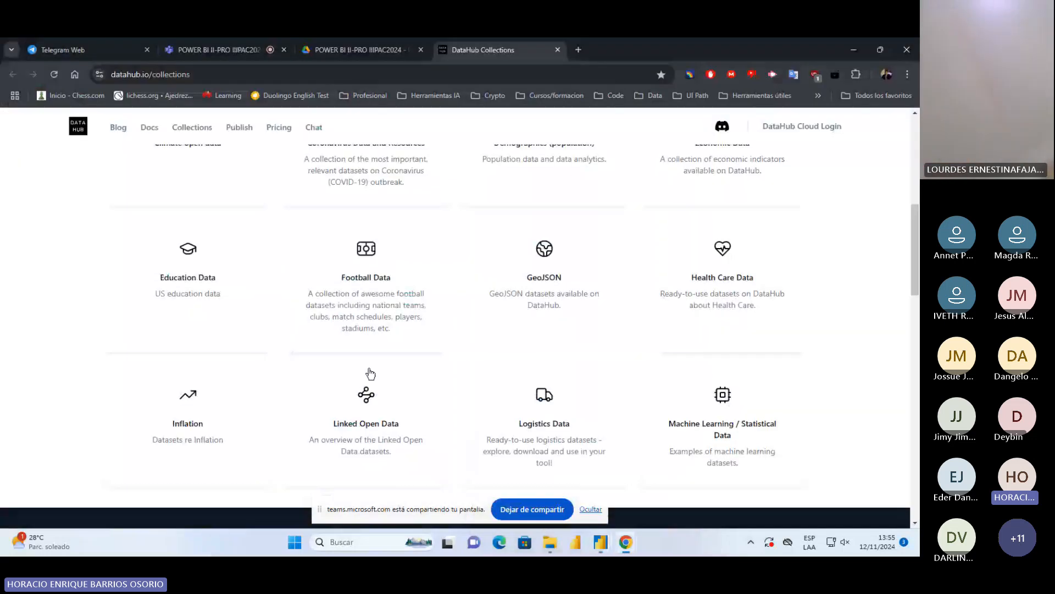
left_click(605, 545)
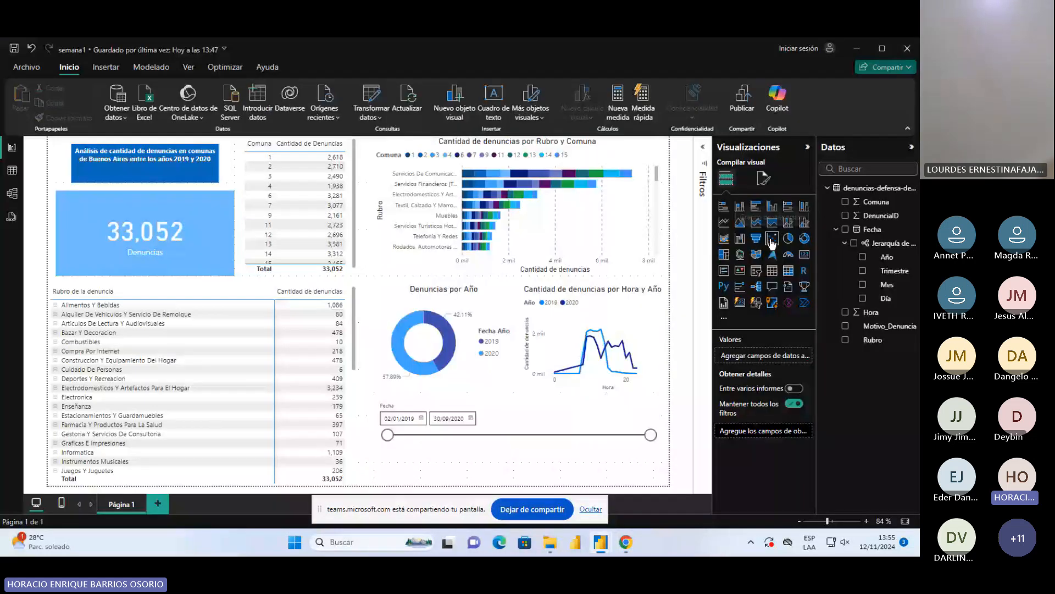
key("alt+Tab")
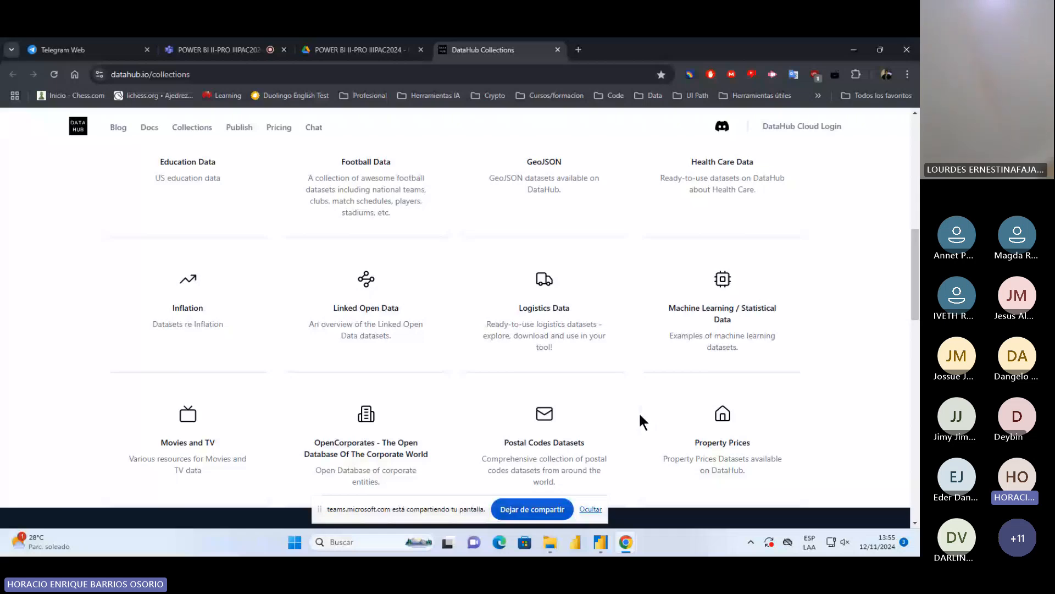
scroll(363, 377, "up", 4)
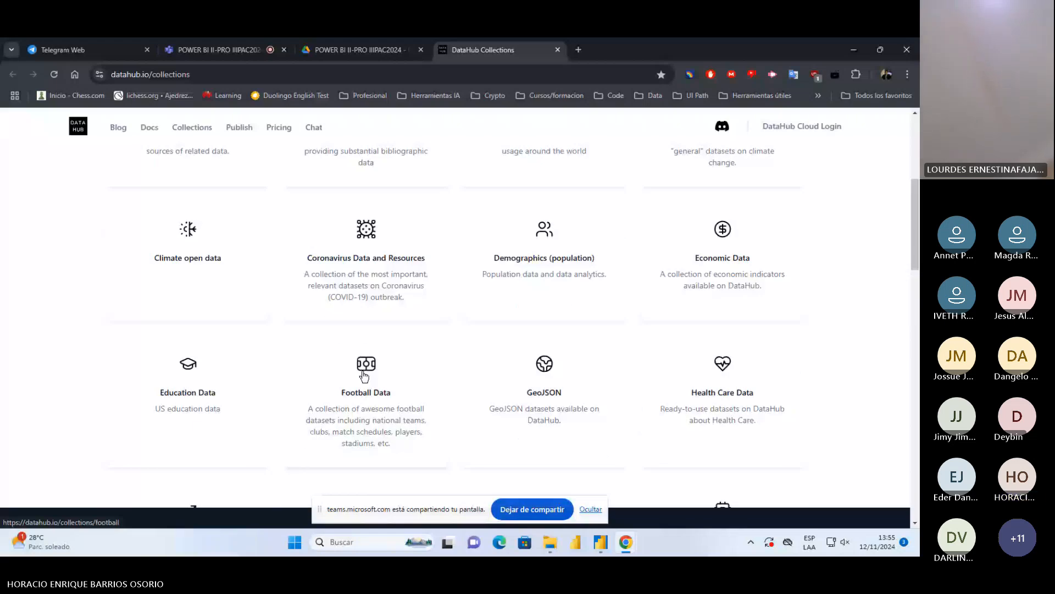
Close the DataHub page, reopen TEMARIO CURSO POWER BI.pdf from the Drive folder, and review its weekly topics and RECURSOS links
key("ctrl+w")
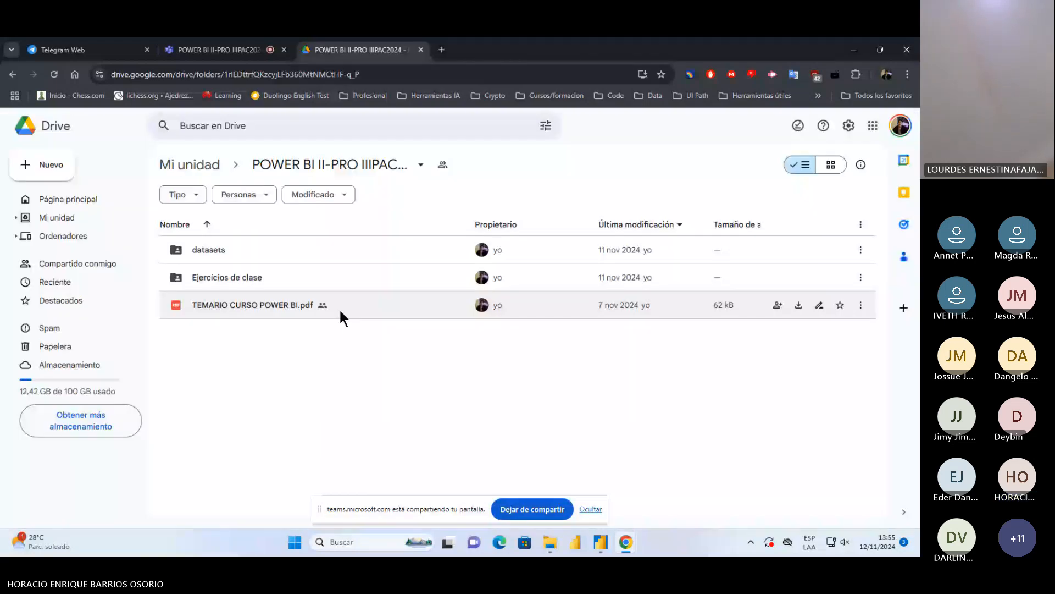
double_click(339, 308)
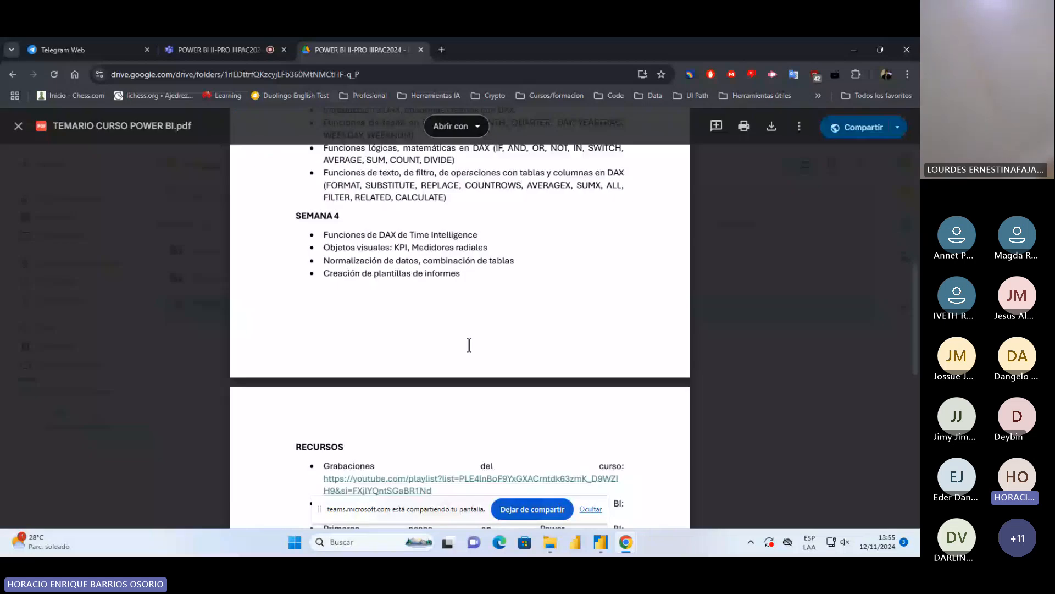
scroll(469, 345, "down", 4)
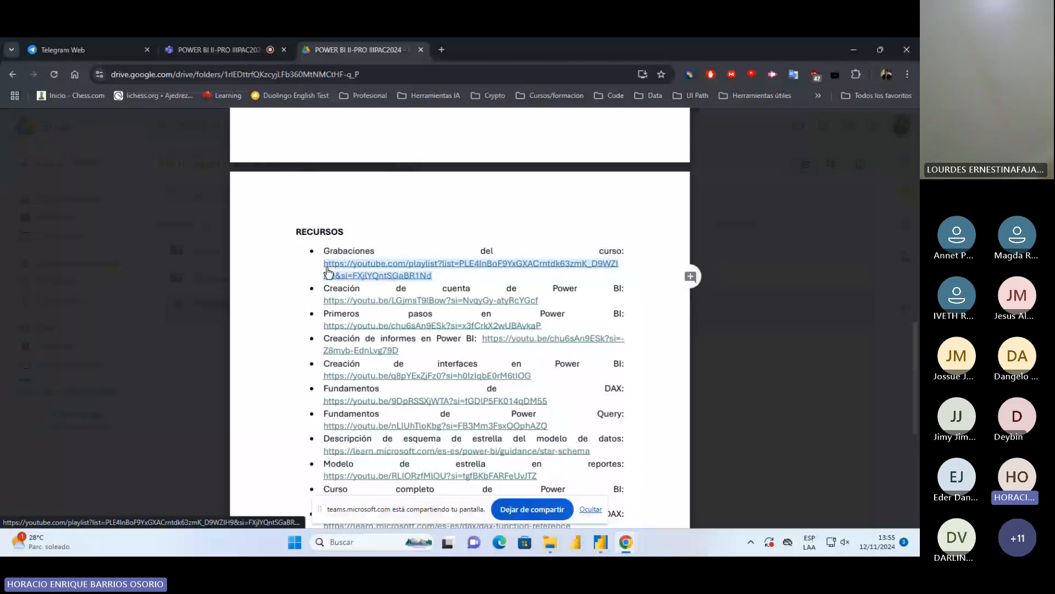
scroll(434, 231, "up", 10)
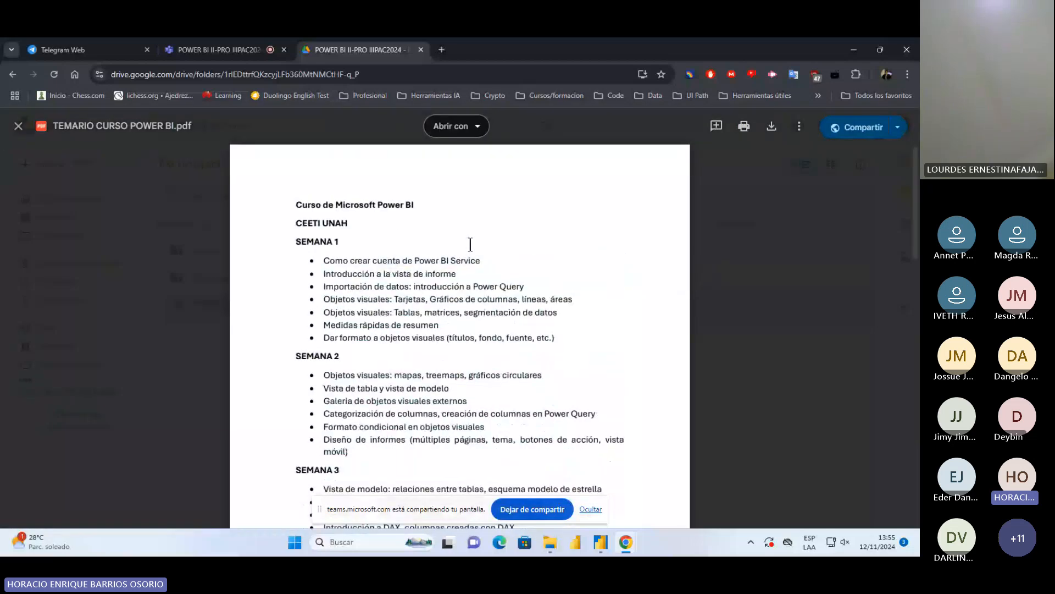
scroll(436, 325, "down", 10)
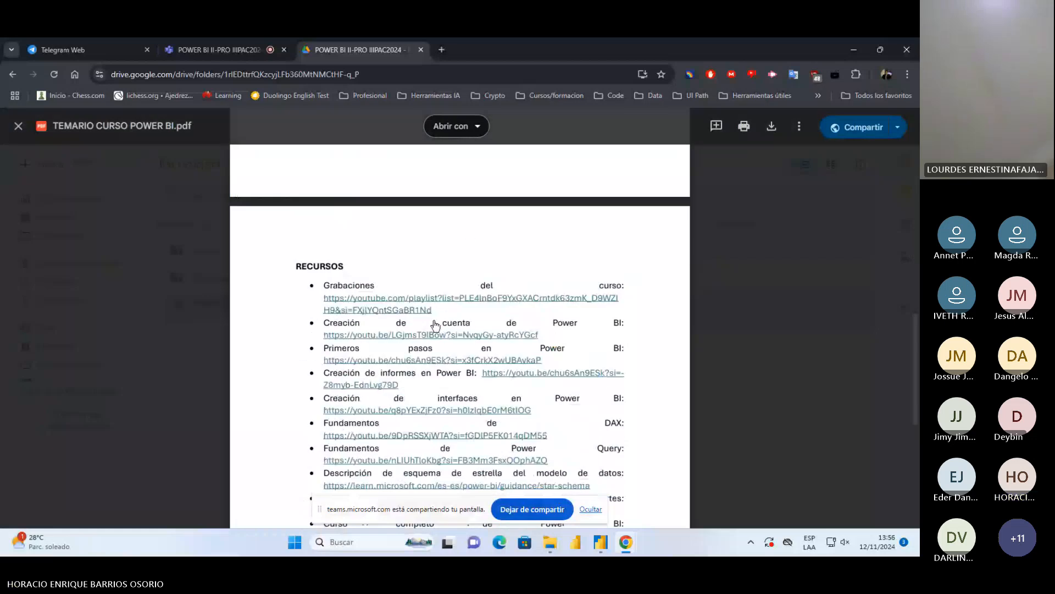
scroll(385, 294, "down", 1)
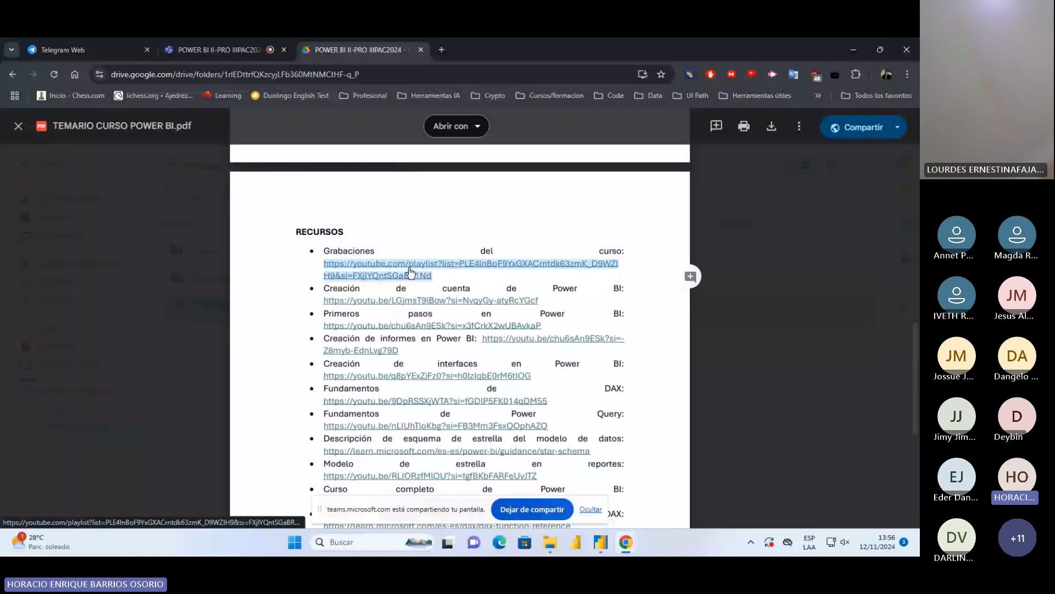
left_click(550, 301)
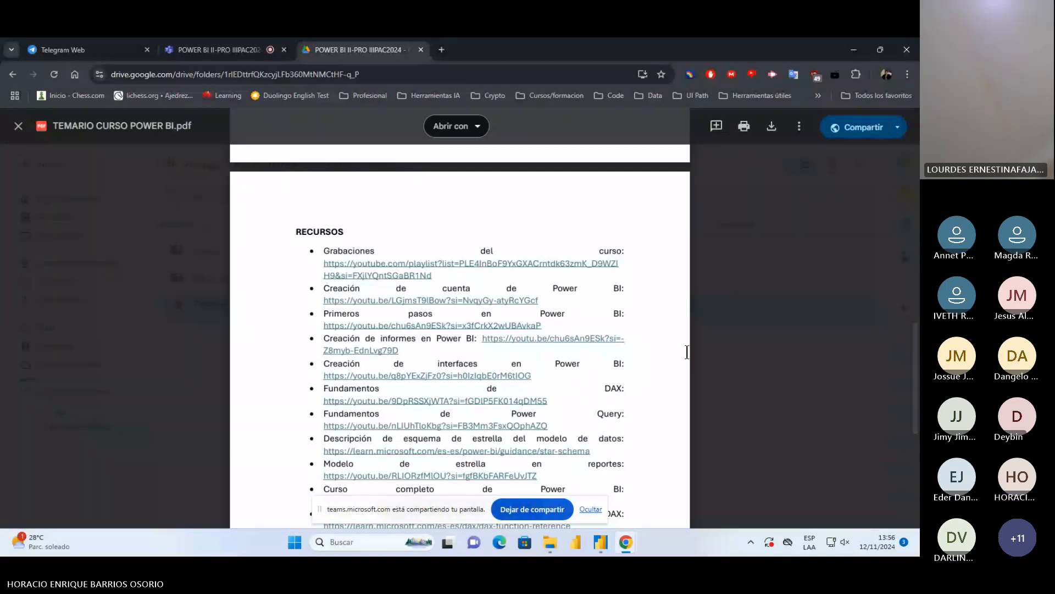
Close the syllabus preview and switch to the semana1 report in Power BI Desktop
key("Escape")
mouse_move(601, 541)
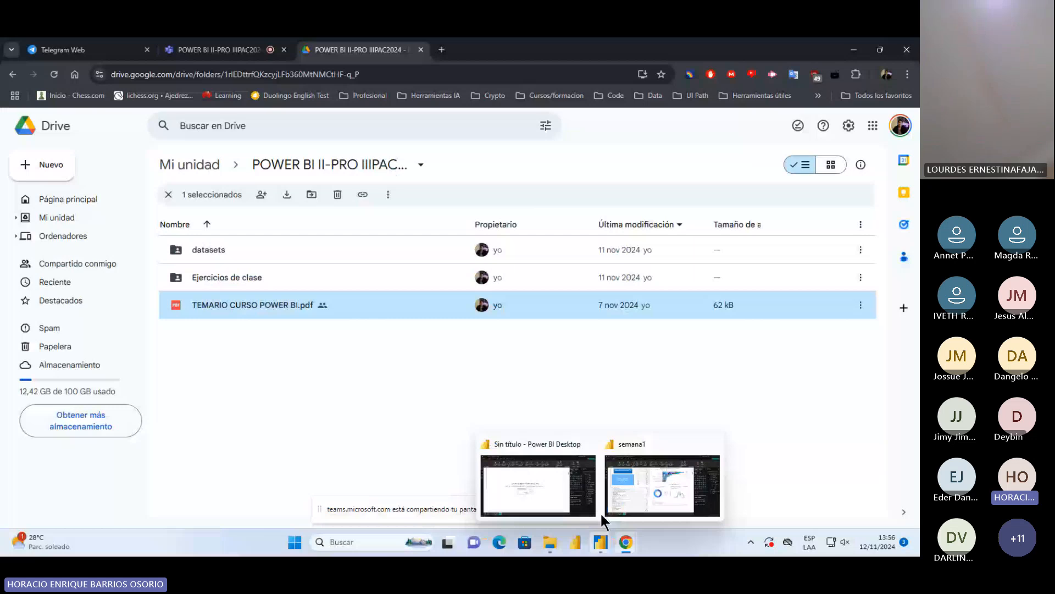
left_click(602, 515)
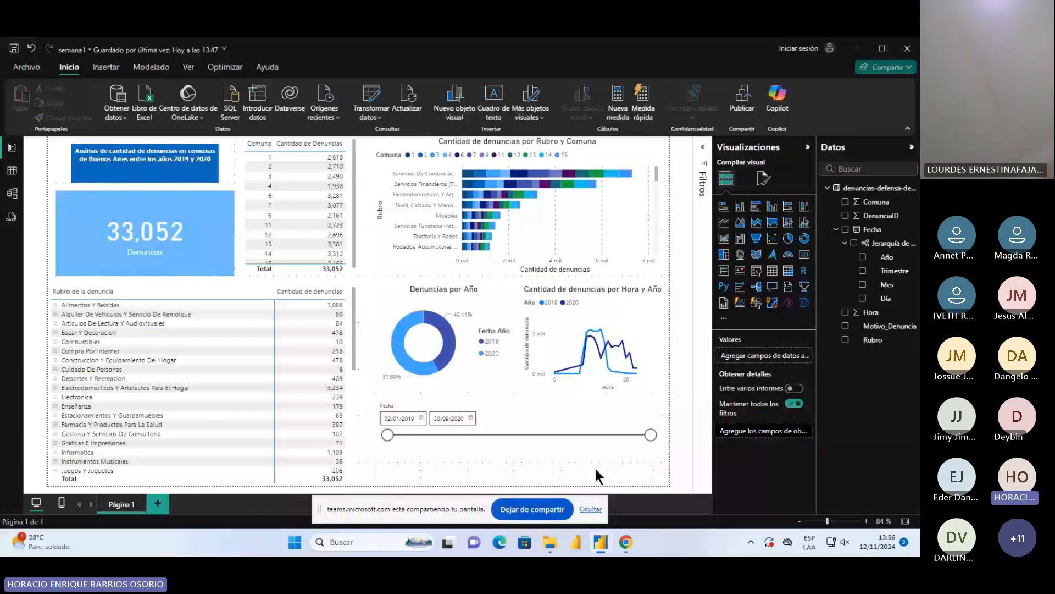